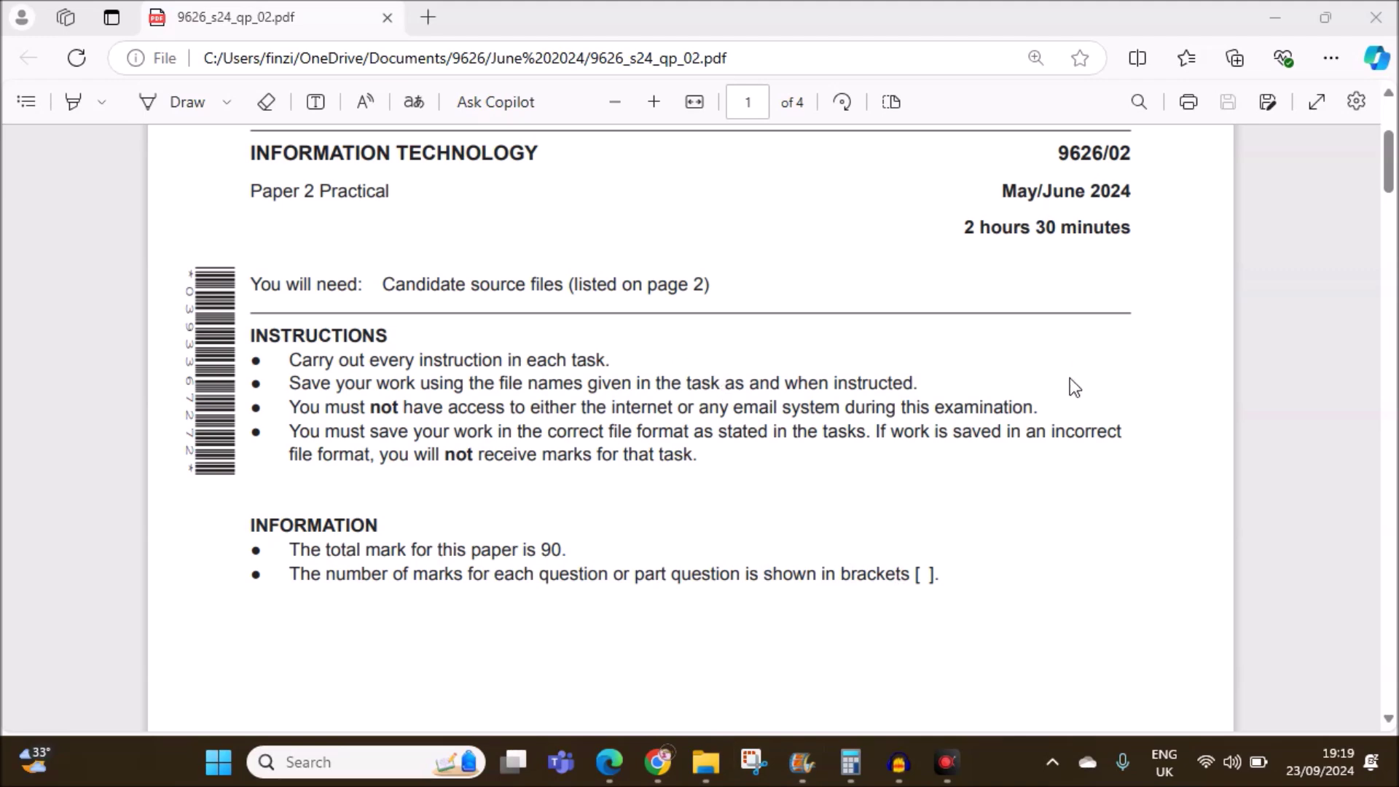
Go to question 5 on page 4 of the exam paper and read its audio editing instructions.
scroll(1056, 470, down, 15)
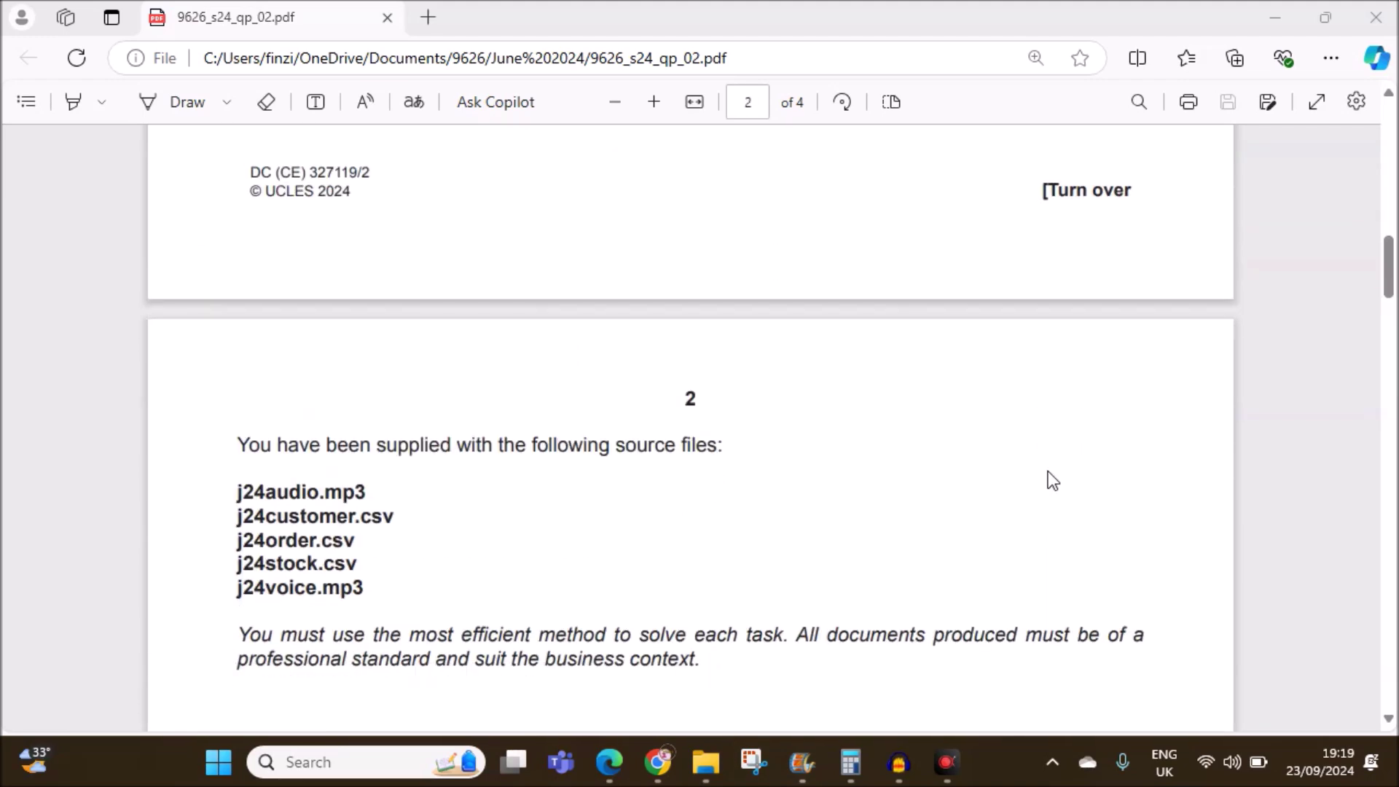
scroll(1047, 471, down, 20)
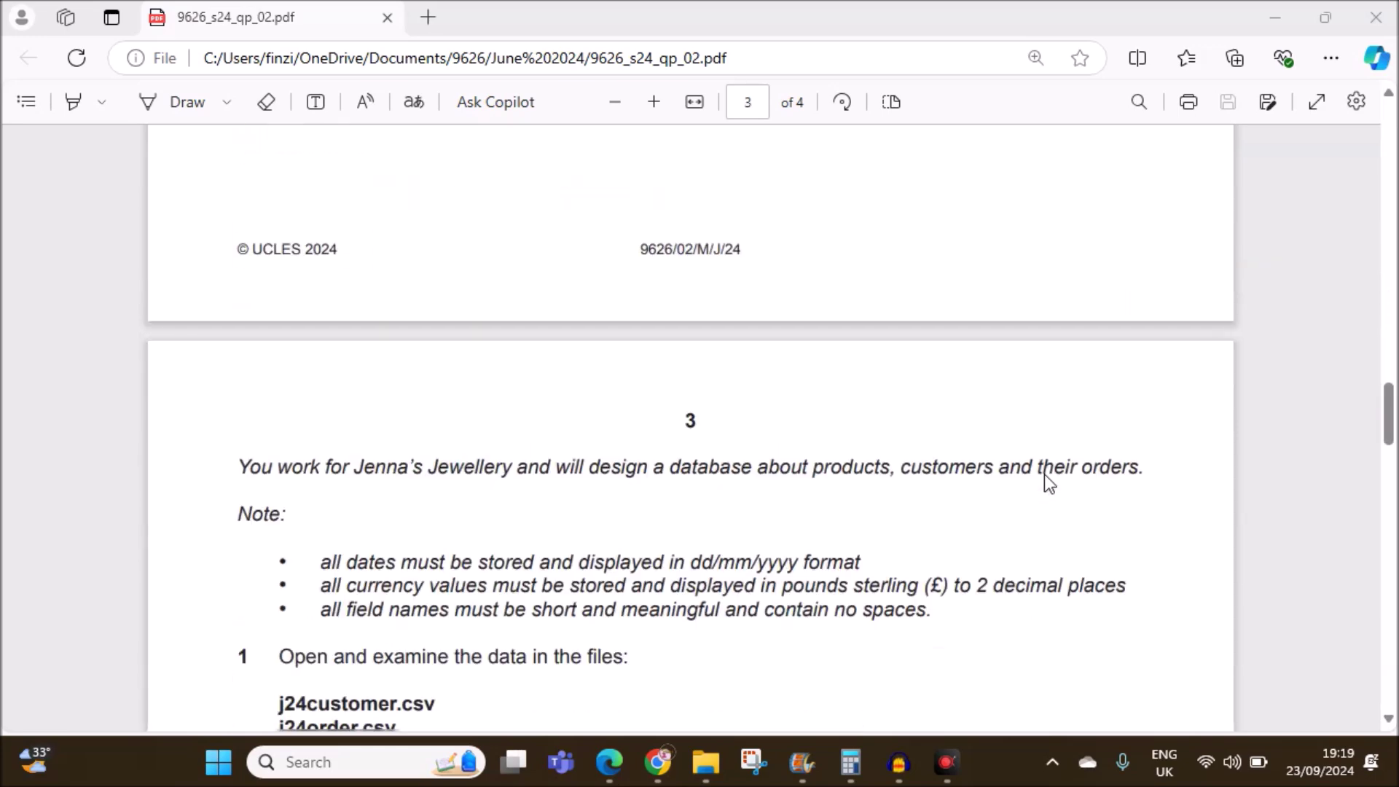
scroll(1045, 475, down, 15)
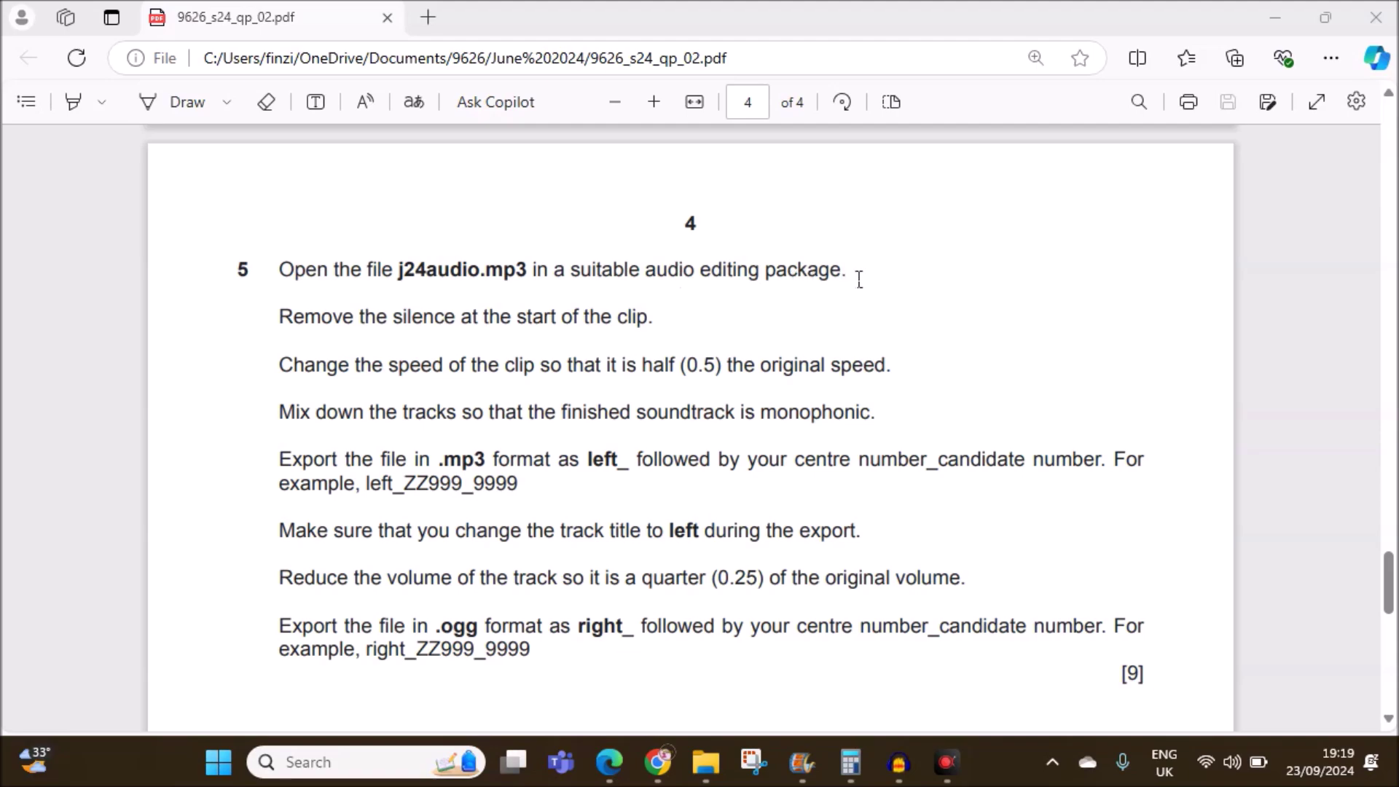
Import the j24audio MP3 file from the June 2024 P2 folder into Audacity.
click(898, 762)
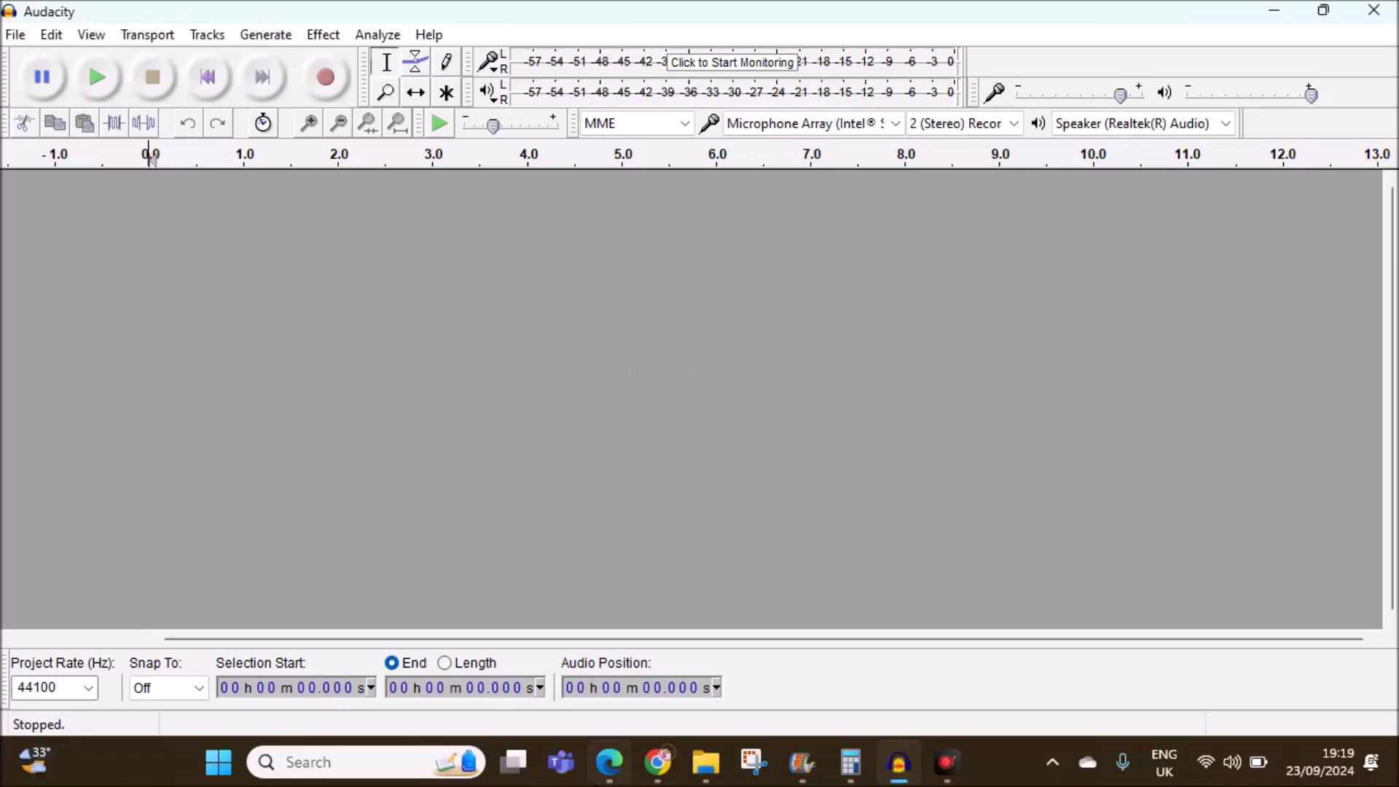
click(693, 763)
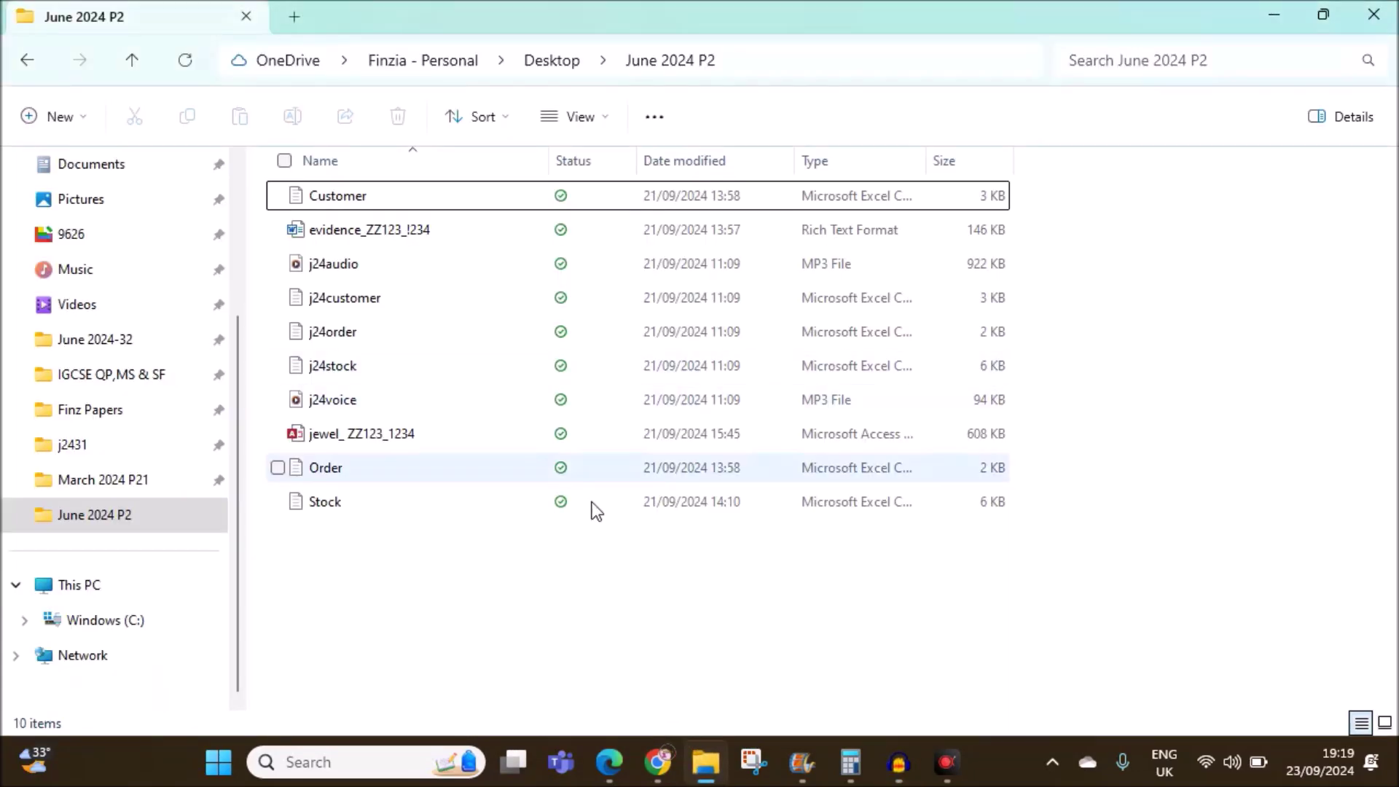
click(1323, 14)
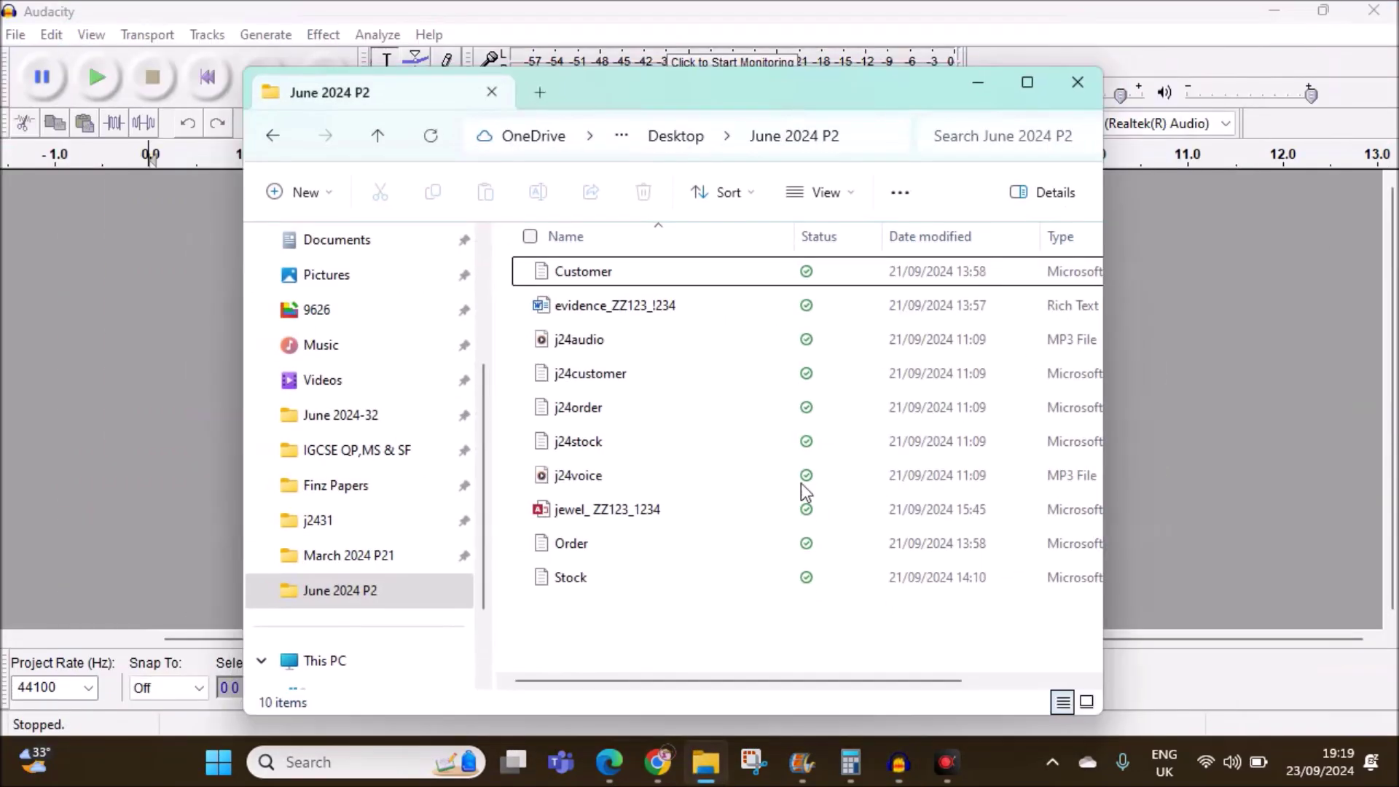
click(607, 771)
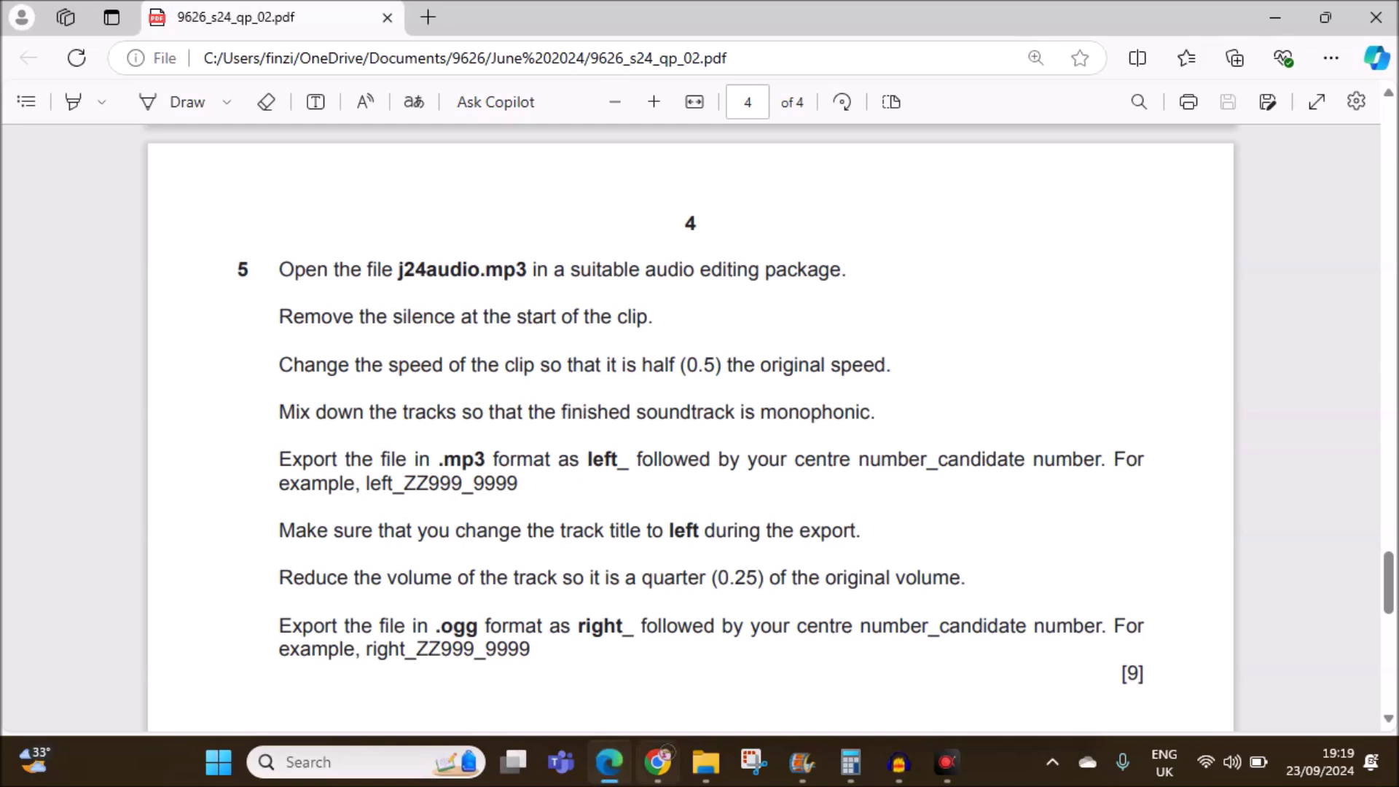
click(896, 771)
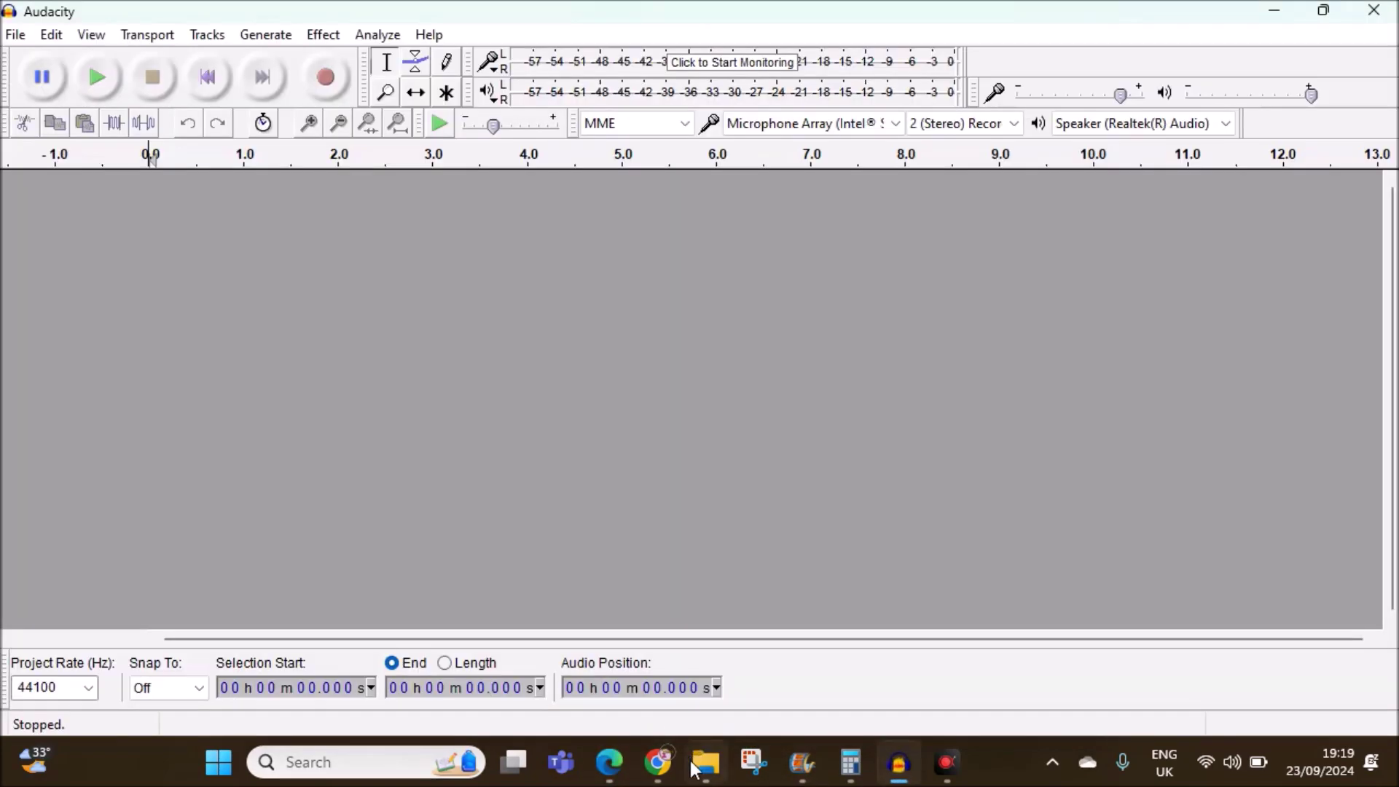
click(706, 762)
click(576, 346)
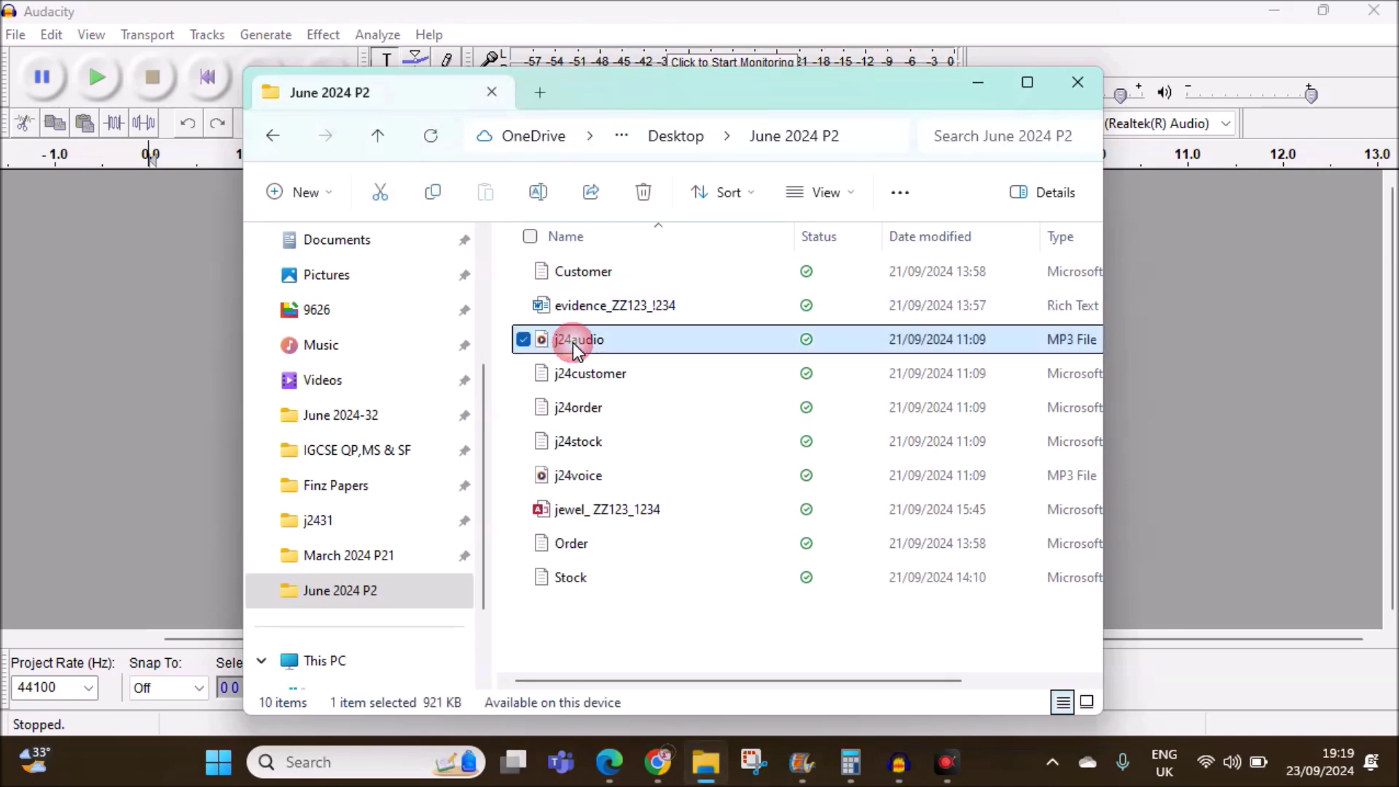
drag(572, 349, 1235, 434)
click(1207, 571)
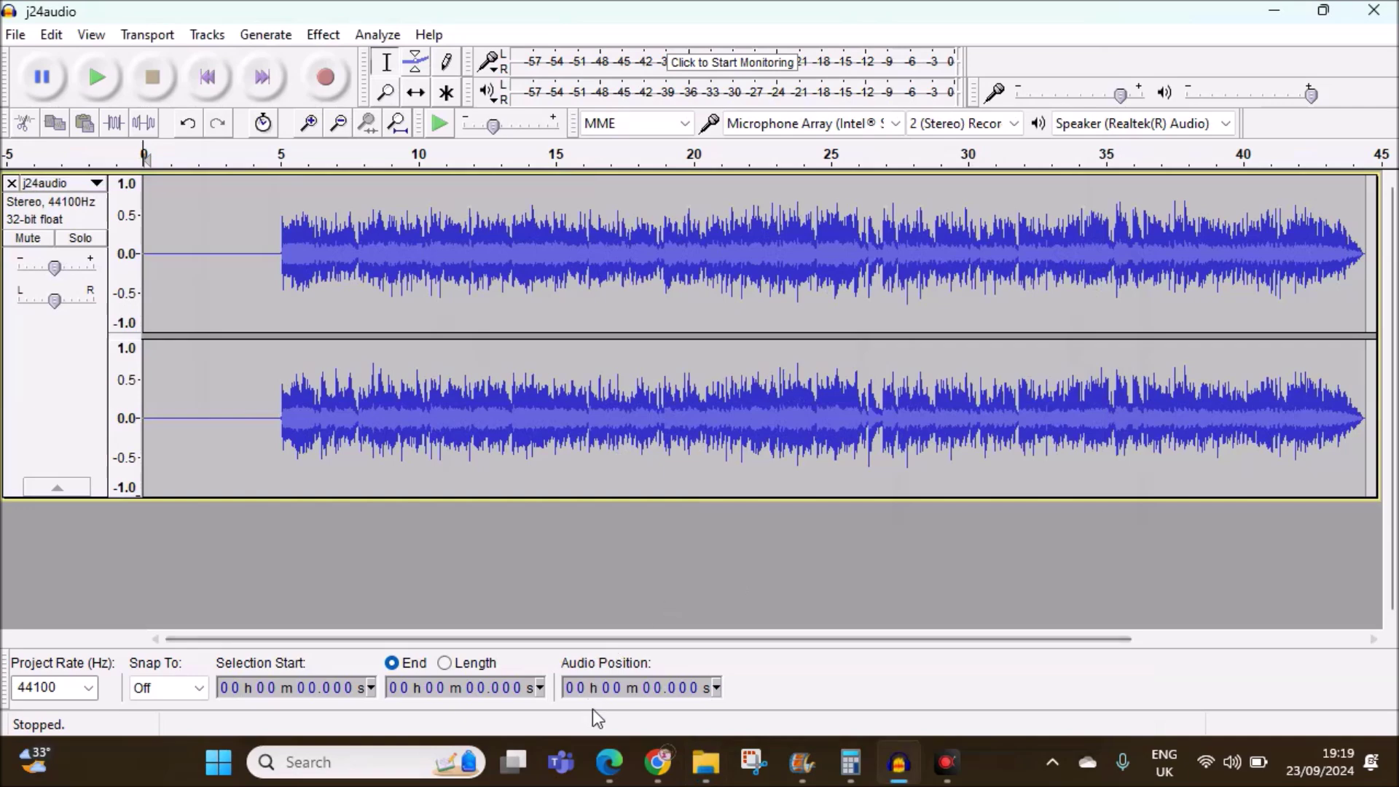
Check the silence instruction in the exam paper, and in Audacity cut the silent opening from 0 to about 5.06 seconds.
click(609, 762)
drag(350, 316, 668, 328)
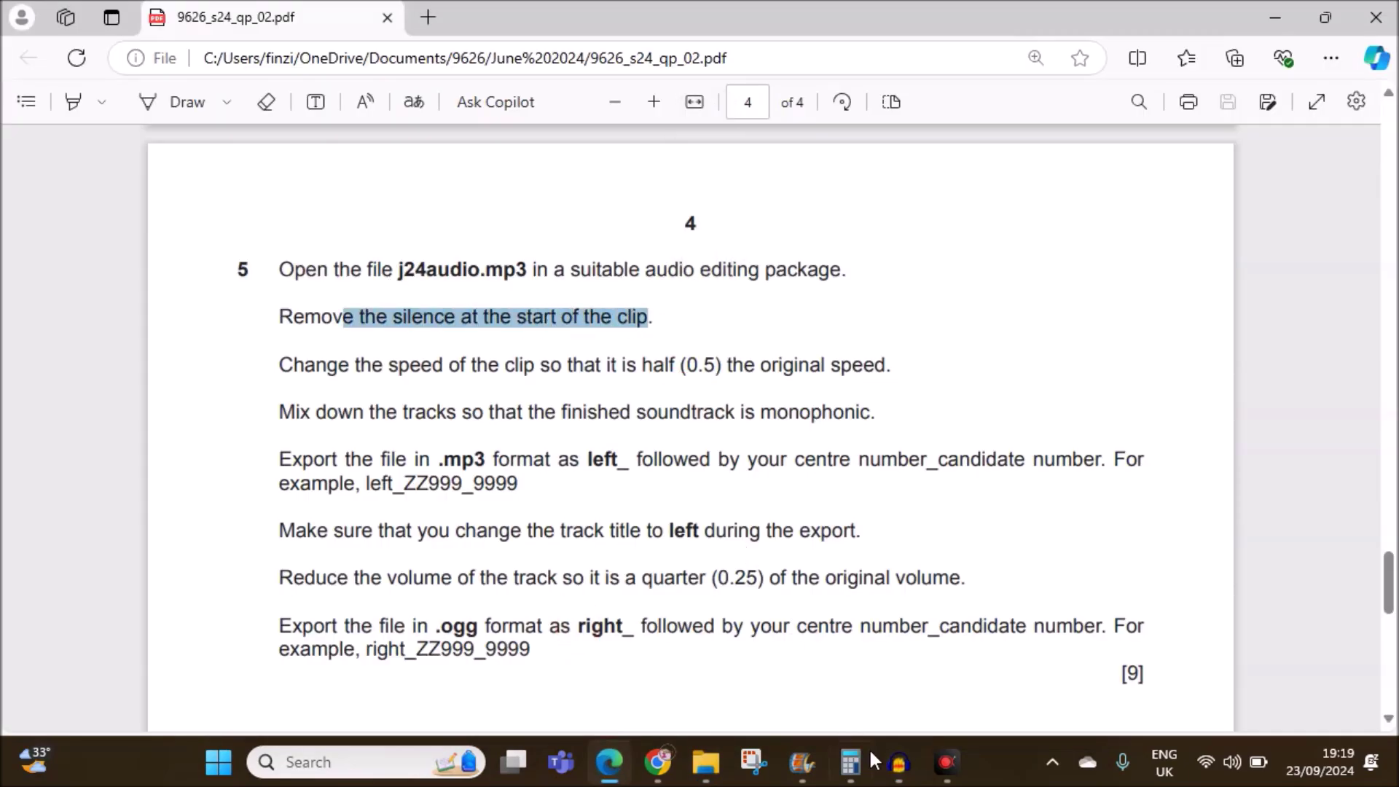
click(898, 762)
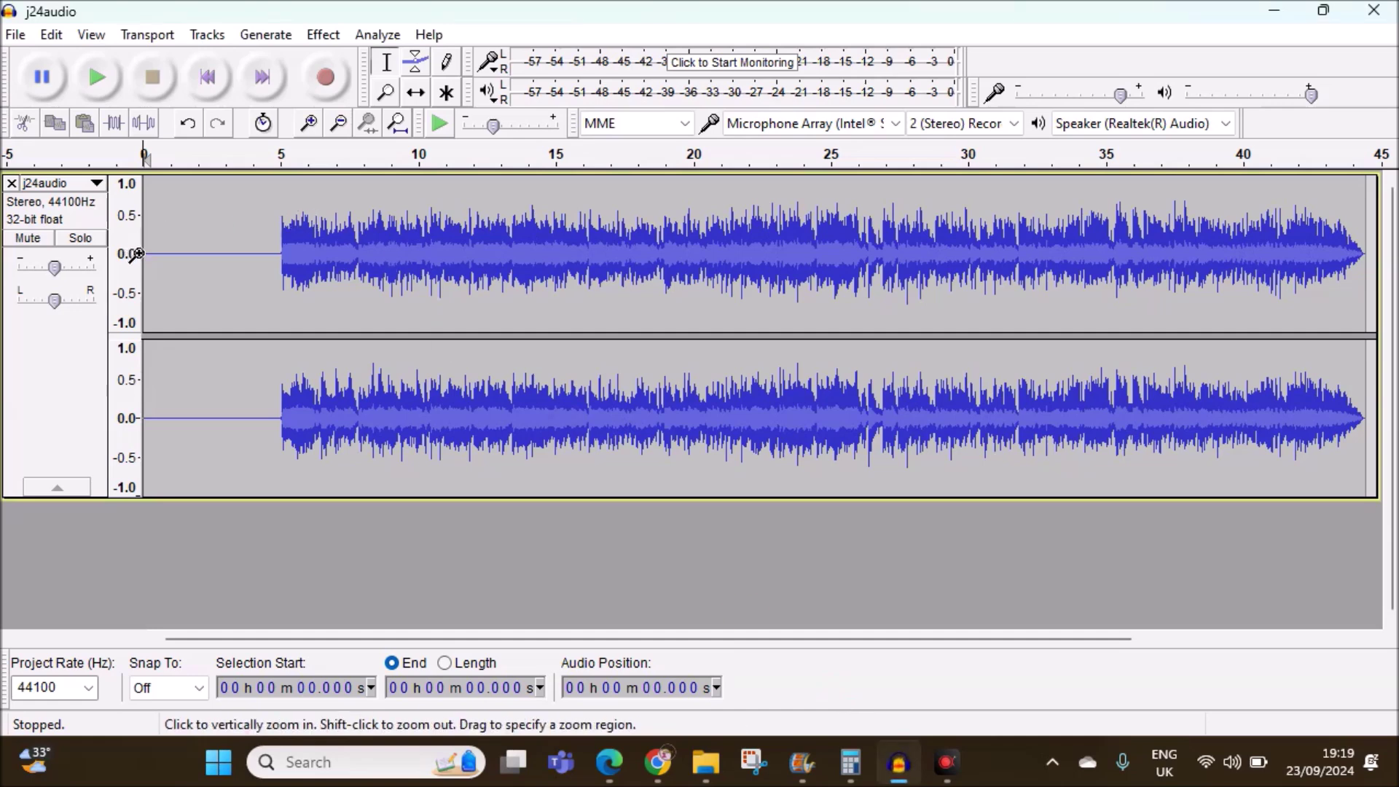
drag(144, 269, 280, 287)
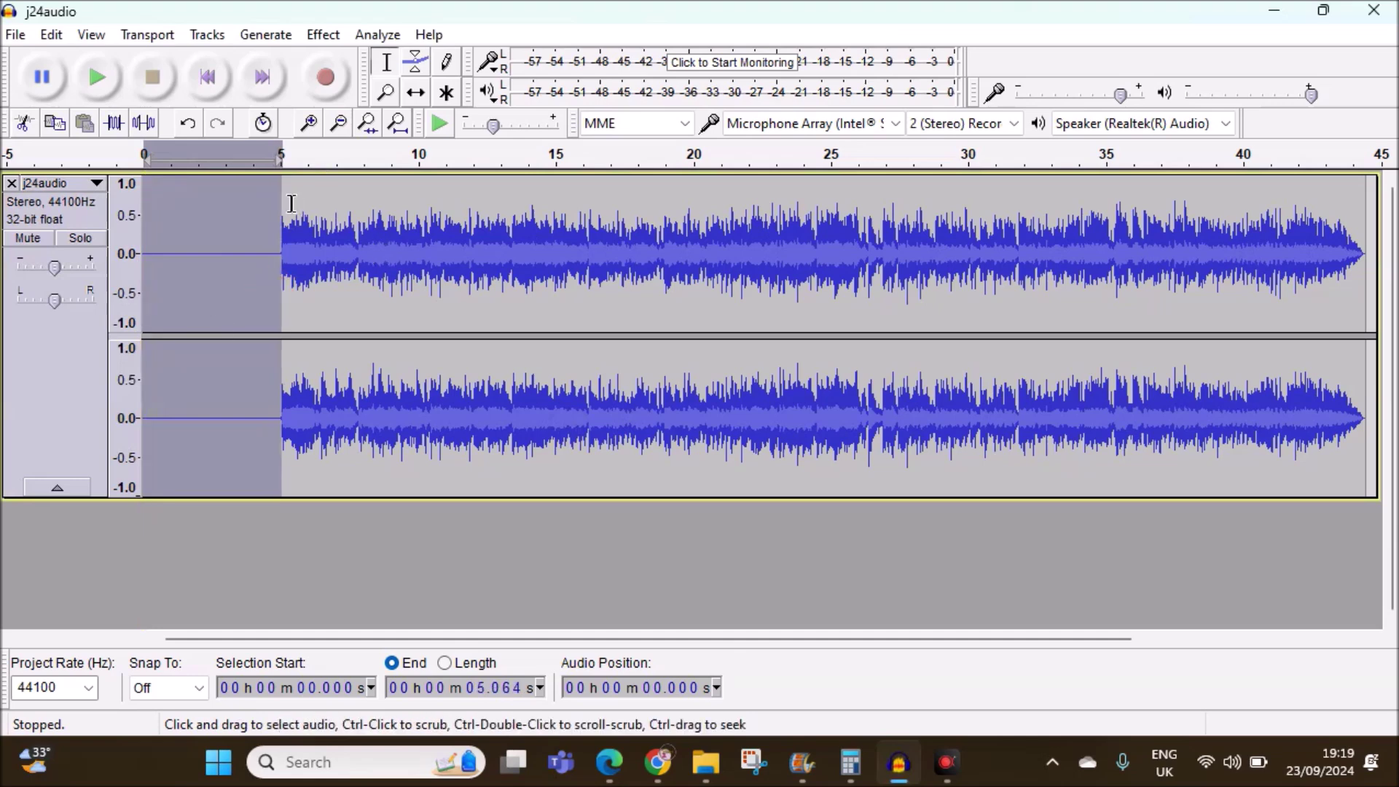
click(24, 122)
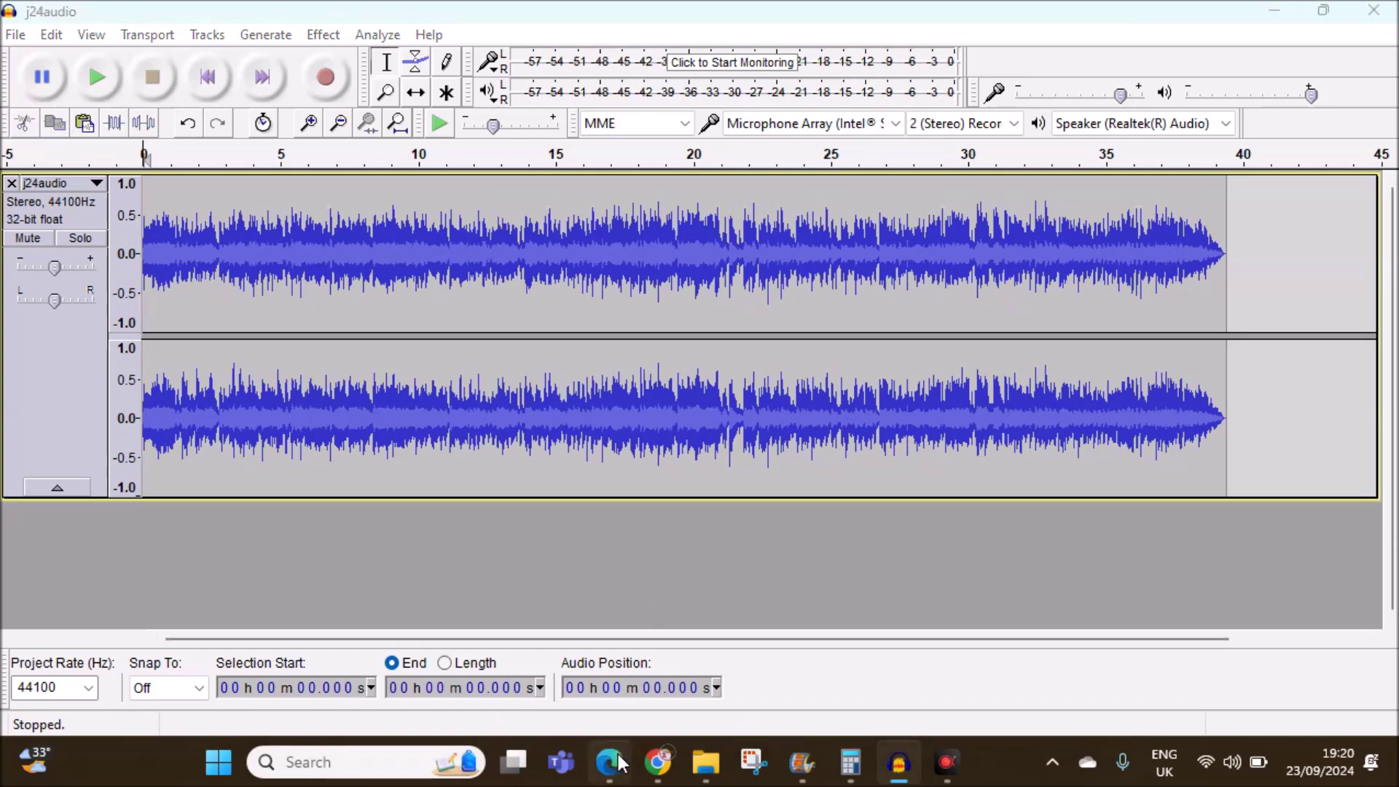
Check the speed instruction in the exam paper, and in Audacity change the whole clip's speed with a multiplier of 0.5.
click(615, 758)
drag(372, 366, 896, 368)
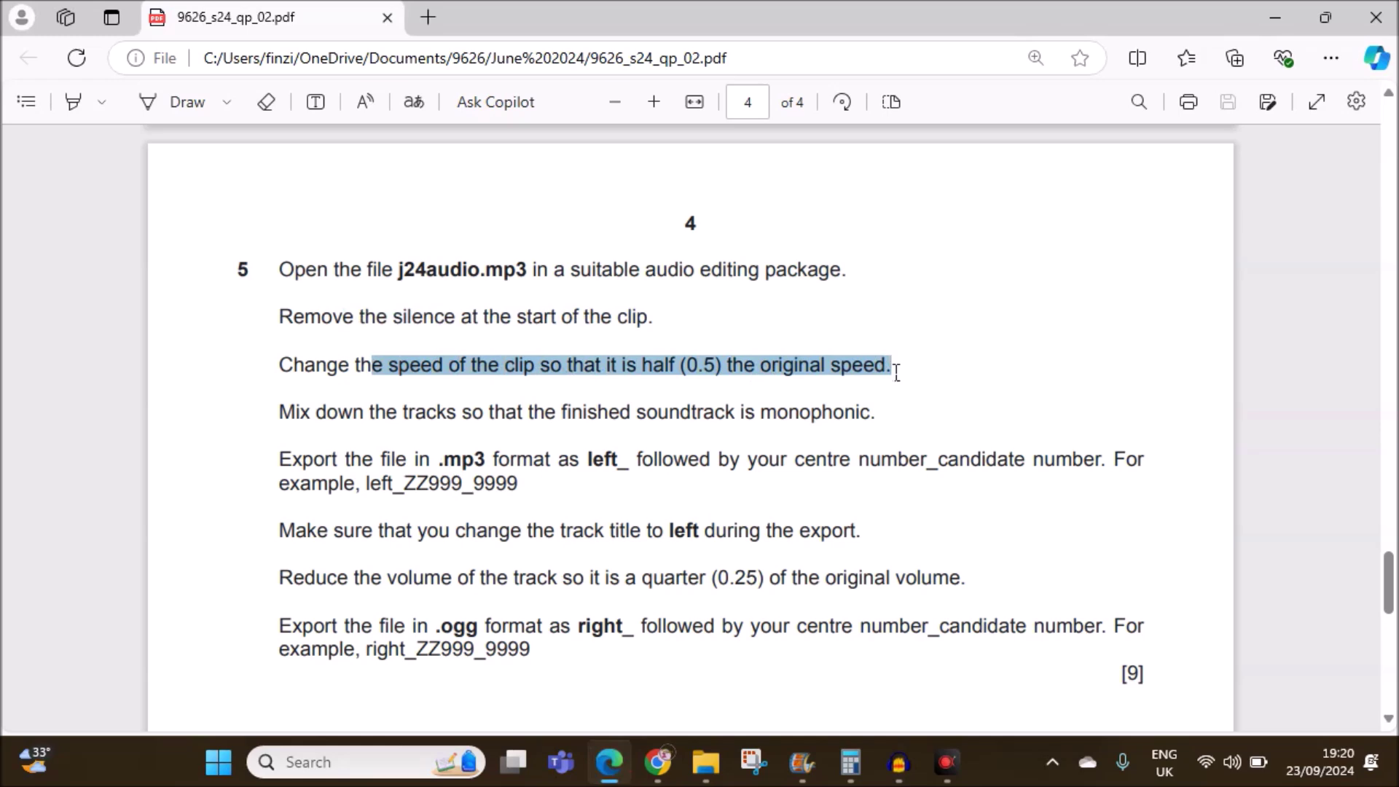
click(802, 399)
click(898, 762)
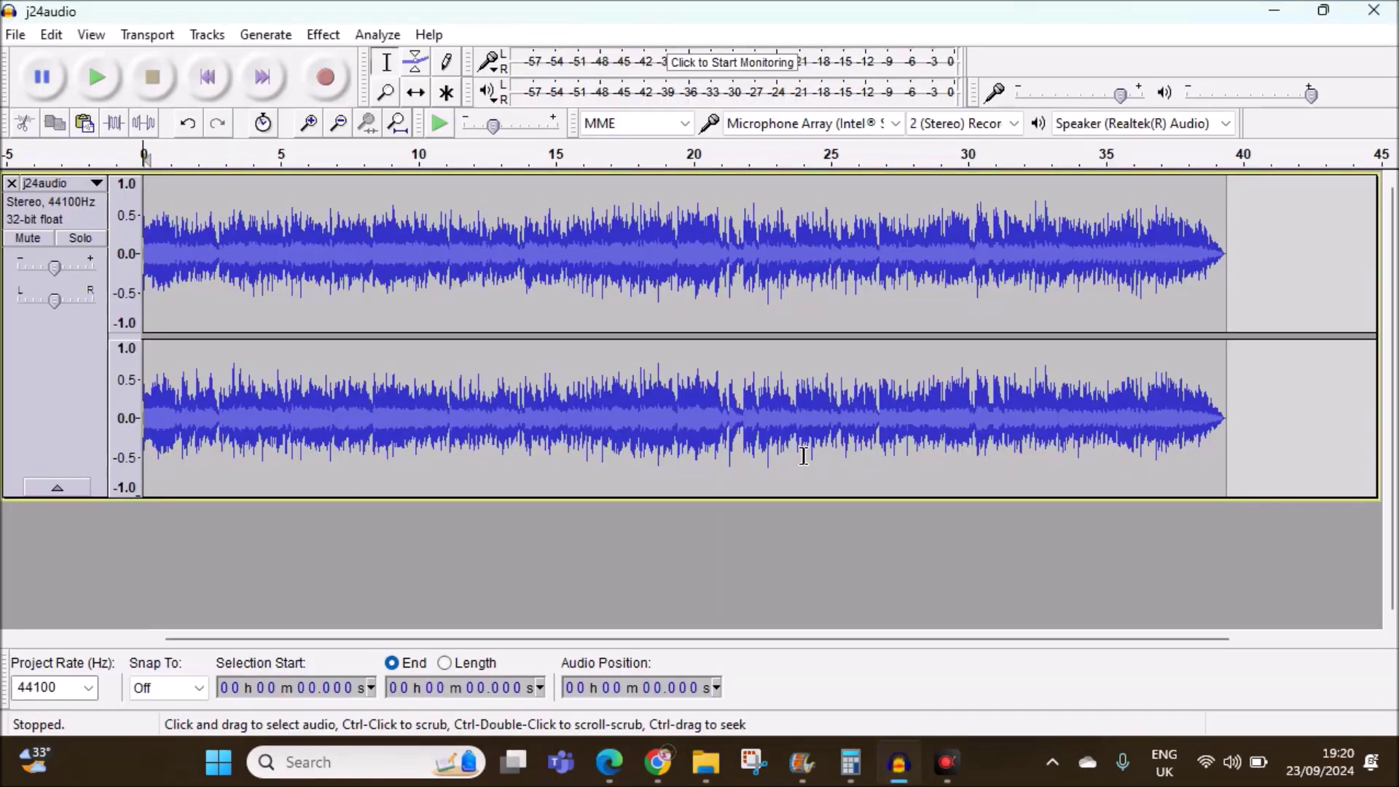
key(ctrl+a)
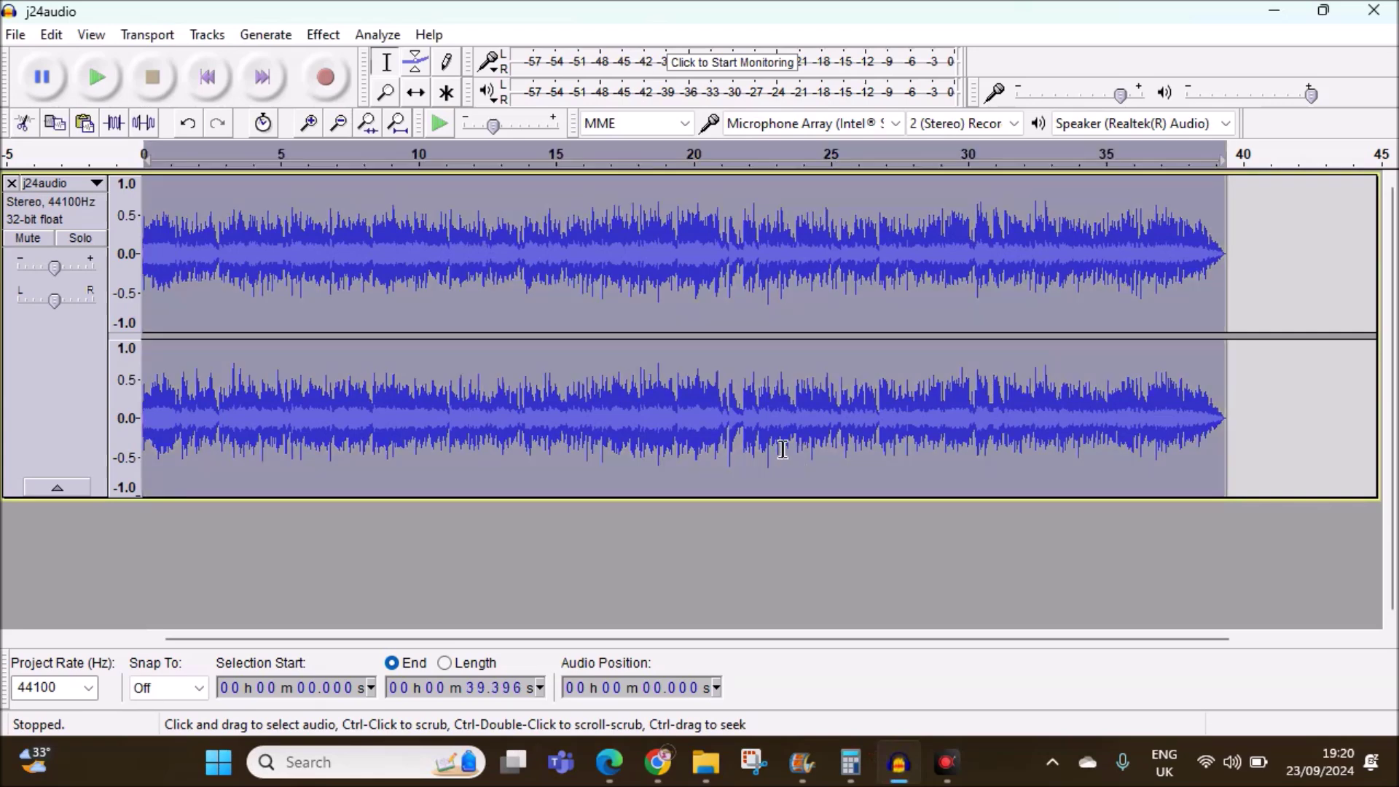
click(317, 34)
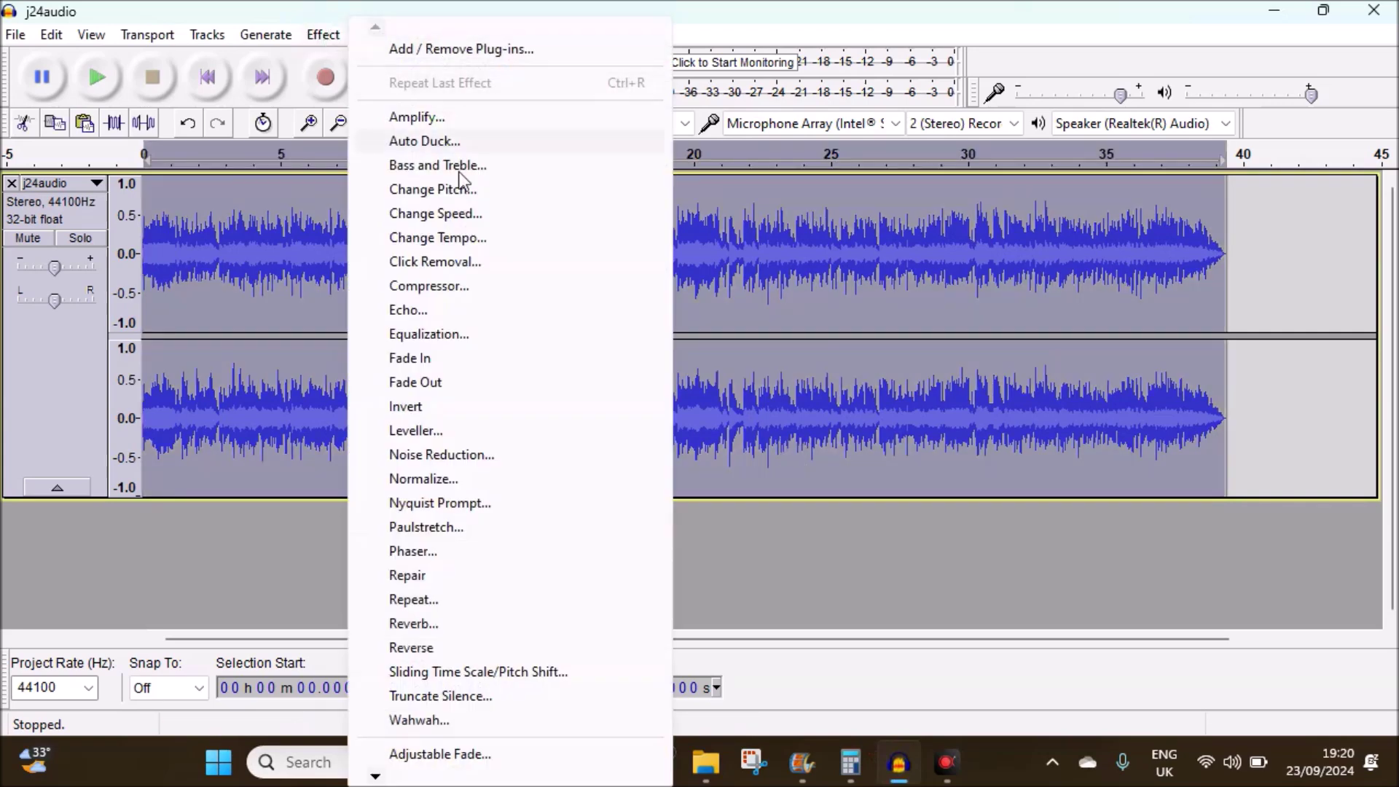
click(475, 215)
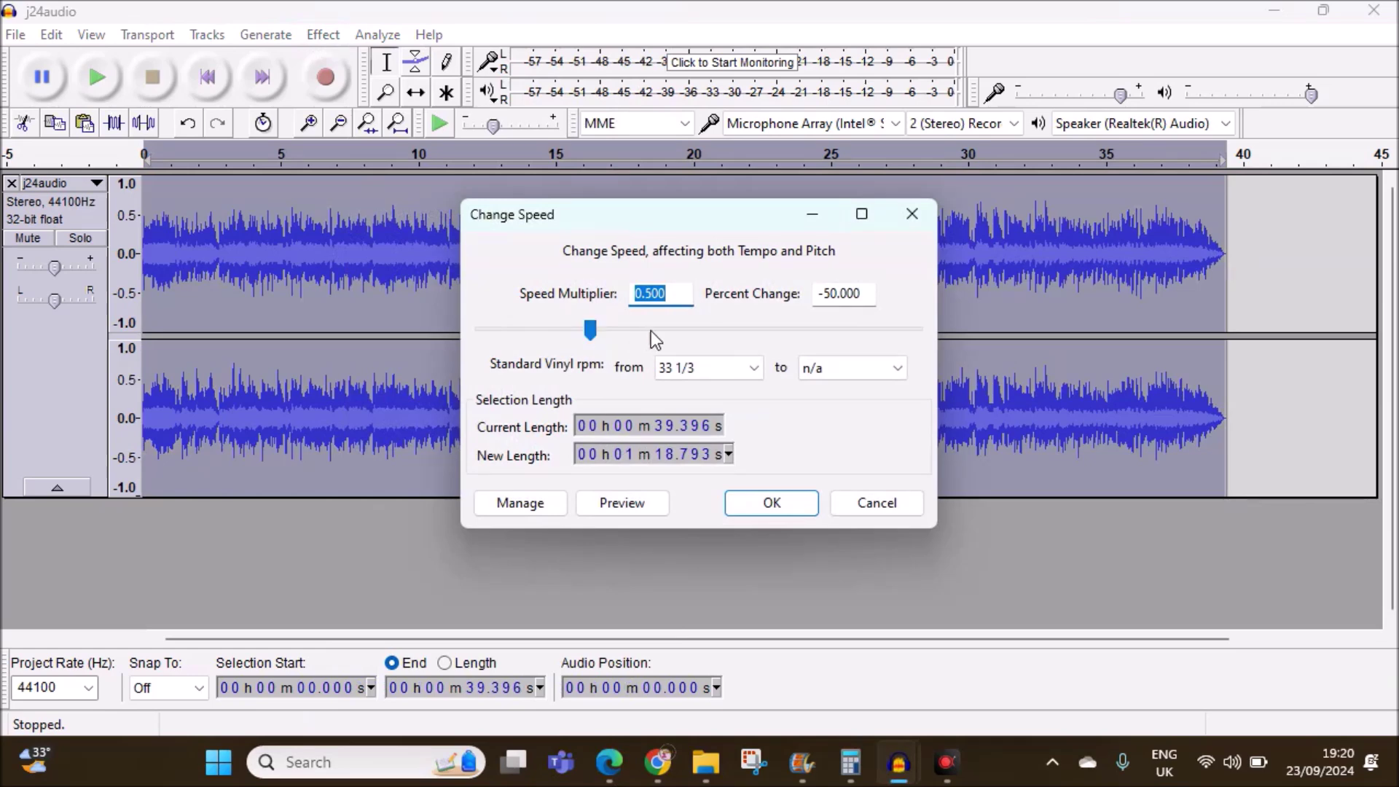
drag(686, 299, 618, 300)
text(0.5)
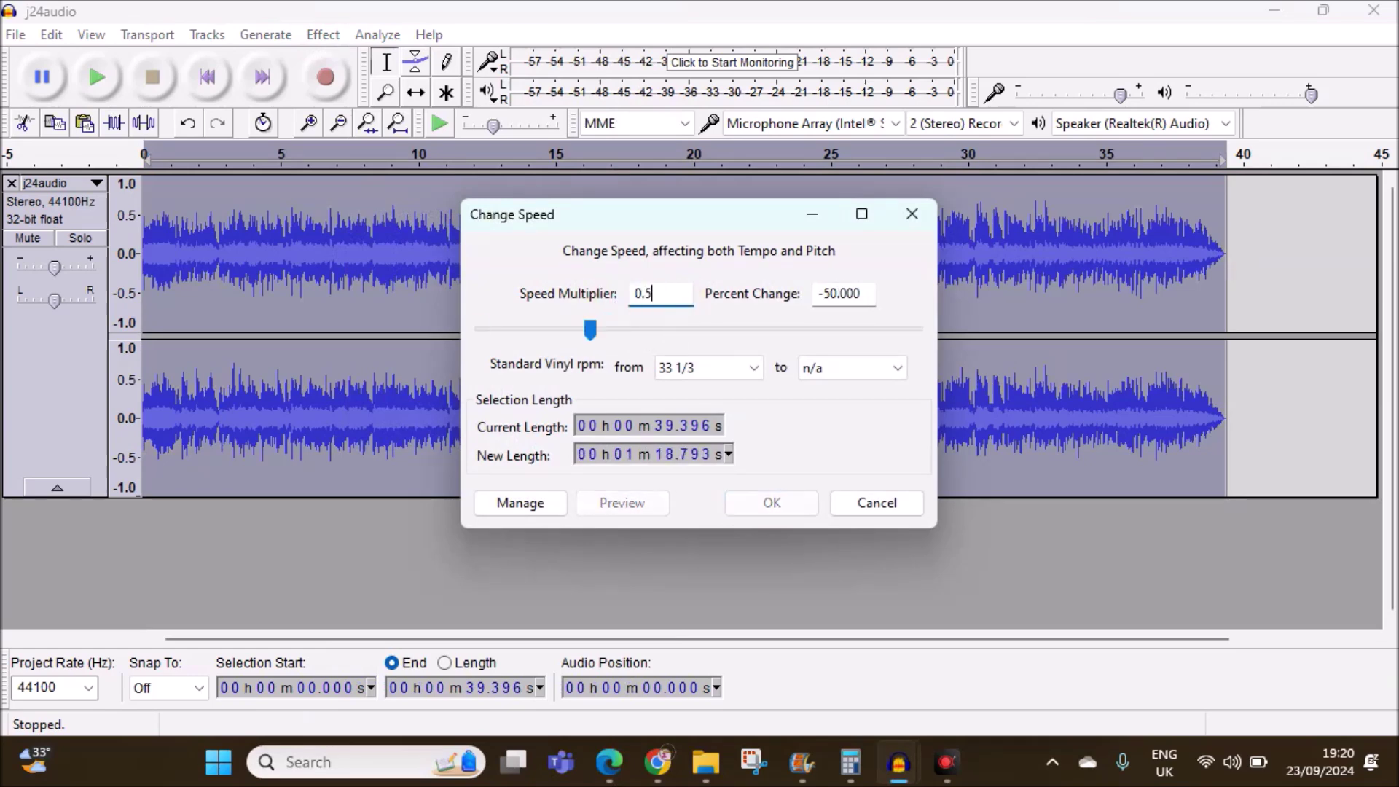
click(787, 507)
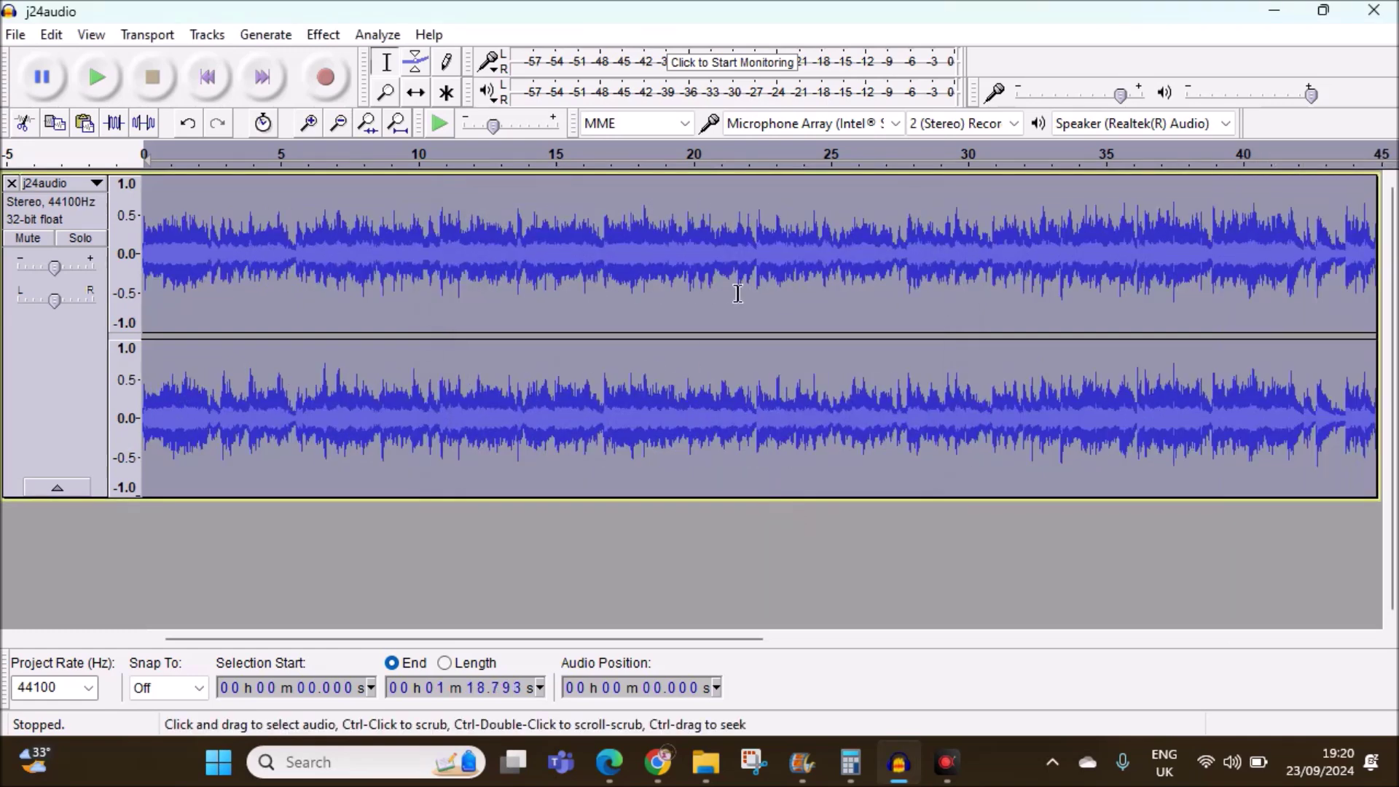
Check the mixdown instruction in the exam paper, and in Audacity convert the stereo track to mono.
click(619, 753)
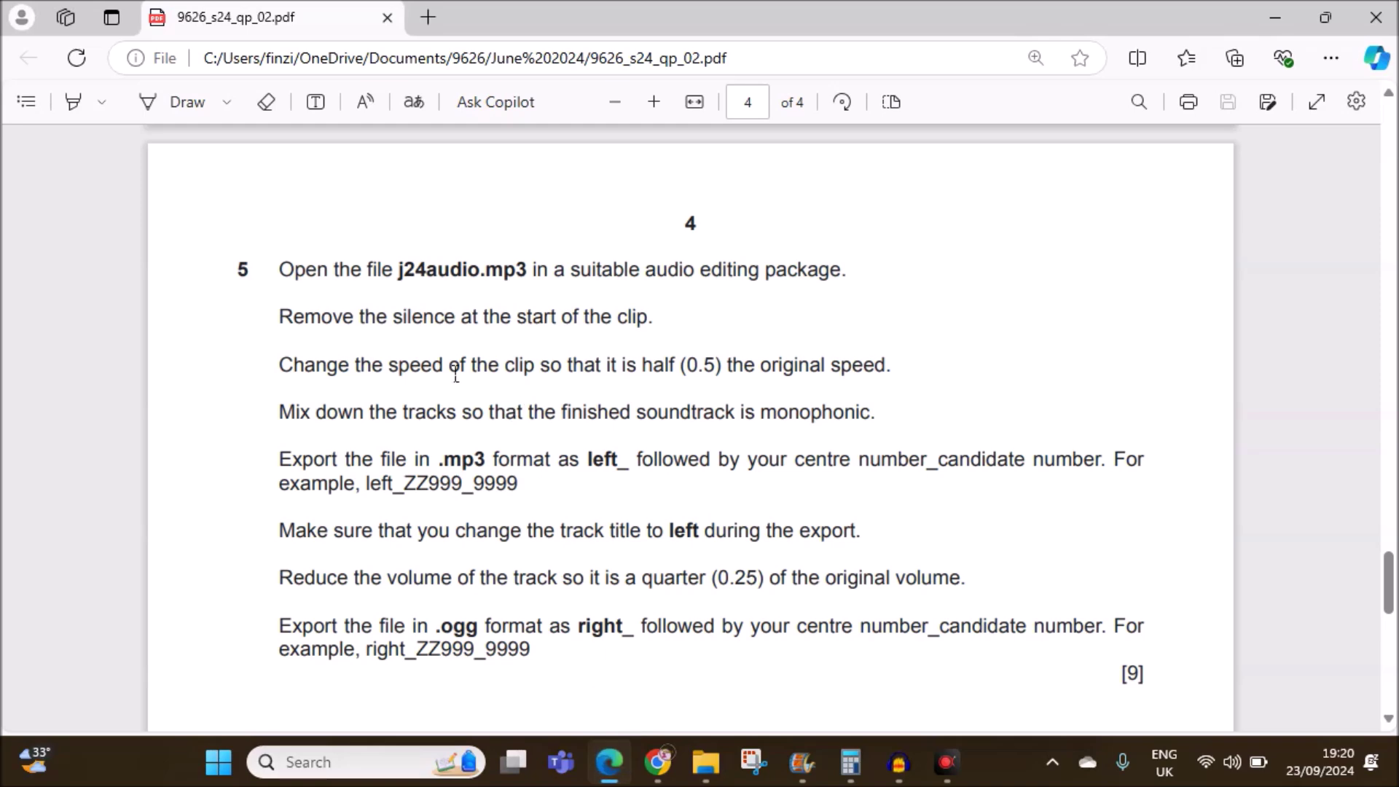
drag(279, 413, 886, 417)
click(899, 763)
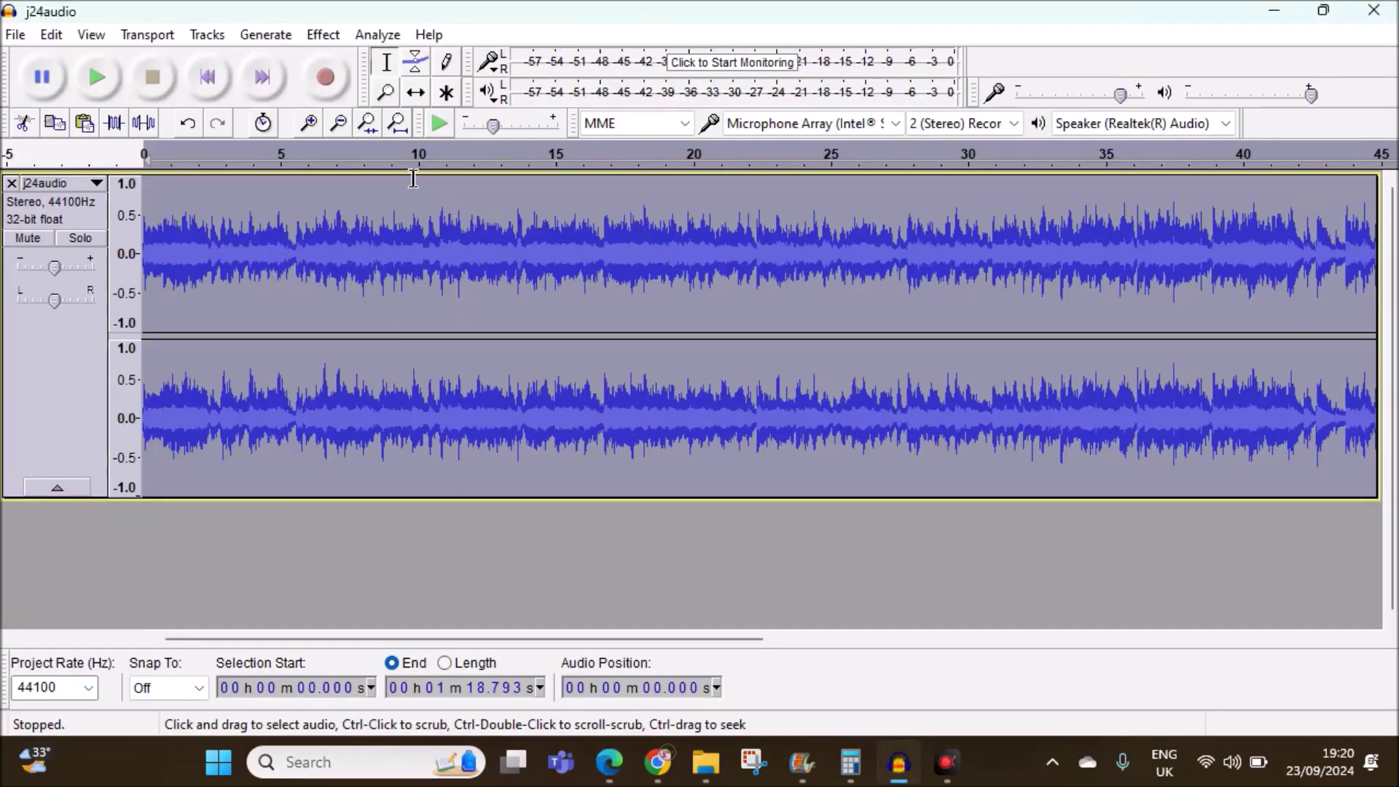
click(209, 33)
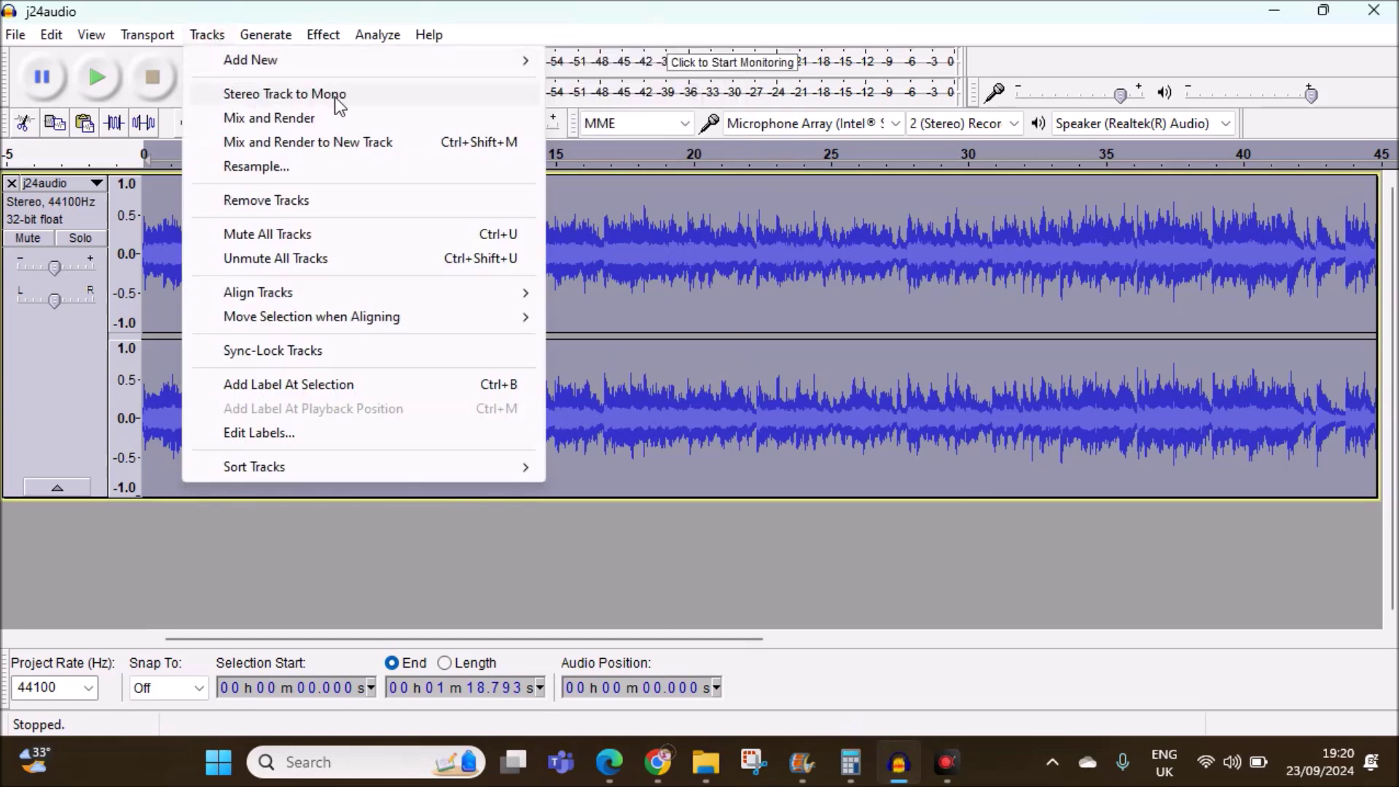
click(331, 95)
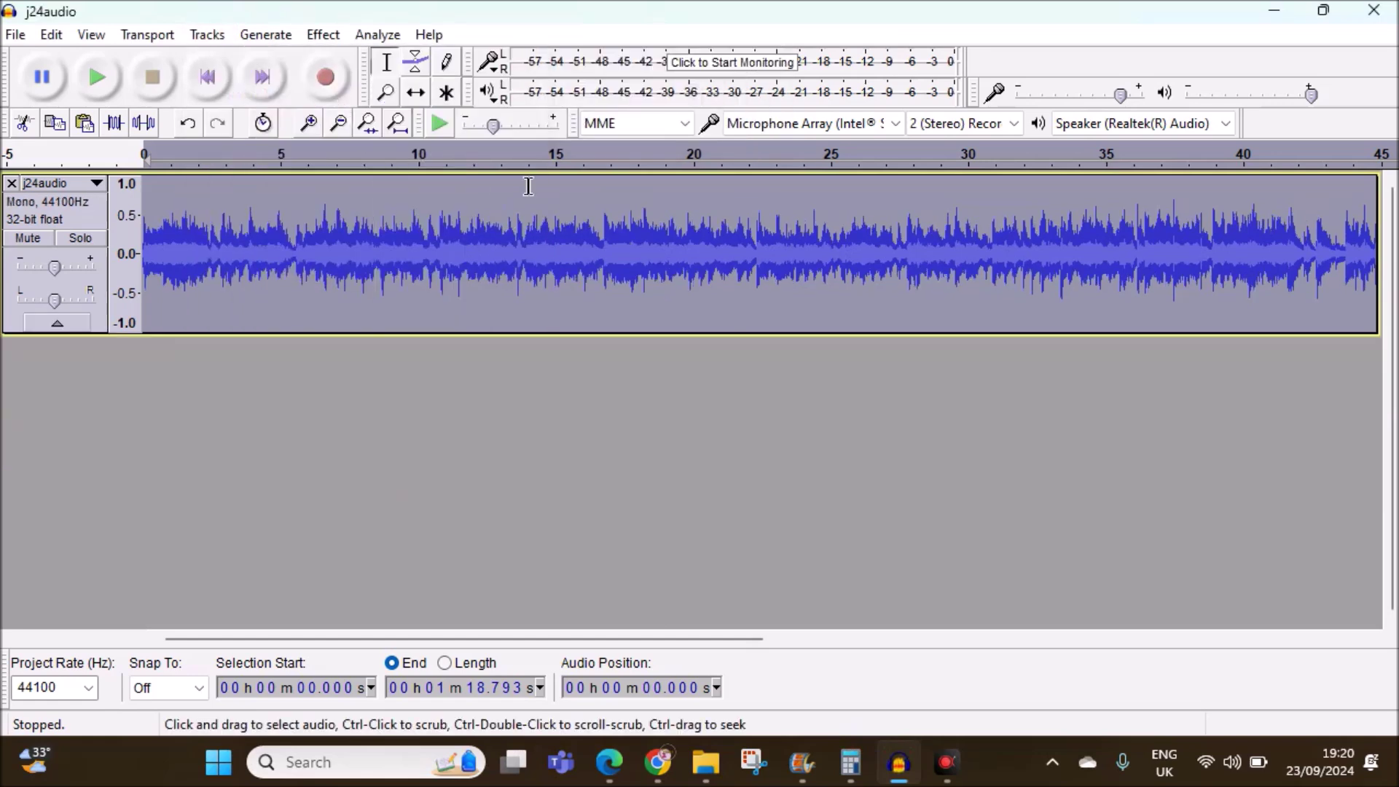
Read the MP3 export and track title instructions in the exam paper, and in Audacity rename the track to "left".
mouse_move(600, 747)
click(601, 675)
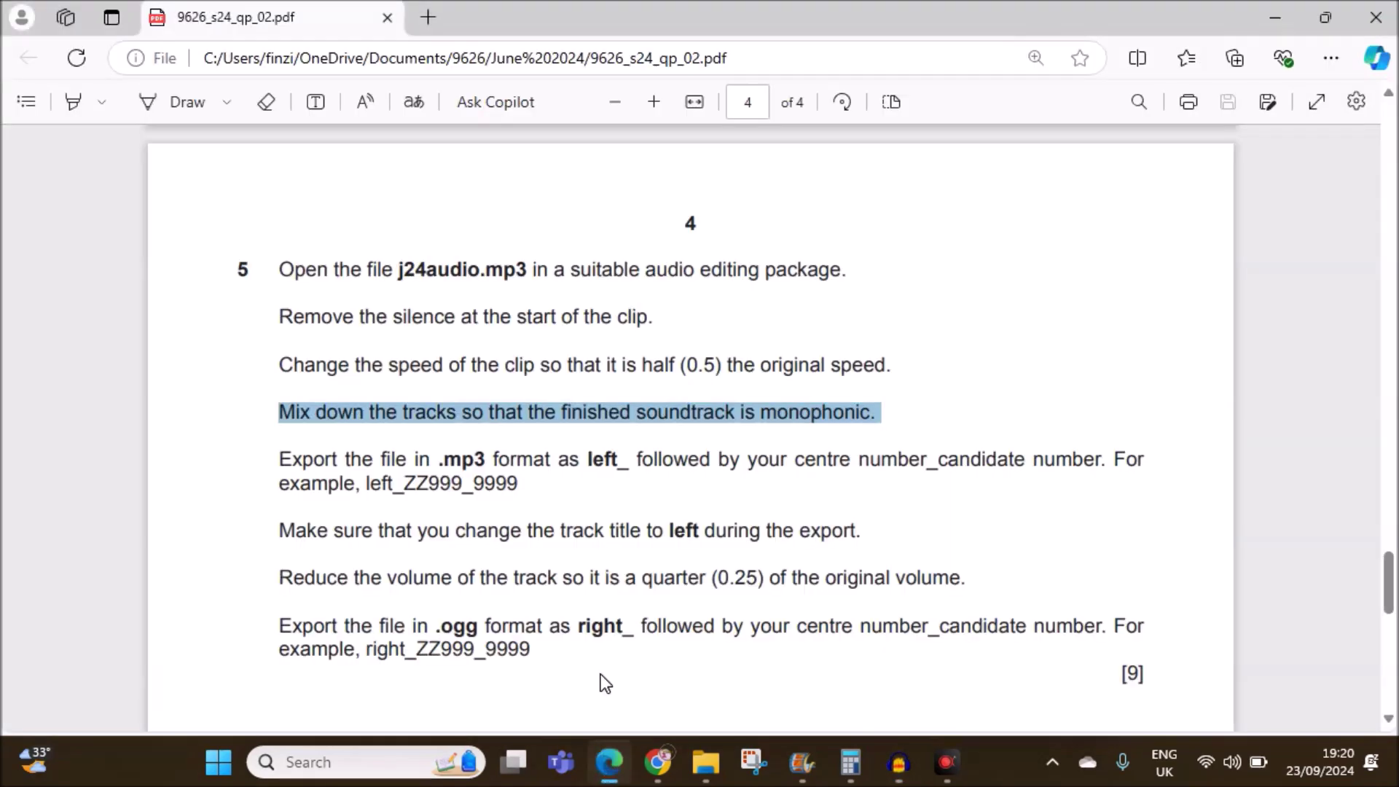
click(522, 463)
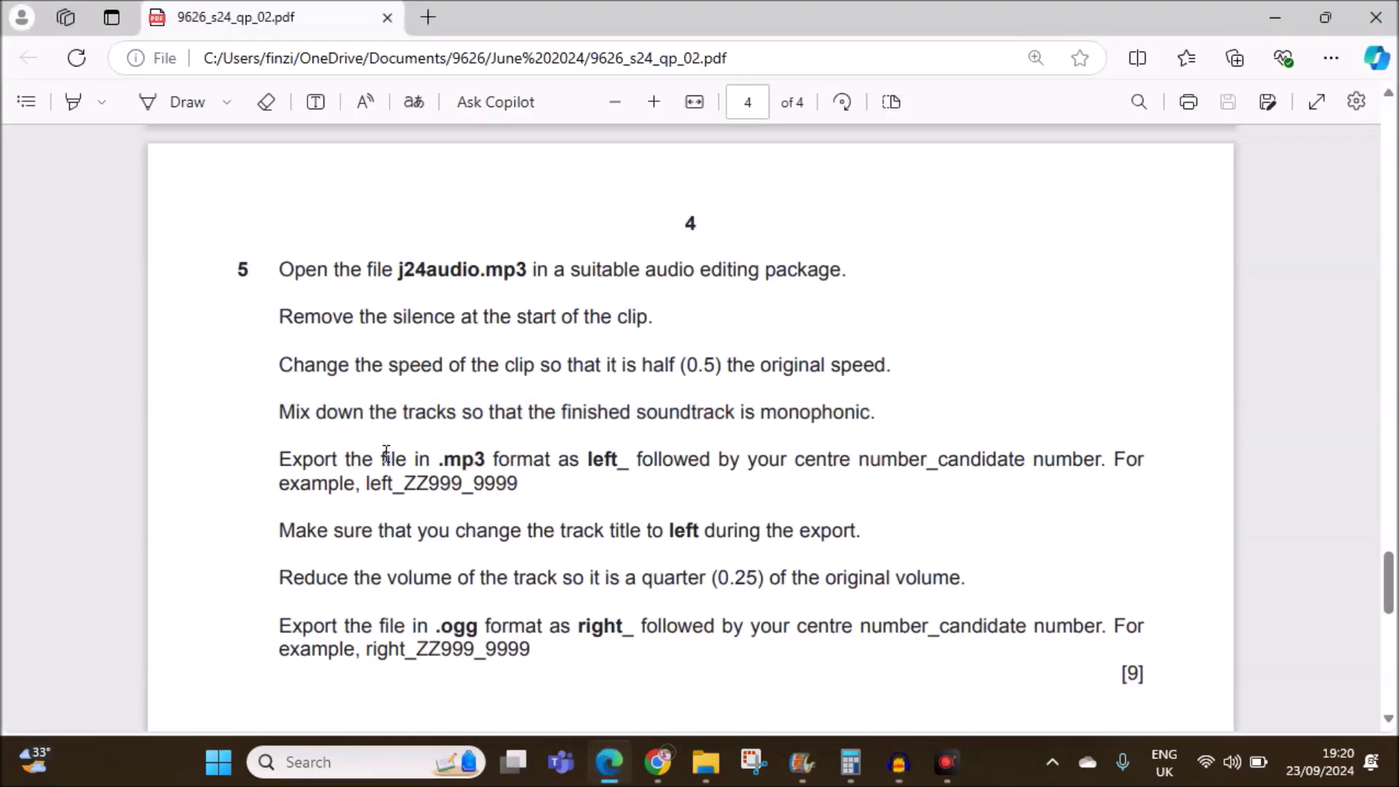
drag(386, 452, 1101, 475)
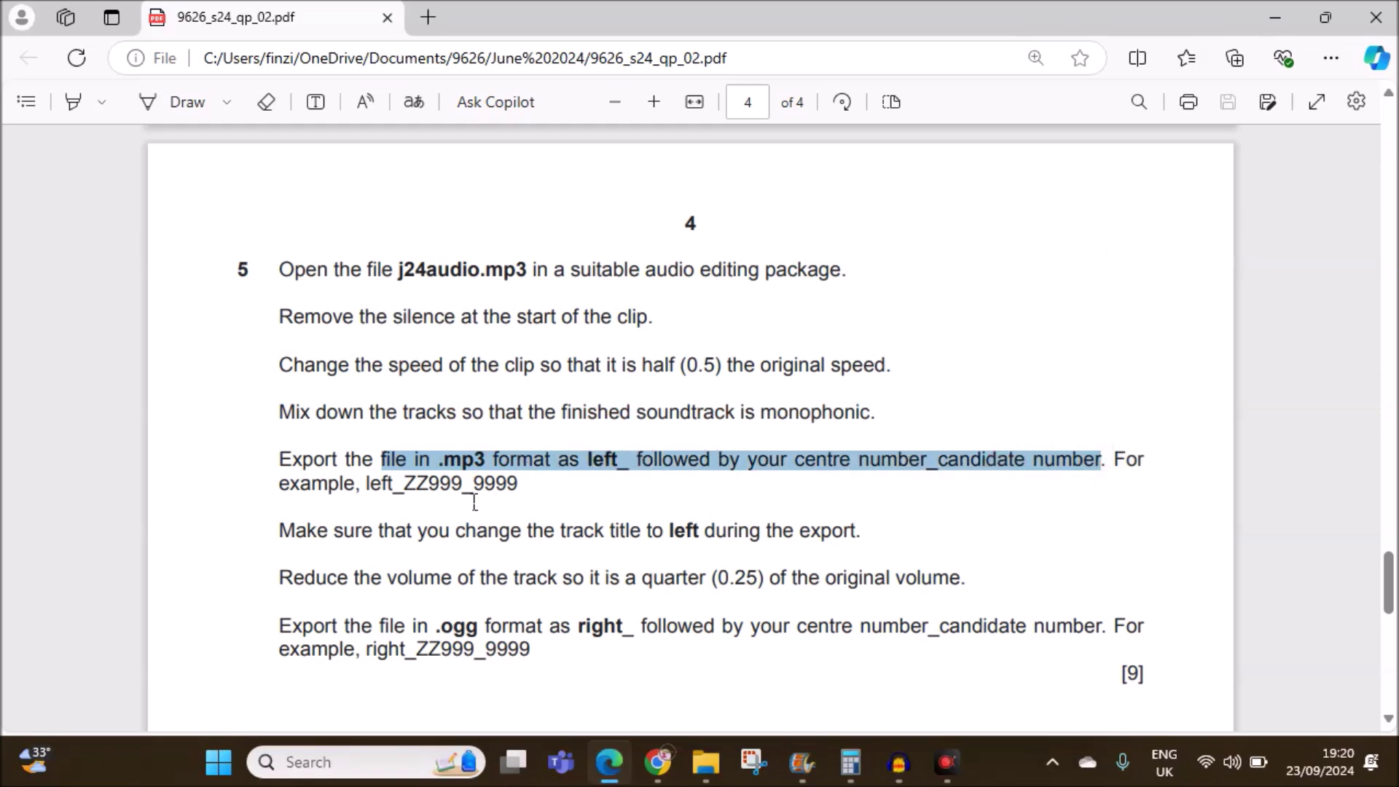
click(474, 506)
drag(397, 529, 876, 537)
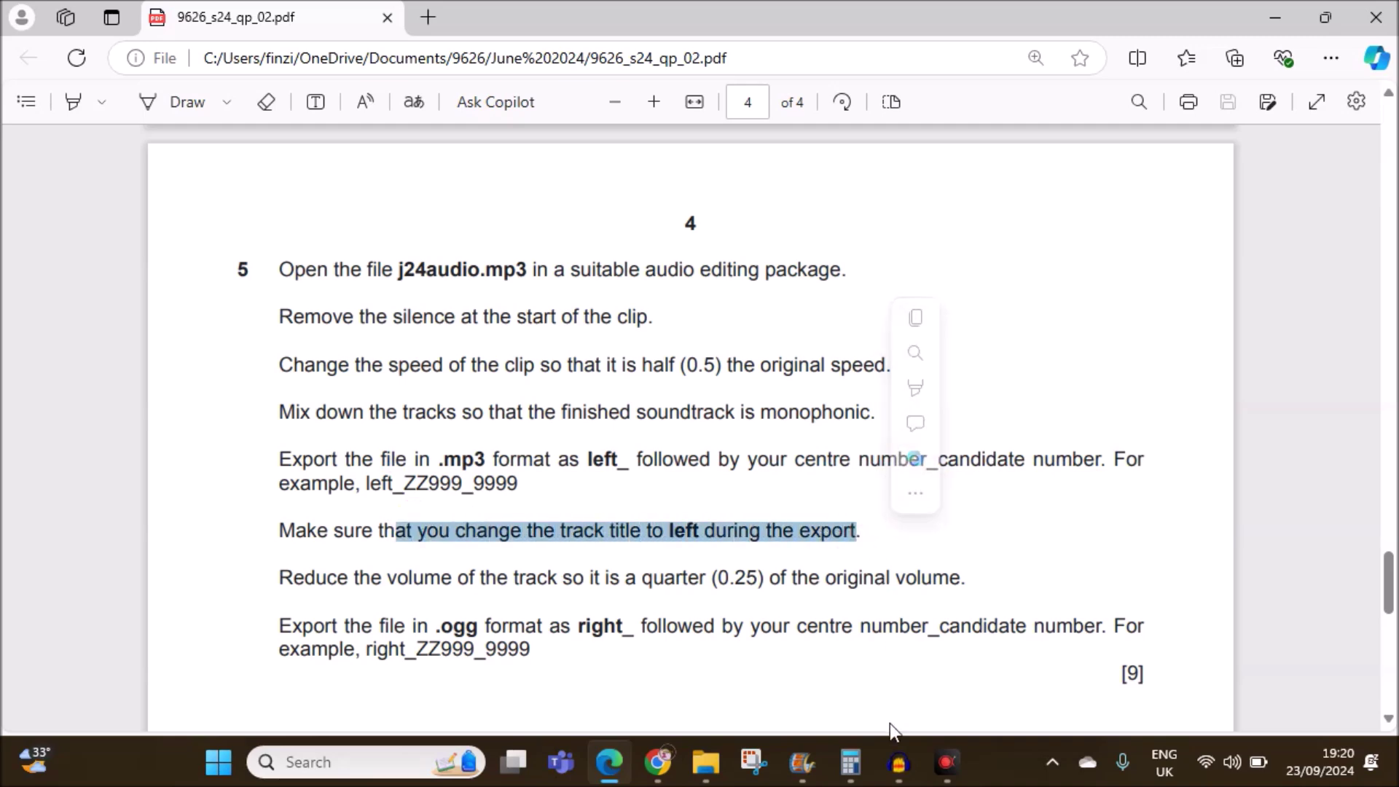
click(898, 762)
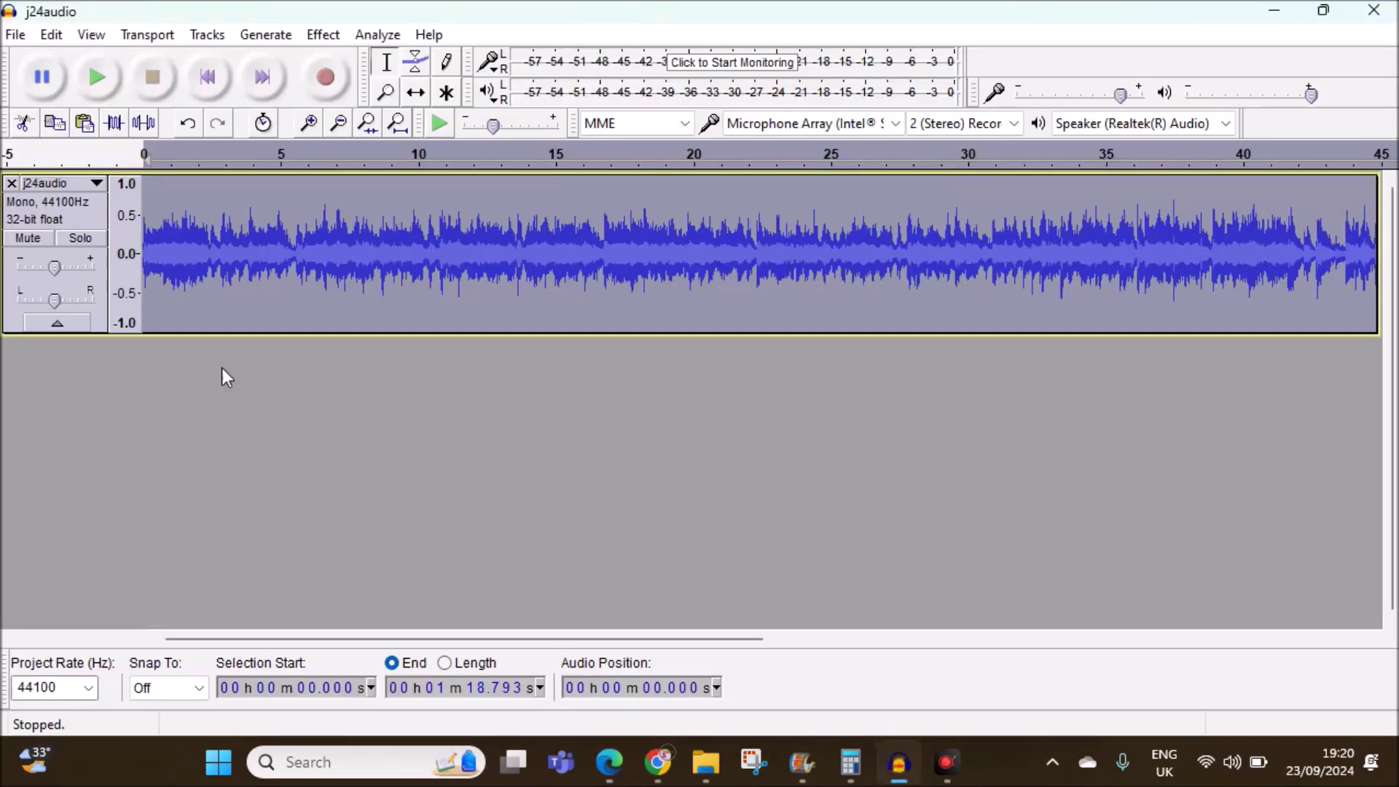
click(93, 181)
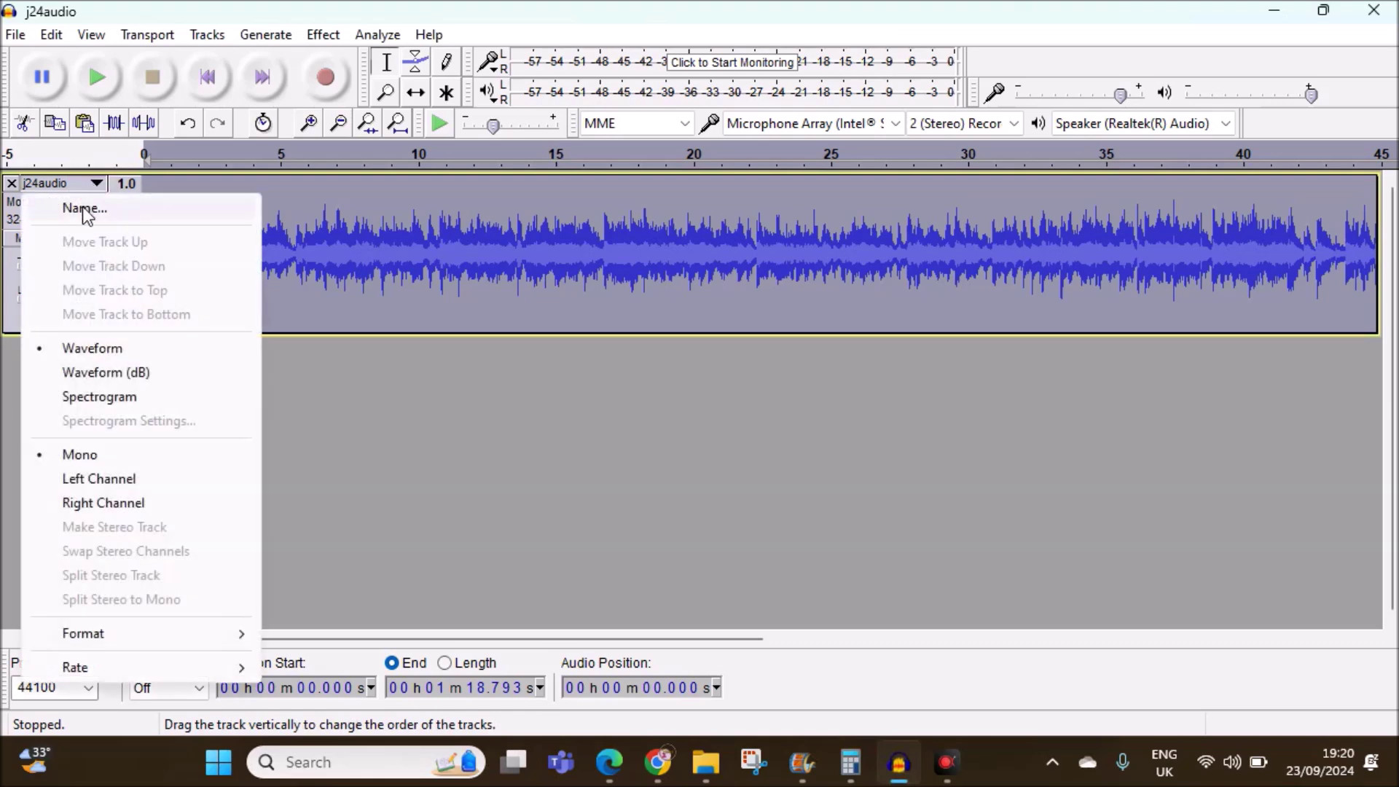
click(82, 208)
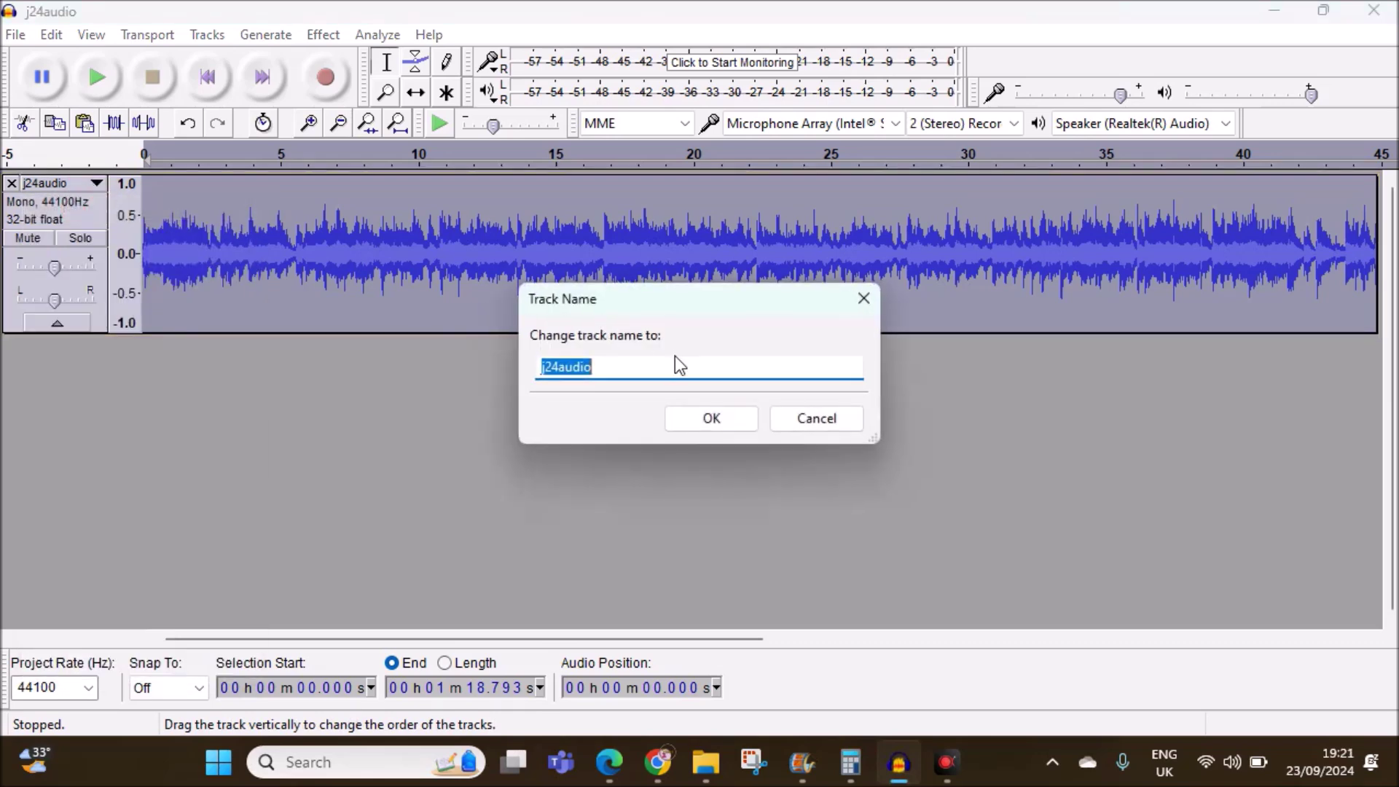
text(left)
click(717, 426)
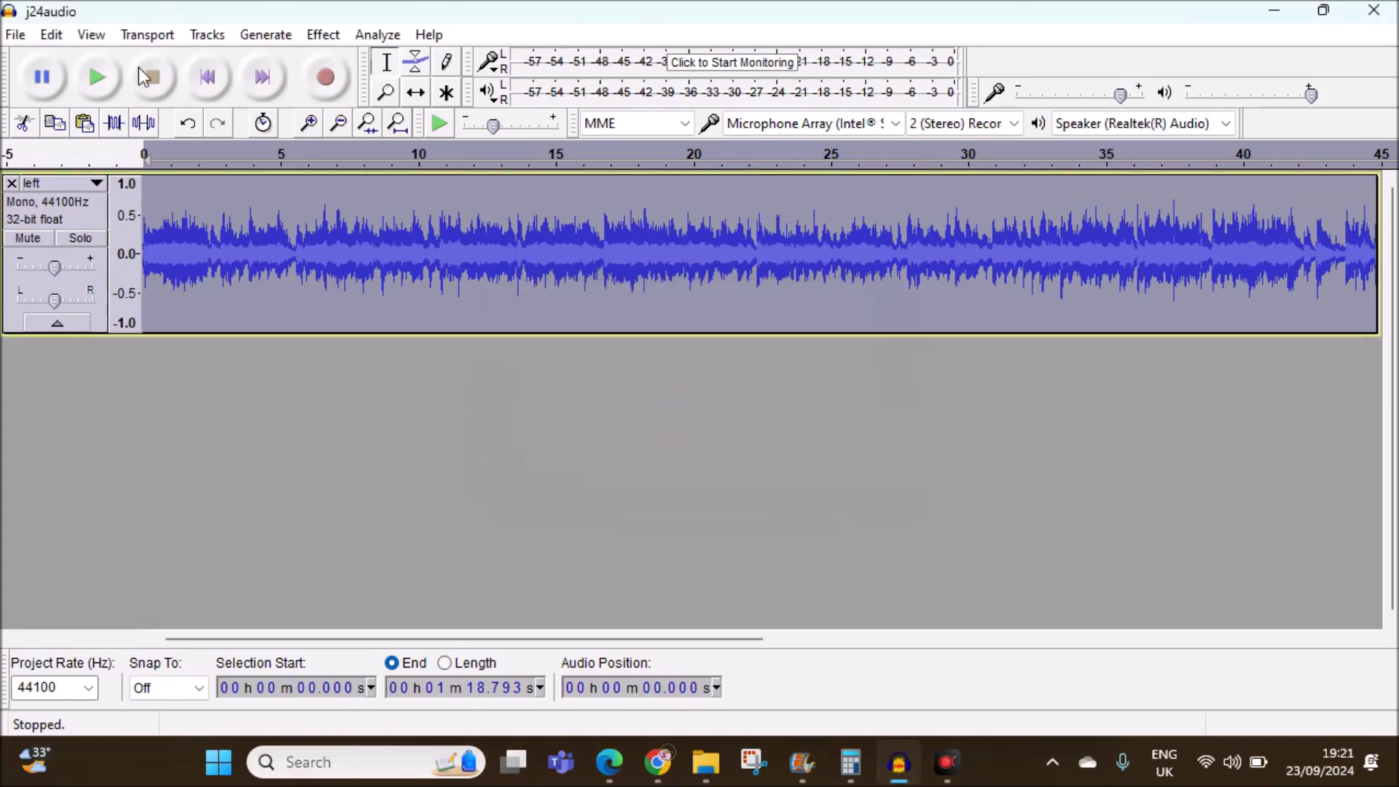
Export the audio in MP3 format as left_ZZ123_1234 into the June 2024 P2 folder, accepting the existing metadata.
click(15, 34)
click(73, 338)
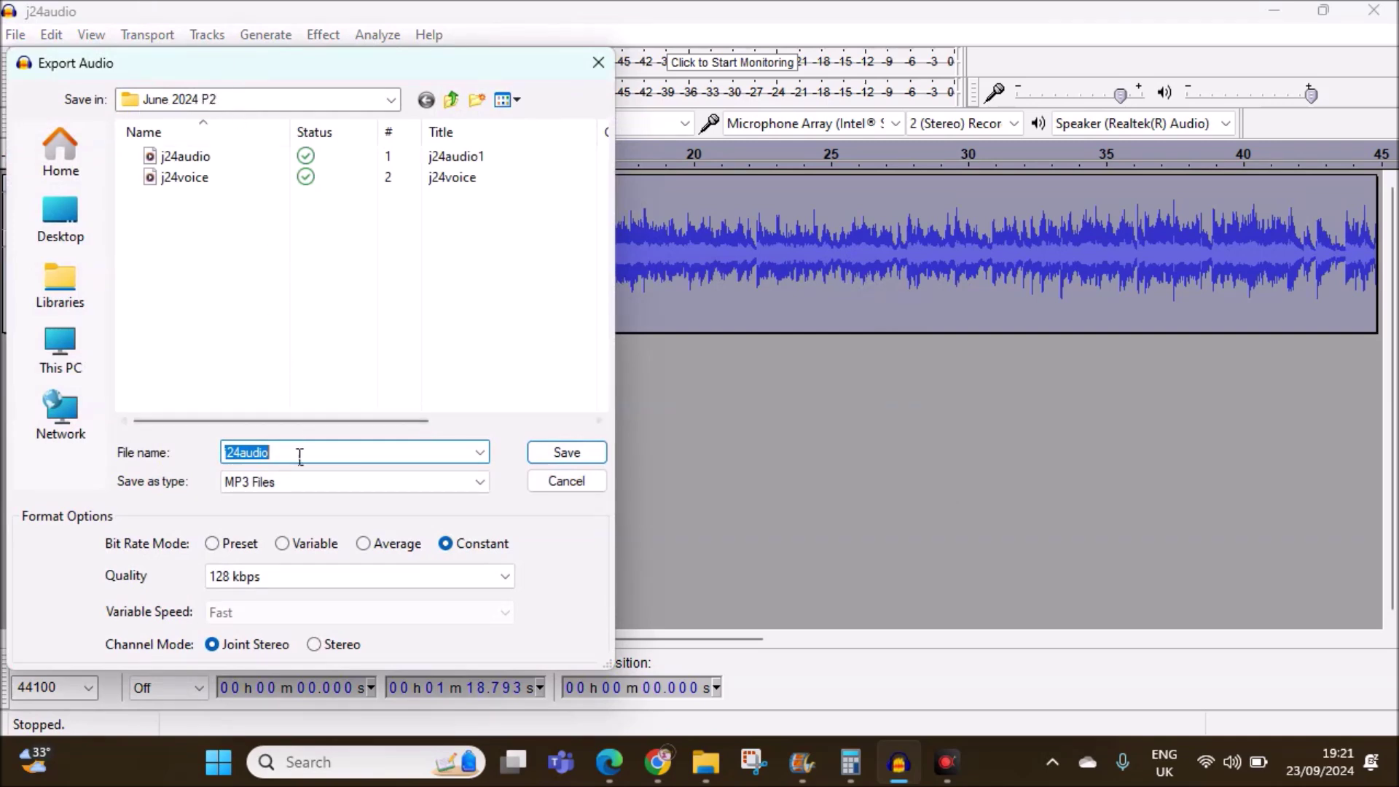
text(left_ZZ123_1234)
click(256, 483)
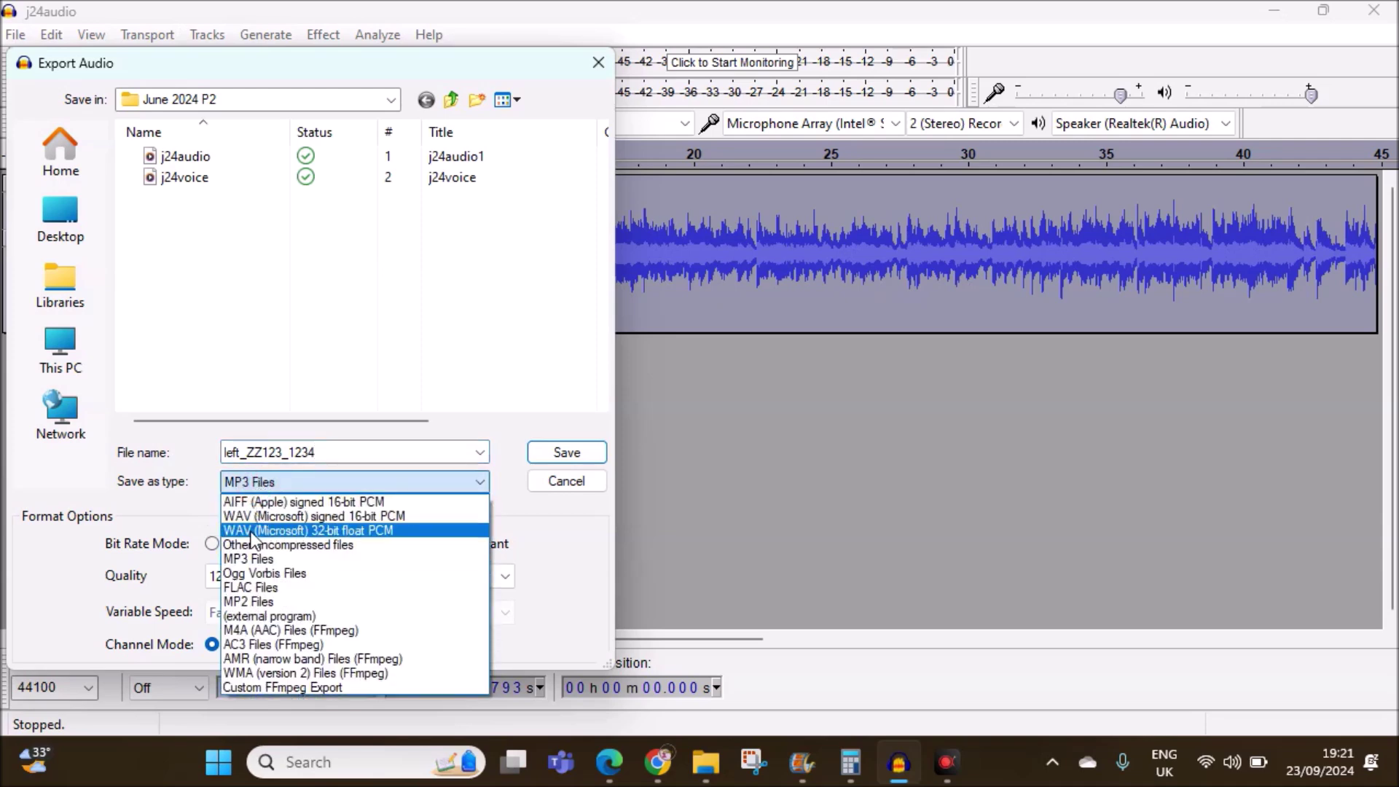
click(247, 564)
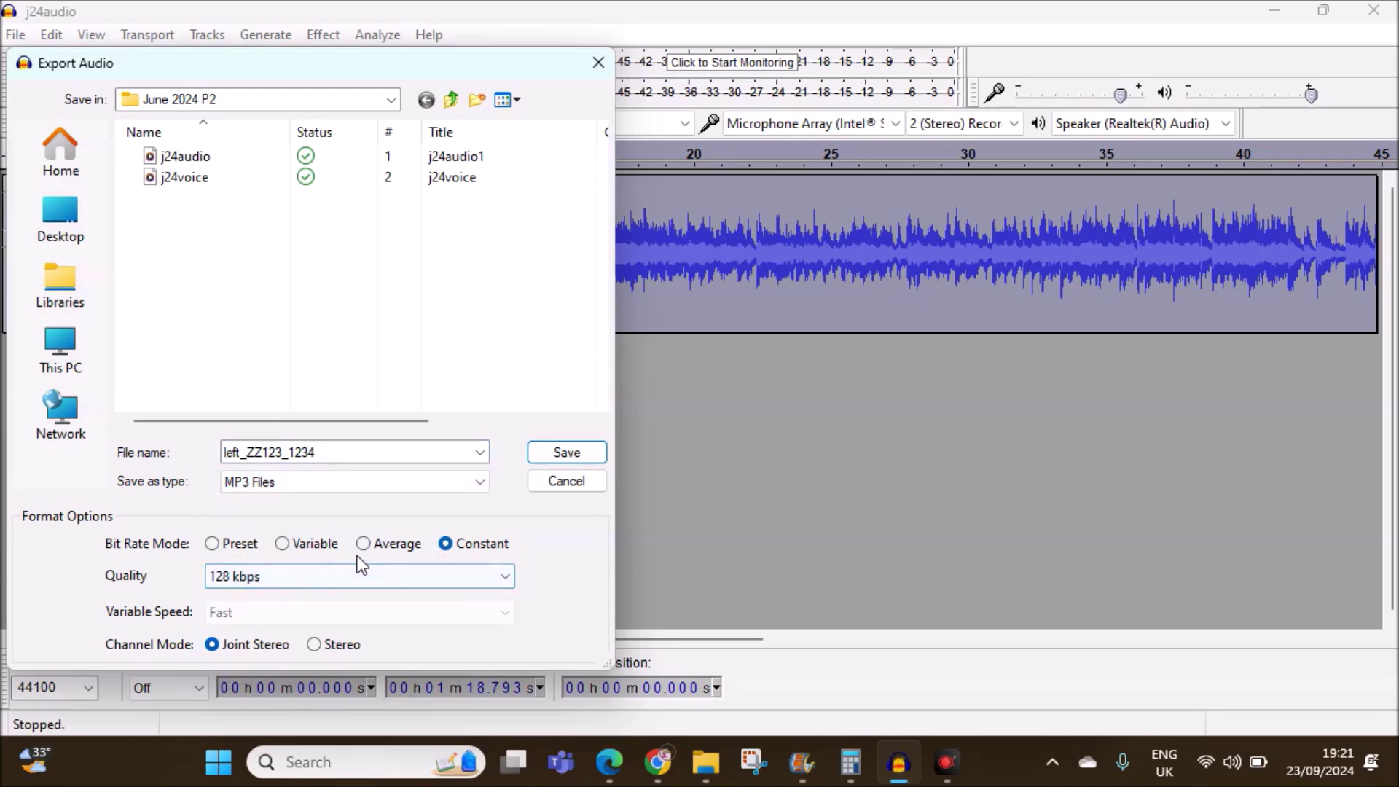
click(576, 453)
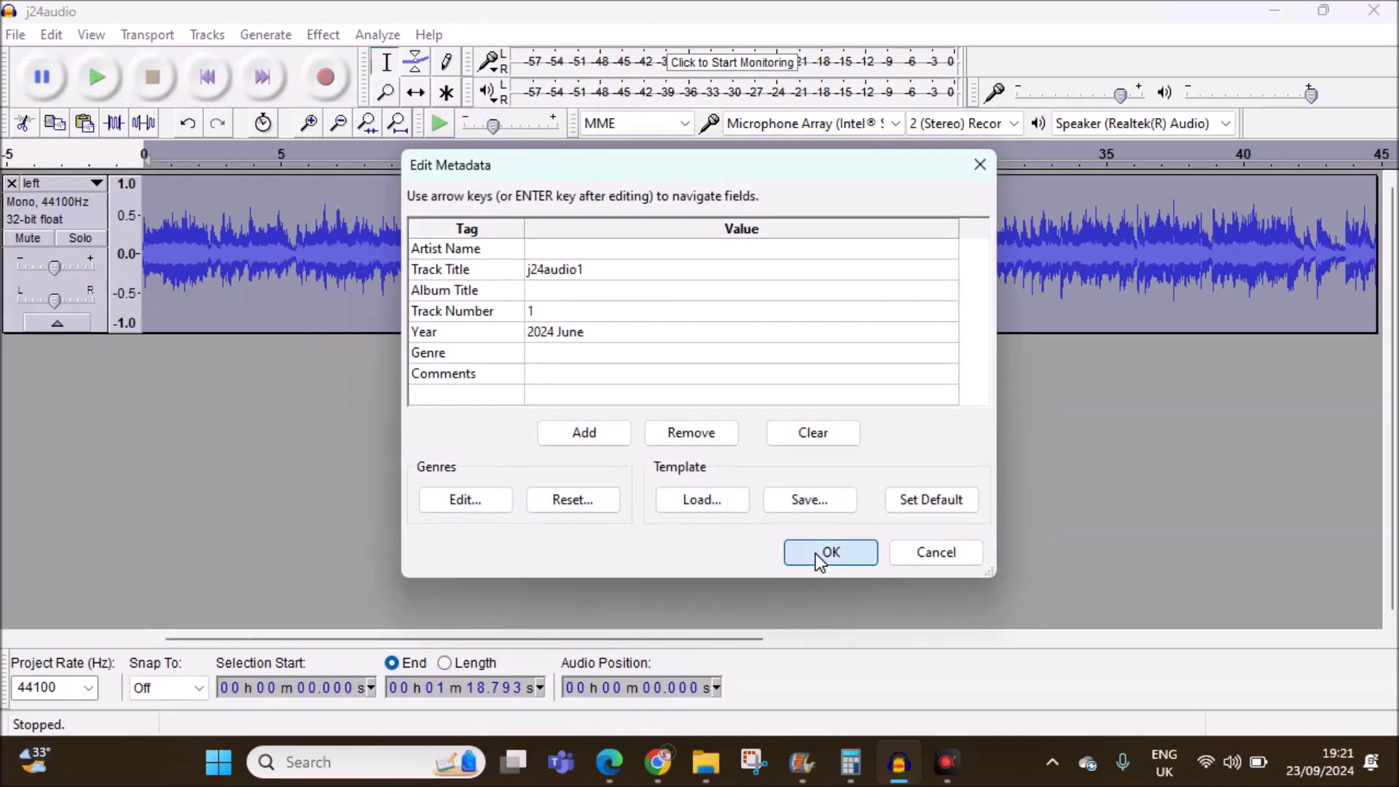
click(830, 552)
Read the volume reduction instruction in the exam paper, and in Audacity open the Amplify effect for the whole track.
mouse_move(609, 762)
click(538, 665)
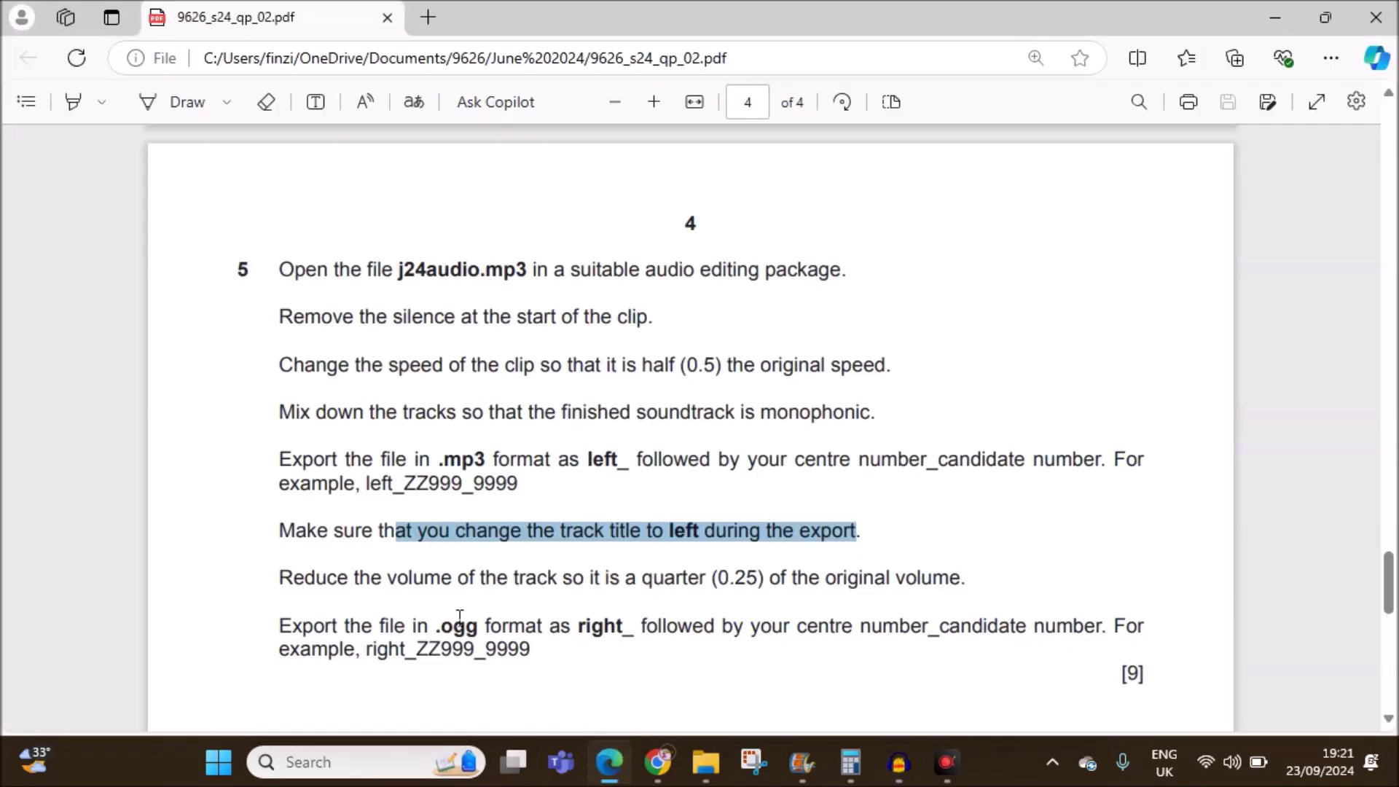
click(404, 608)
scroll(387, 576, down, 2)
drag(279, 463, 965, 475)
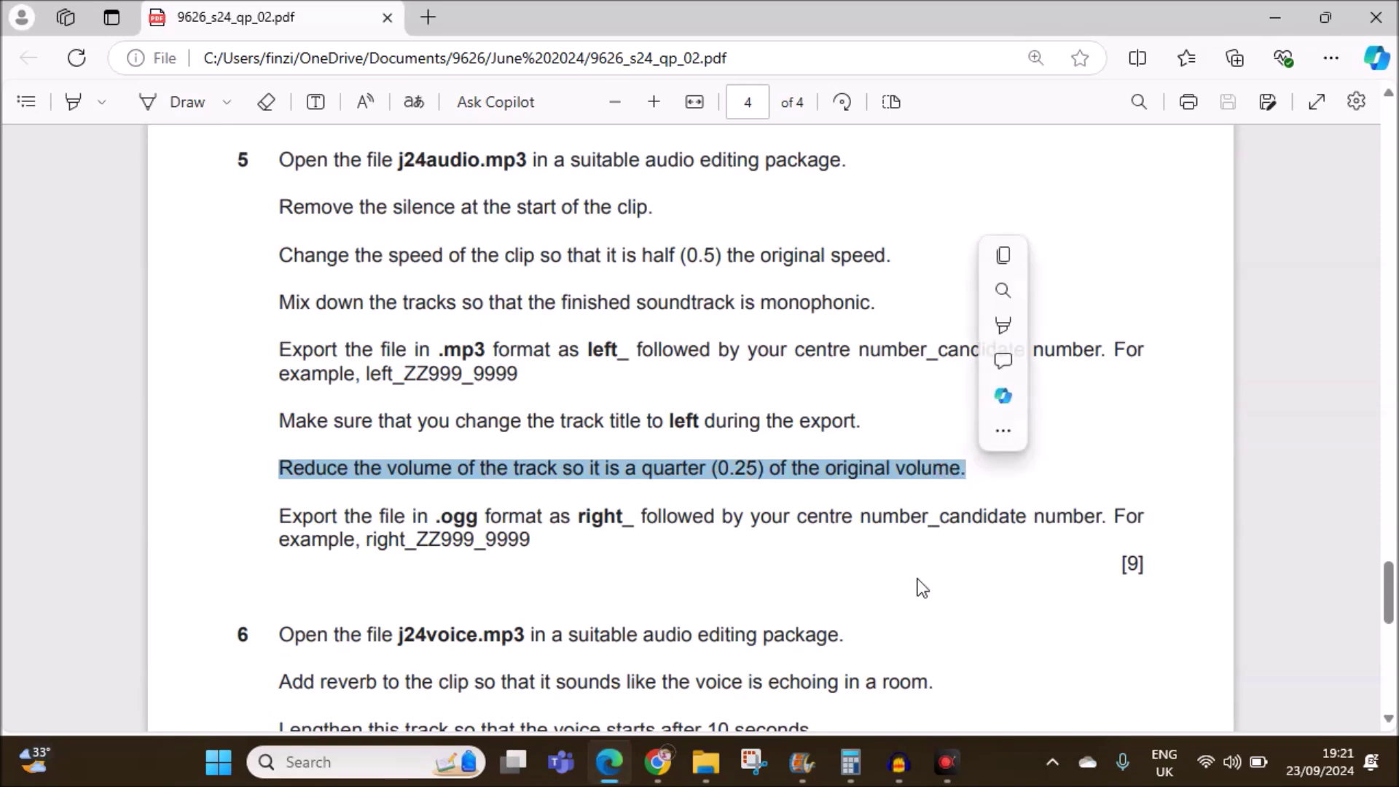
click(900, 767)
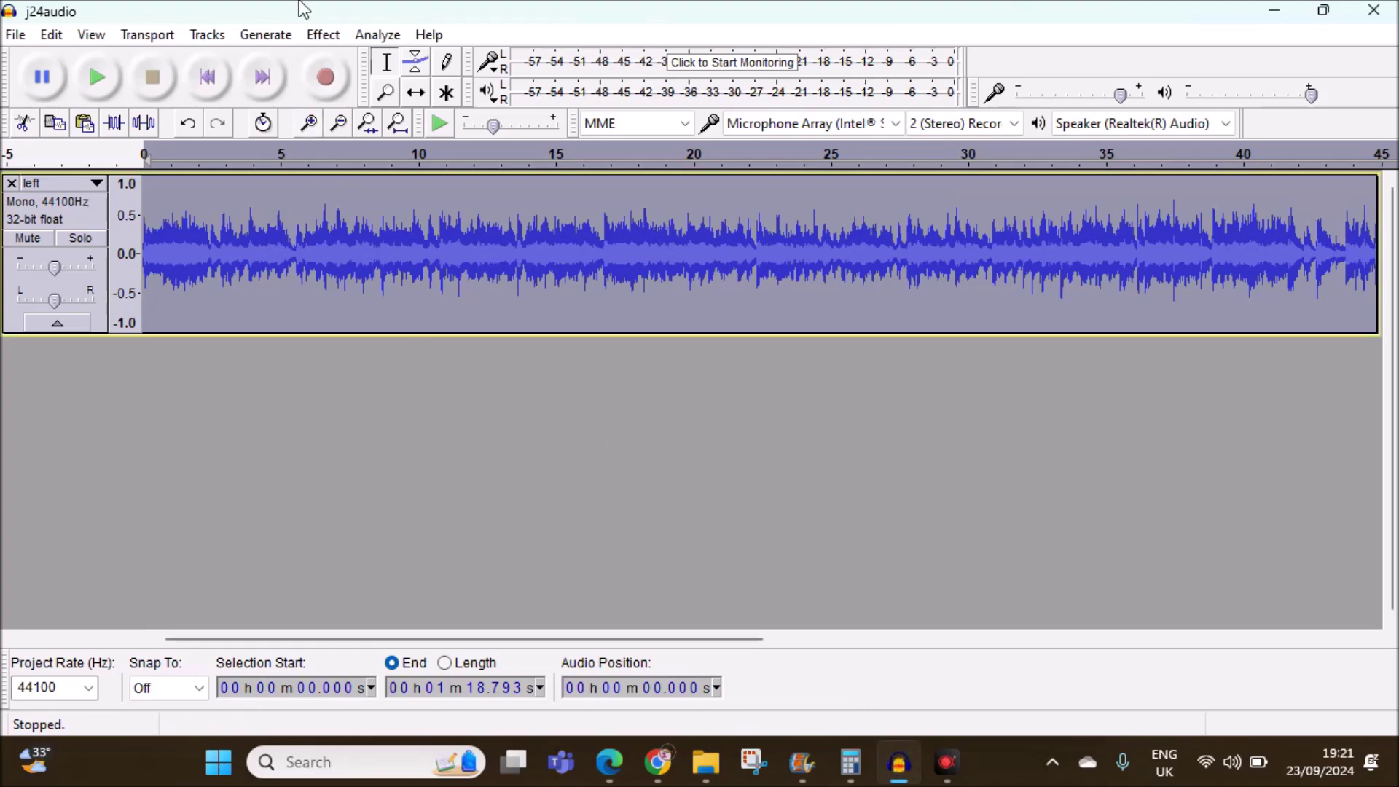
click(324, 35)
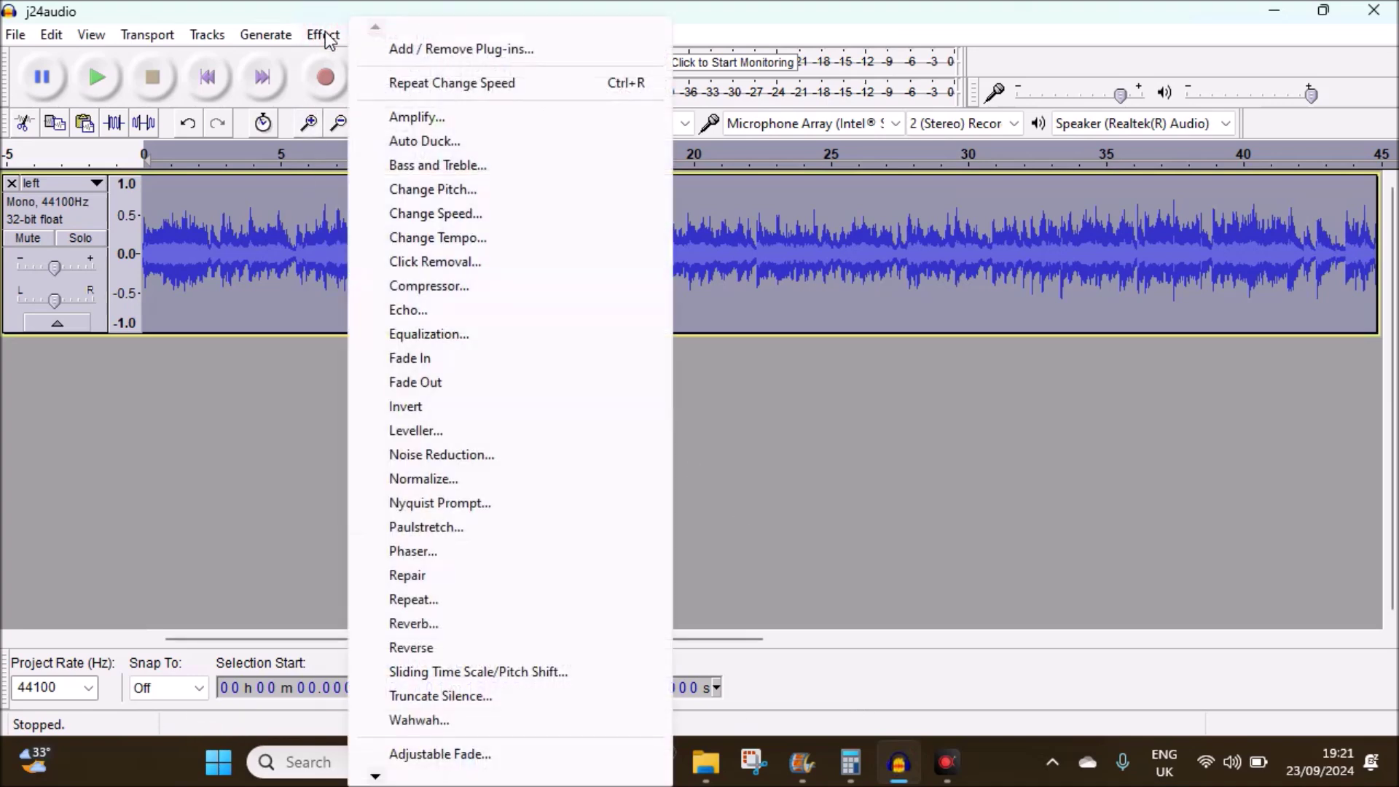
click(430, 118)
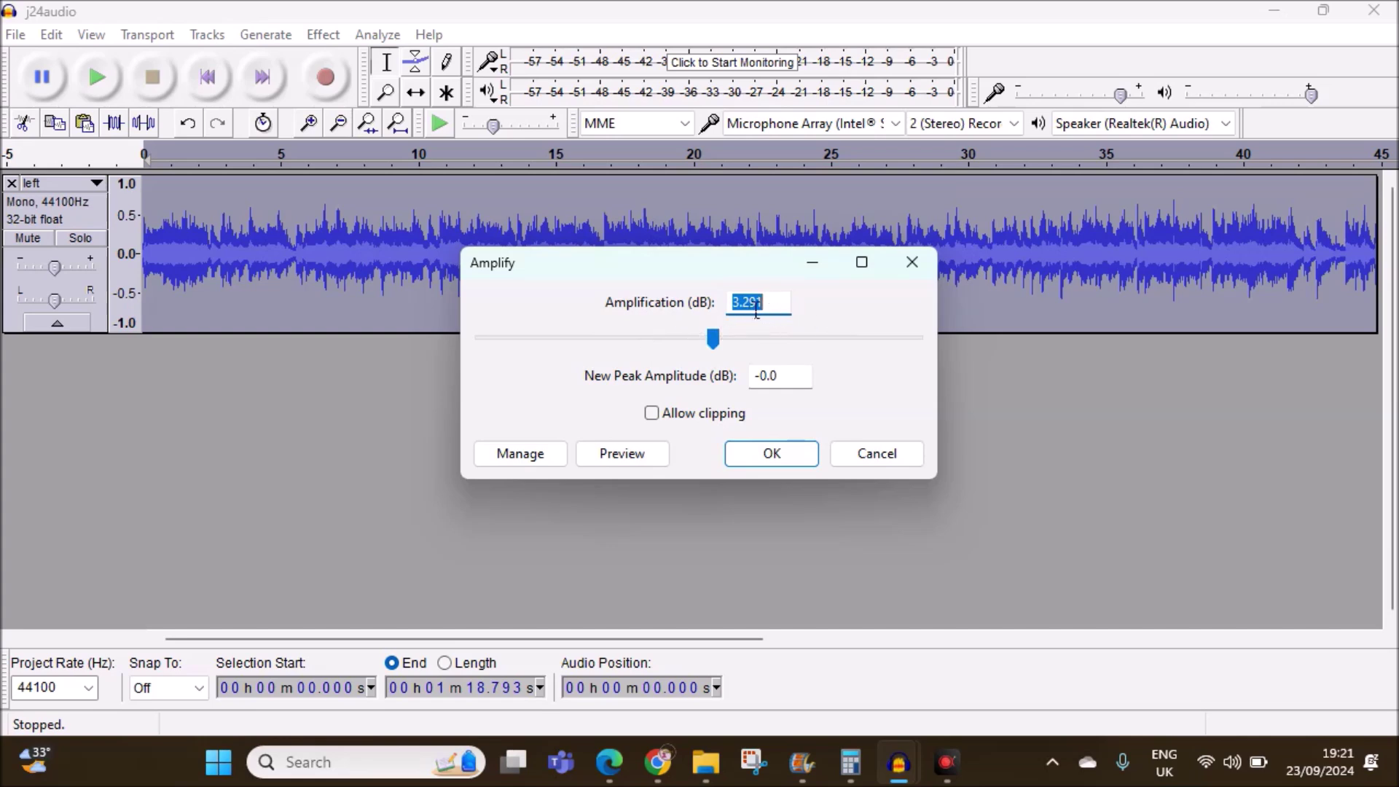
click(755, 332)
Check the volume guidance on the Audacity forum and the Calculator result, and in Audacity amplify the track by -8.709 dB.
mouse_move(656, 758)
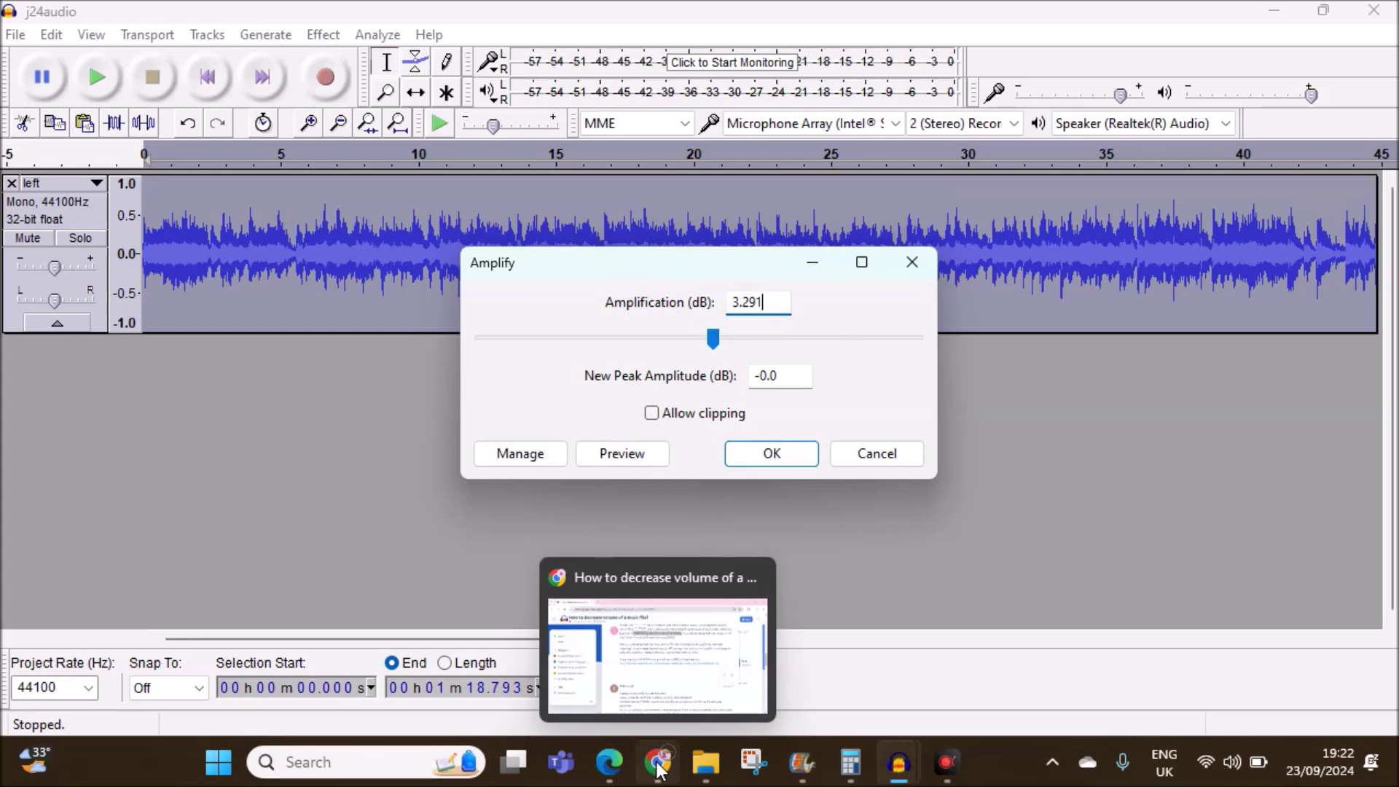
click(658, 762)
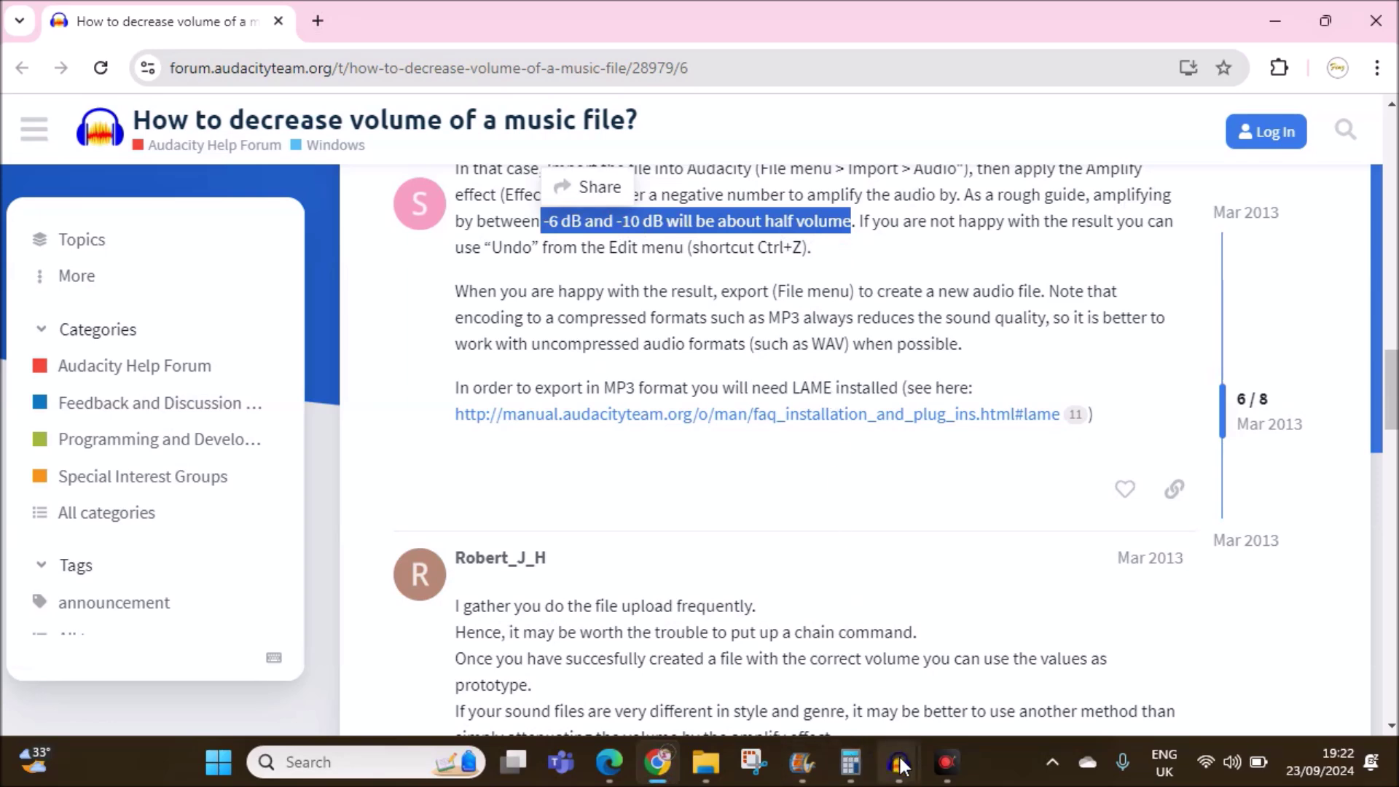
mouse_move(898, 762)
click(848, 662)
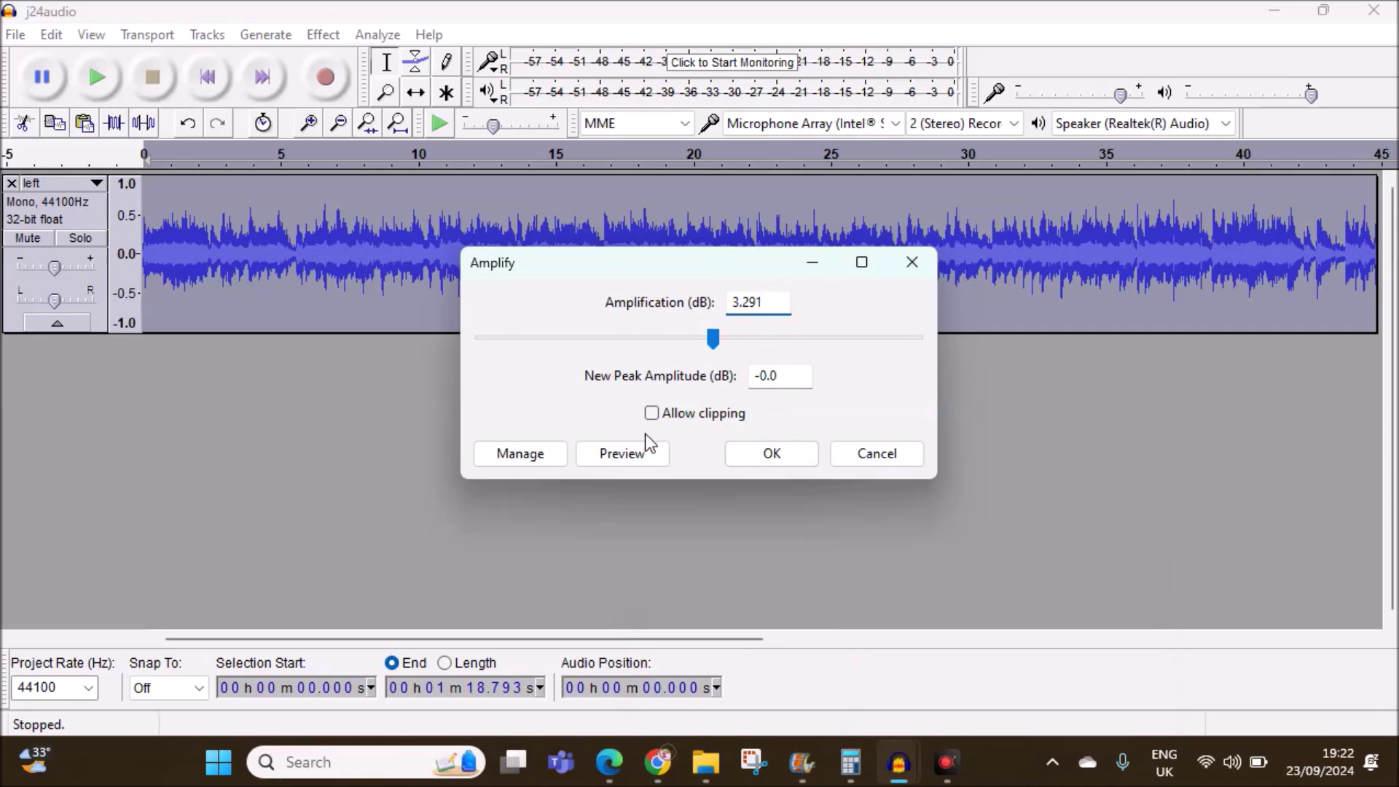
click(845, 760)
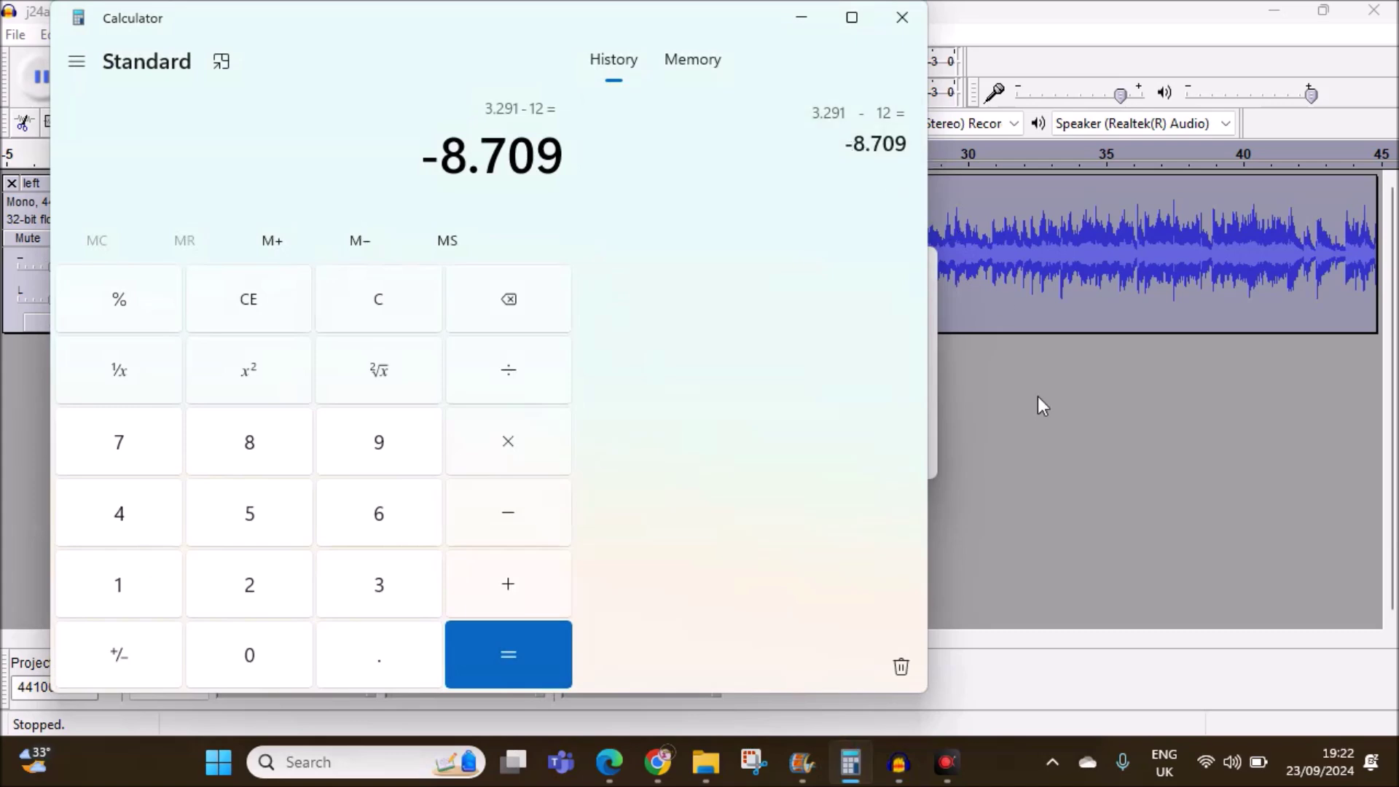
click(947, 421)
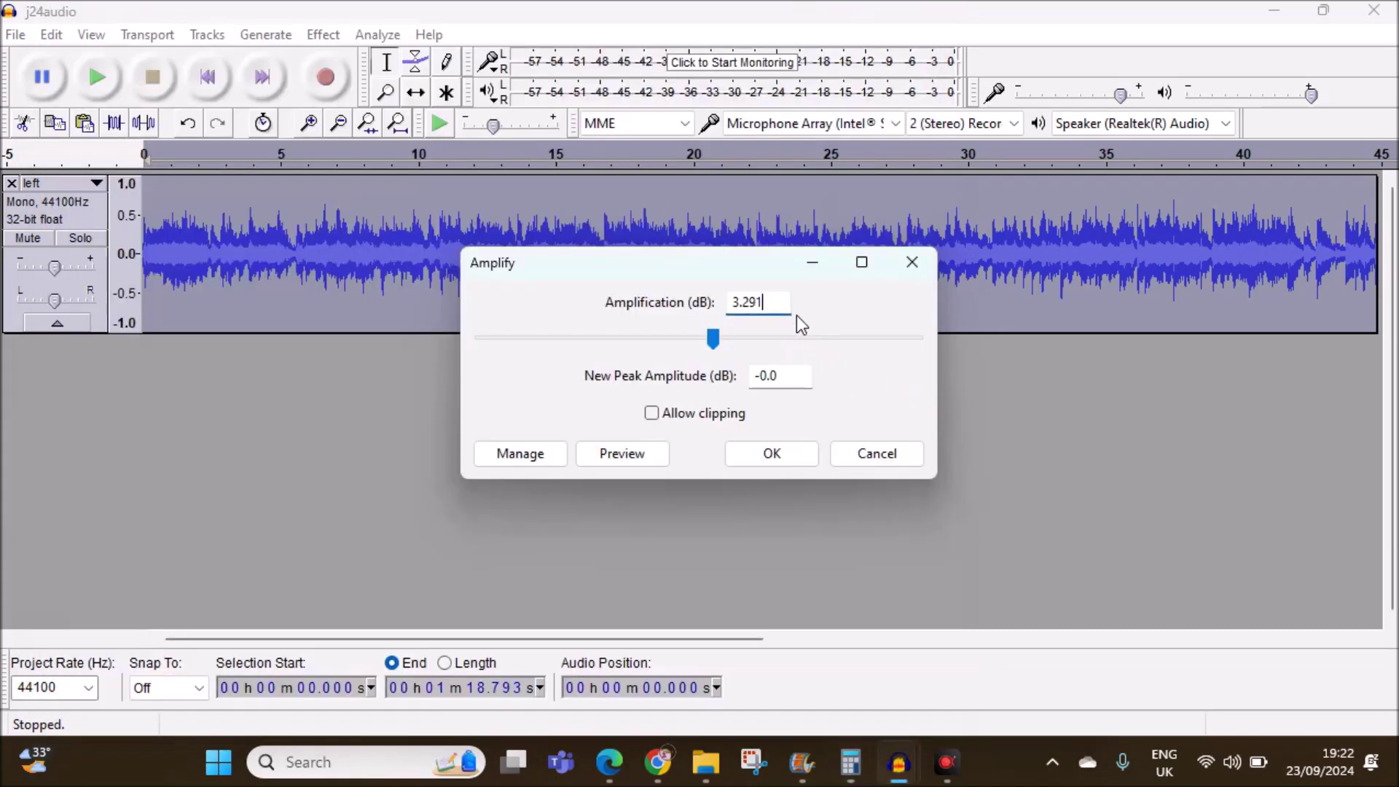
drag(773, 299, 687, 303)
text(-8.709)
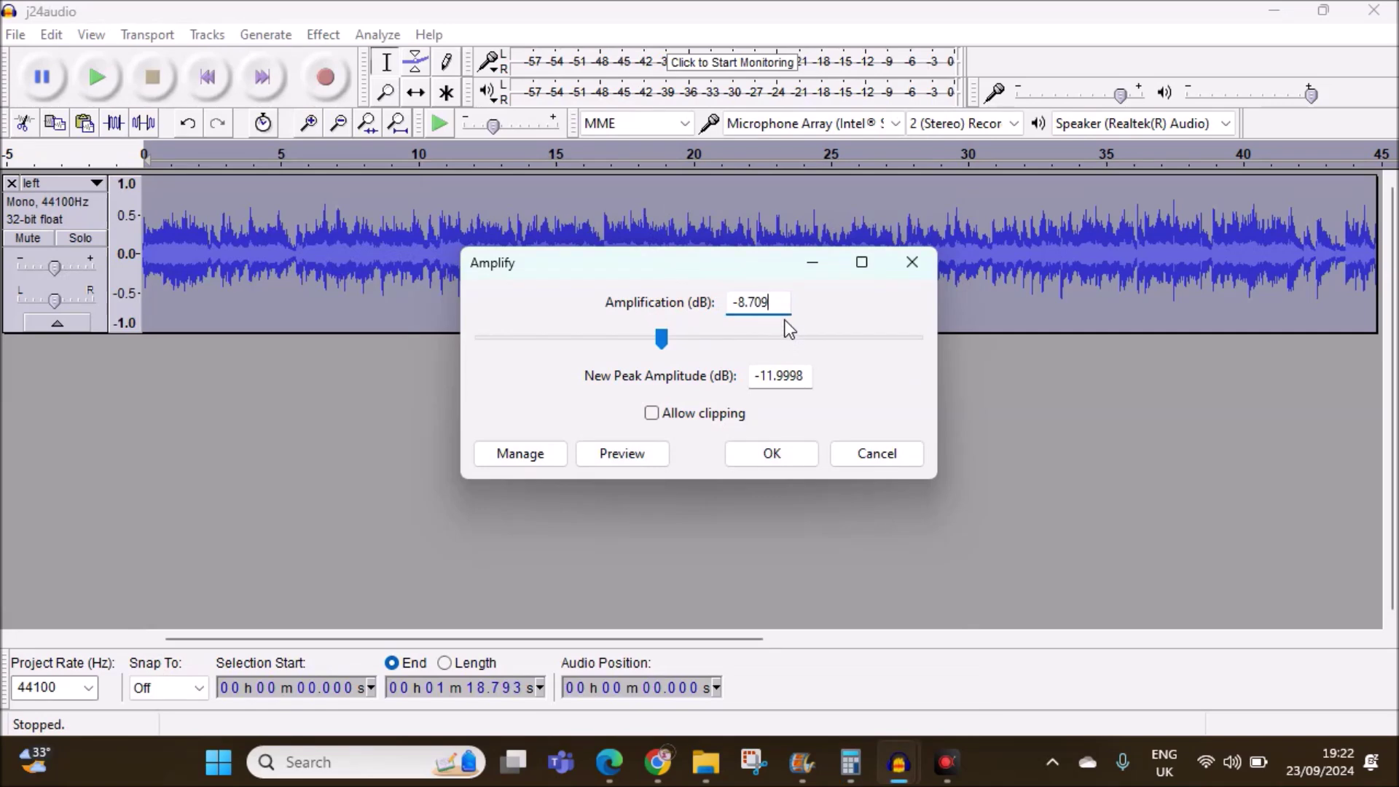
click(765, 450)
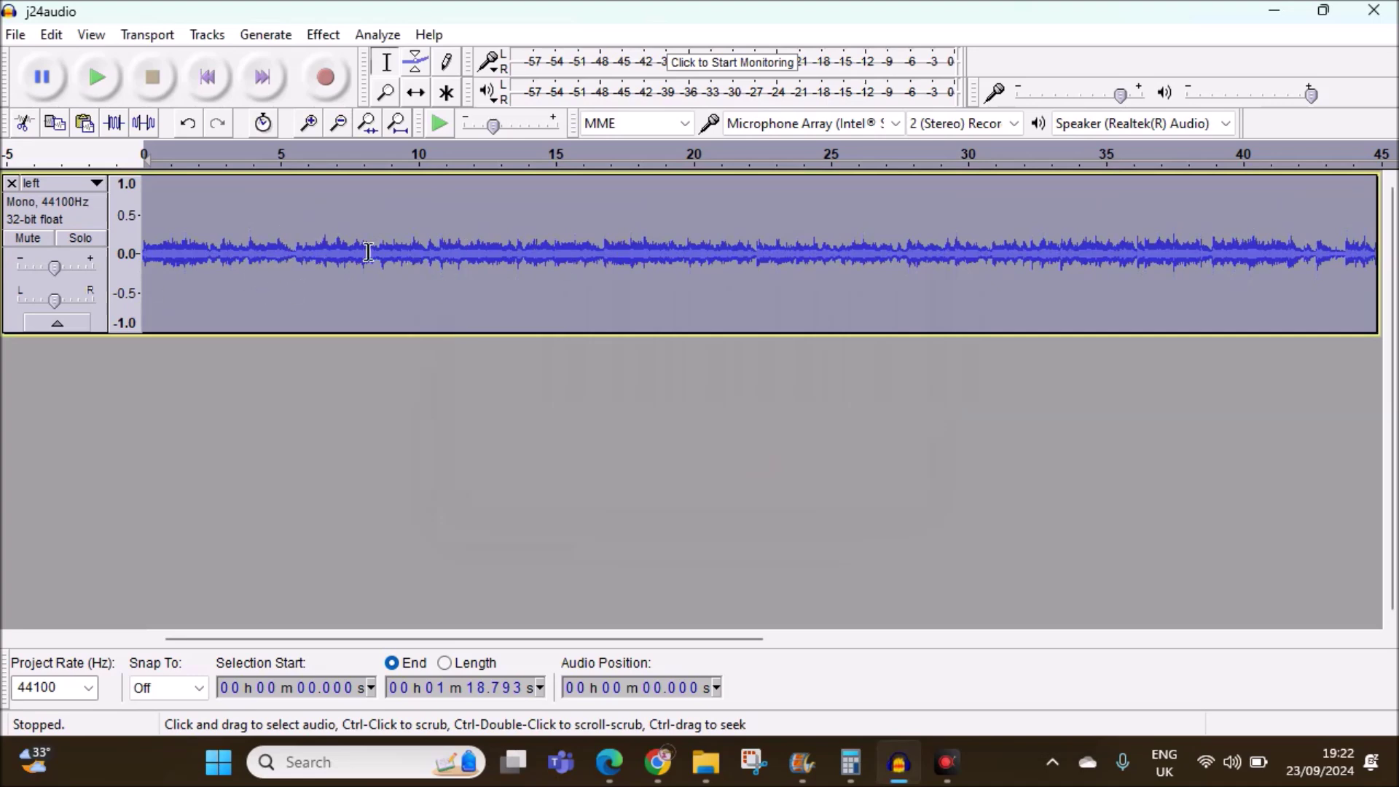
Read the OGG export instruction in the exam paper, and in Audacity rename the track to "right".
click(617, 762)
scroll(574, 530, down, 2)
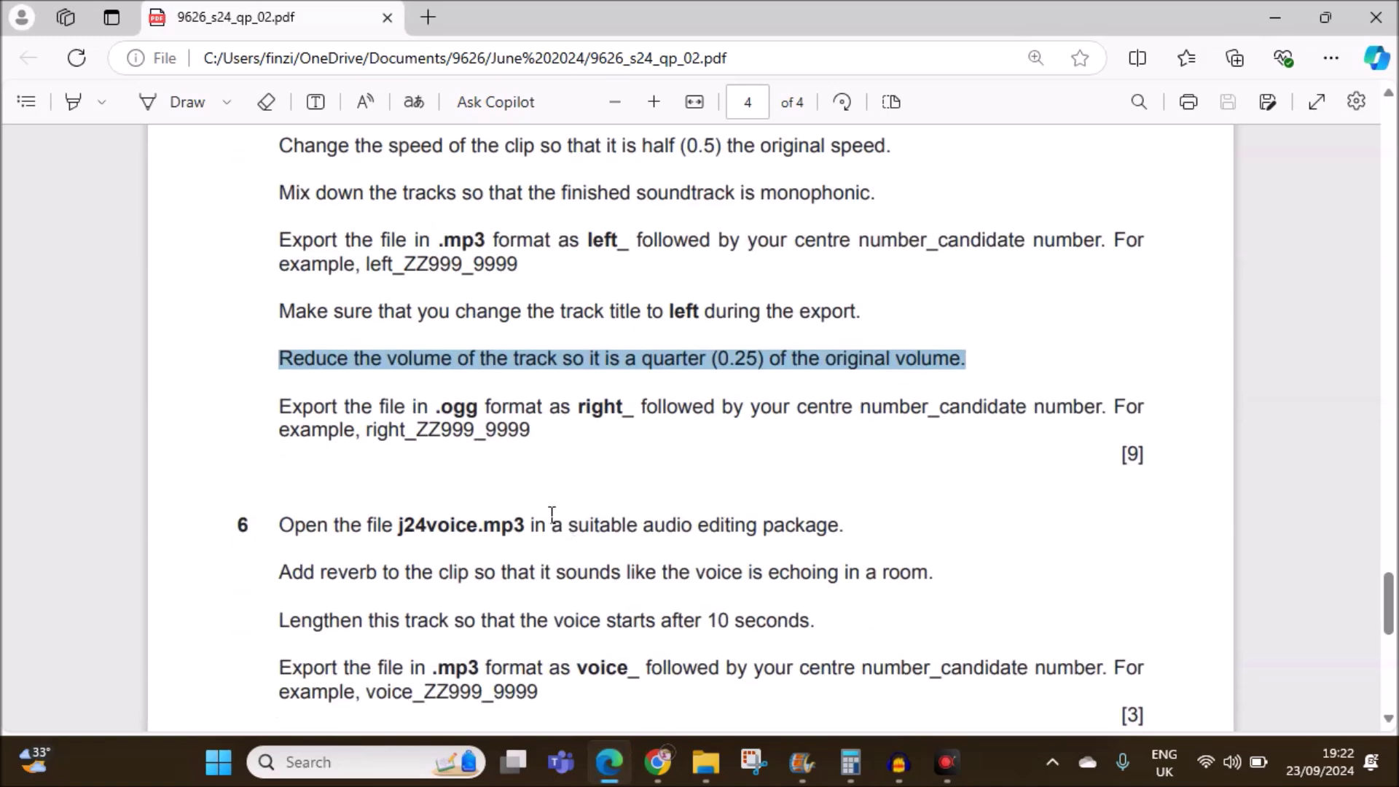
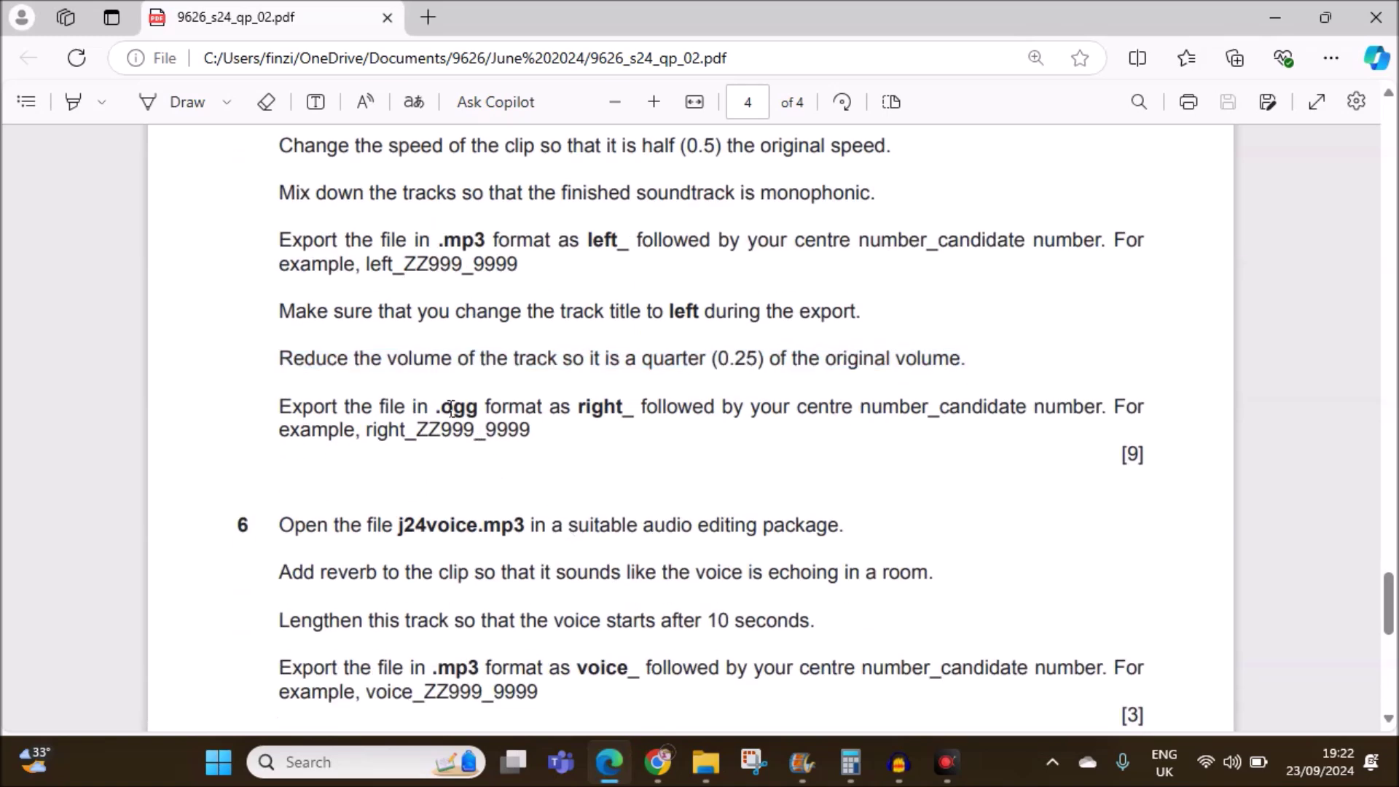
drag(440, 408, 1010, 412)
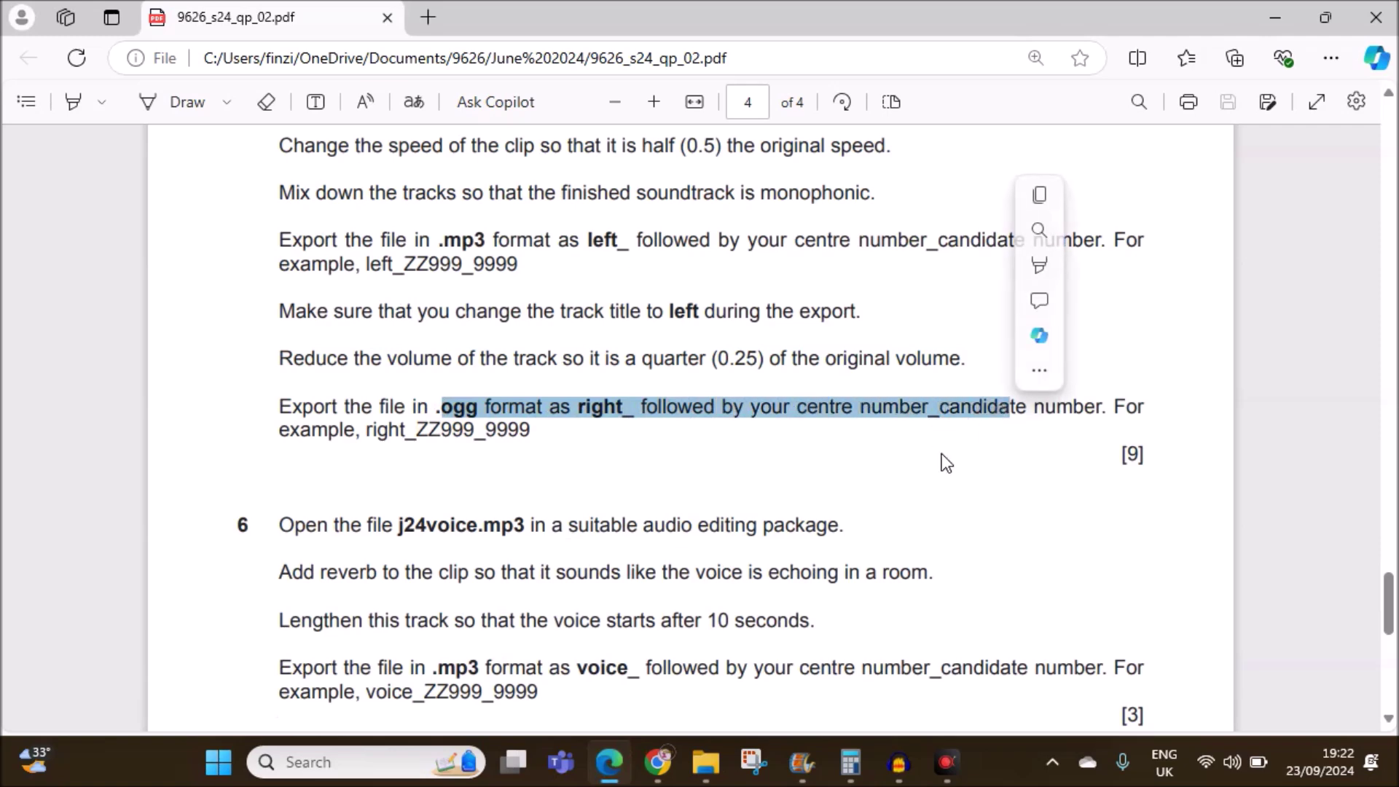
click(939, 491)
mouse_move(905, 752)
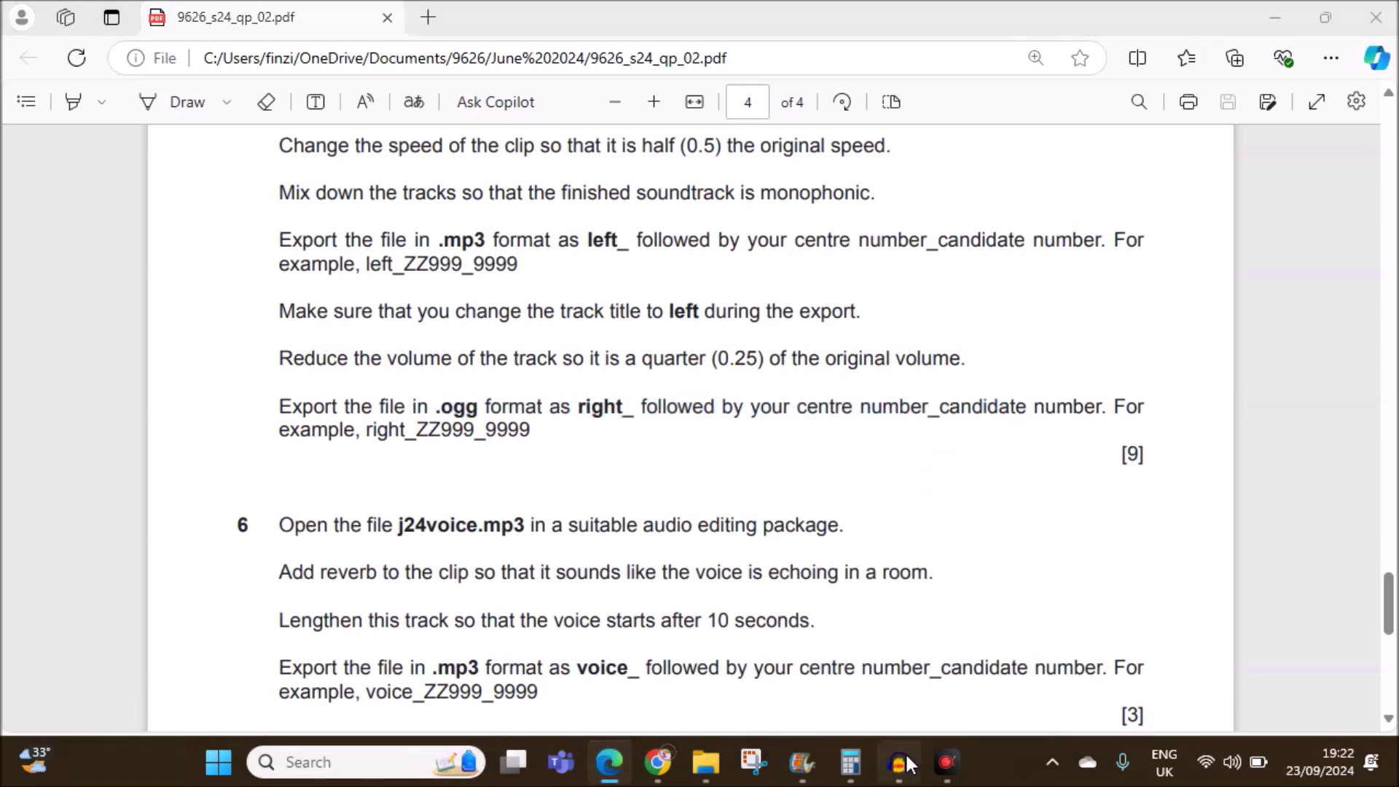
click(813, 627)
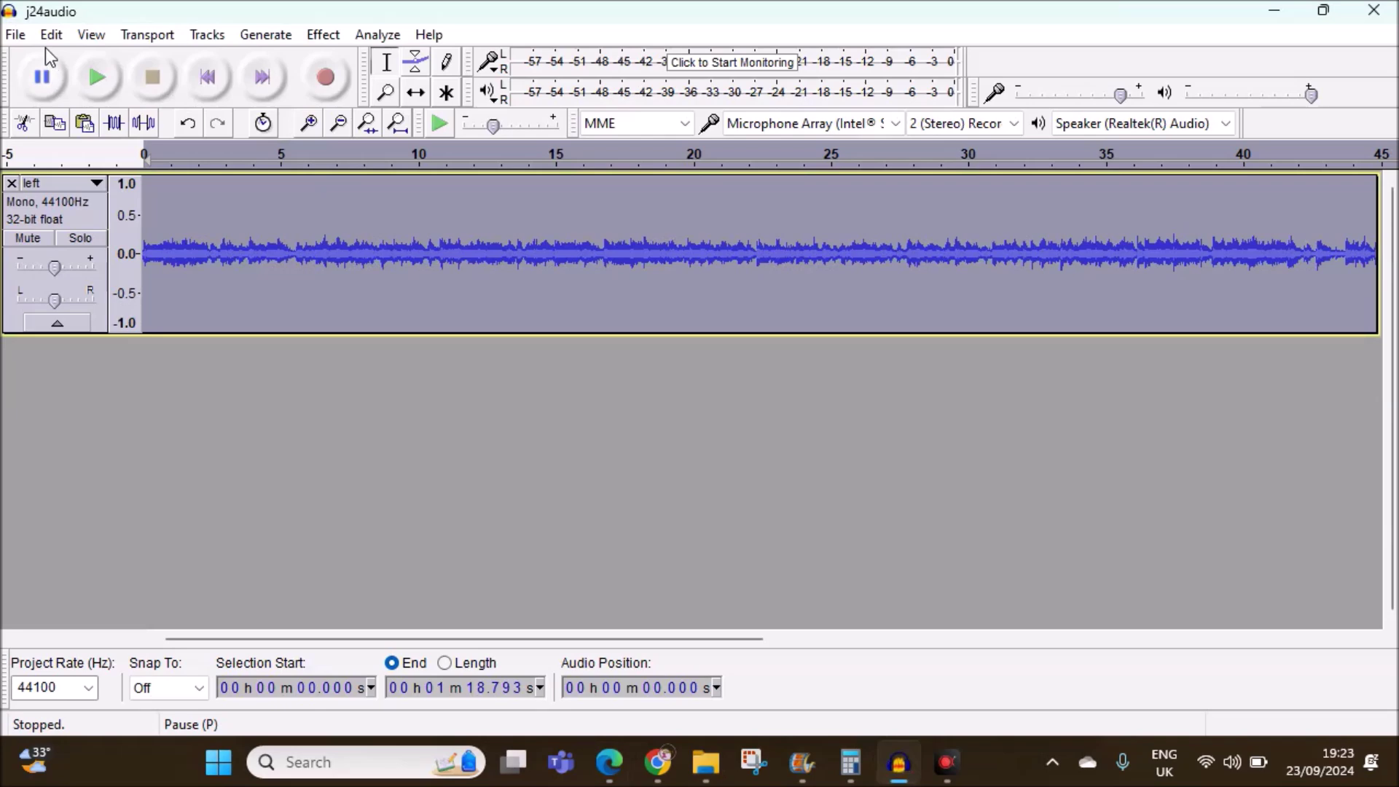
click(97, 183)
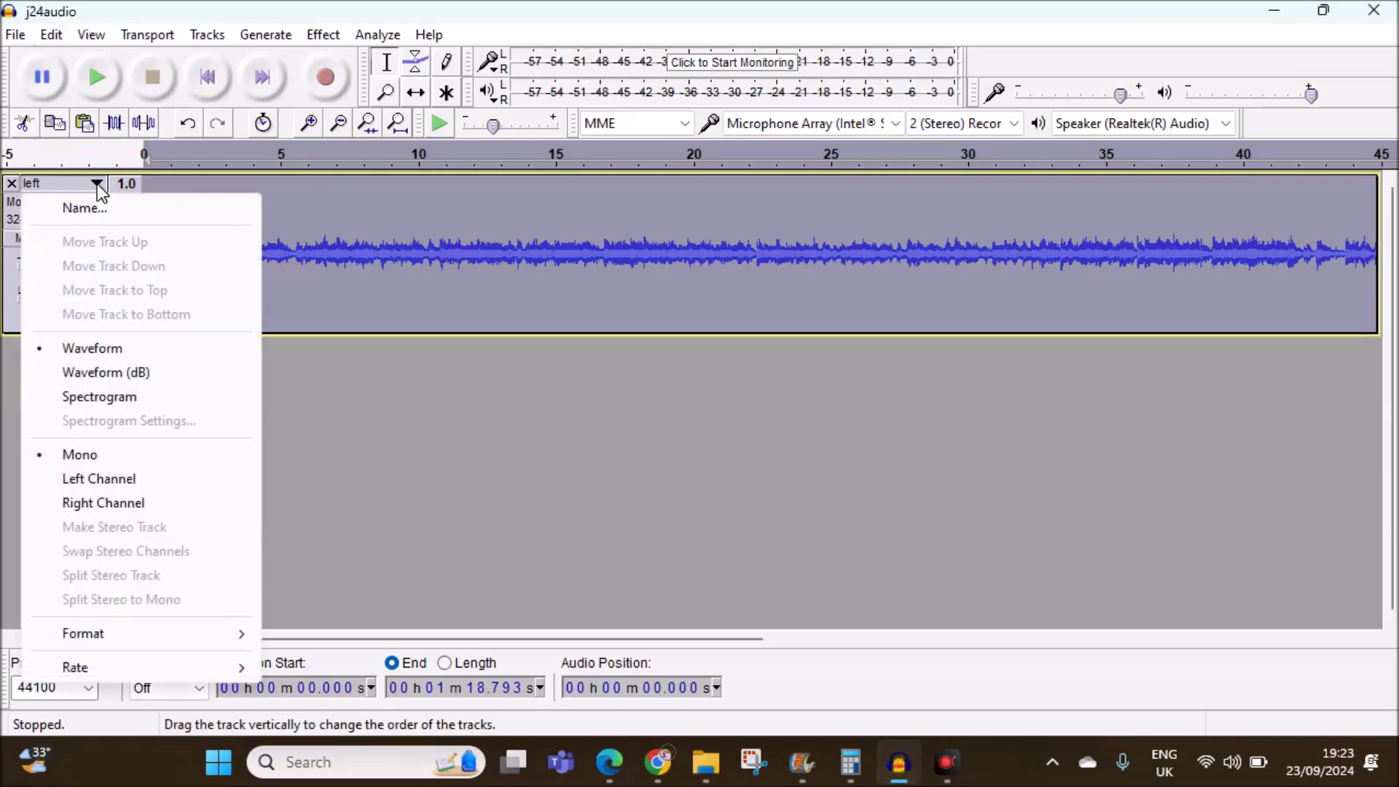
click(93, 210)
text(right)
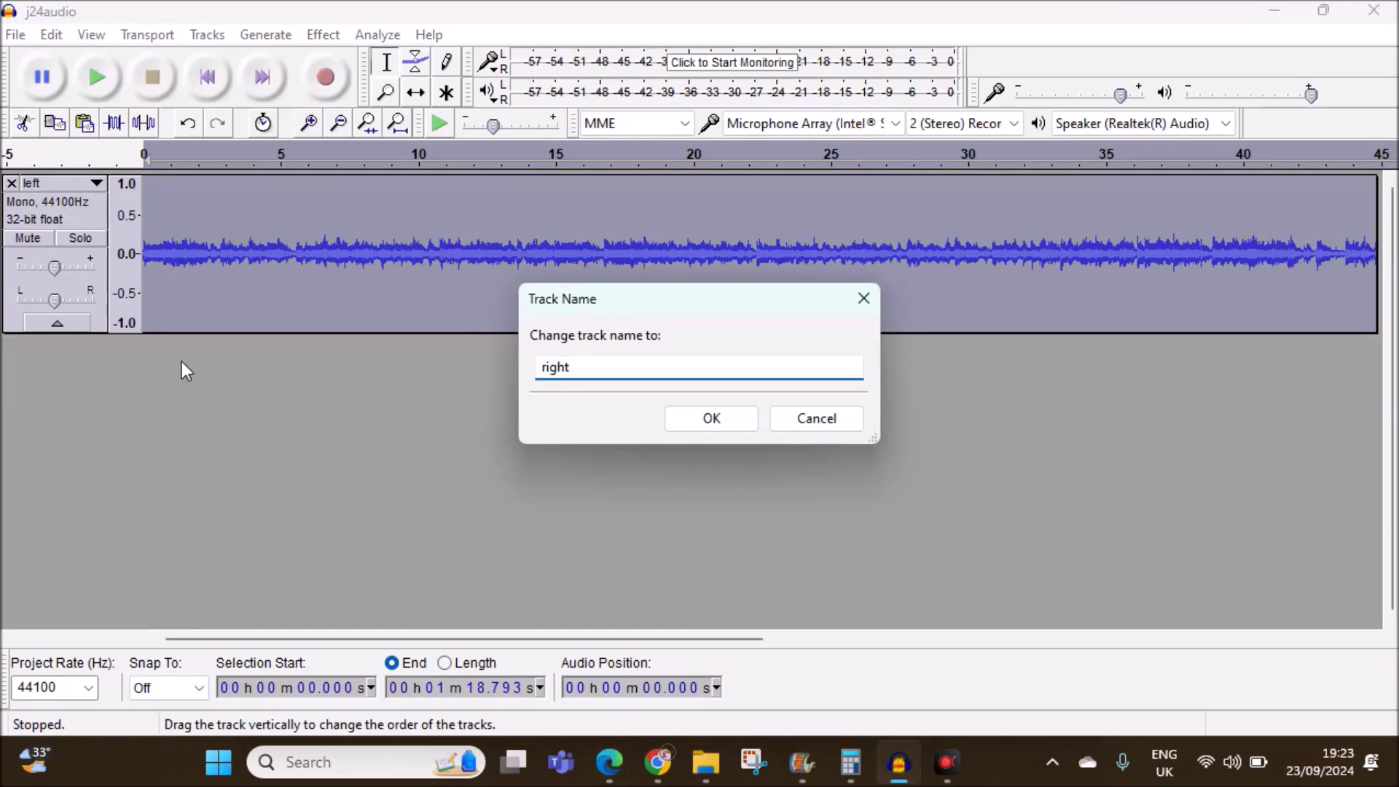
click(736, 429)
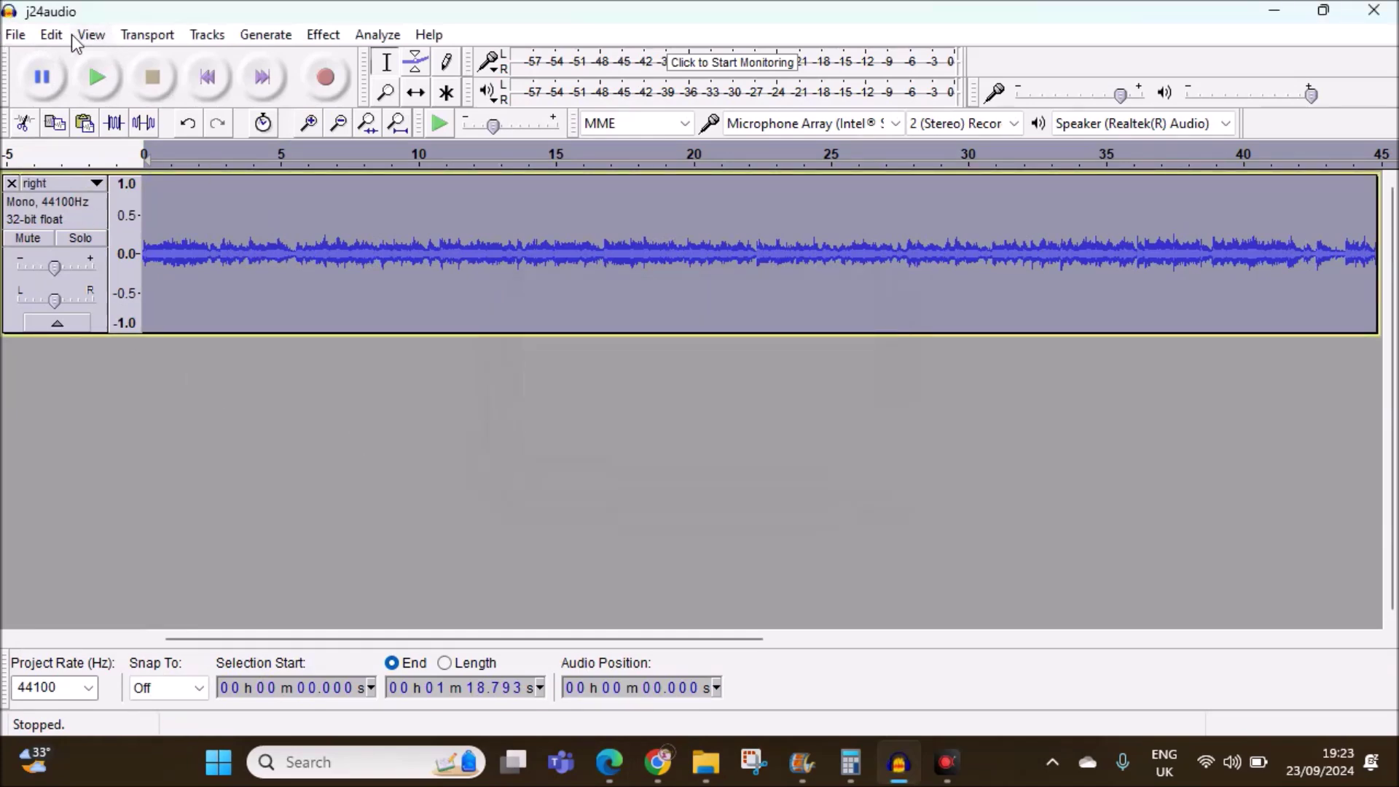
Export the audio as an Ogg Vorbis file named right_ZZ123_1234 in the June 2024 P2 folder, accepting the existing metadata.
click(15, 35)
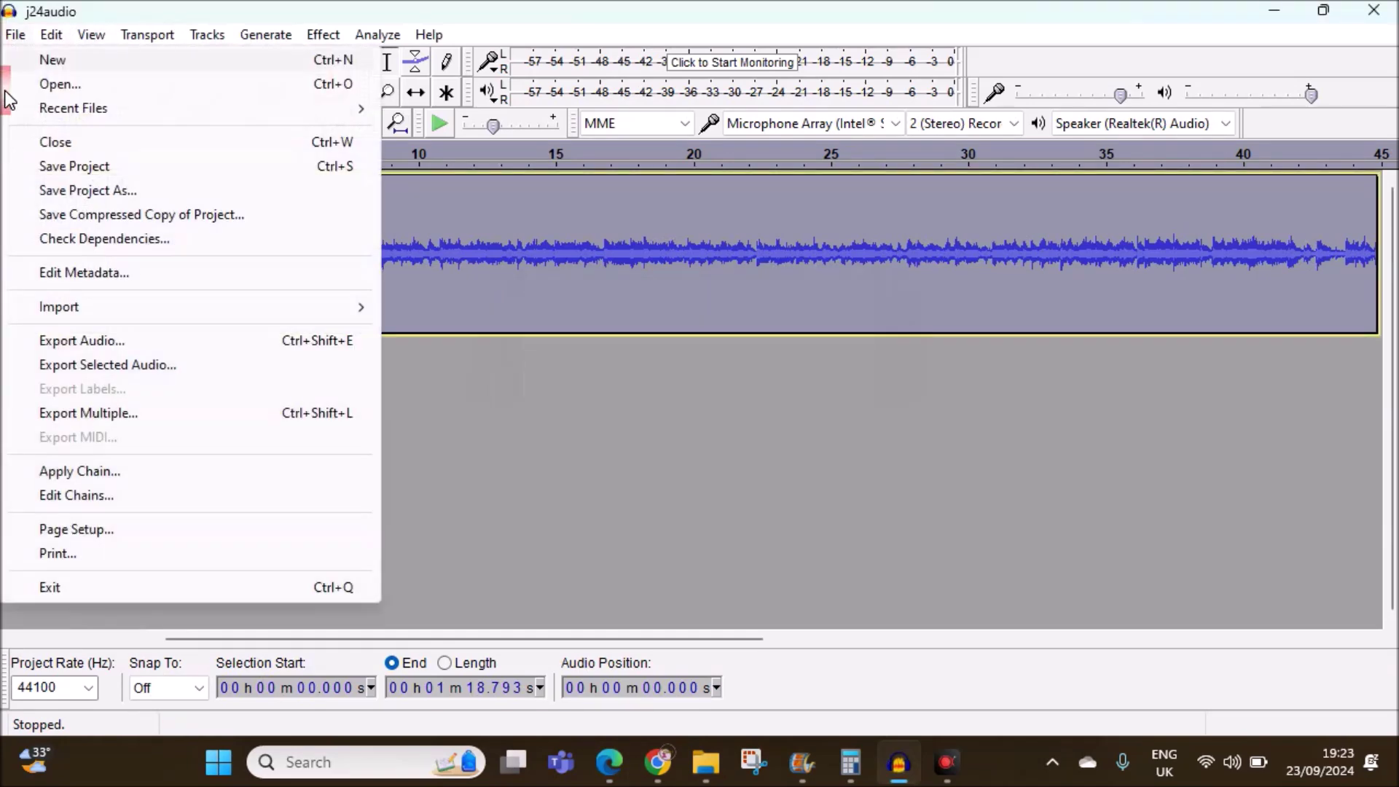
click(80, 338)
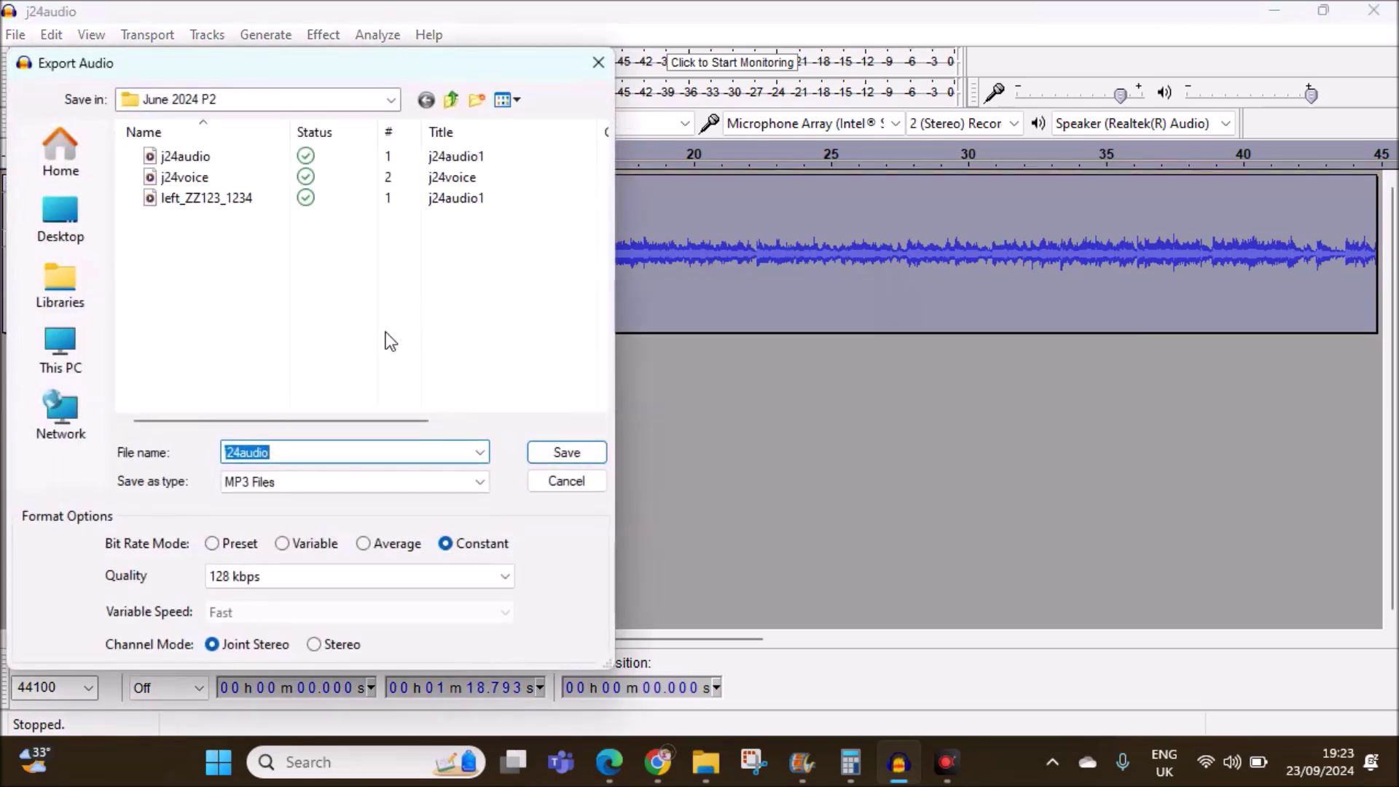
text(n)
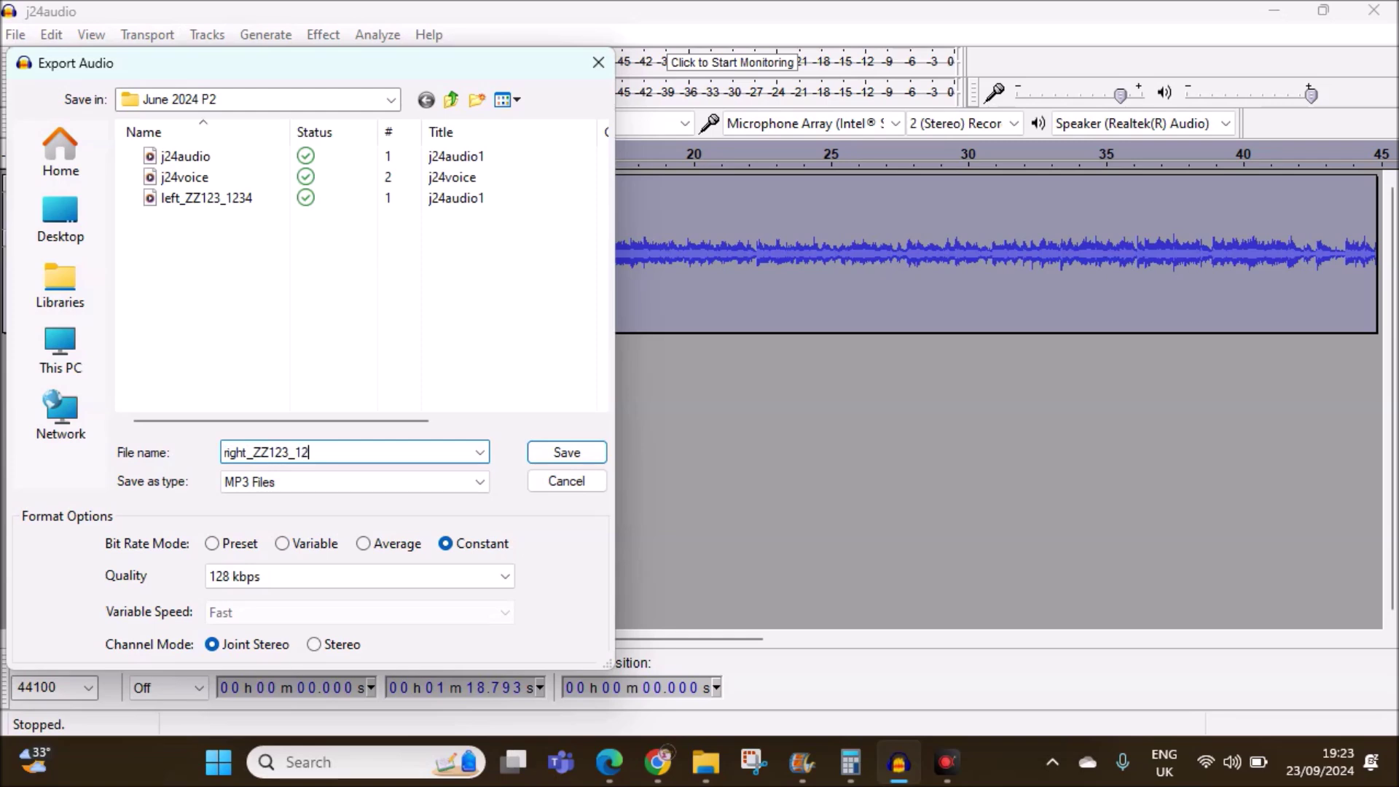
click(318, 480)
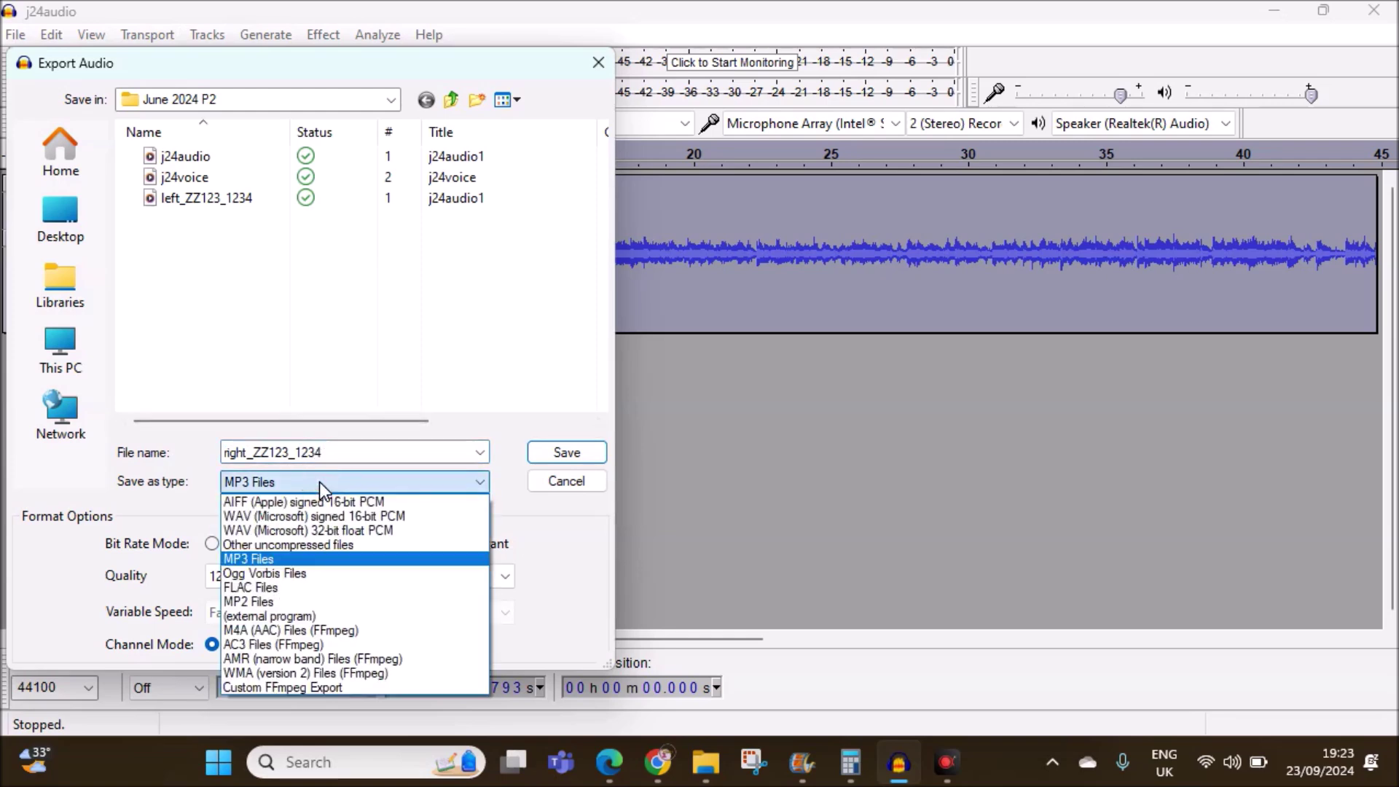
click(256, 575)
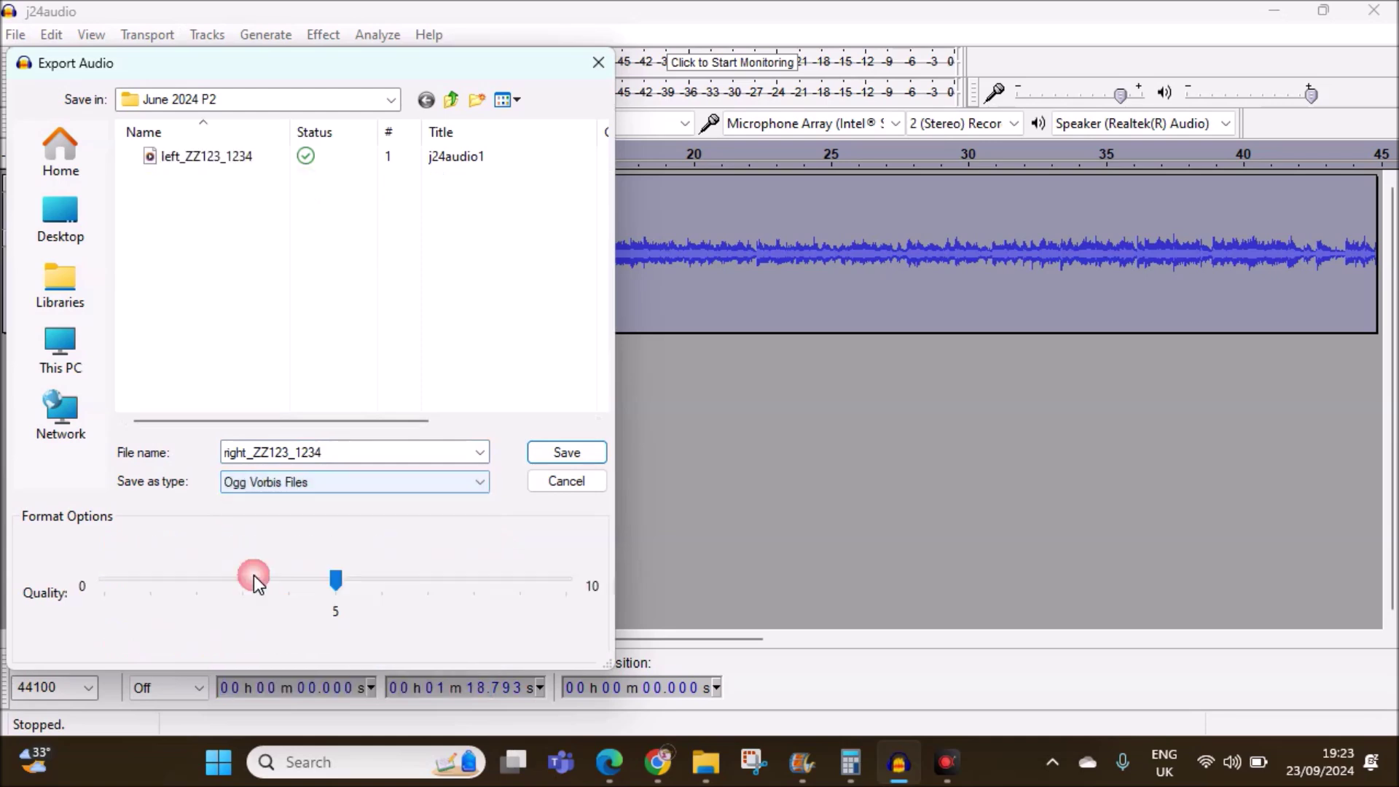
click(548, 453)
click(827, 552)
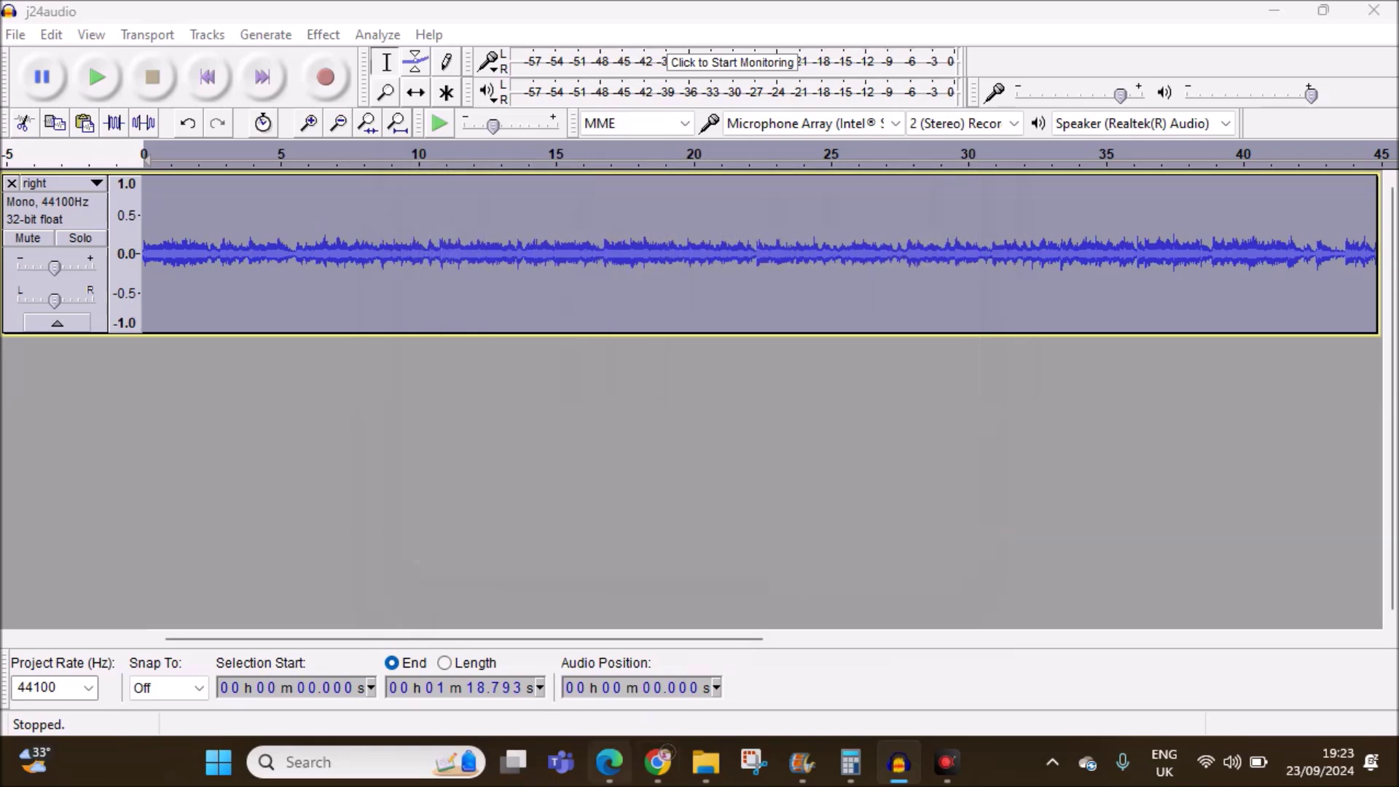
Read question 6 in the exam paper, and in Audacity remove the "right" track from the project.
click(609, 762)
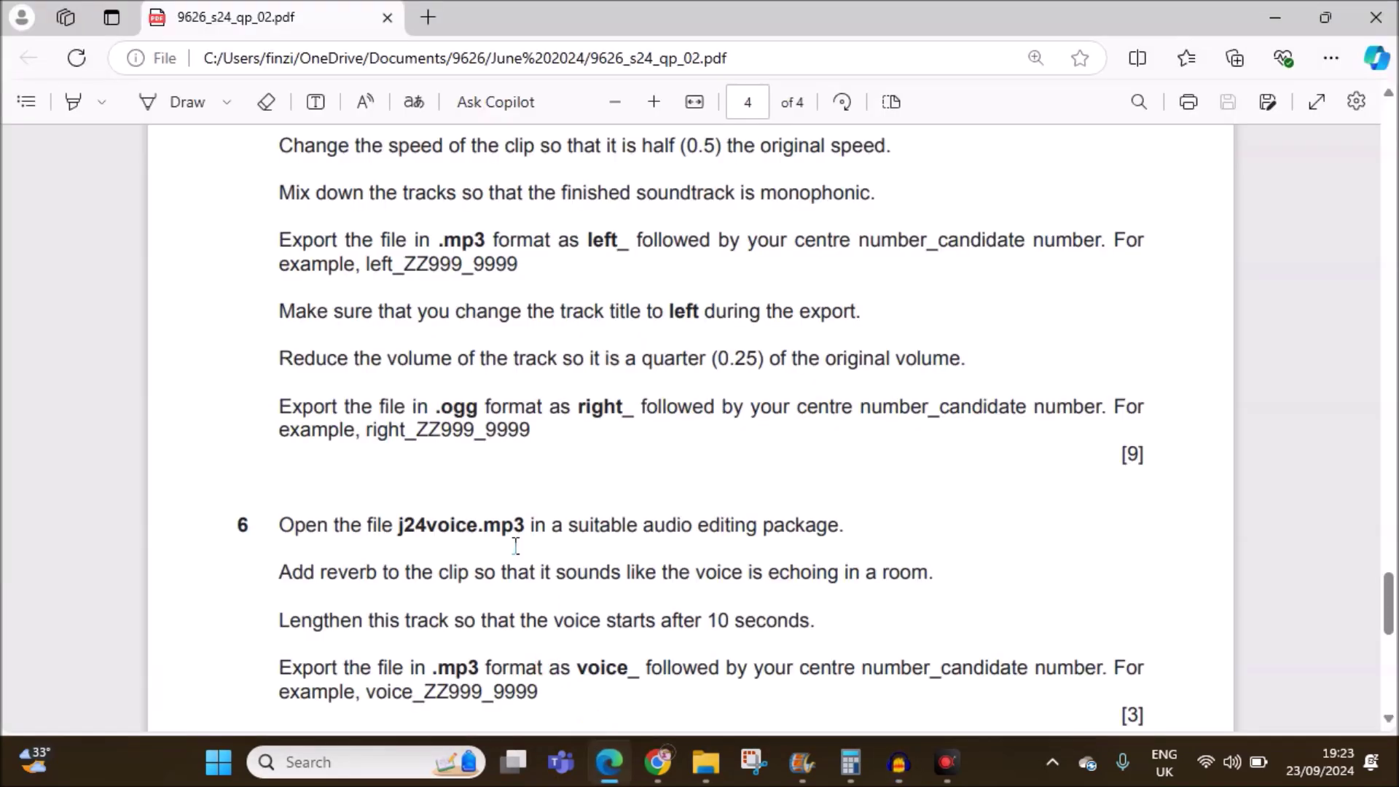
scroll(515, 546, down, 3)
scroll(518, 567, down, 3)
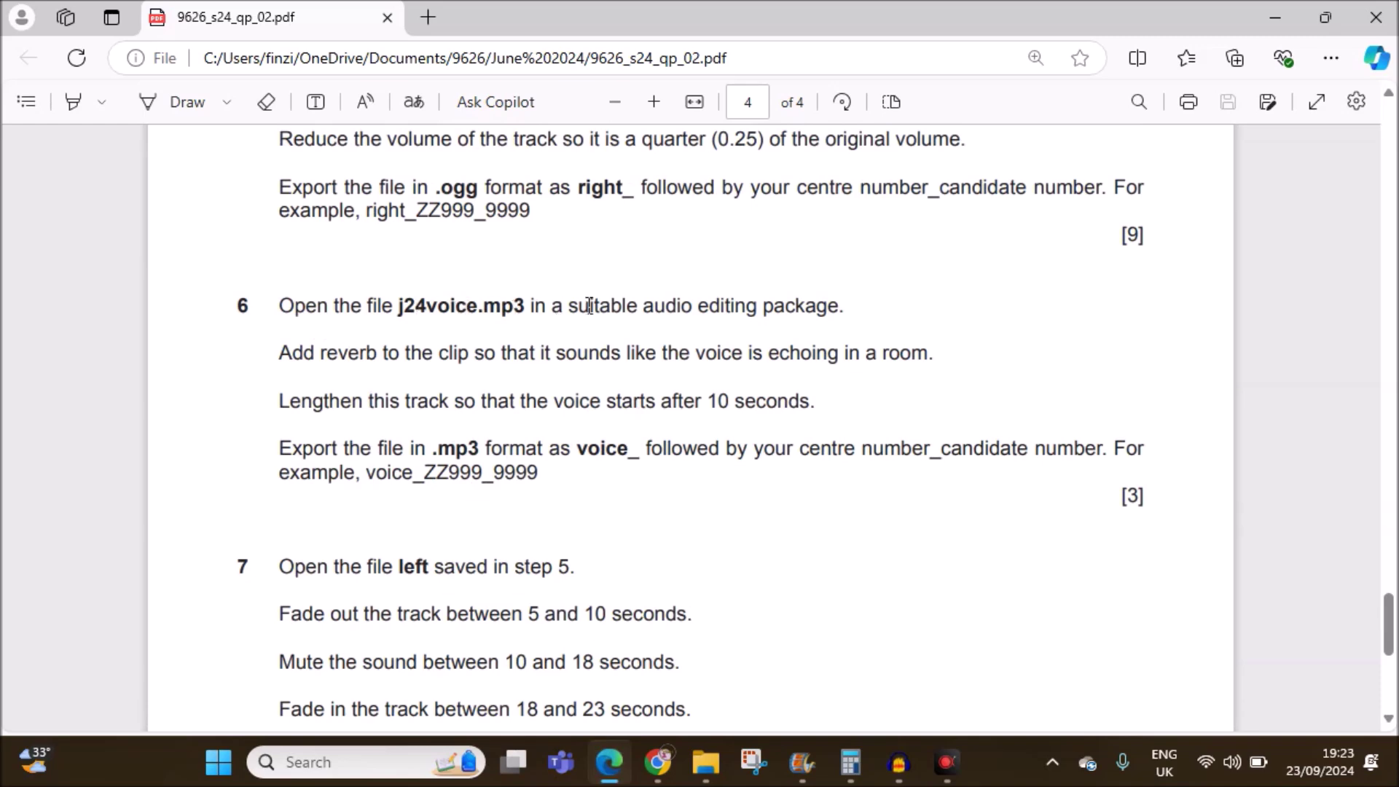
click(898, 762)
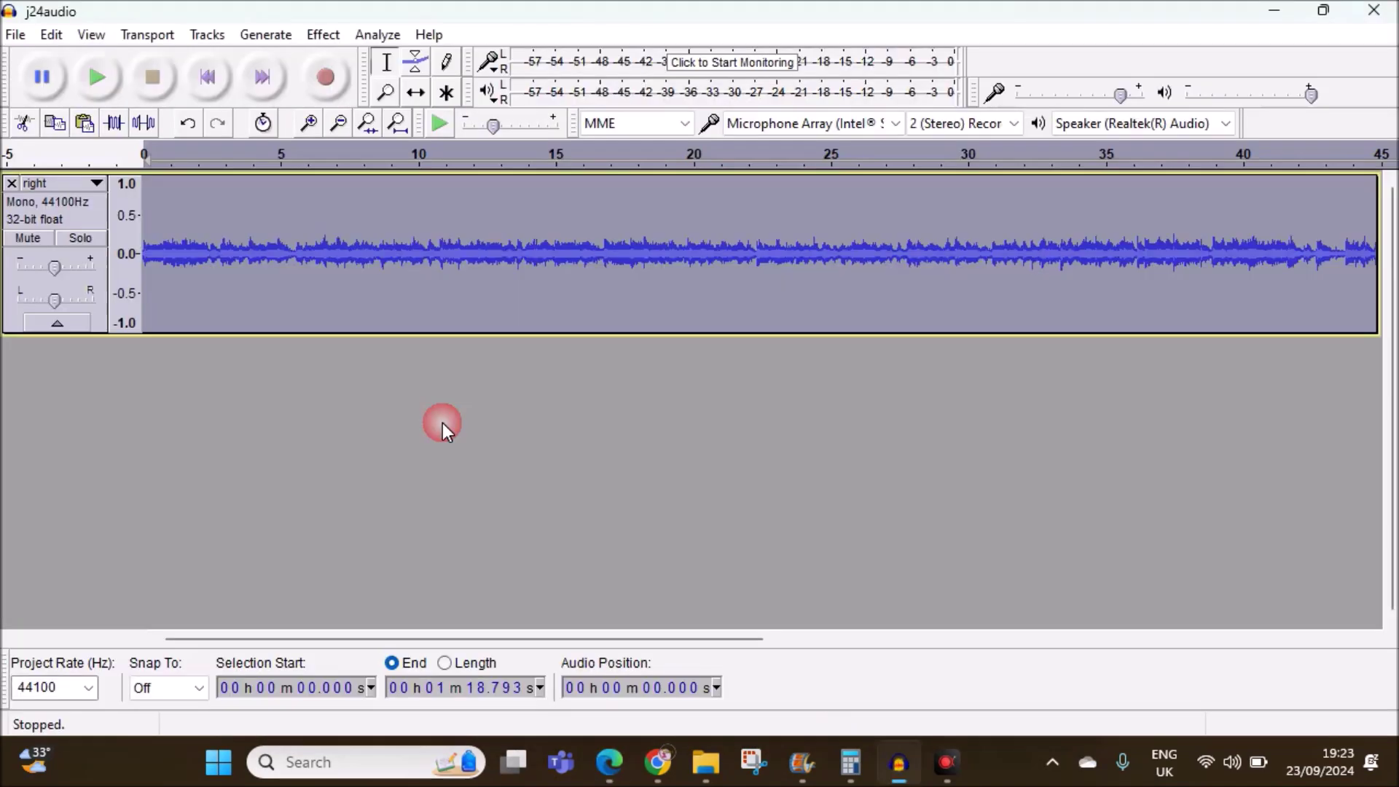
click(12, 182)
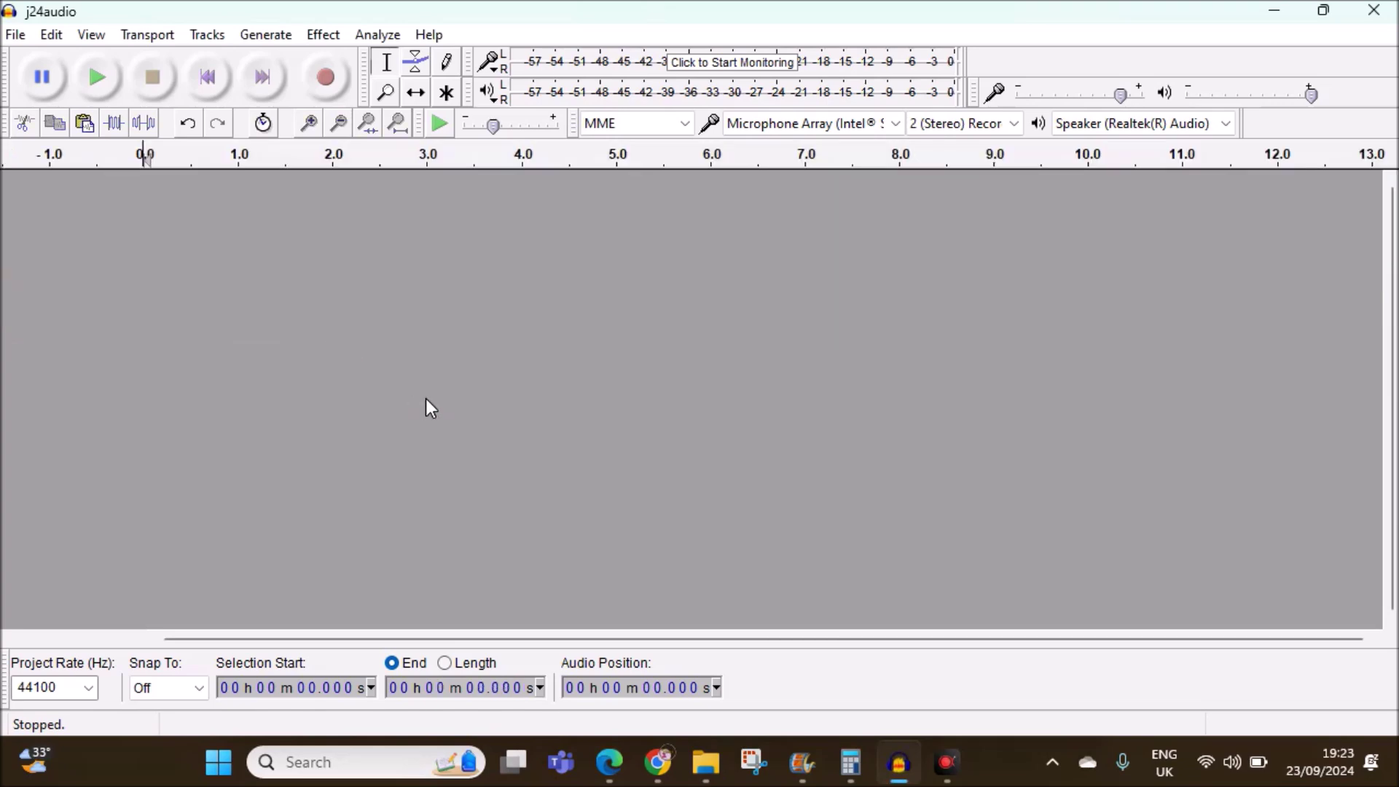
Import j24voice from the June 2024 P2 folder in File Explorer into the empty Audacity project.
click(705, 762)
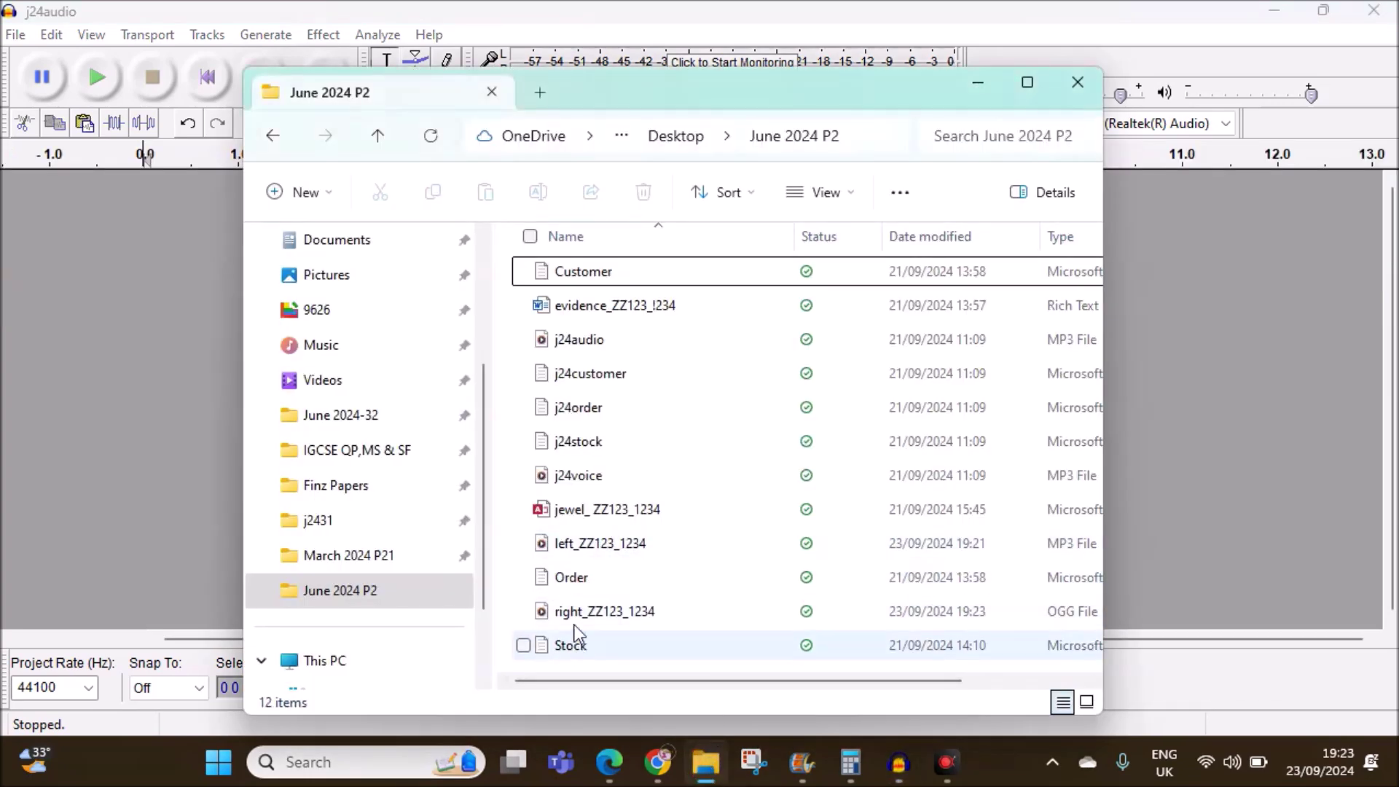
scroll(566, 576, right, 1)
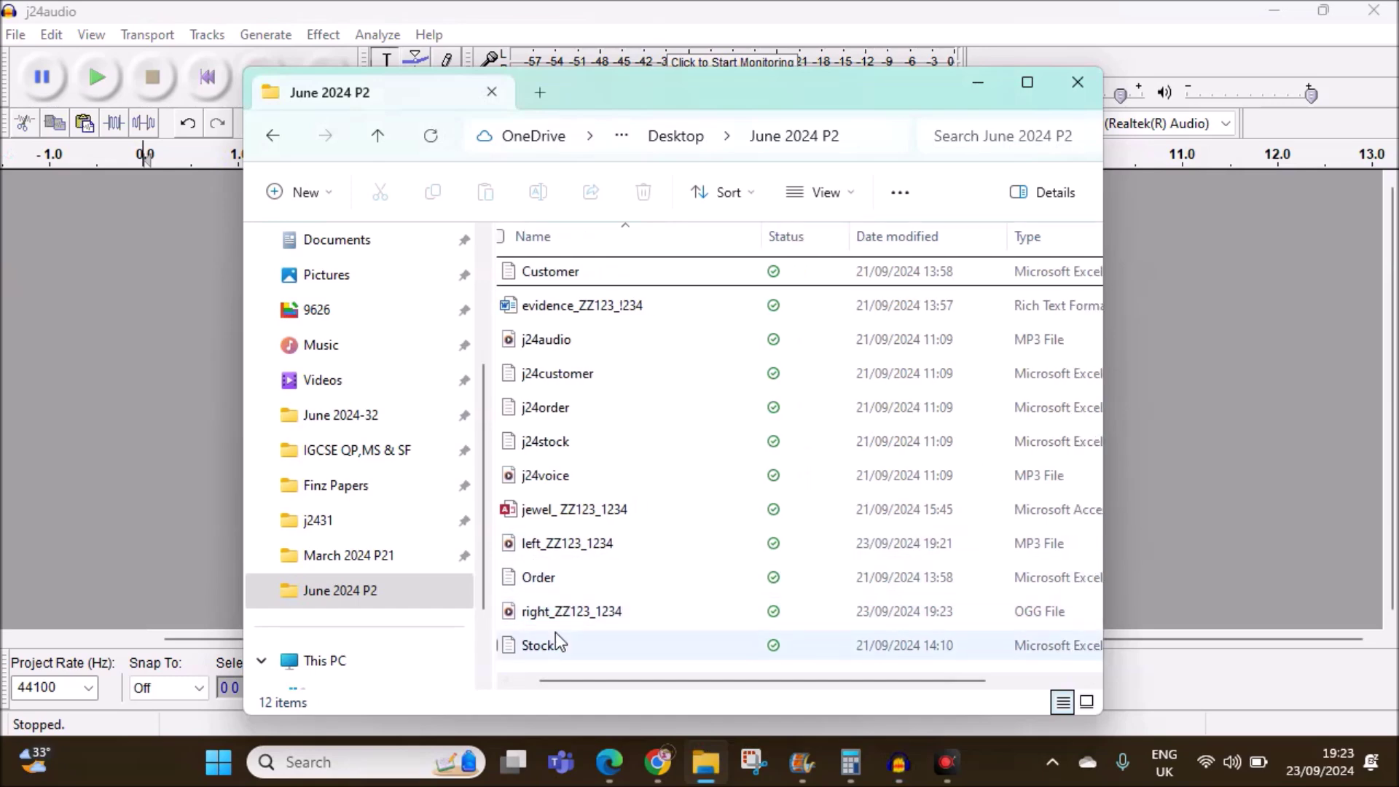
drag(543, 477, 162, 389)
click(1270, 437)
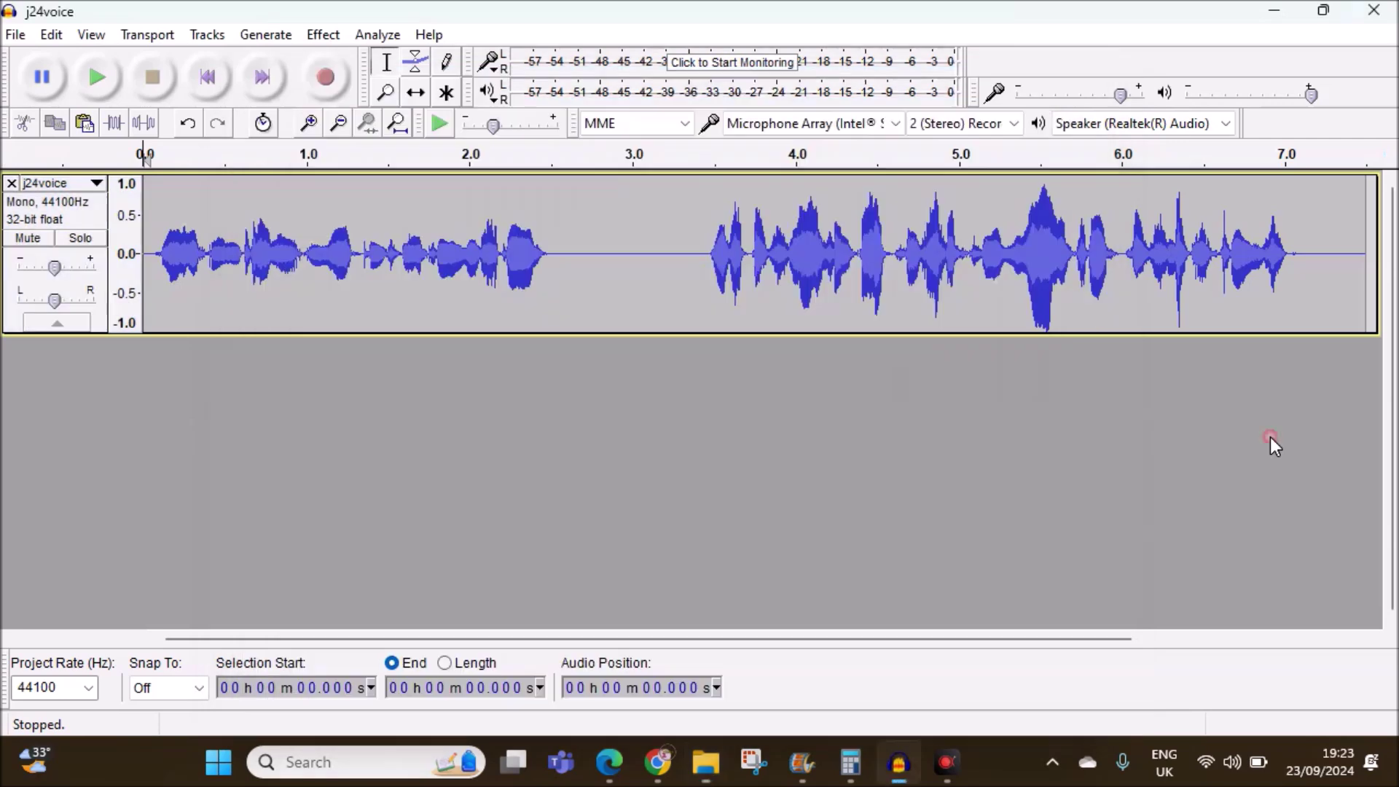
Read question 6's reverb instruction in the exam paper, and in Audacity apply Reverb with the Medium Room factory preset to the whole voice track.
click(610, 764)
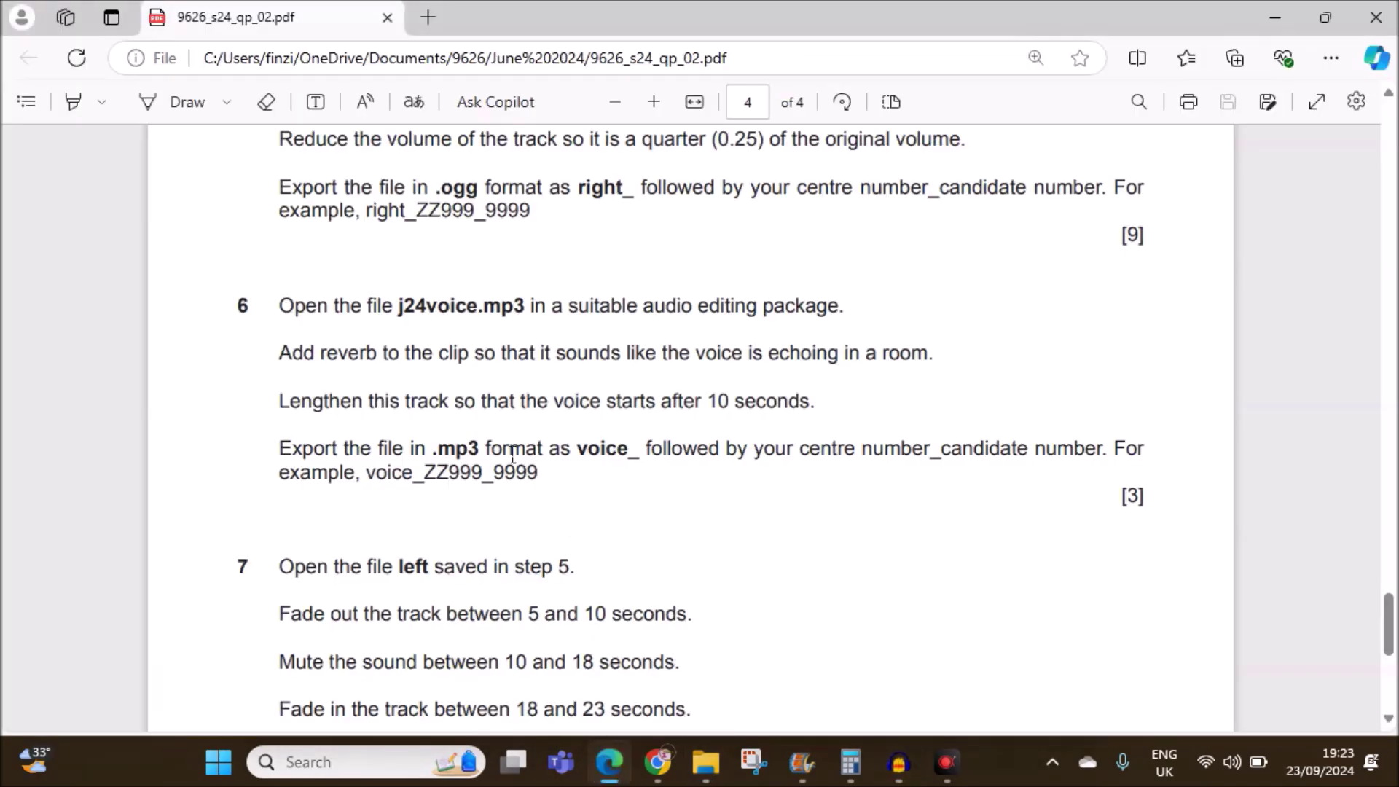
drag(281, 351, 955, 362)
click(900, 764)
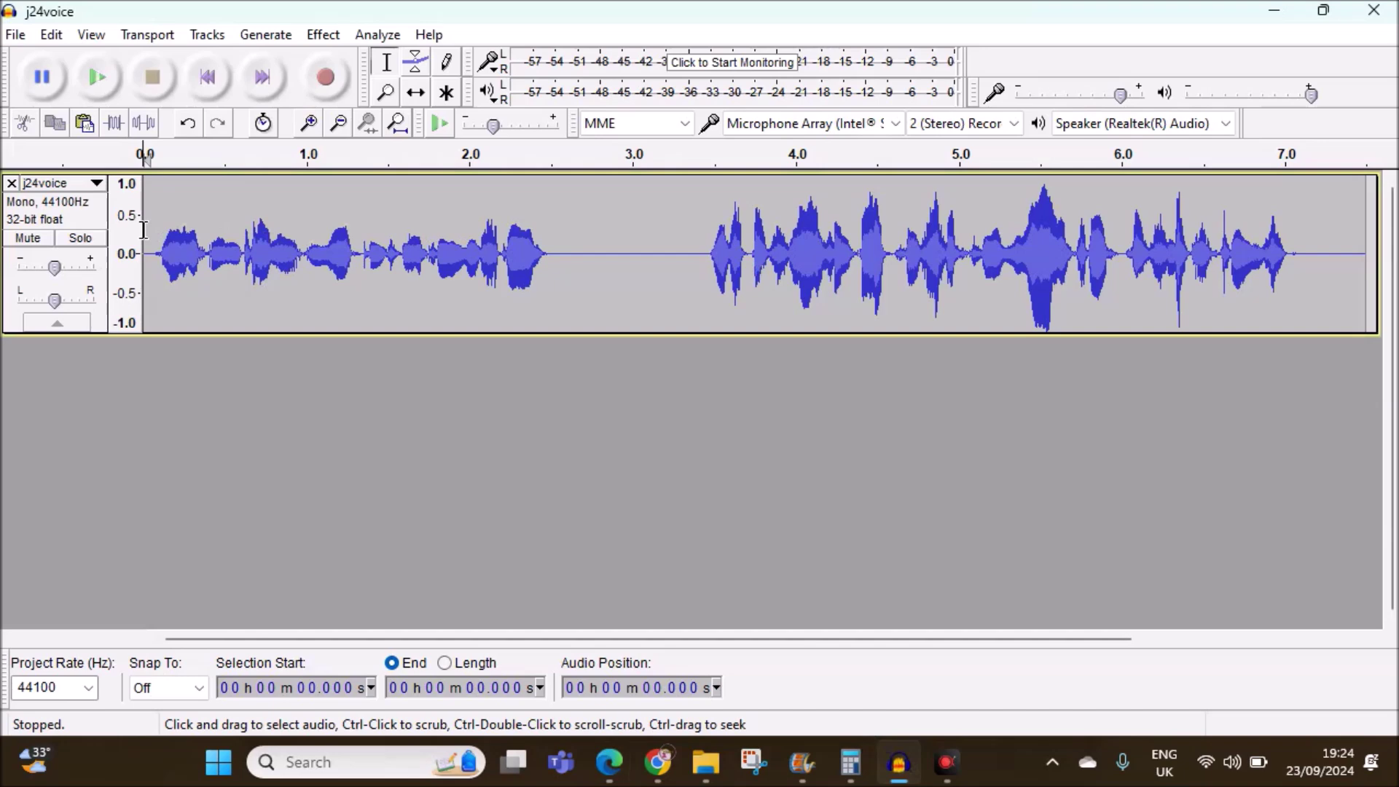
key(ctrl+a)
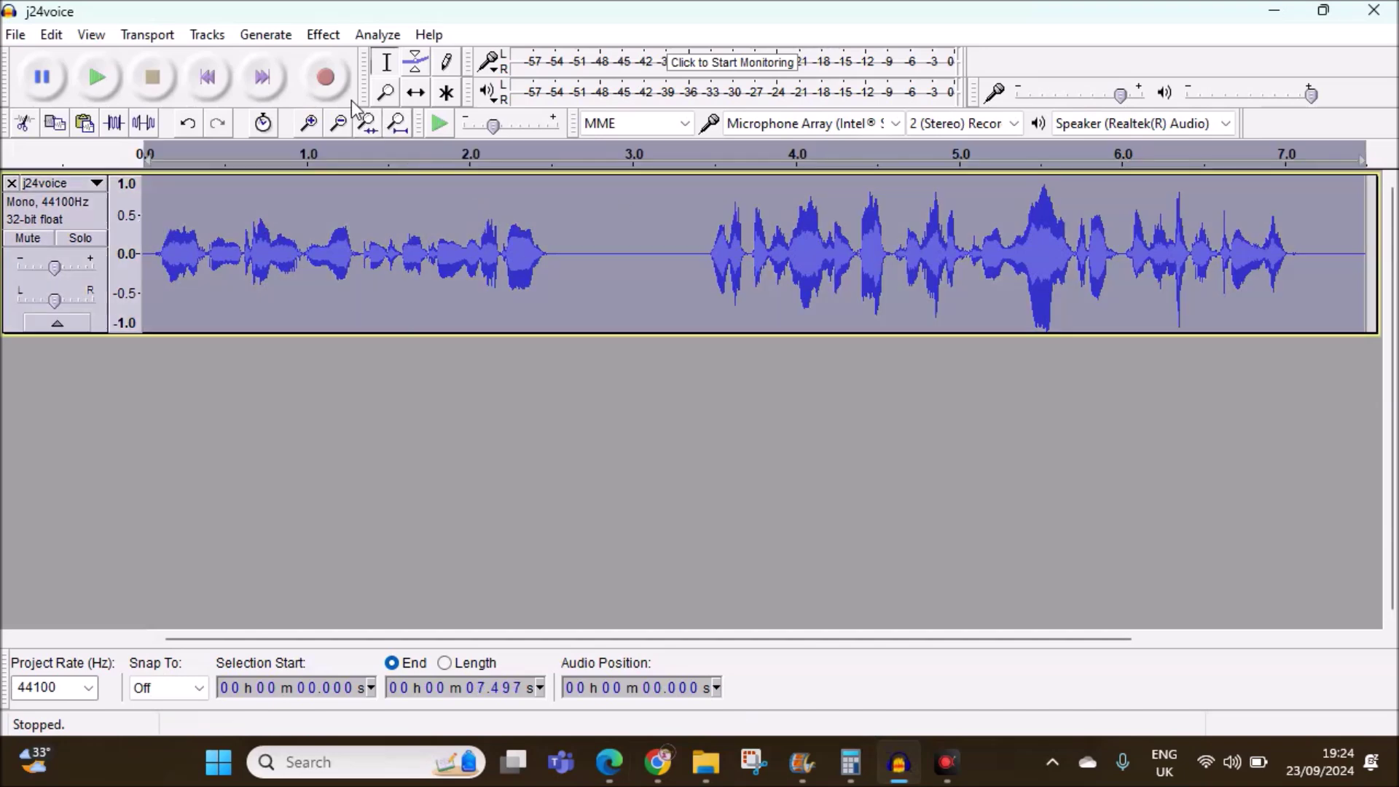
click(324, 35)
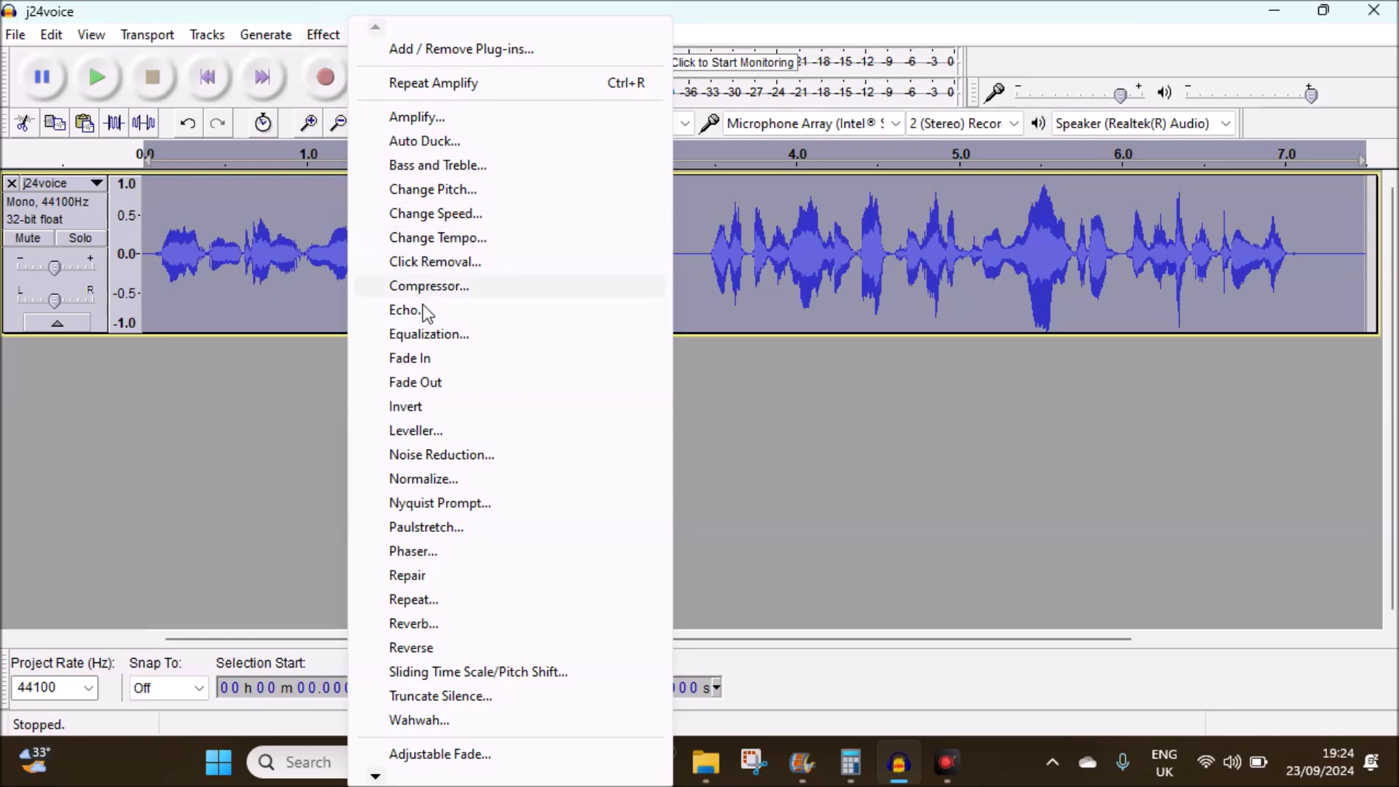
click(427, 624)
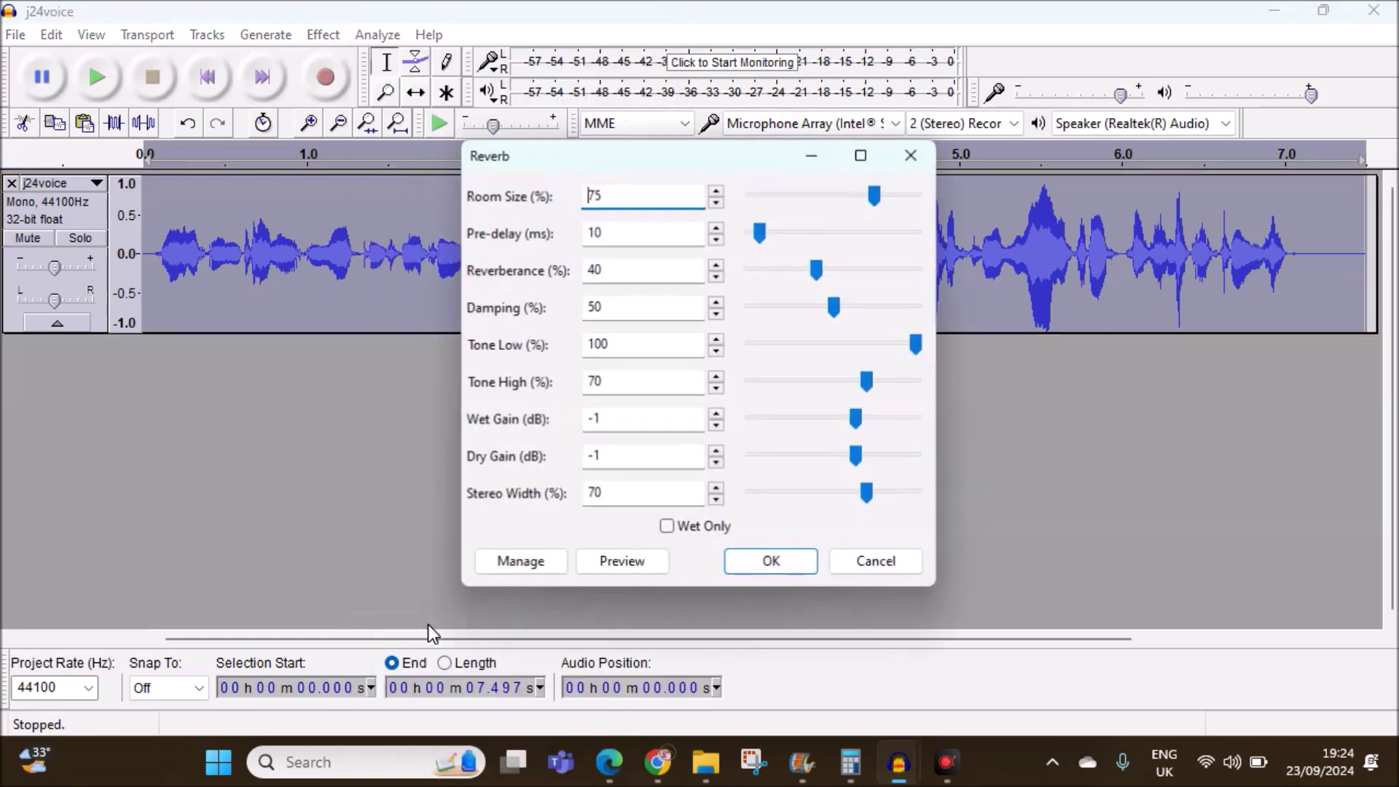
click(522, 573)
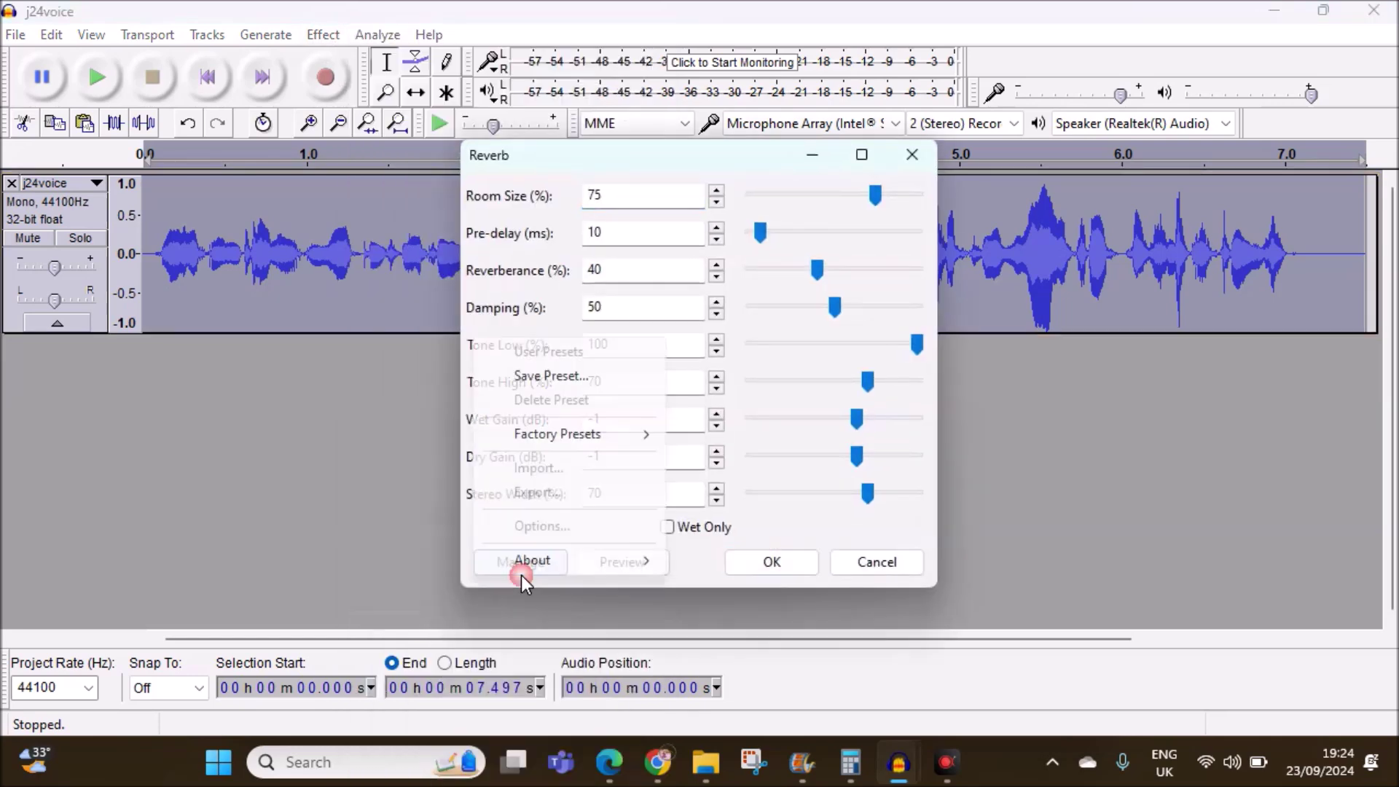
click(571, 441)
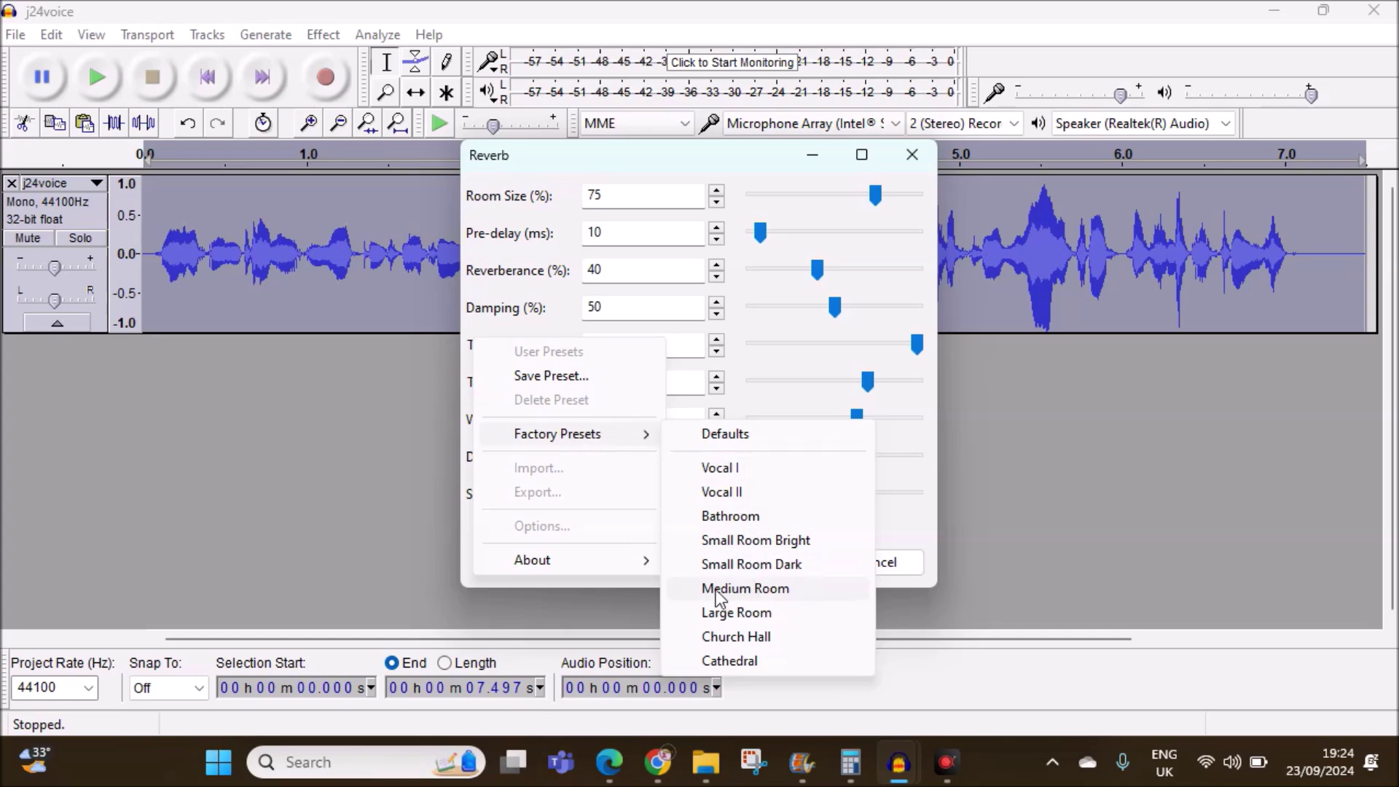
click(737, 592)
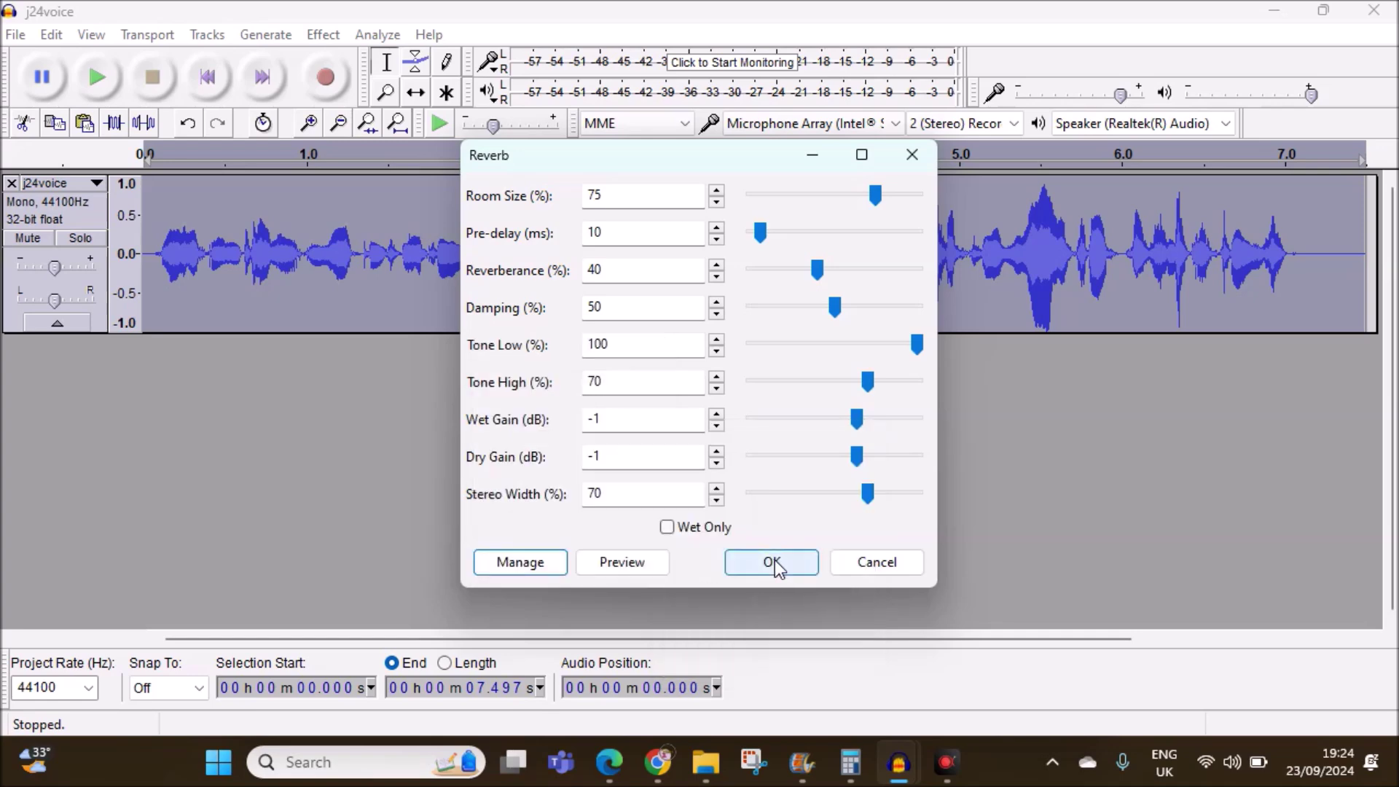
click(772, 563)
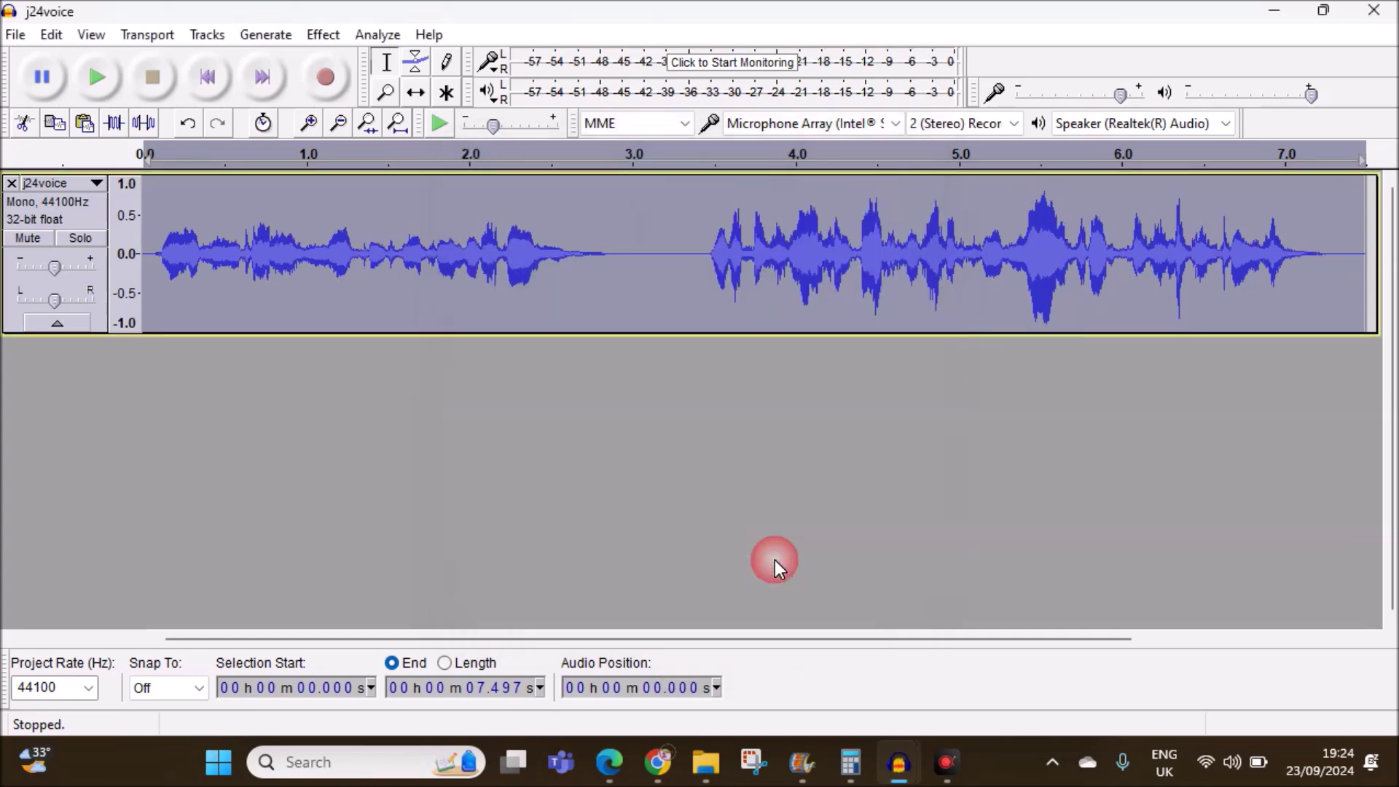
Read the track-lengthening instruction in the exam paper, and in Audacity generate 10 seconds of silence at the start of the voice track.
click(596, 769)
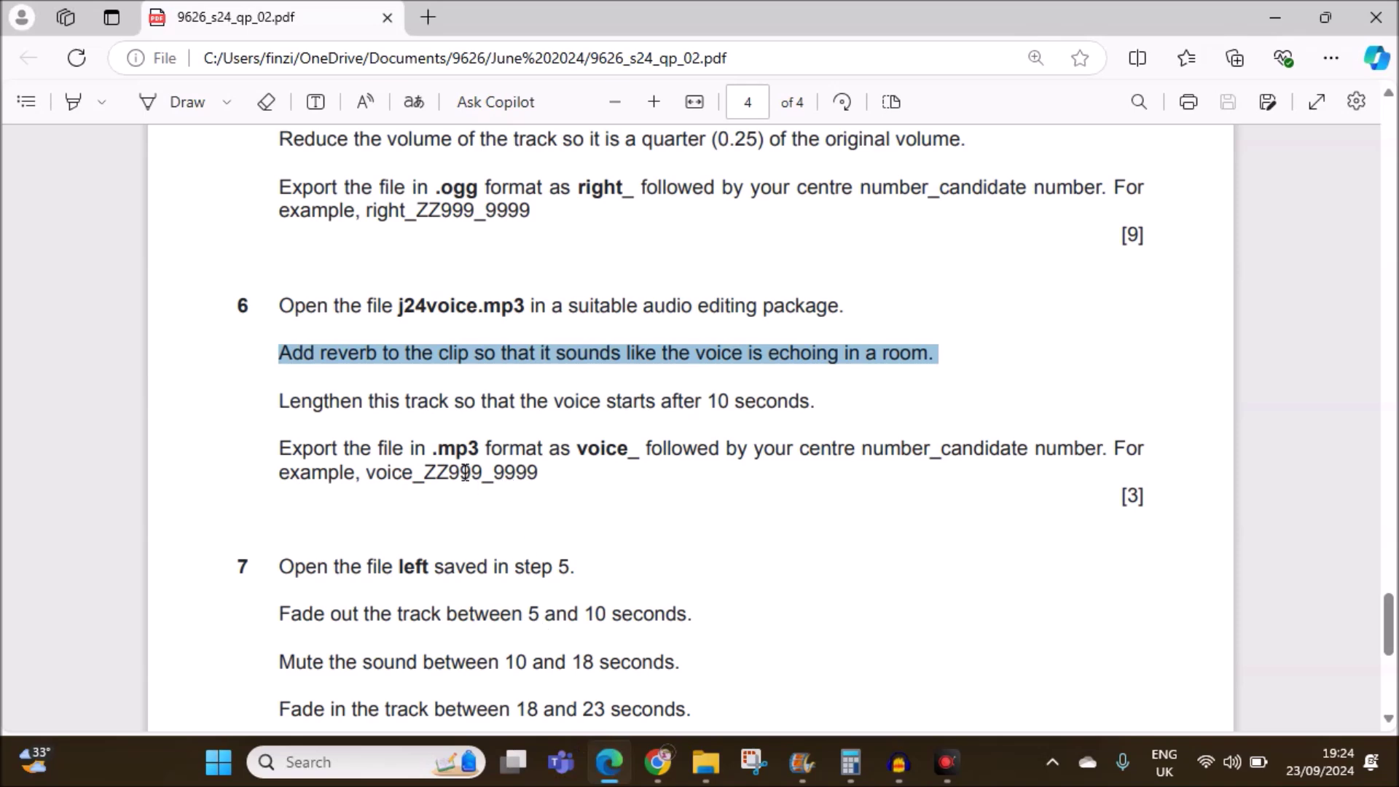
scroll(456, 455, down, 2)
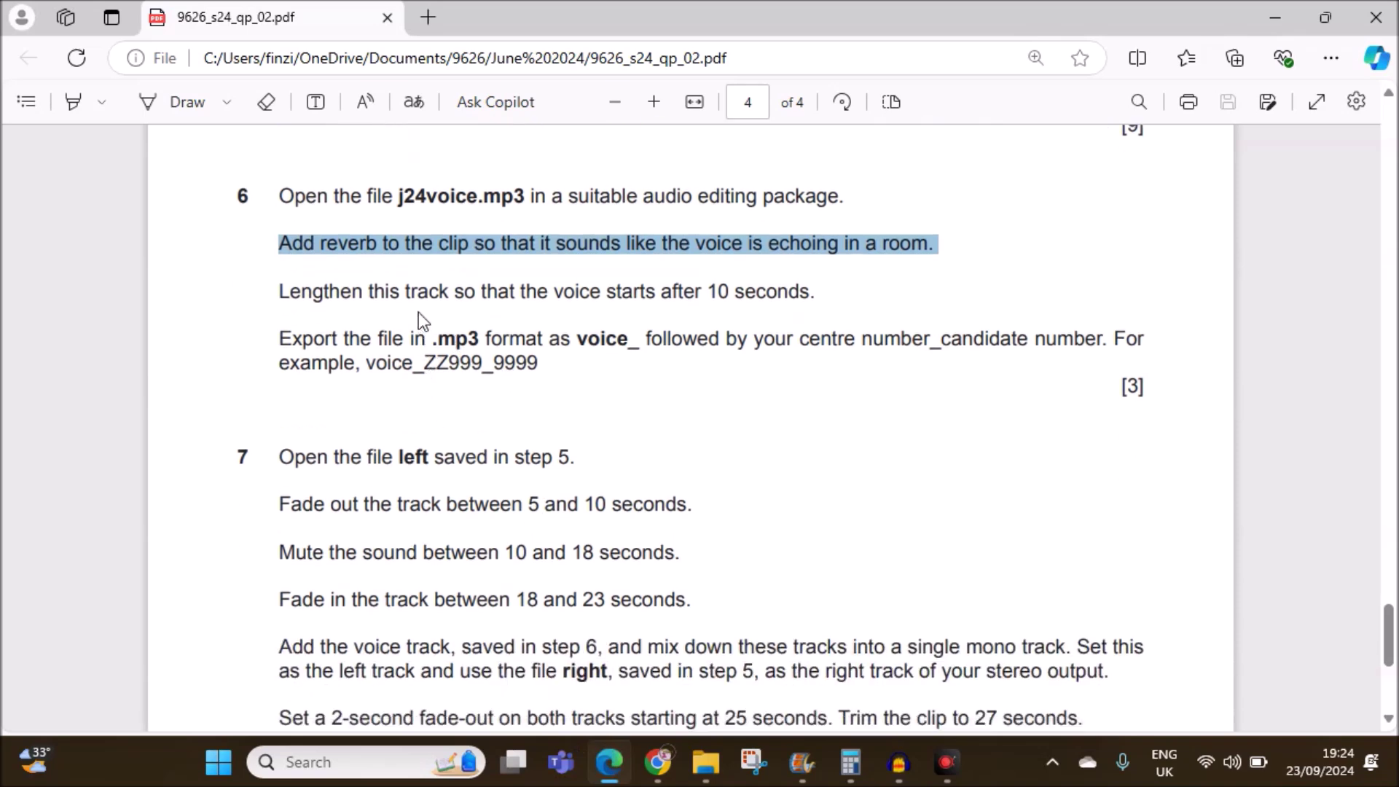
drag(417, 298, 826, 299)
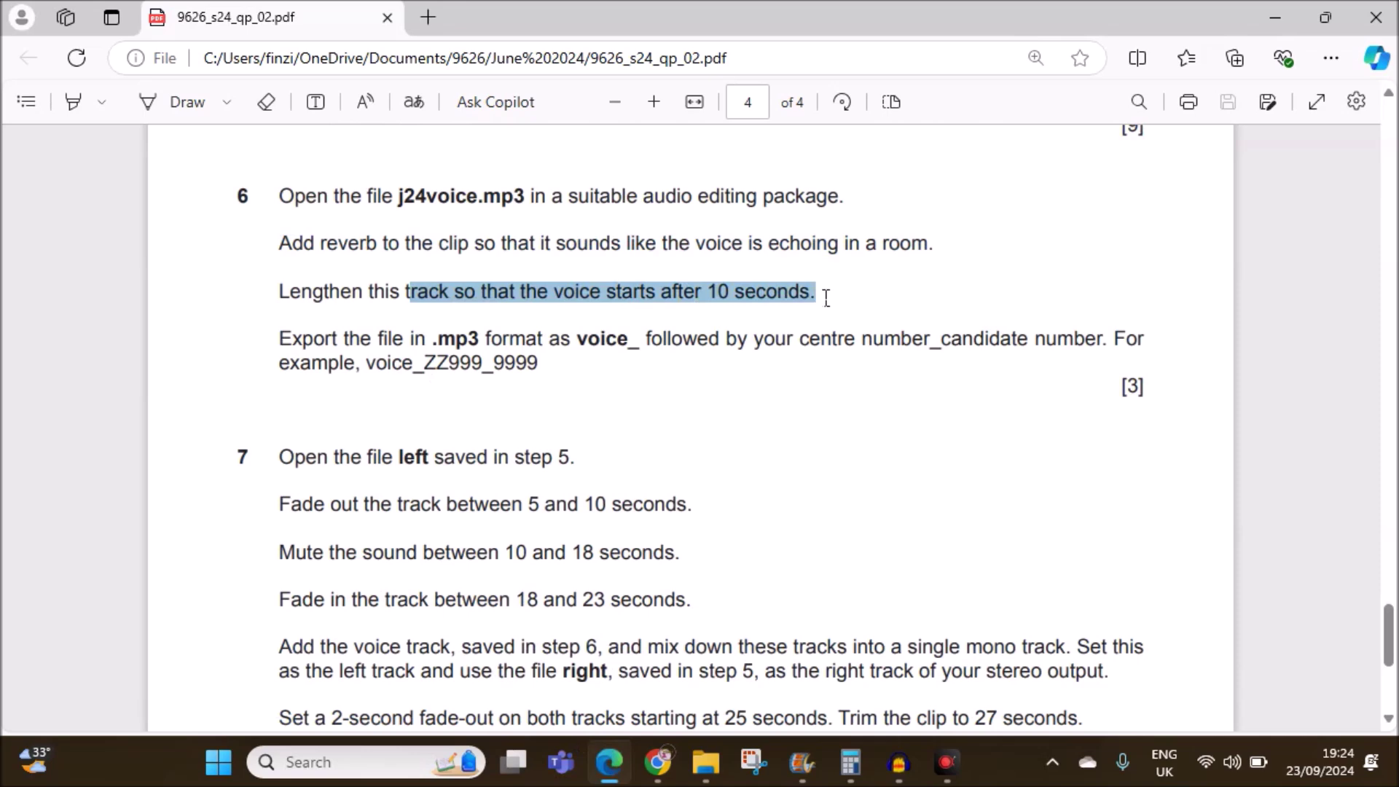
click(899, 762)
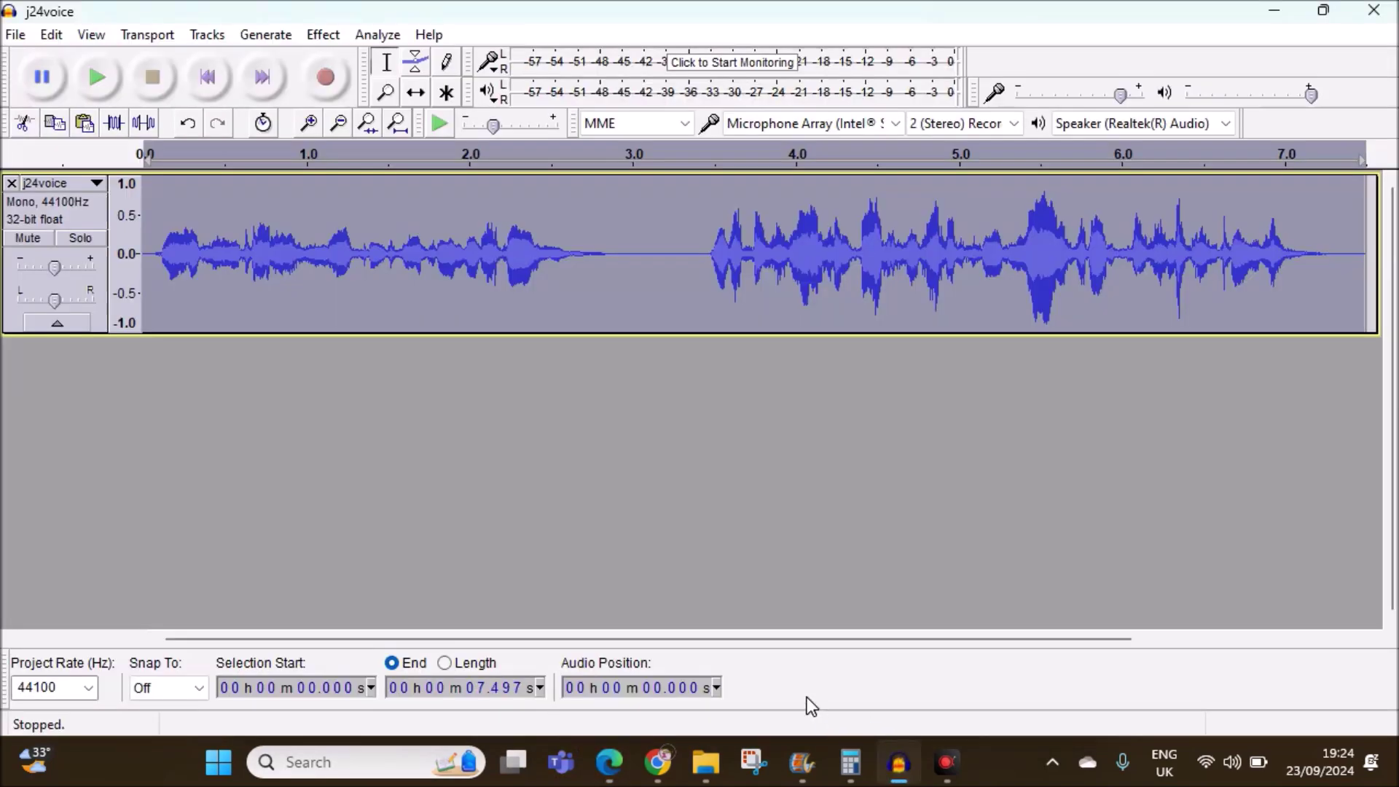
click(147, 253)
key(Home)
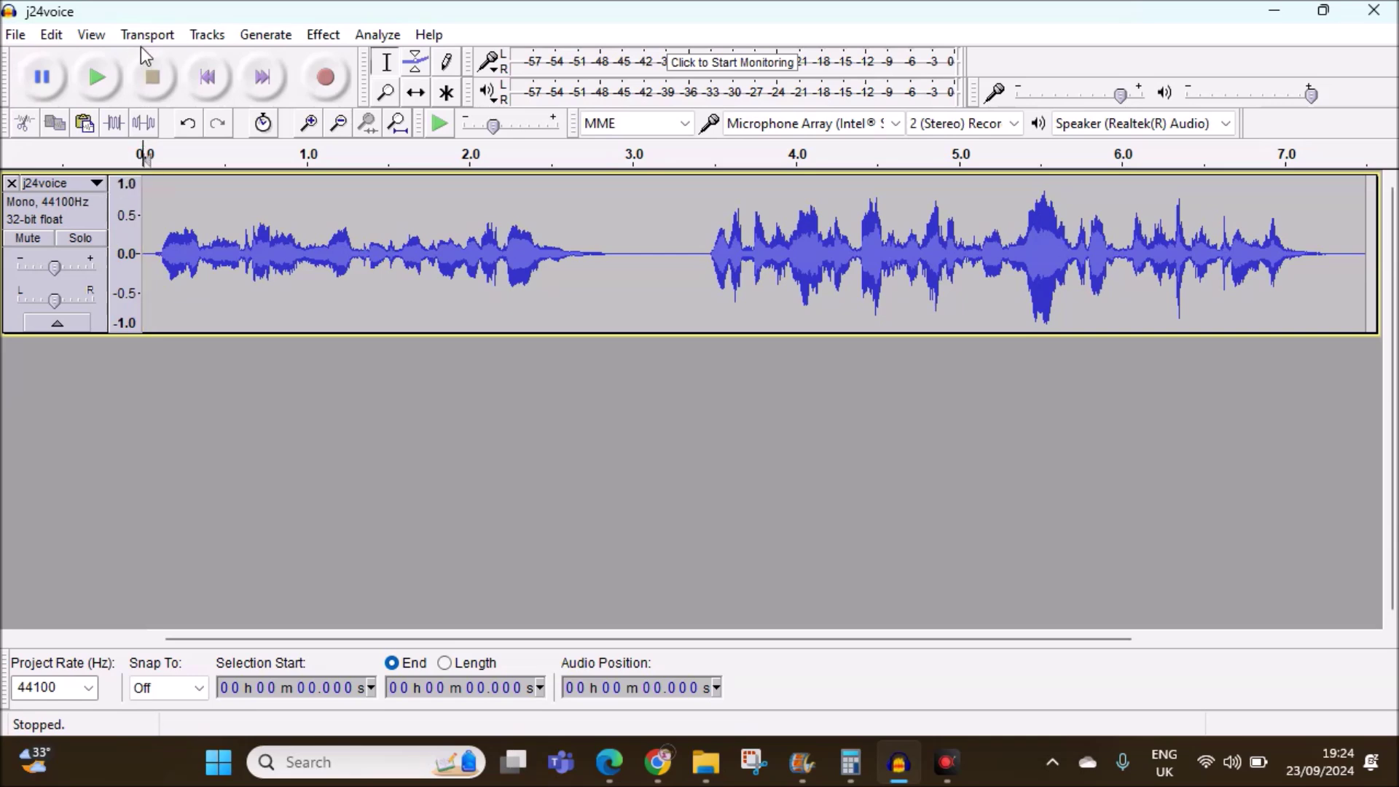
click(269, 34)
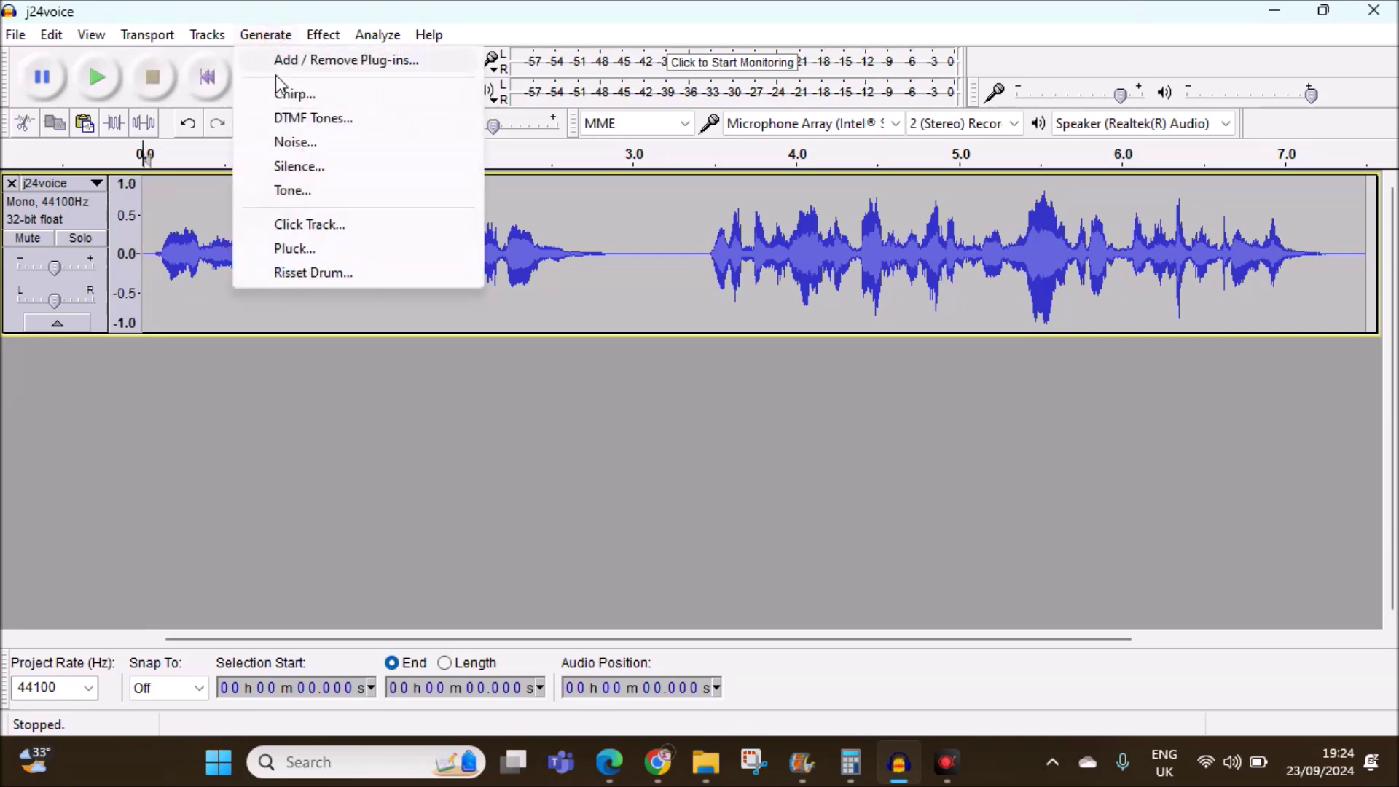
click(301, 171)
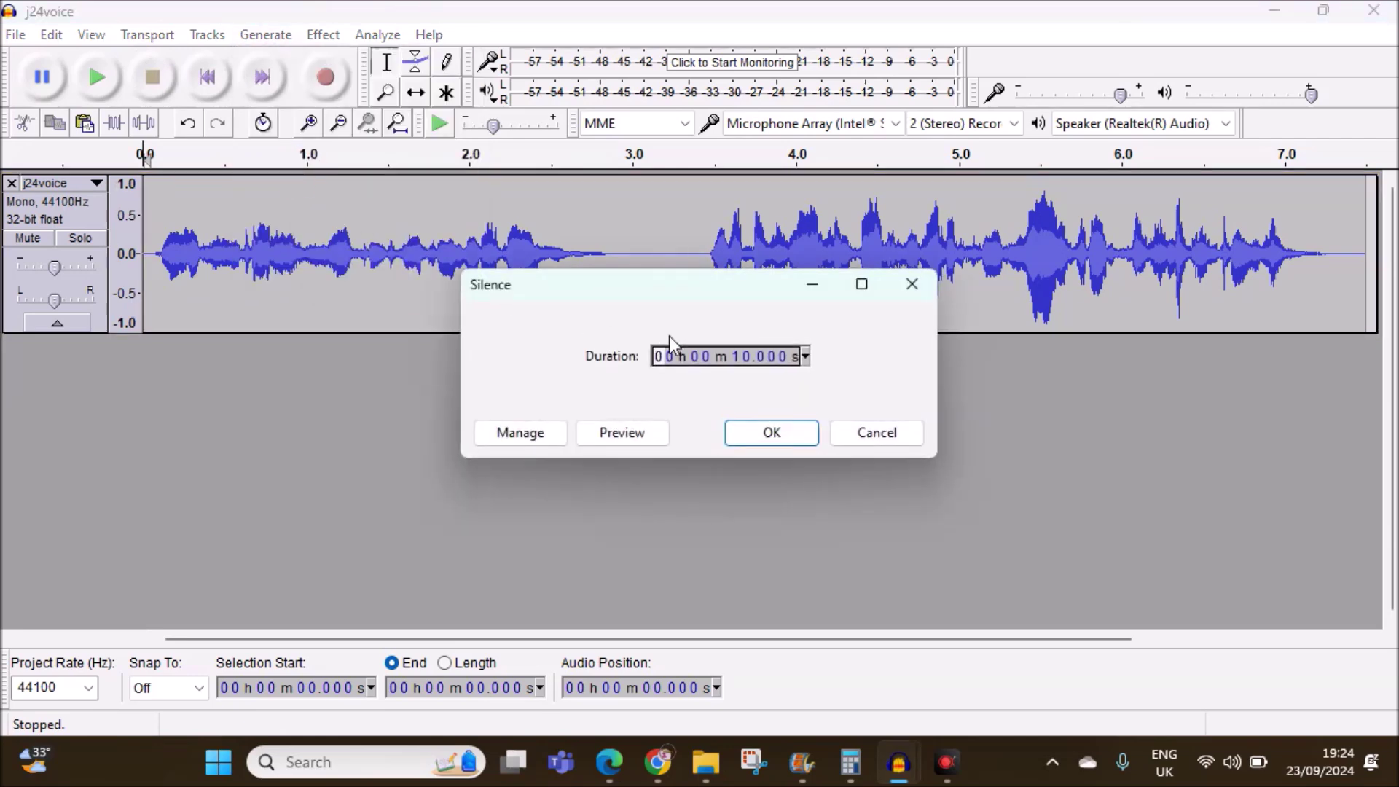
click(746, 364)
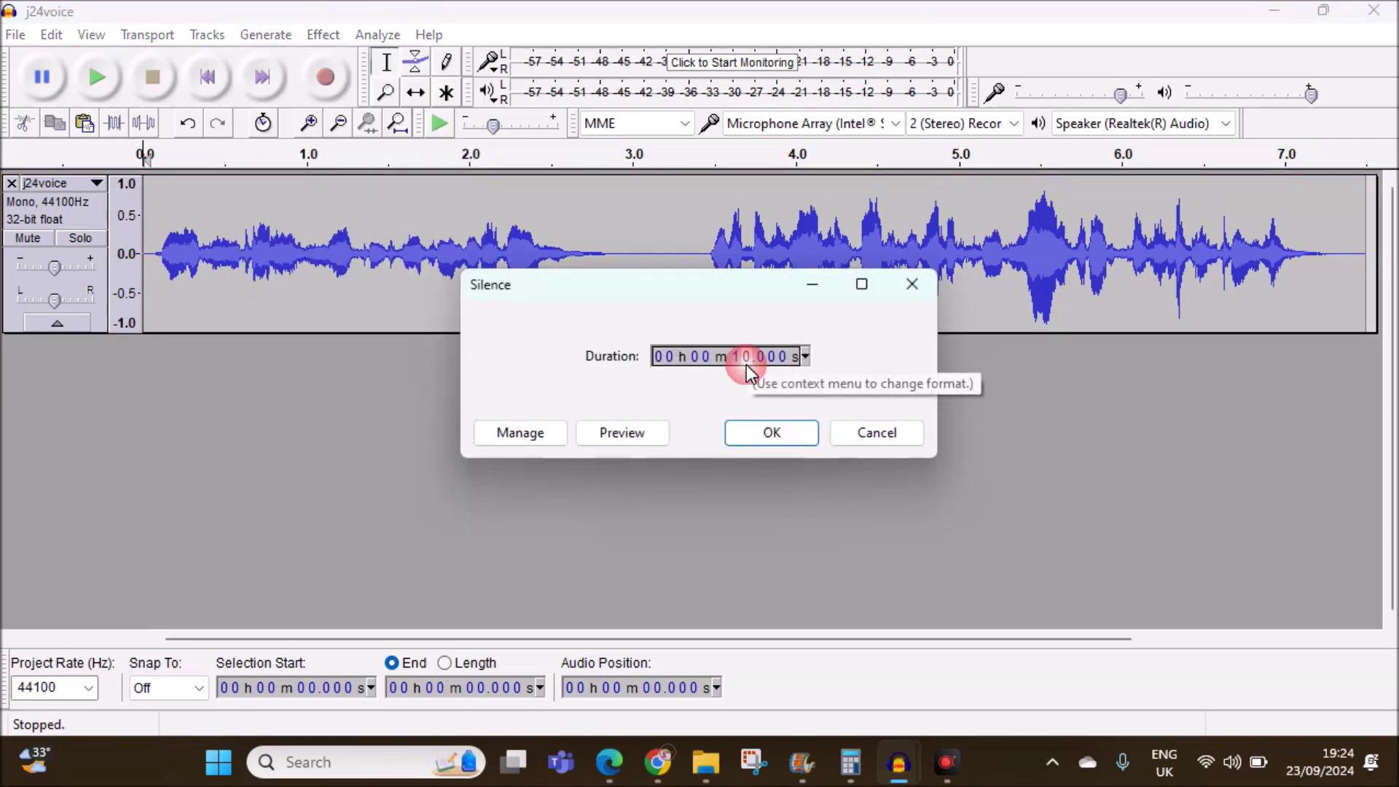
click(705, 354)
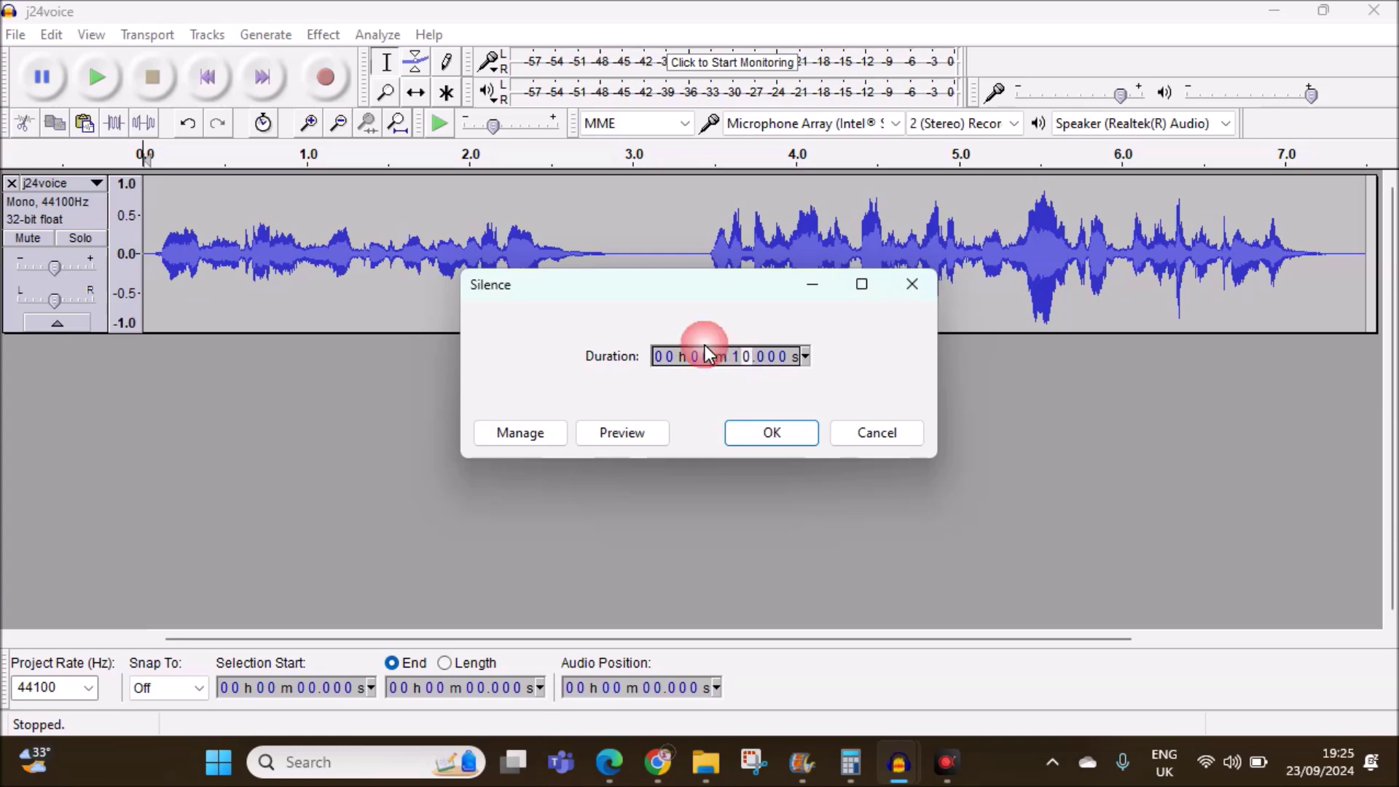
click(790, 437)
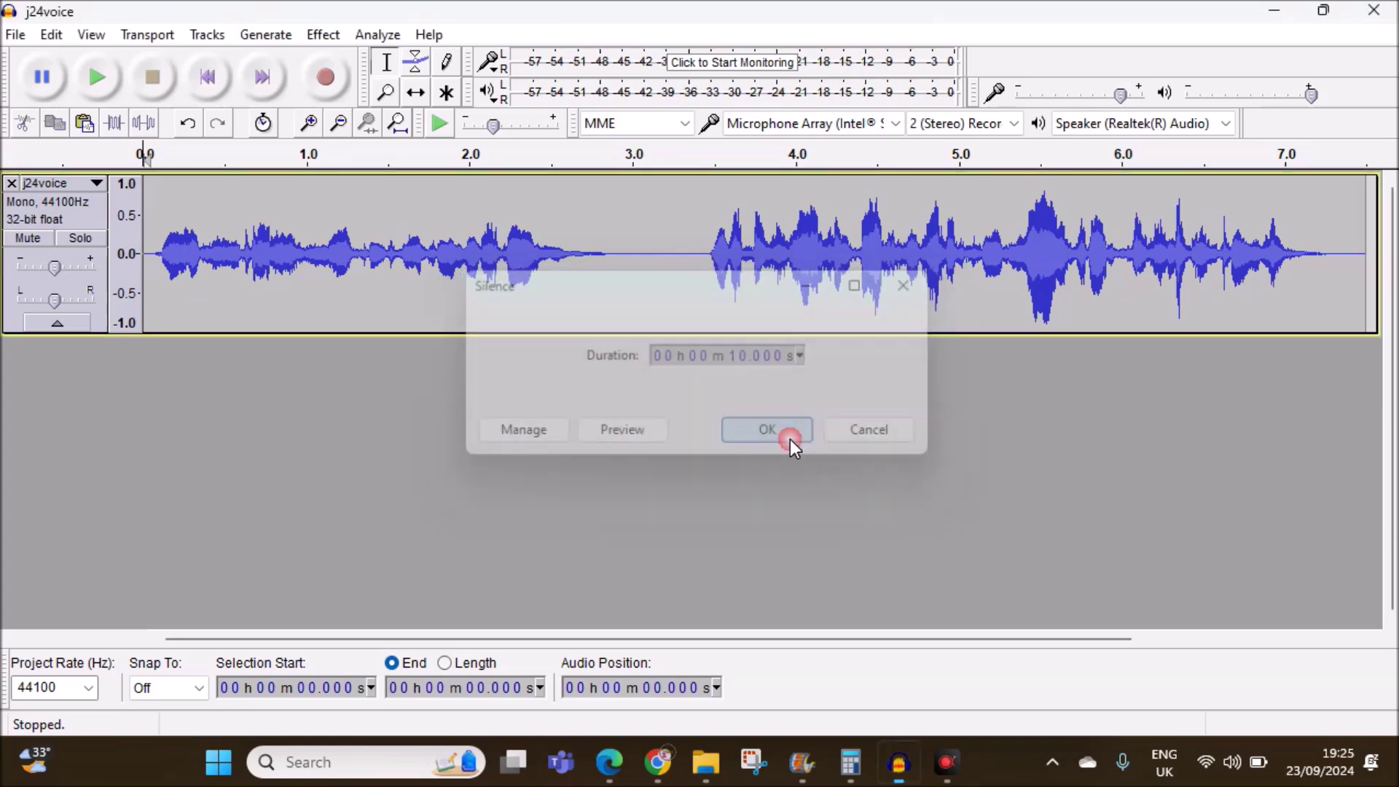
drag(612, 633, 879, 615)
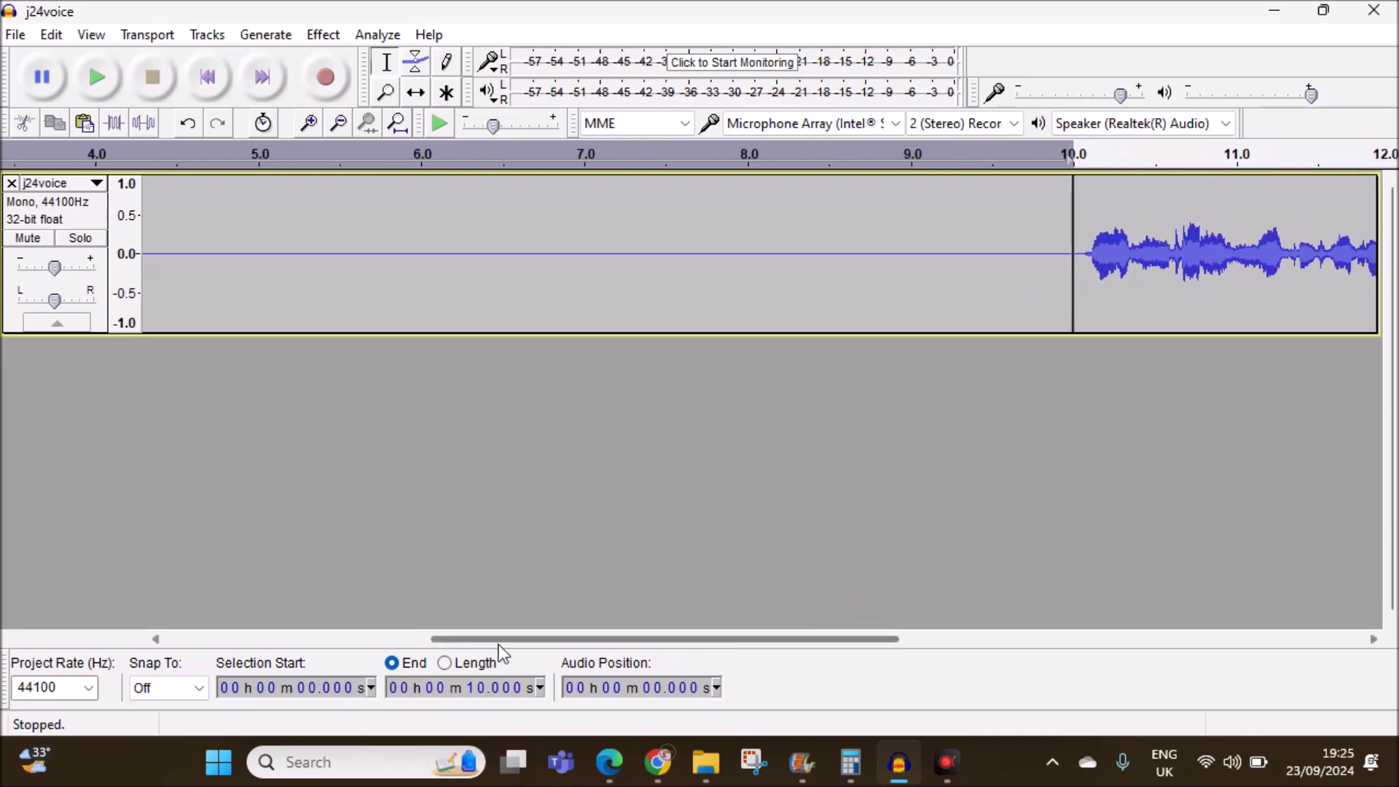
Check question 6's MP3 export instruction in the exam paper and return to Audacity.
click(612, 765)
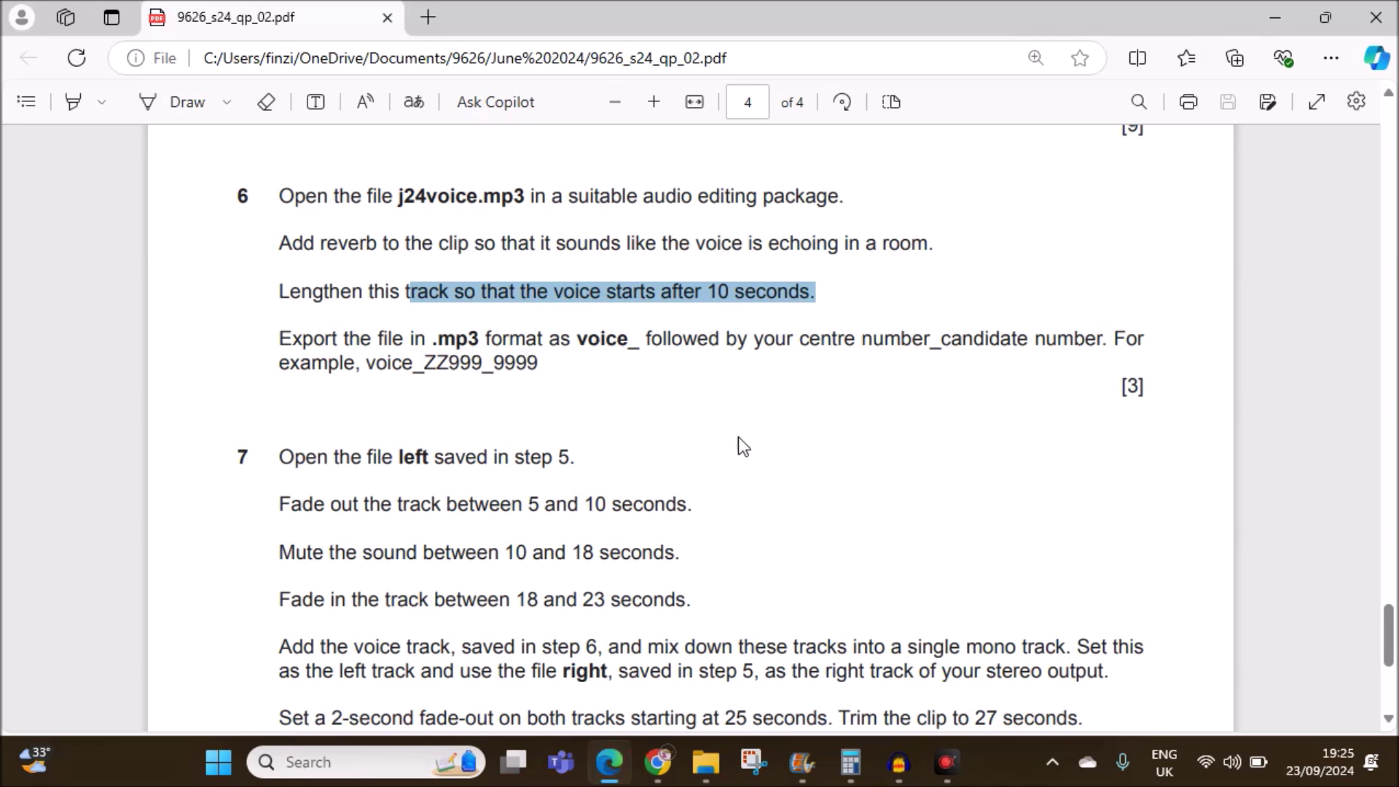
click(899, 762)
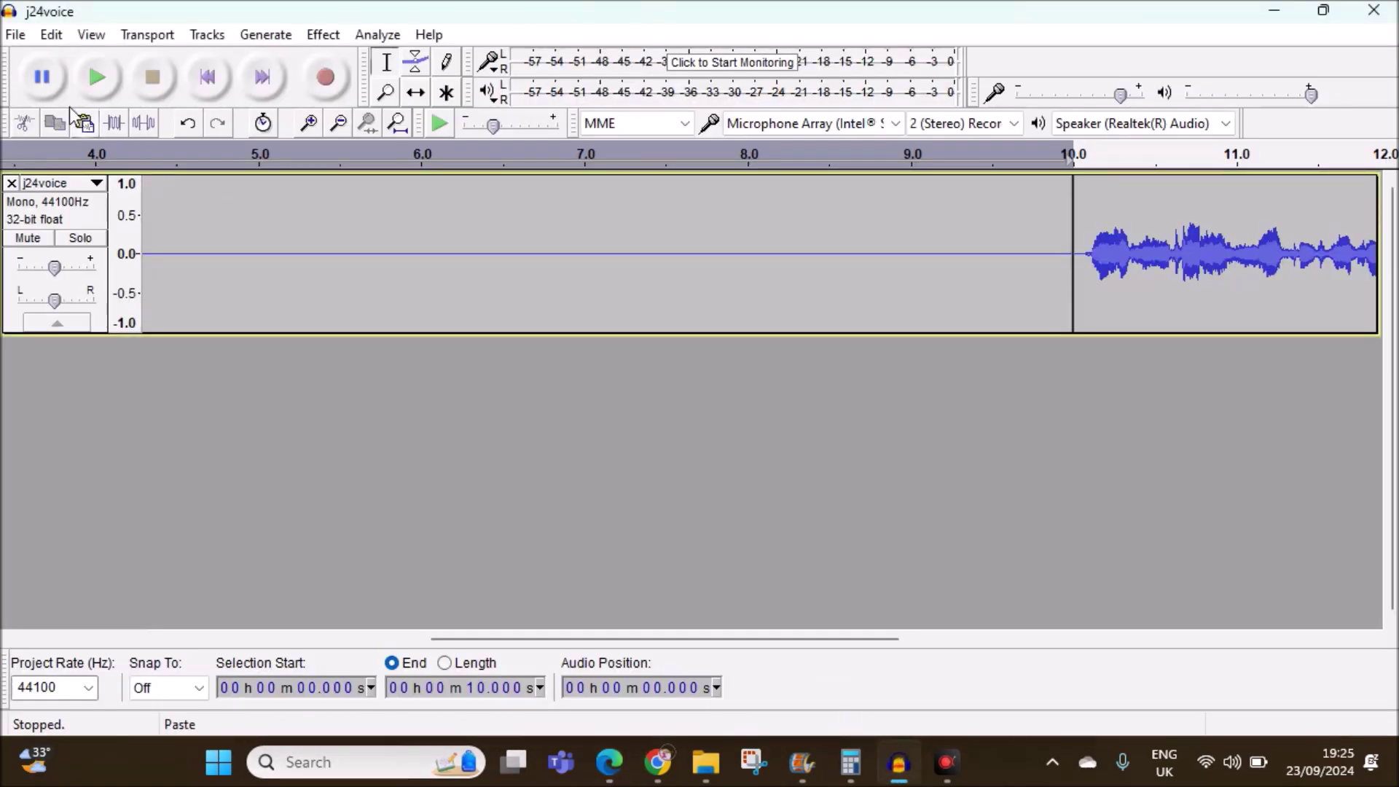
click(609, 762)
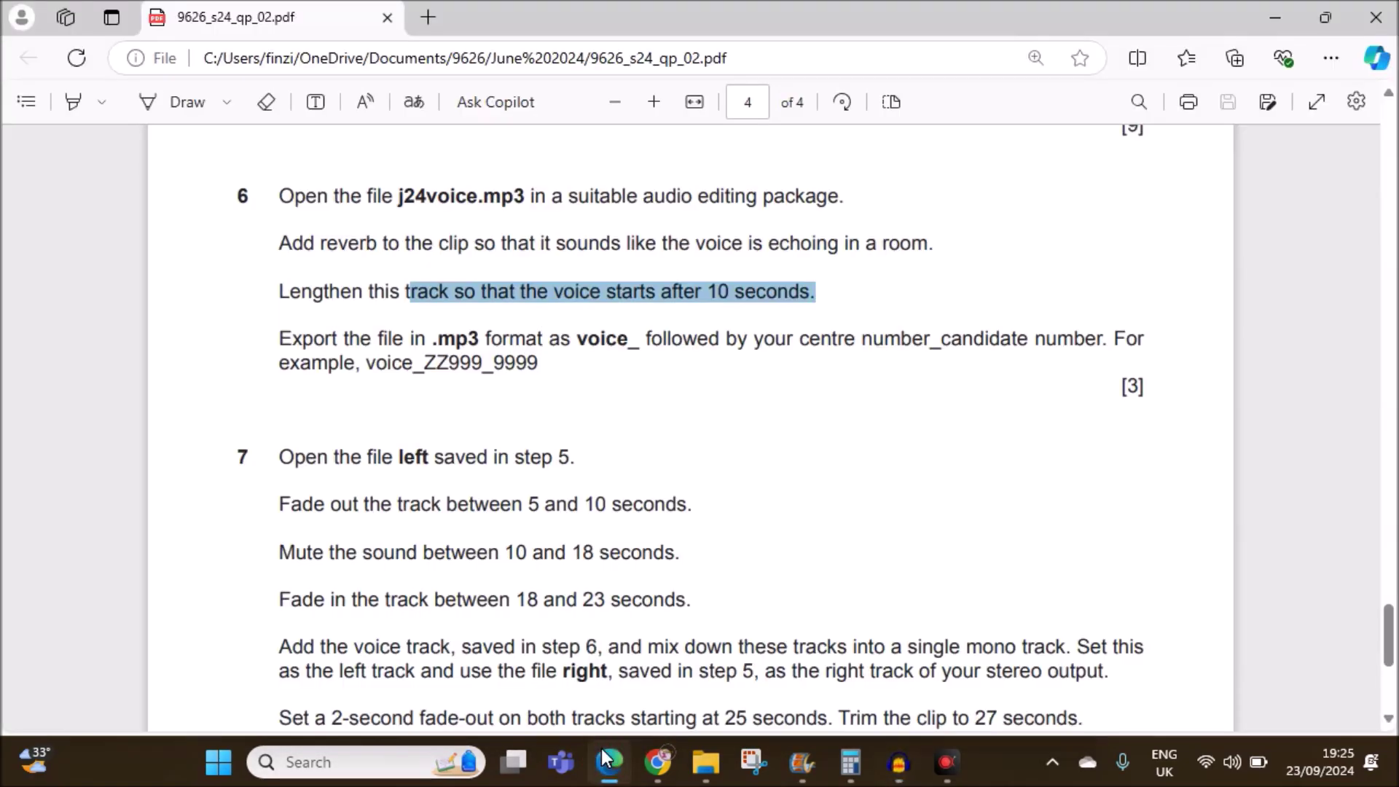
click(899, 762)
Export the audio as an MP3 file named voice_ZZ123_1234 in the June 2024 P2 folder, accepting the existing metadata.
click(22, 36)
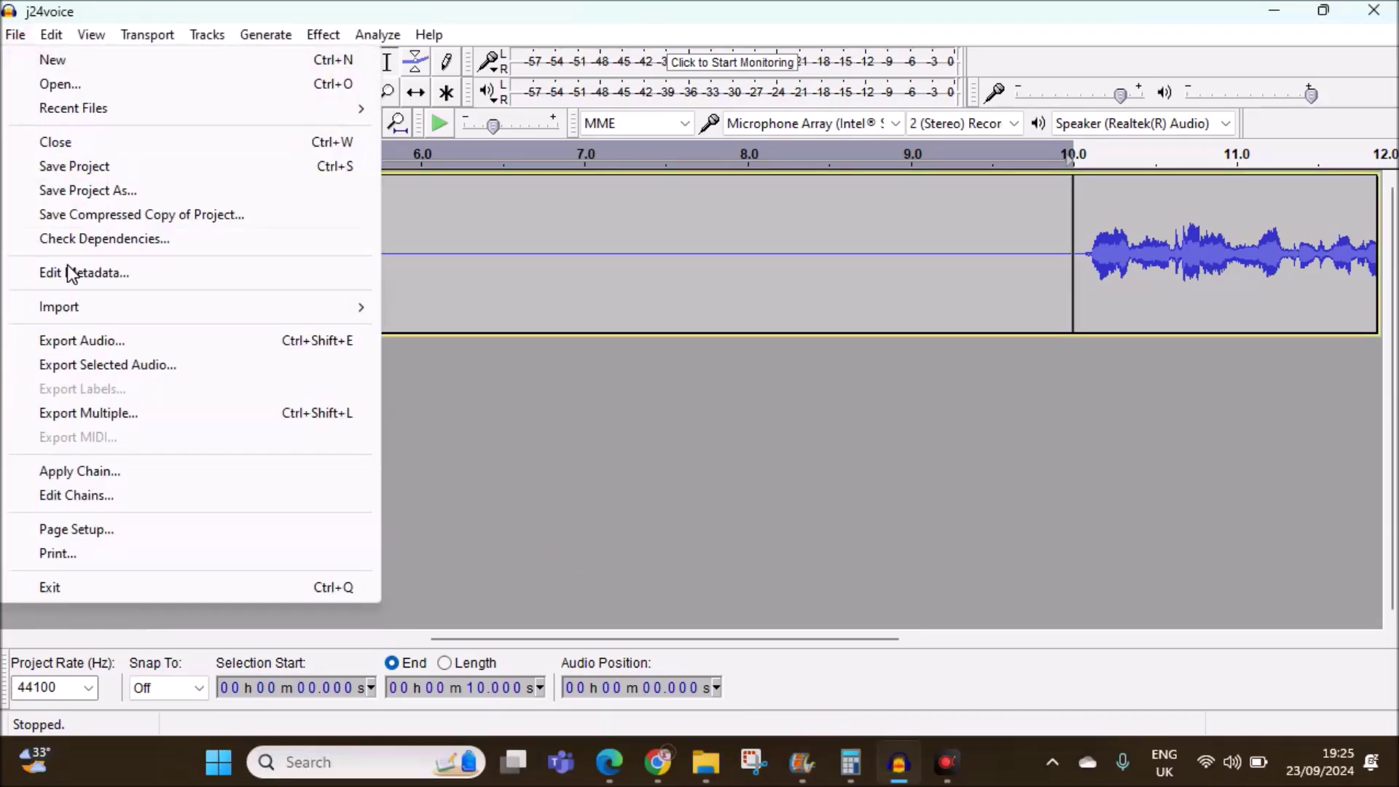
click(95, 340)
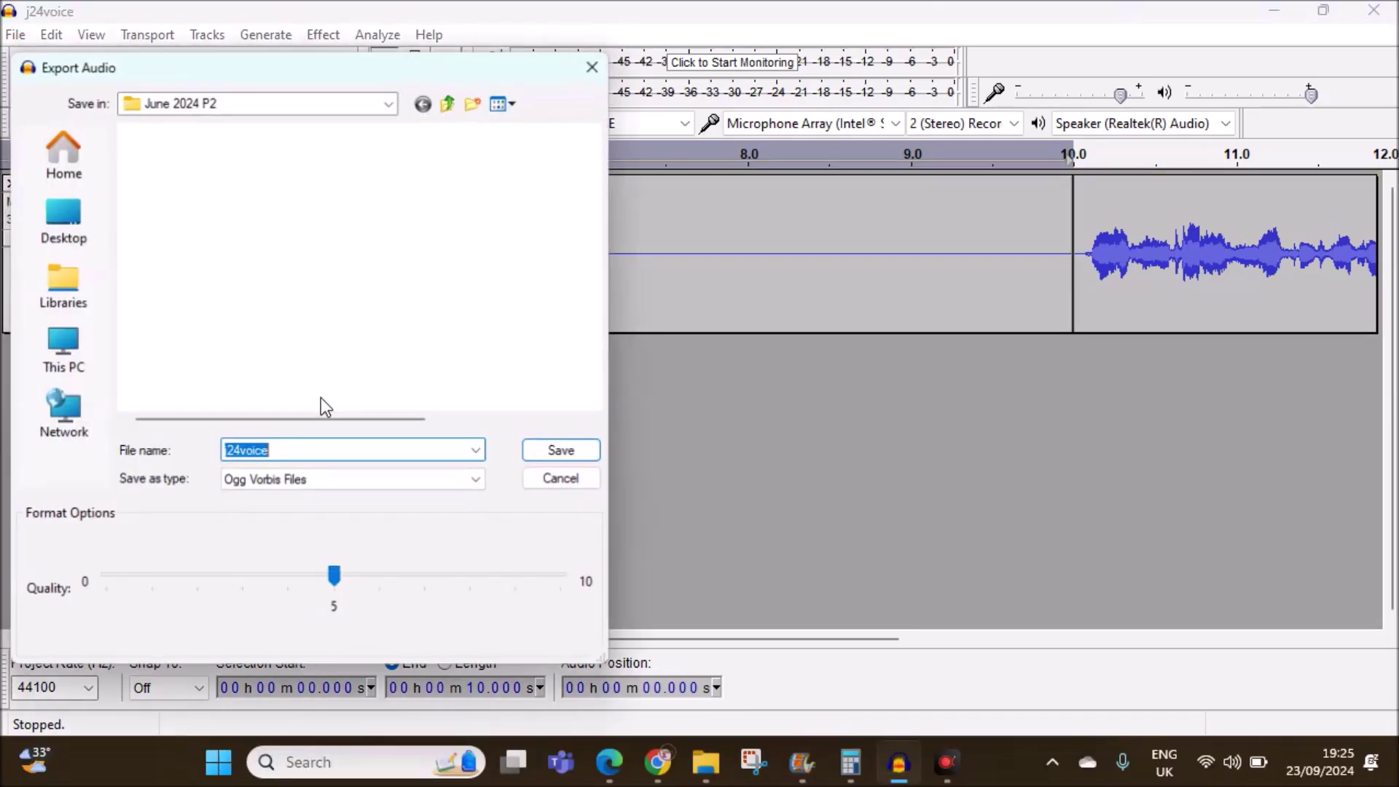
drag(242, 453, 181, 452)
key(BackSpace)
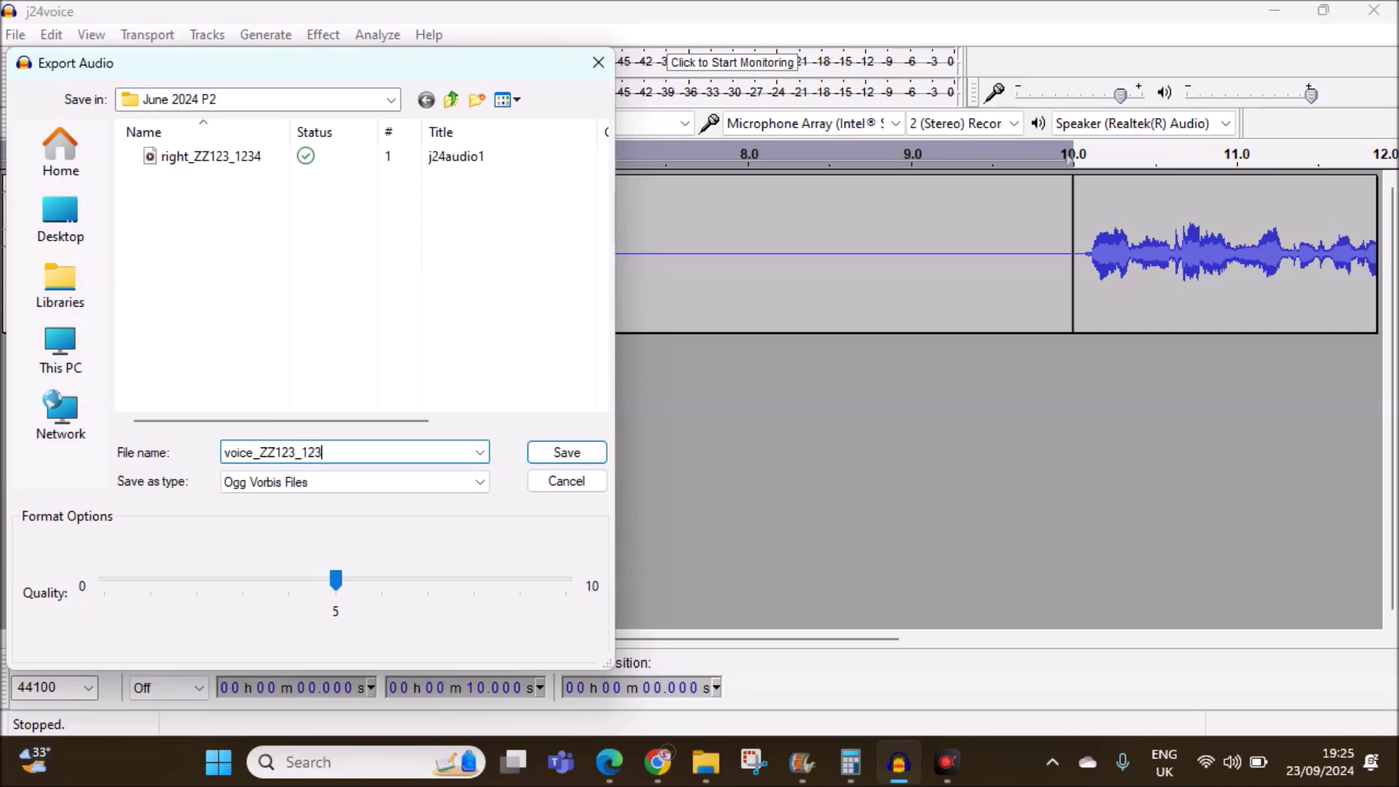
click(304, 487)
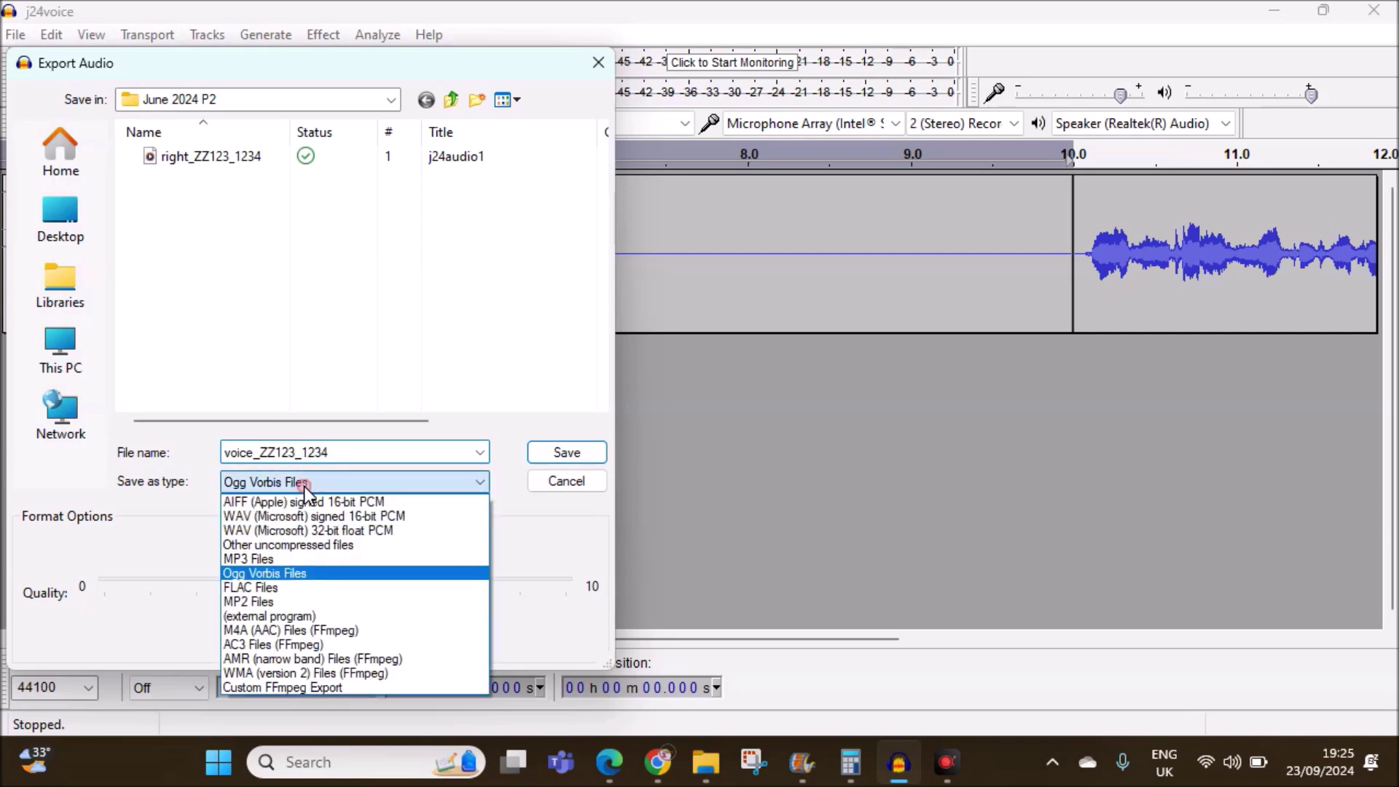
click(253, 559)
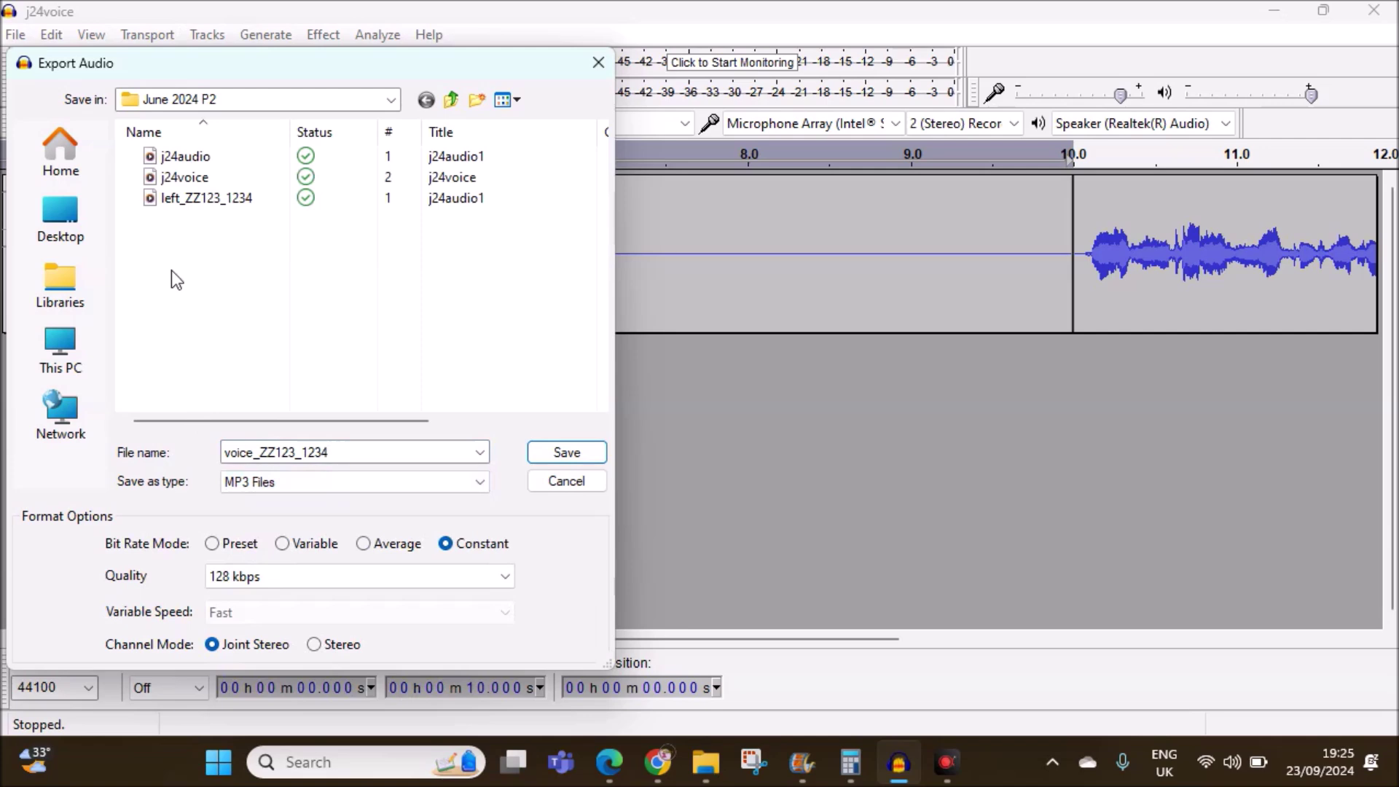
click(586, 453)
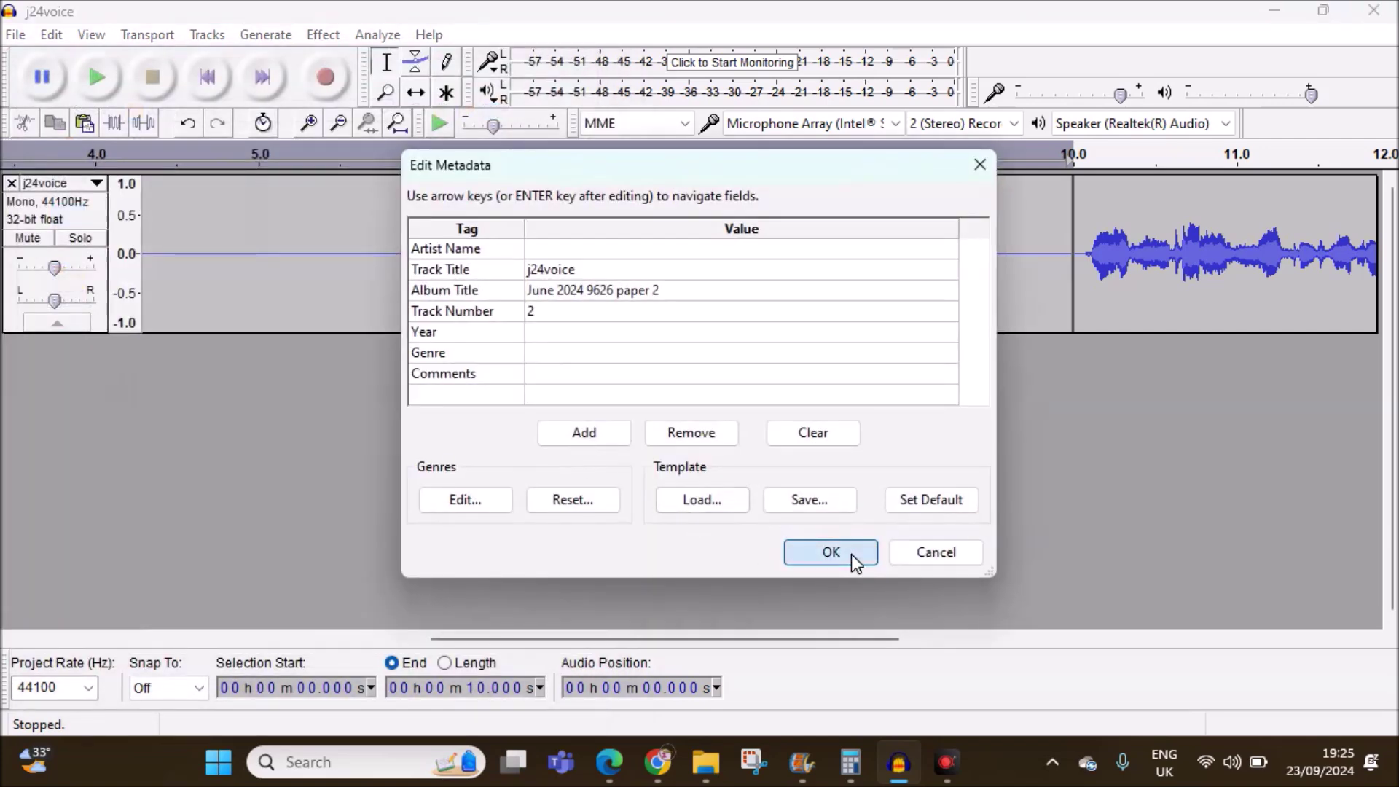
click(848, 554)
Read question 7 in the exam paper, focusing on which saved file has to be opened.
click(609, 762)
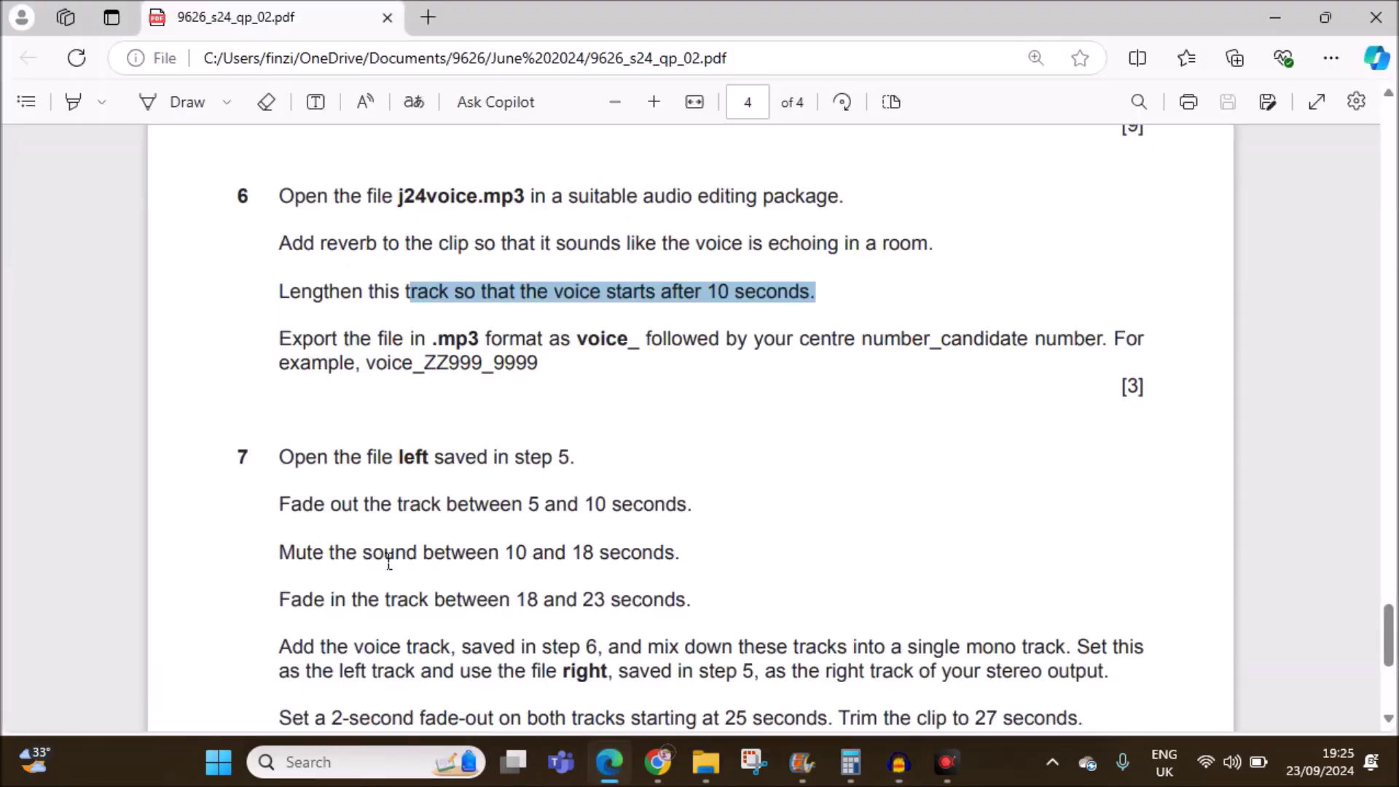
scroll(390, 561, down, 2)
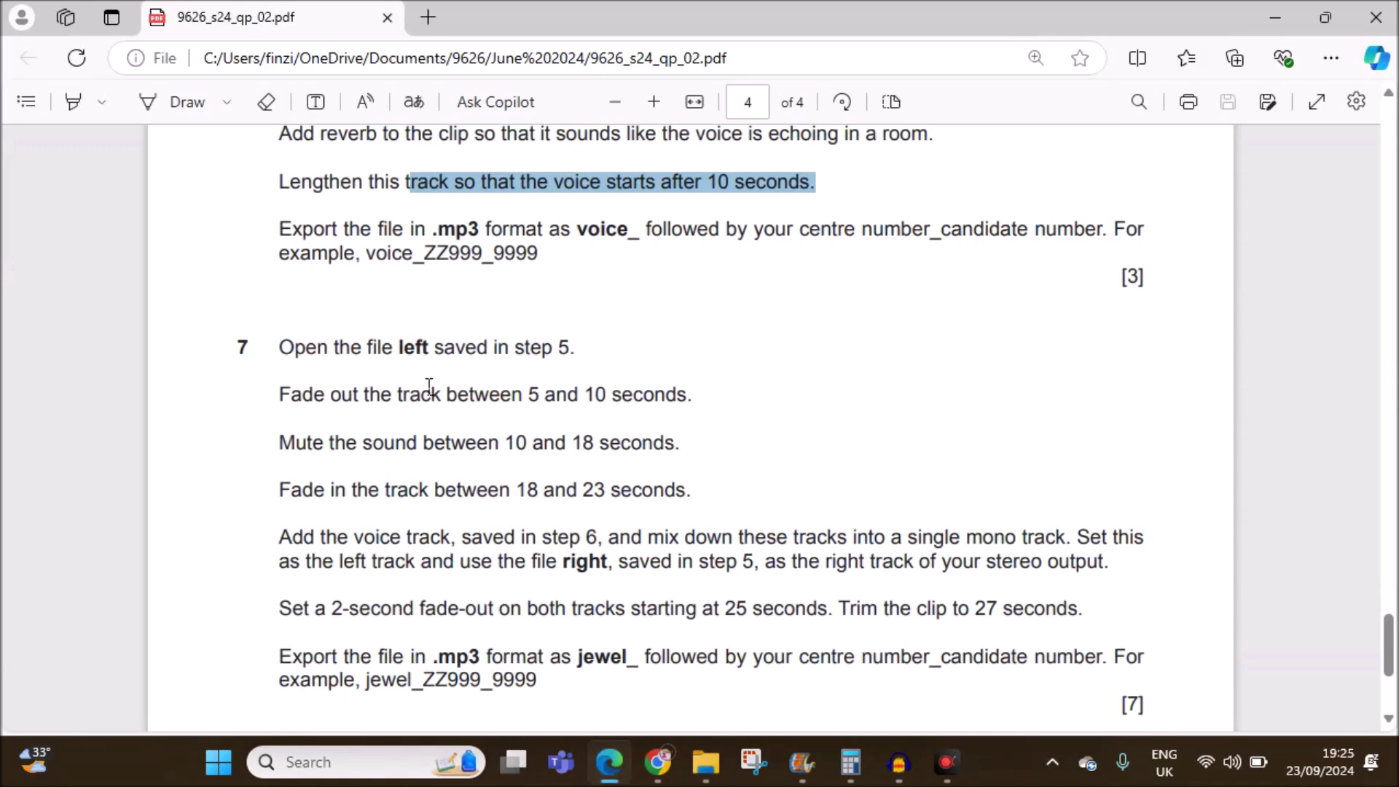
drag(515, 347, 571, 348)
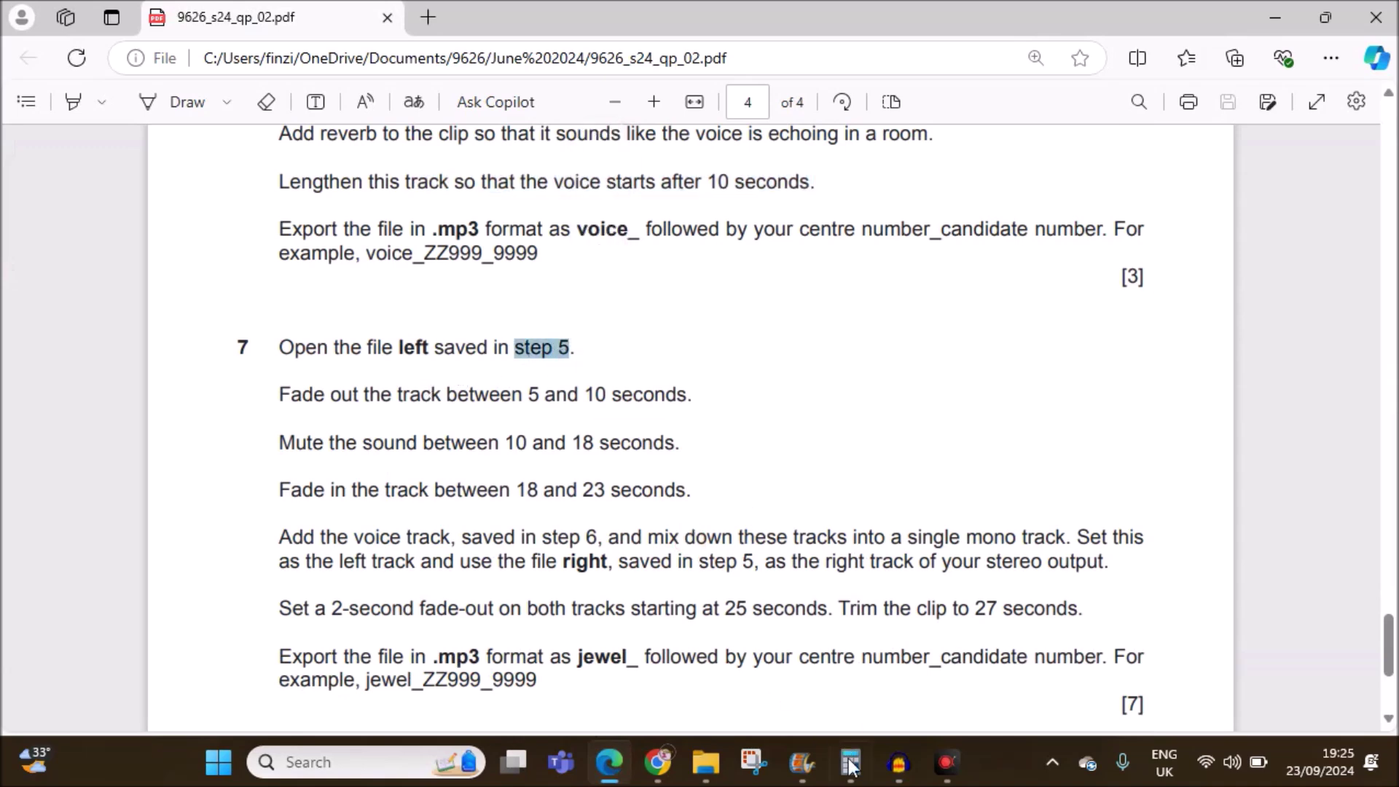
In Audacity, remove the voice track and load left_ZZ123_1234 from the June 2024 P2 folder.
click(884, 774)
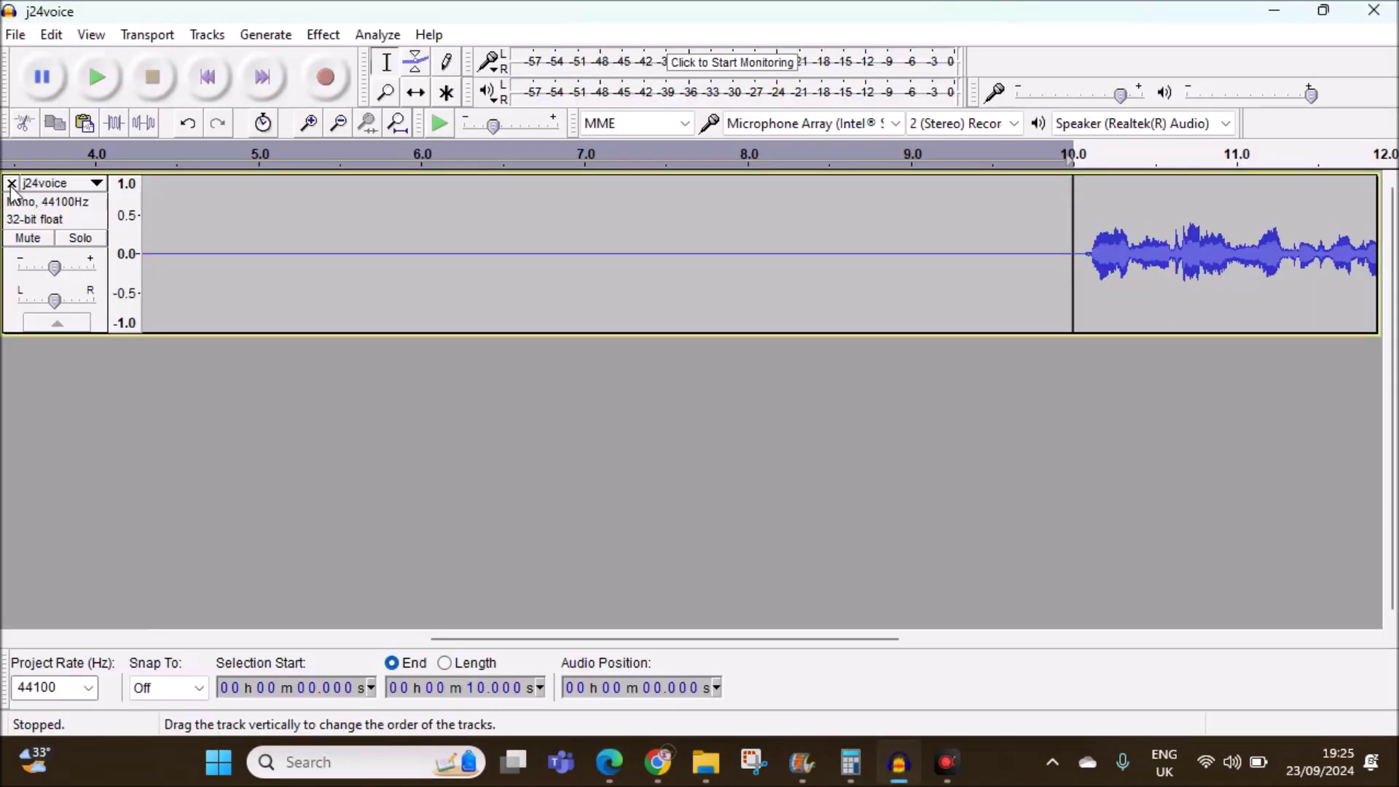
click(11, 185)
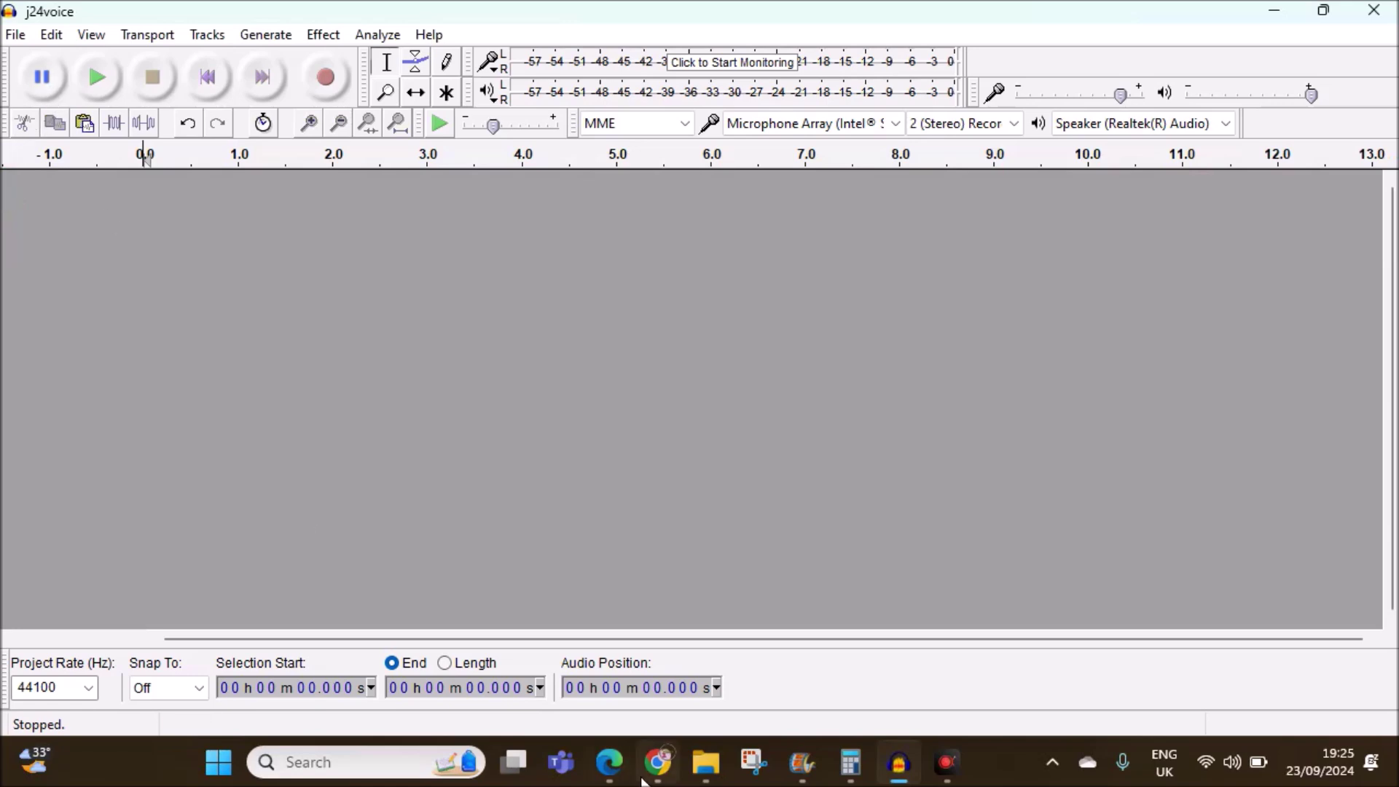
click(692, 766)
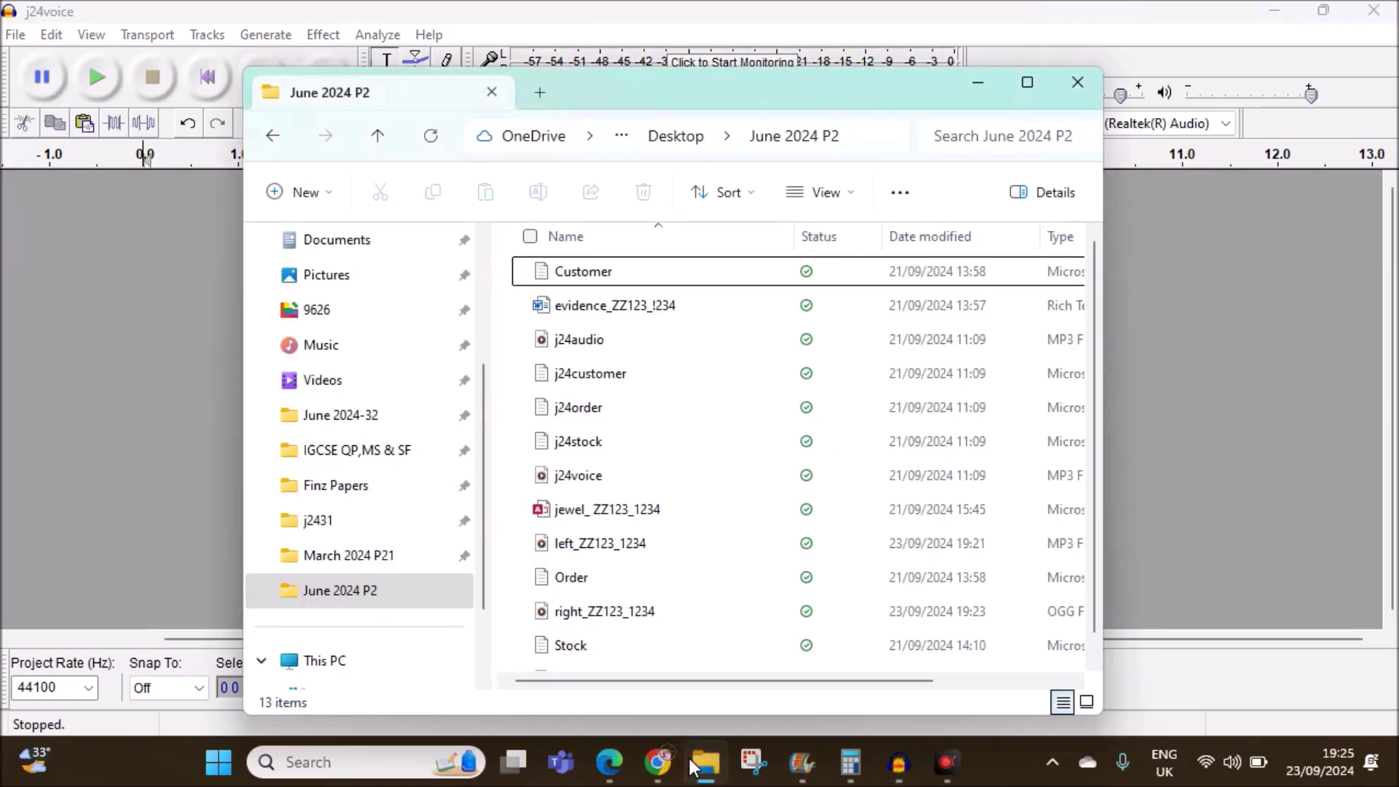
click(590, 543)
drag(887, 581, 1287, 461)
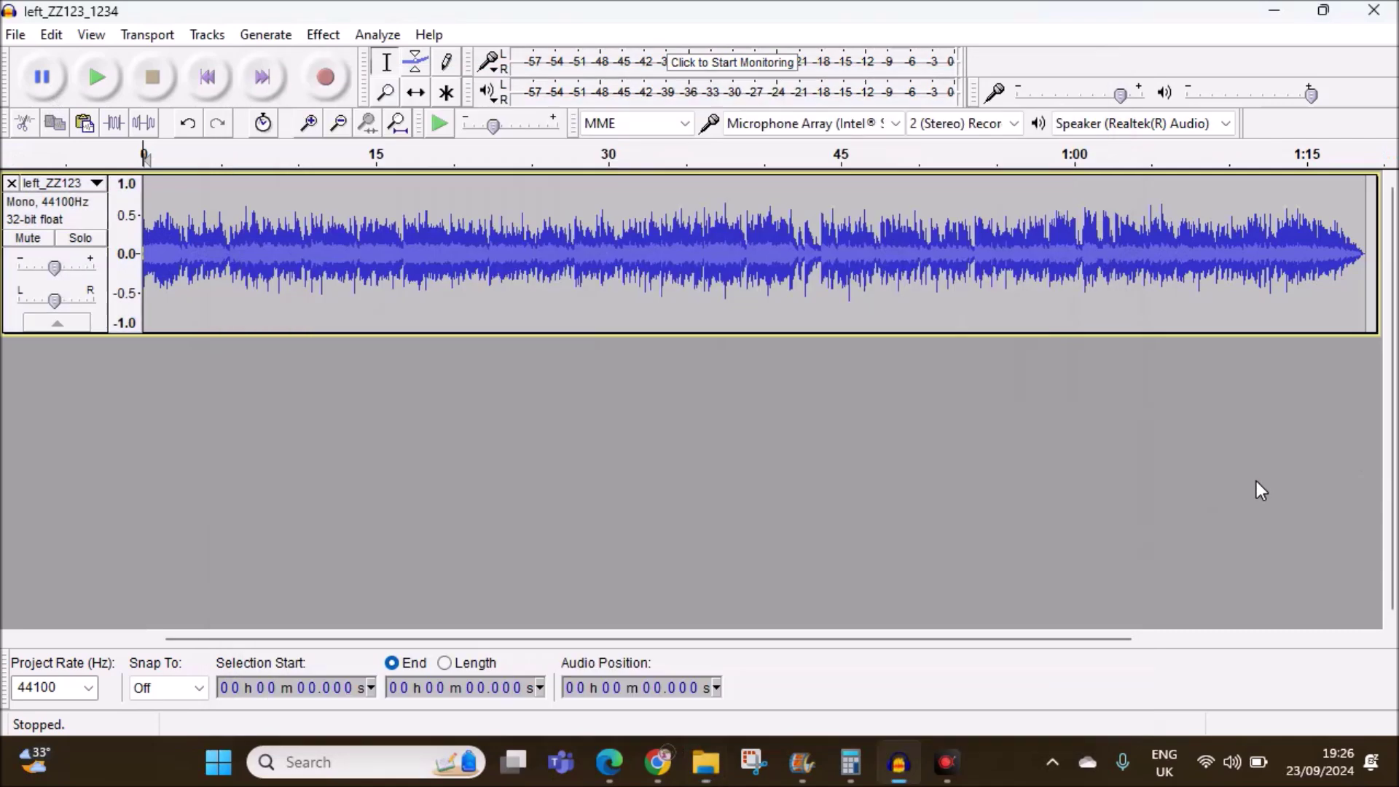
Read question 7's fade-out instruction in the exam paper and return to Audacity.
click(609, 762)
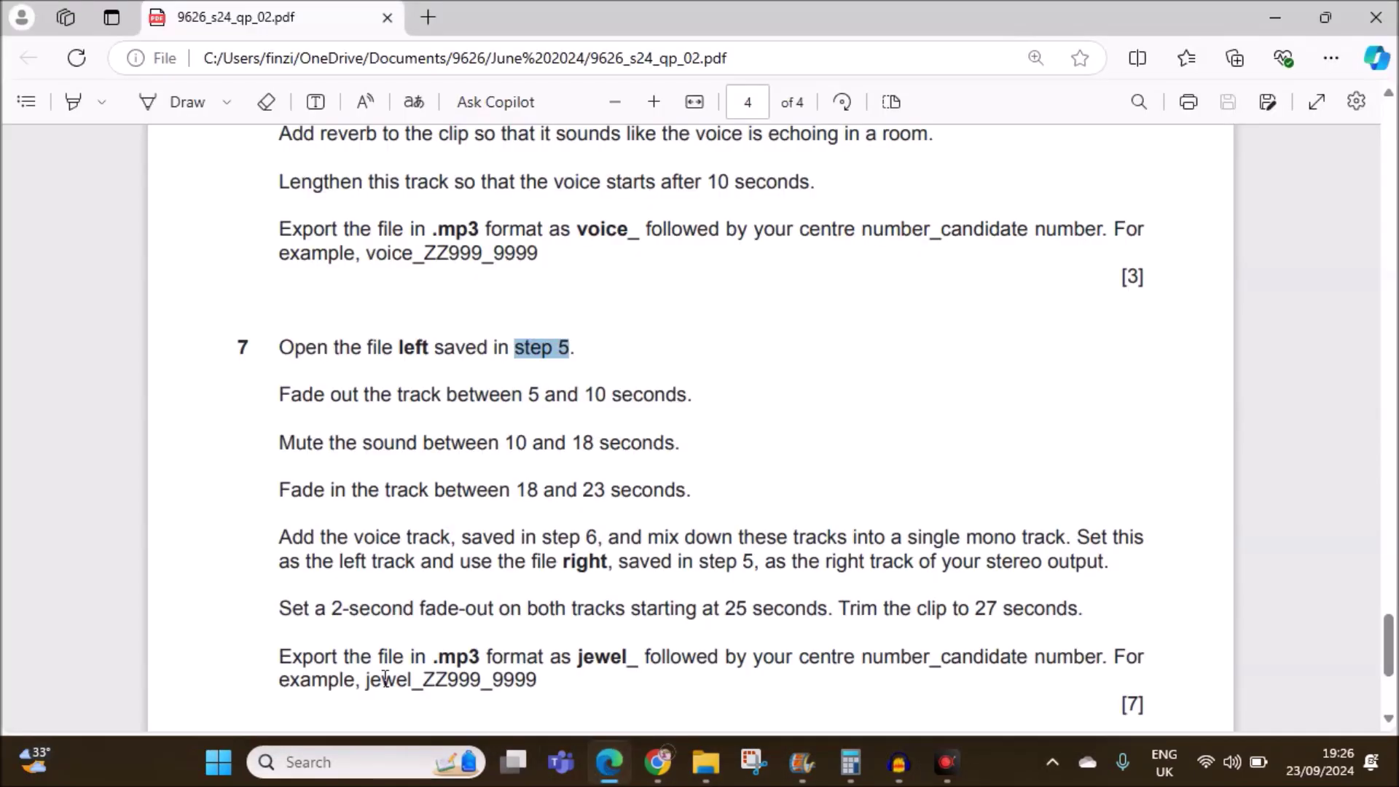
drag(472, 394, 696, 397)
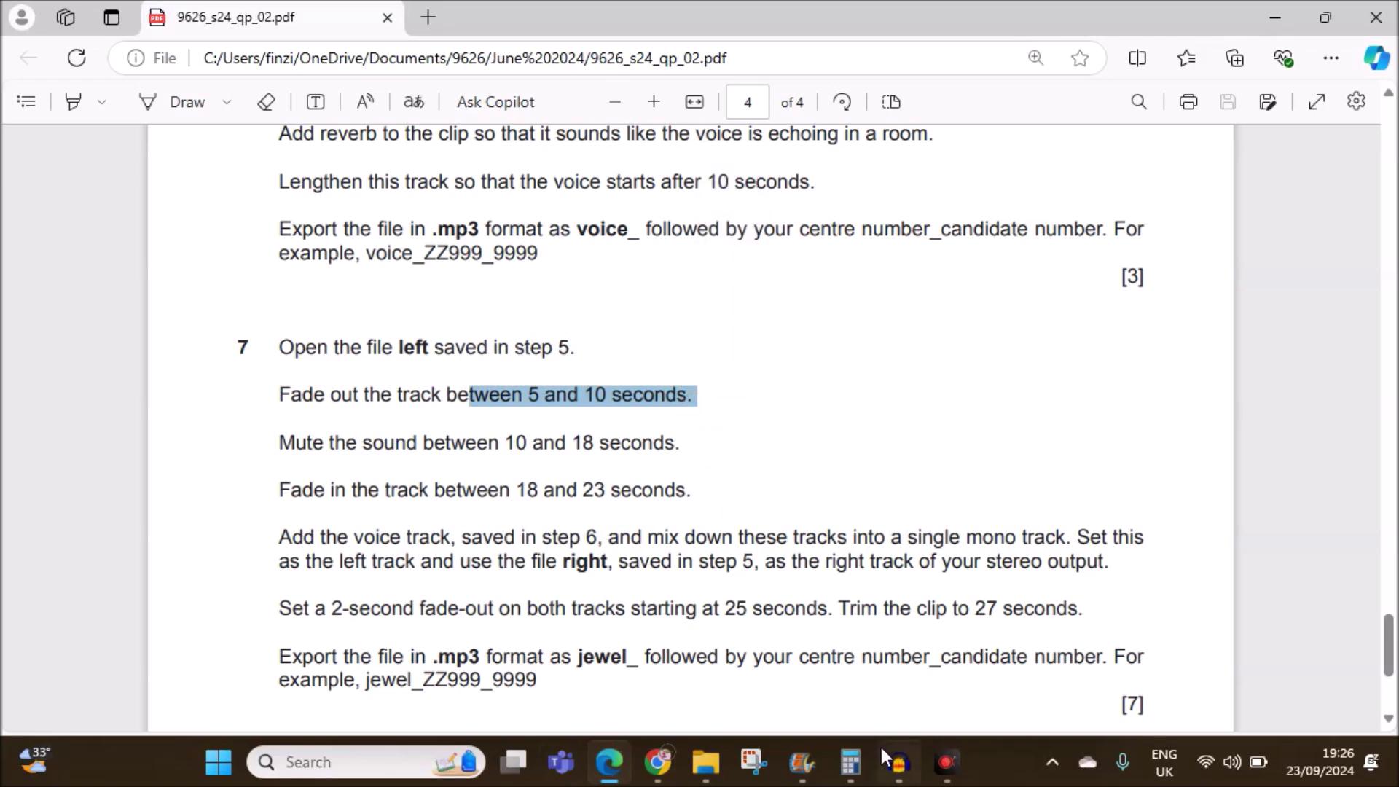
click(880, 745)
Select the left track's audio from 5.000 to 10.000 seconds and apply Fade Out to it.
drag(569, 267, 1188, 270)
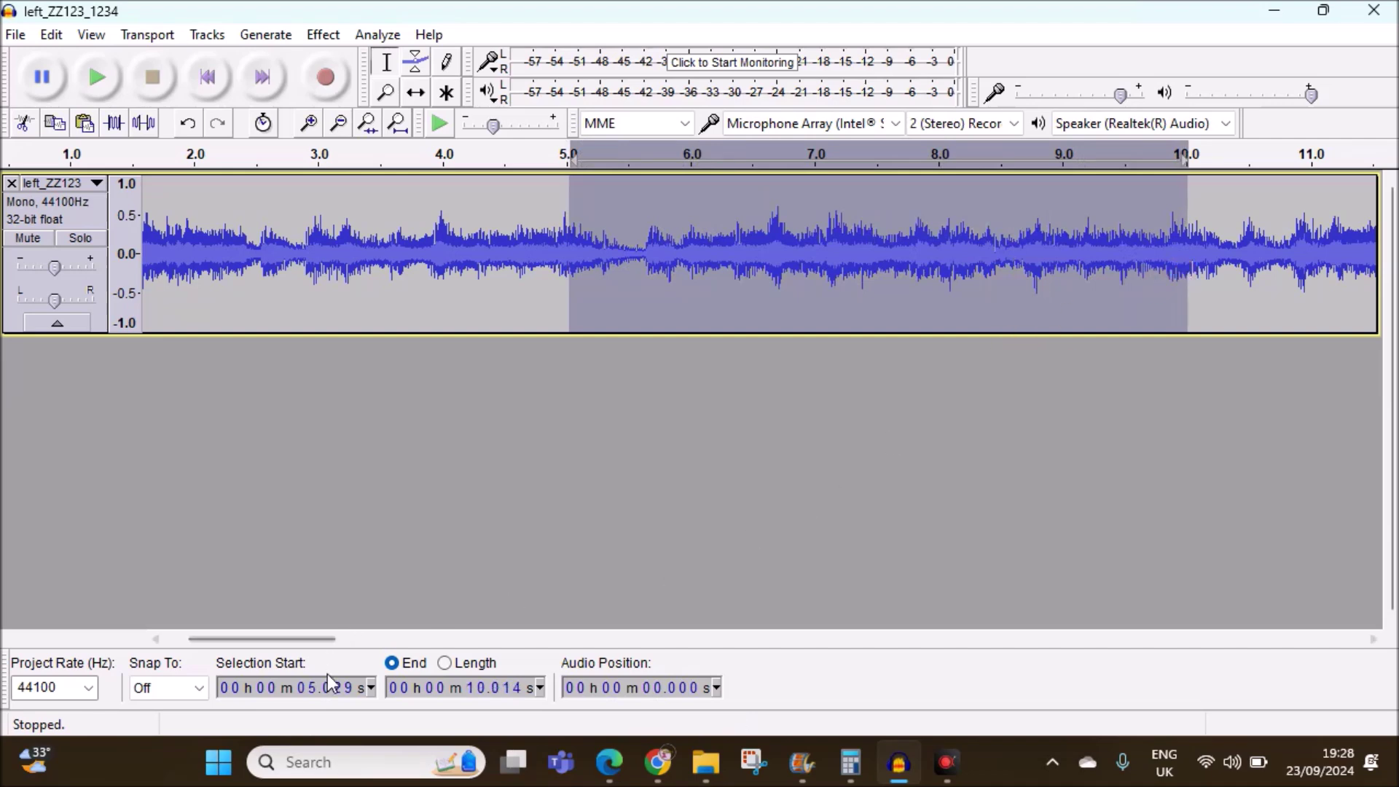
click(339, 688)
text(0)
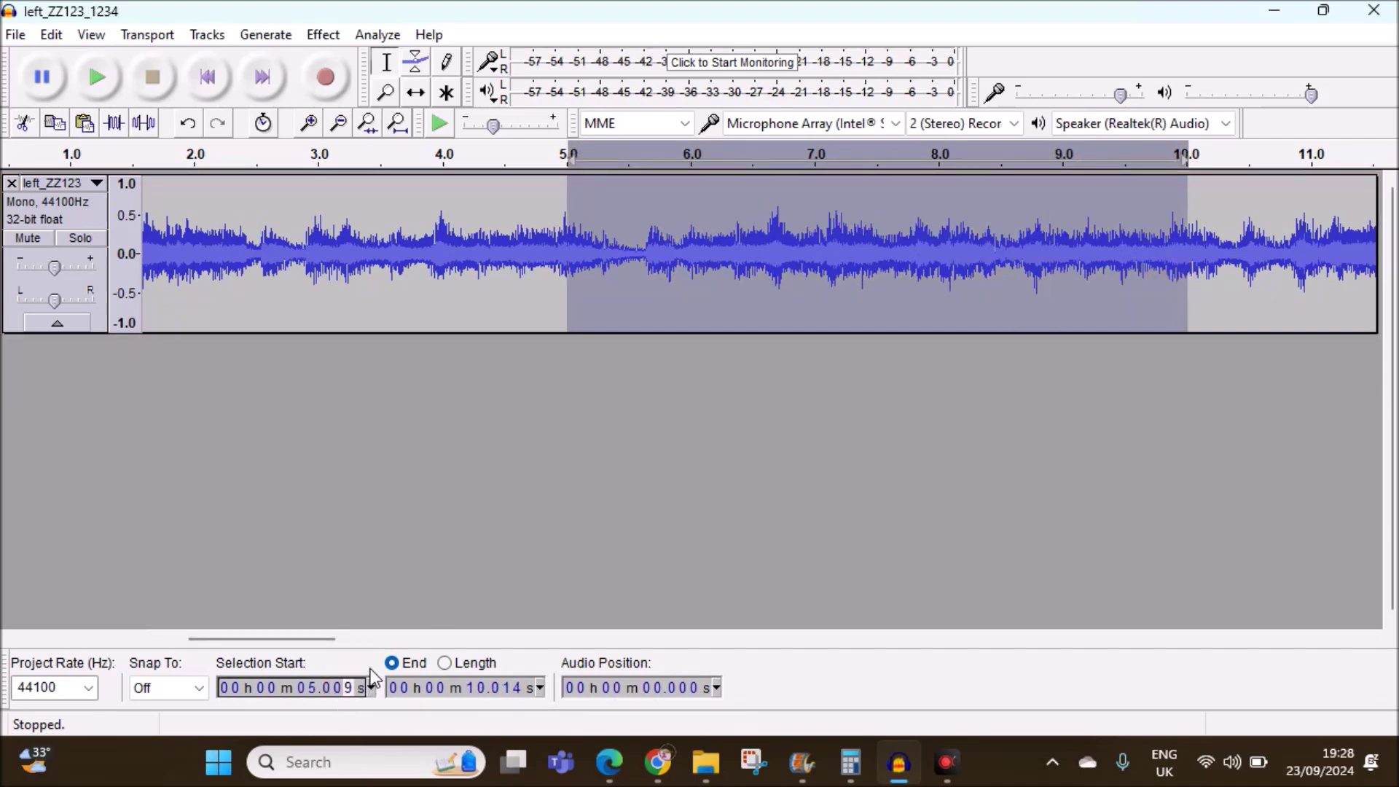
text(0)
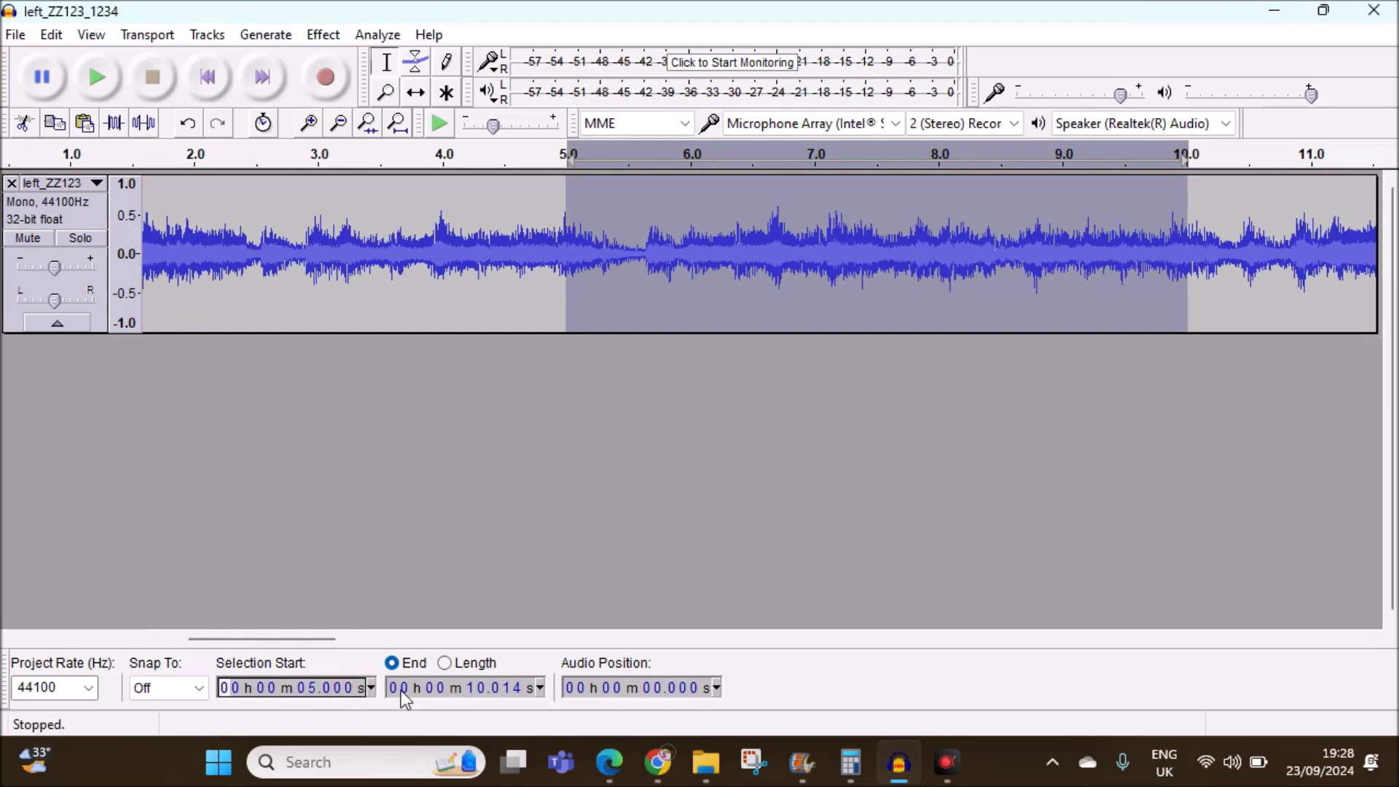
click(510, 691)
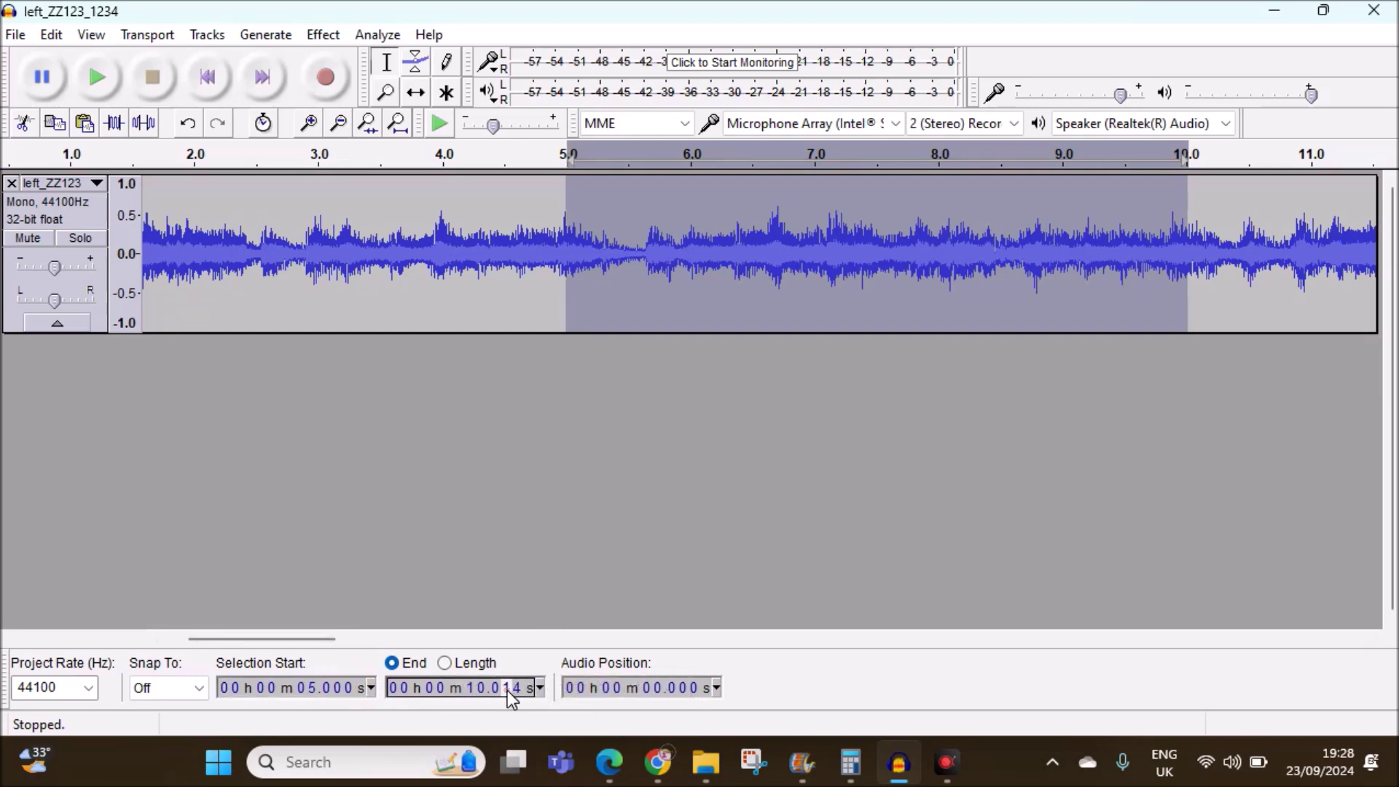
text(0)
click(519, 694)
text(00)
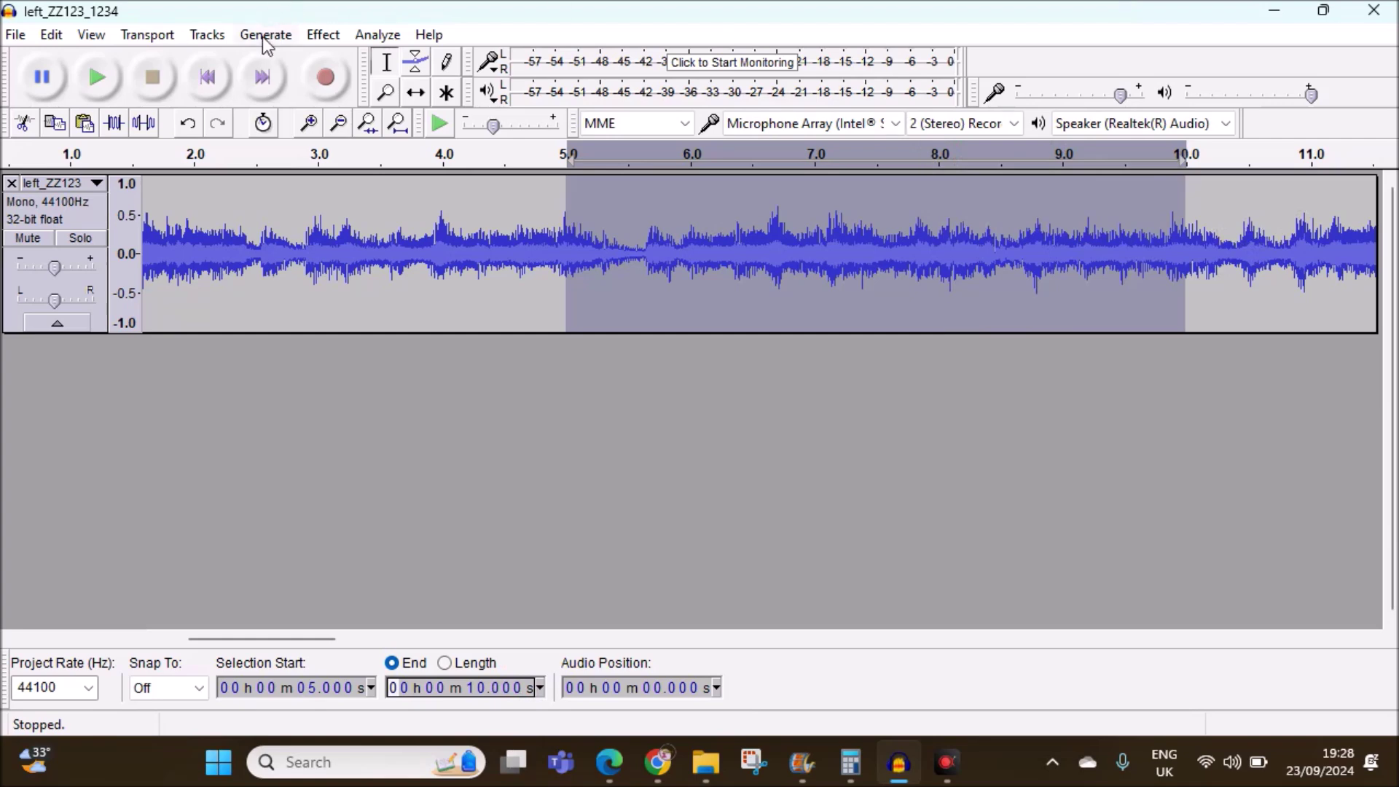
click(321, 38)
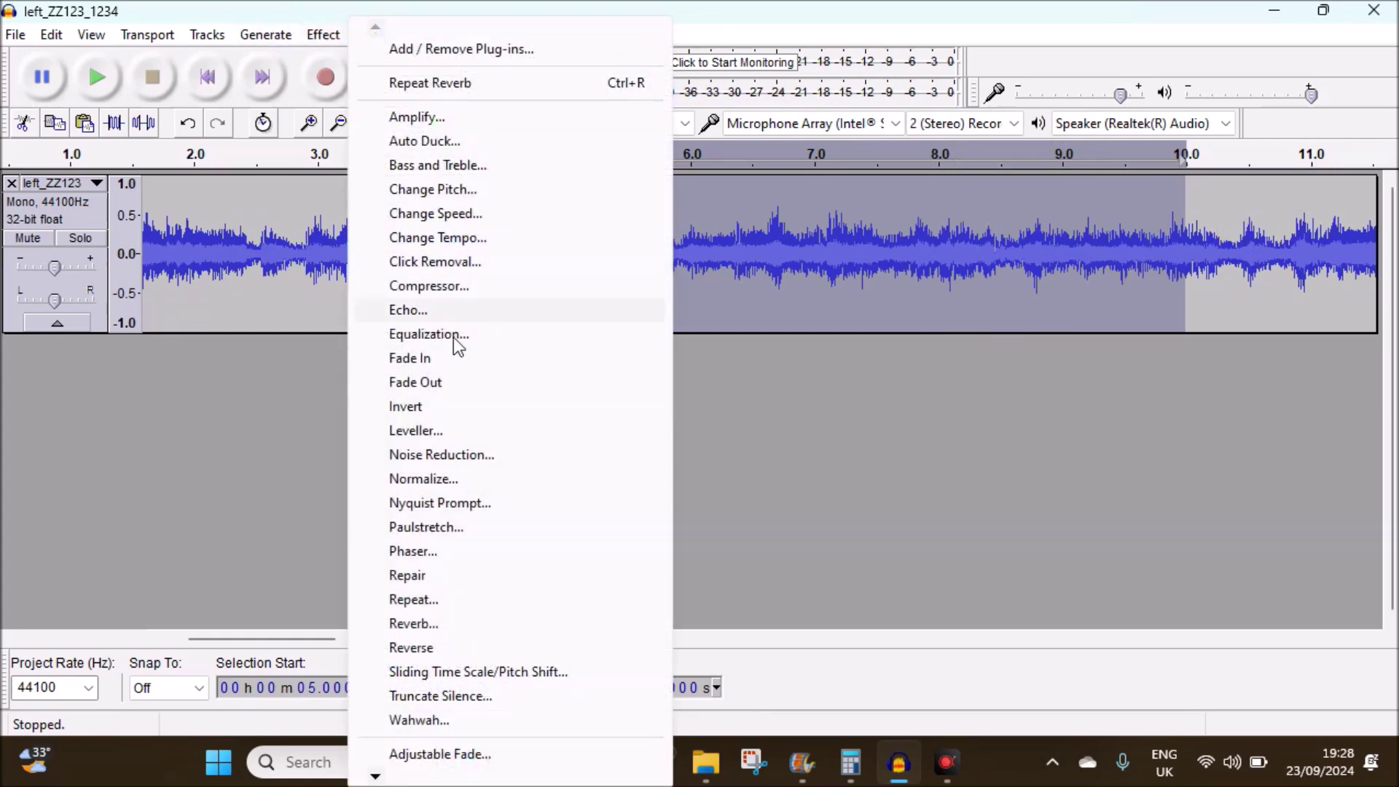
click(462, 386)
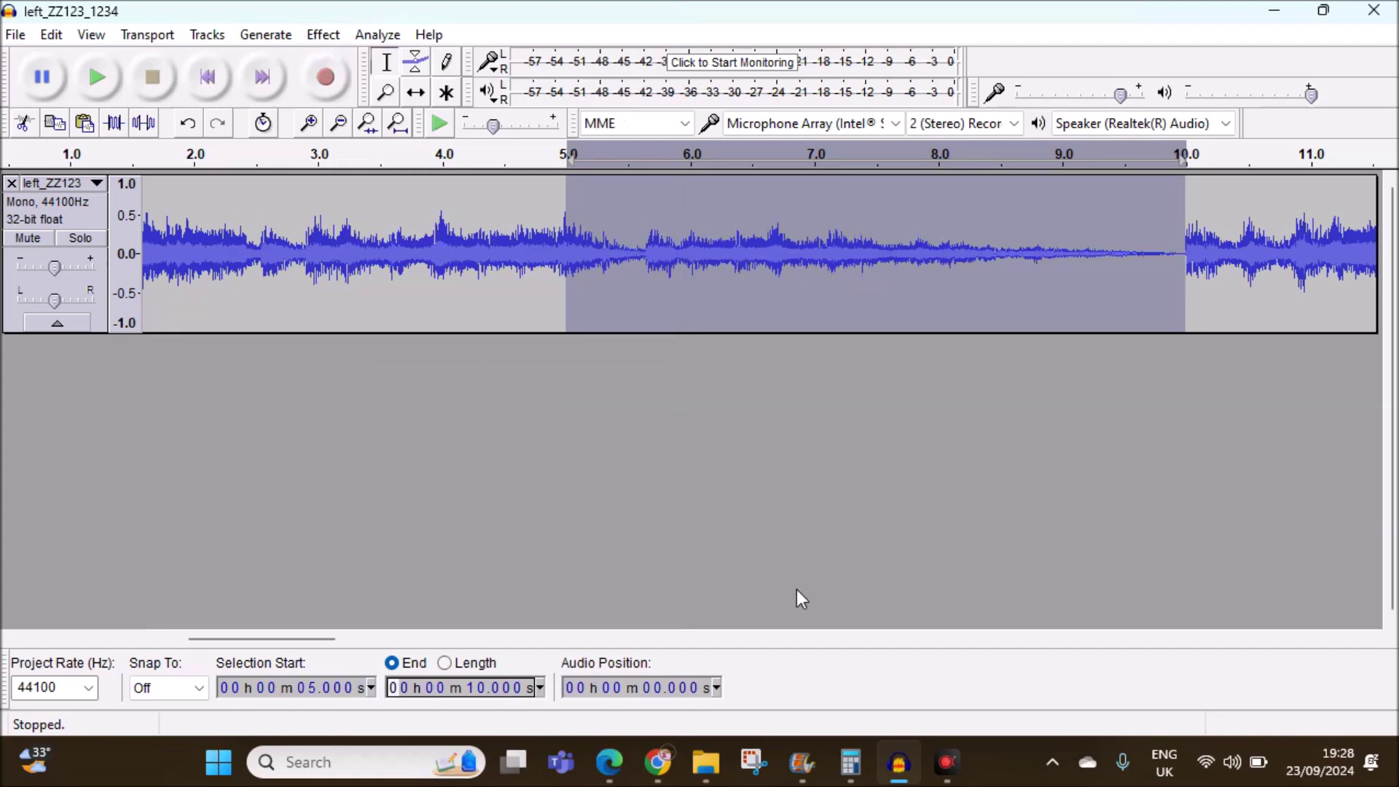
Read question 7's instruction on muting the sound in the exam paper and return to Audacity.
click(621, 760)
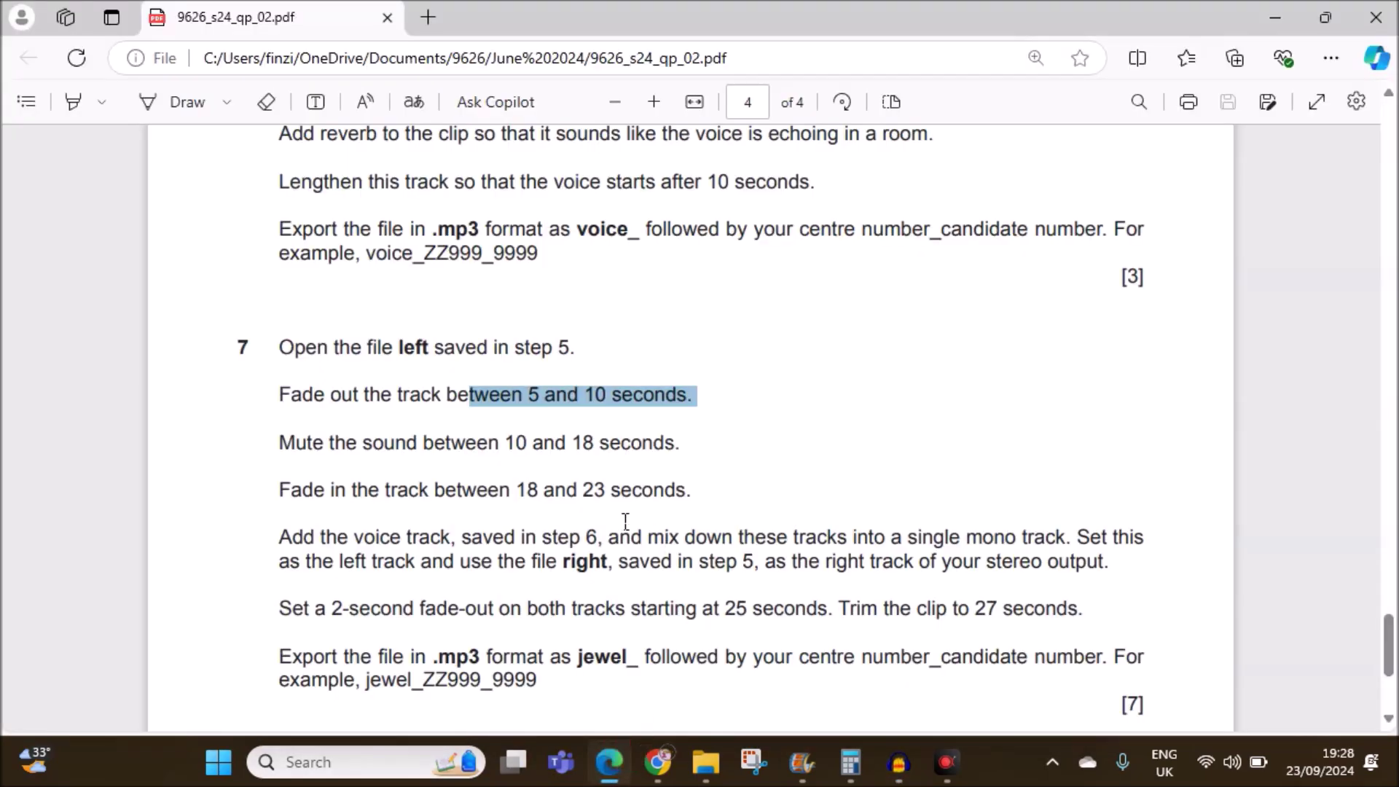
scroll(625, 521, down, 3)
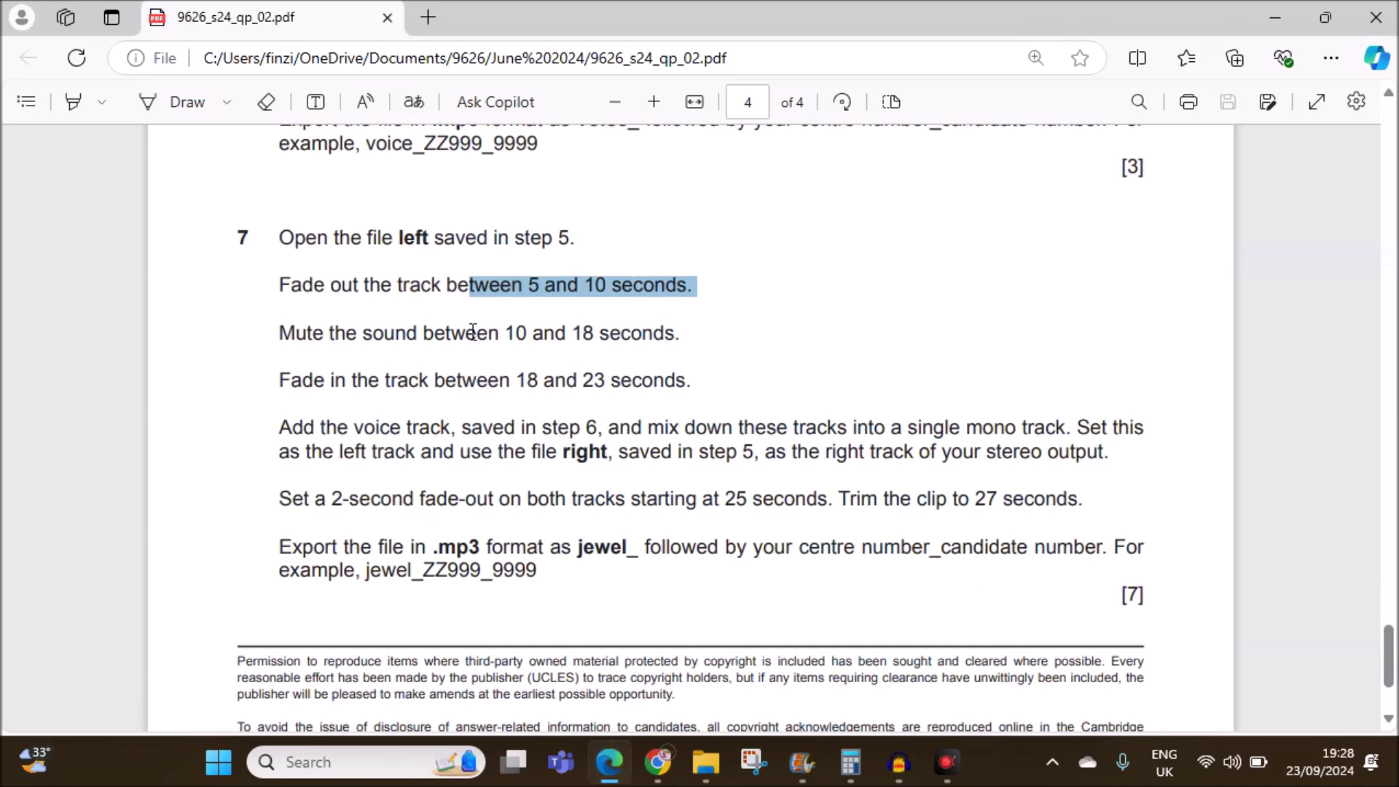
drag(504, 334, 698, 342)
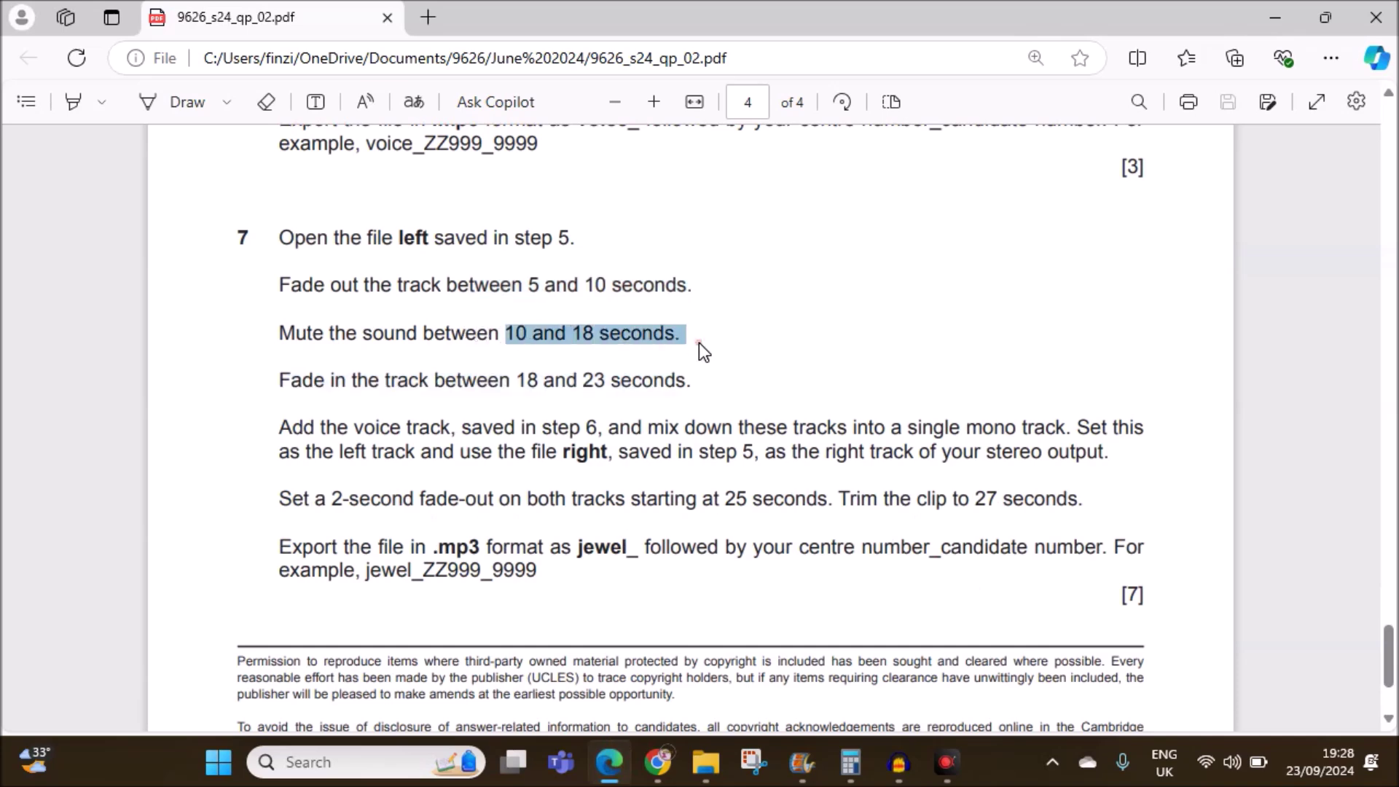
click(915, 765)
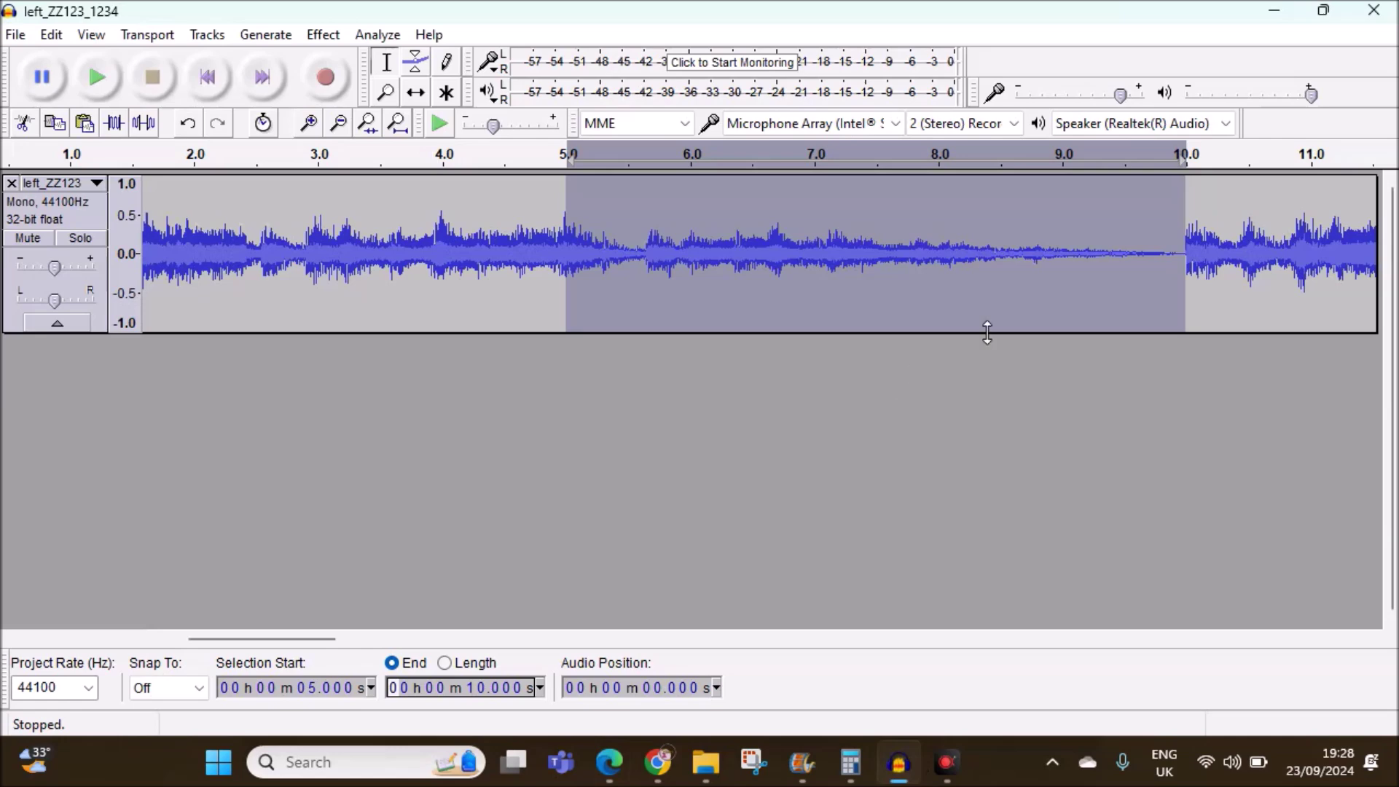
Select the left track's audio from 10.000 to 18.000 seconds and silence that section.
drag(328, 636, 450, 641)
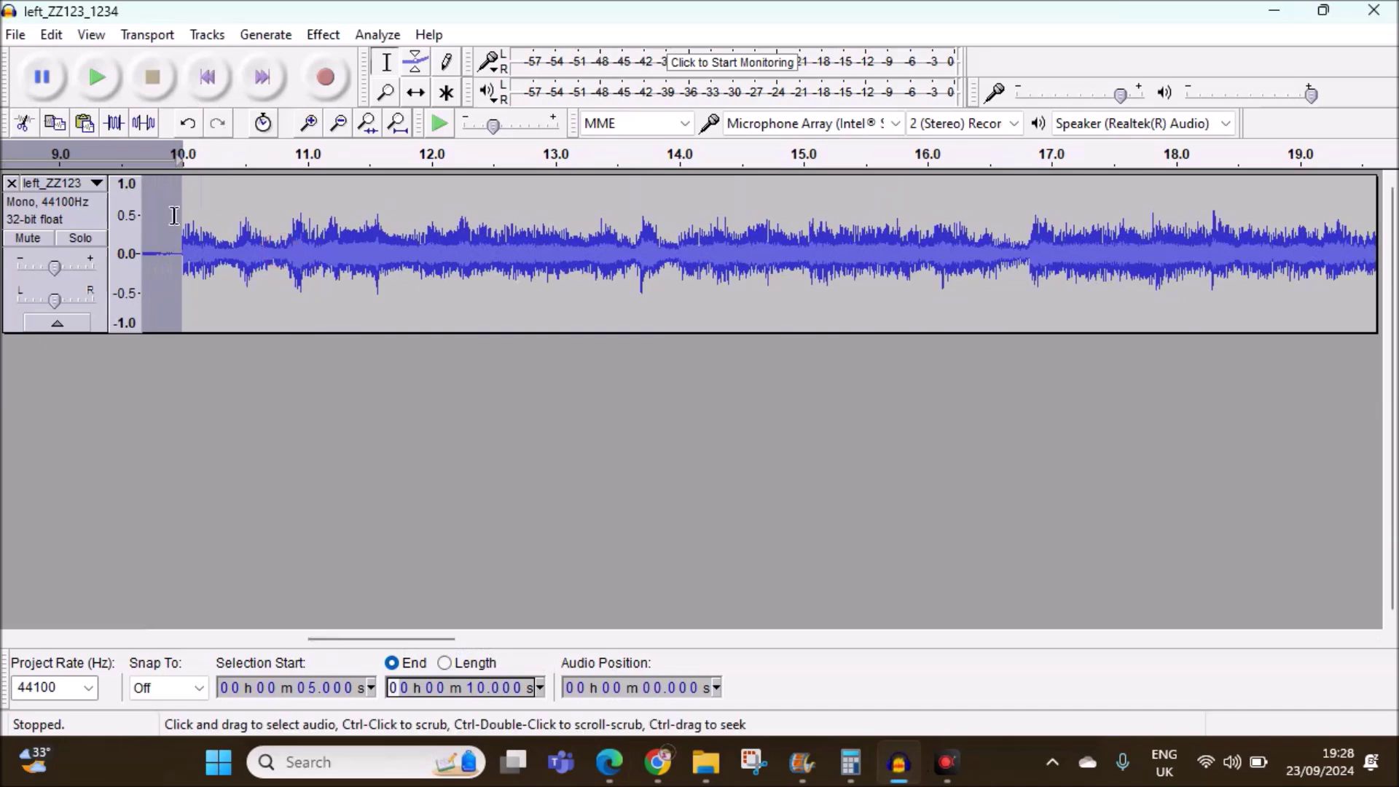
drag(178, 217, 1176, 327)
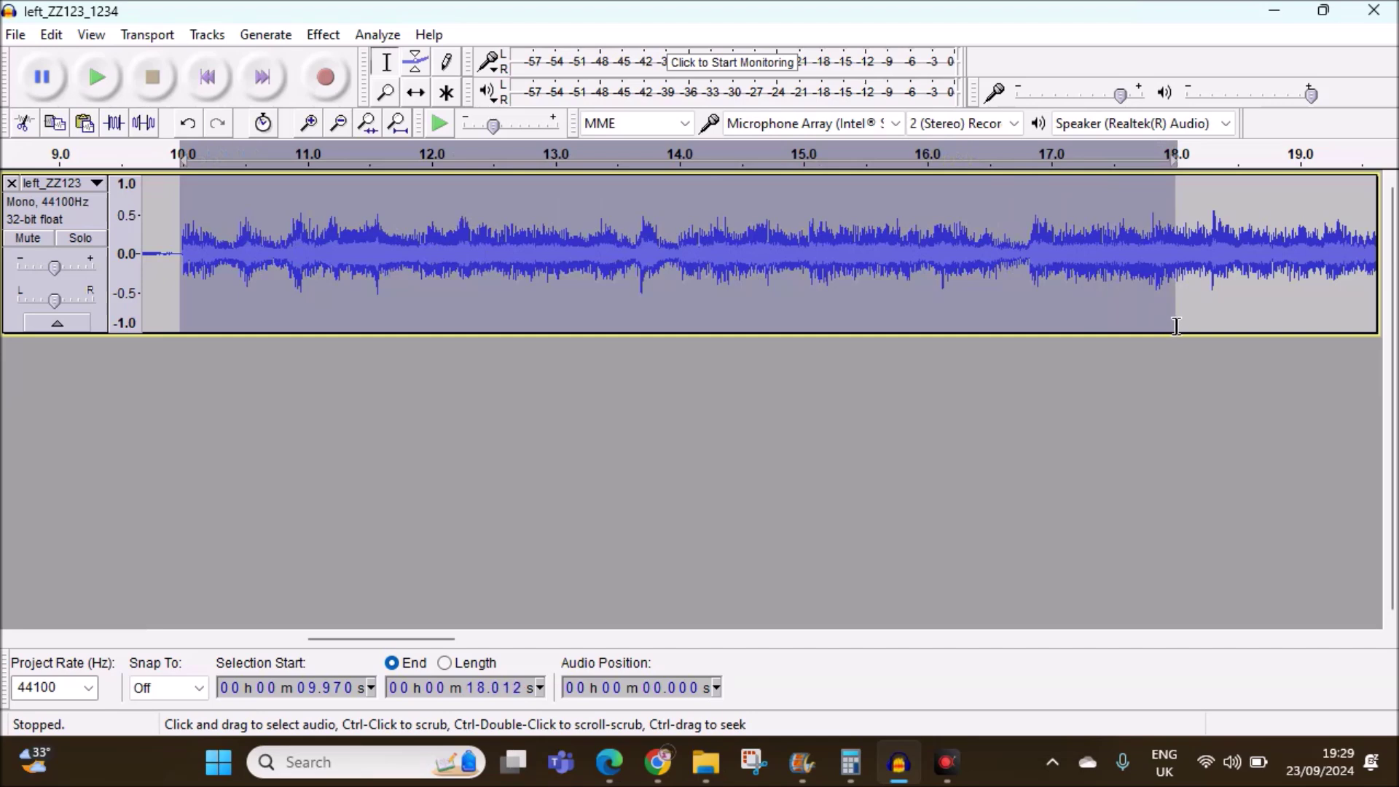
click(306, 690)
click(312, 692)
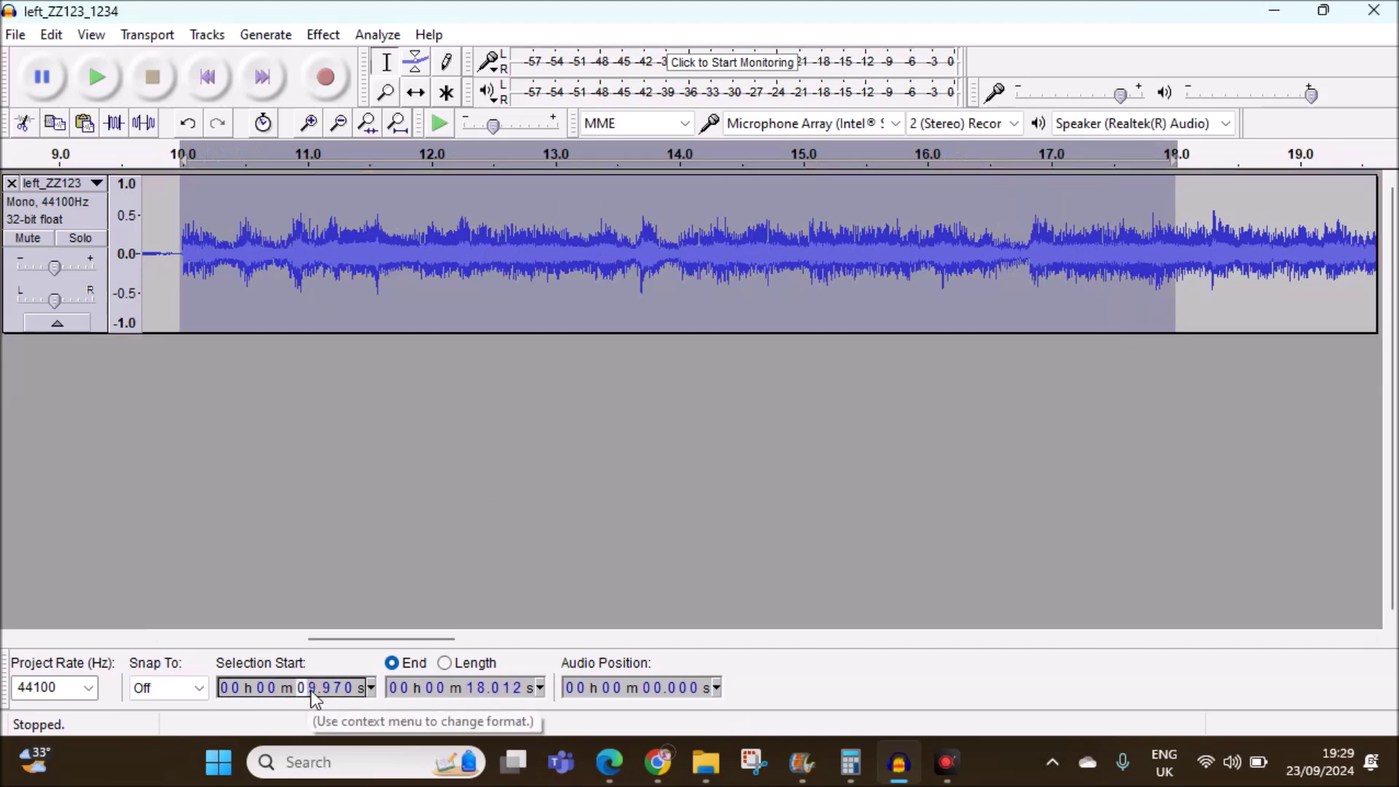
text(10.)
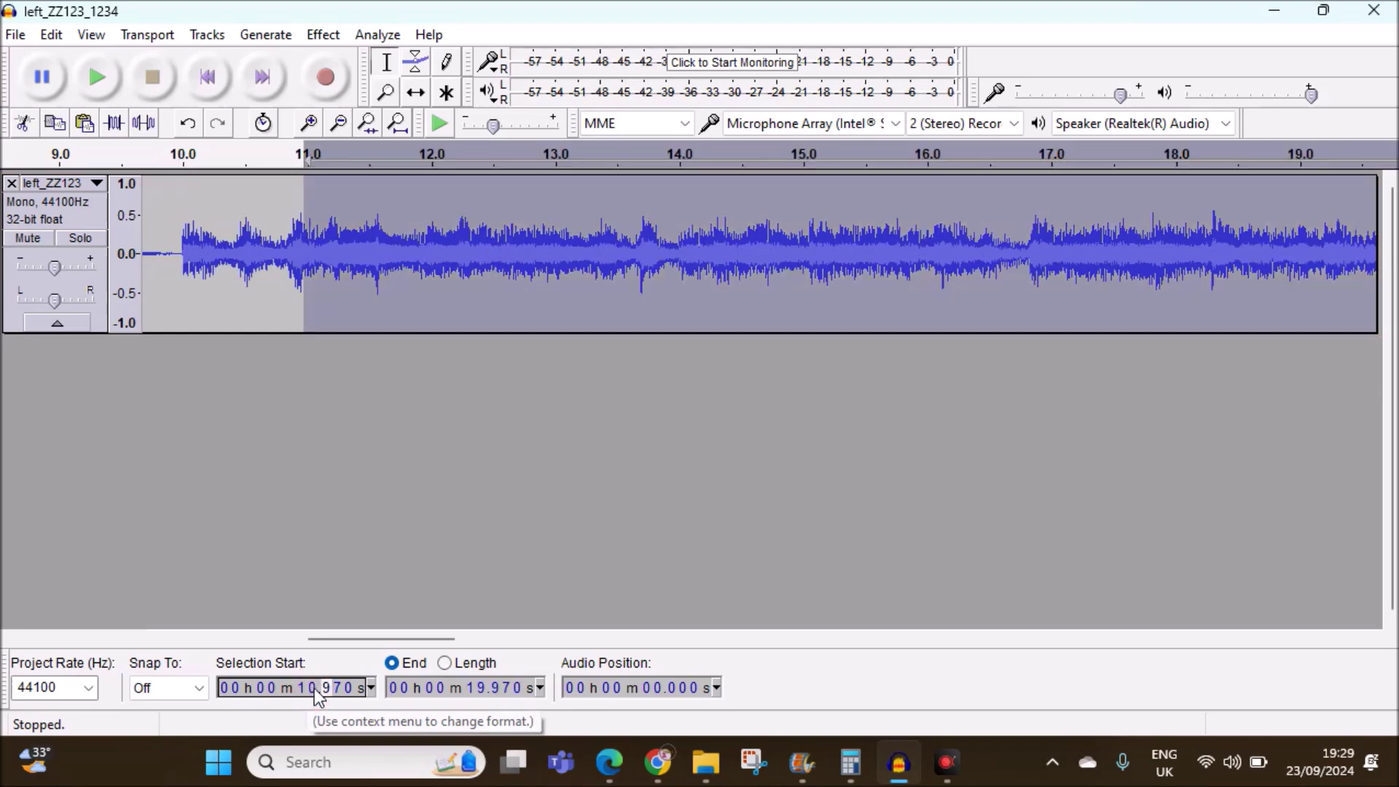
text(00)
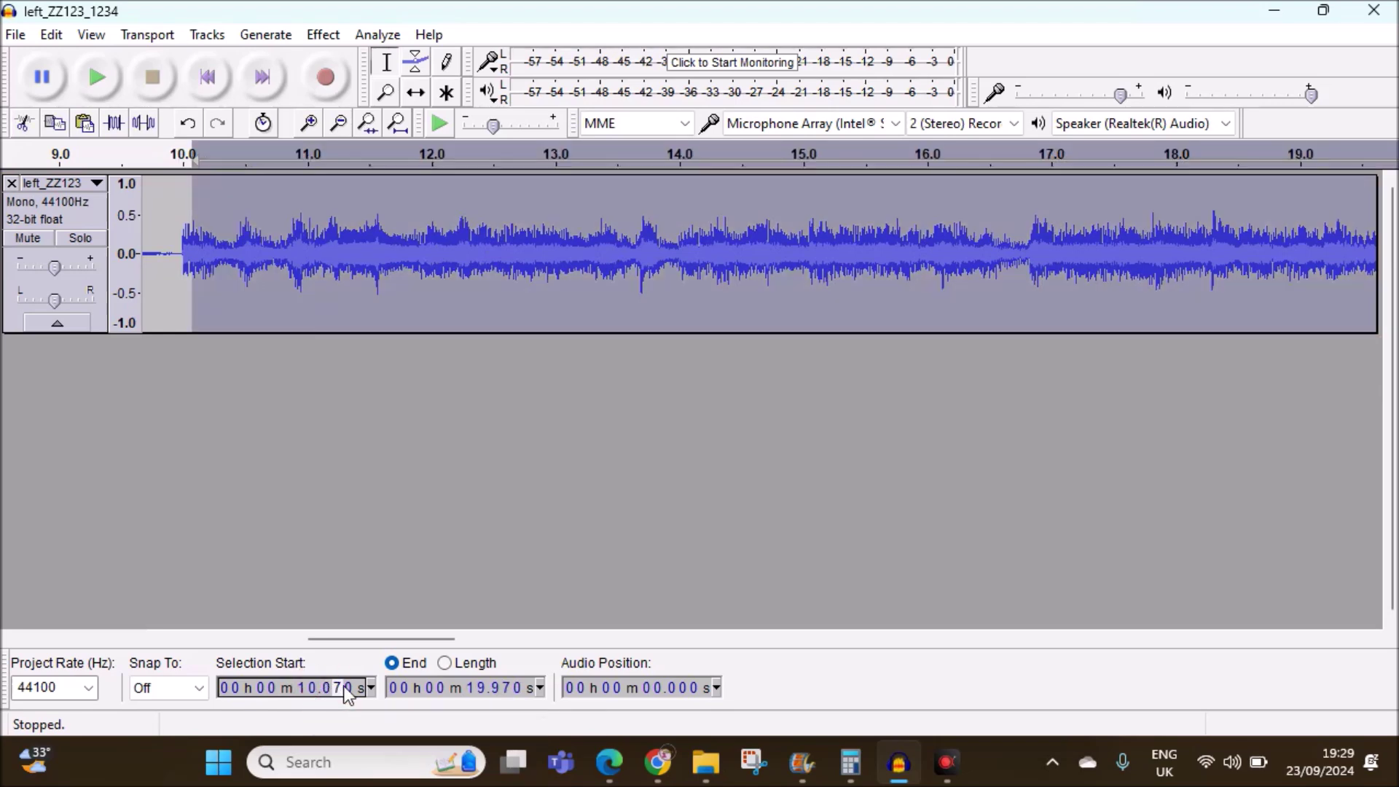
text(0)
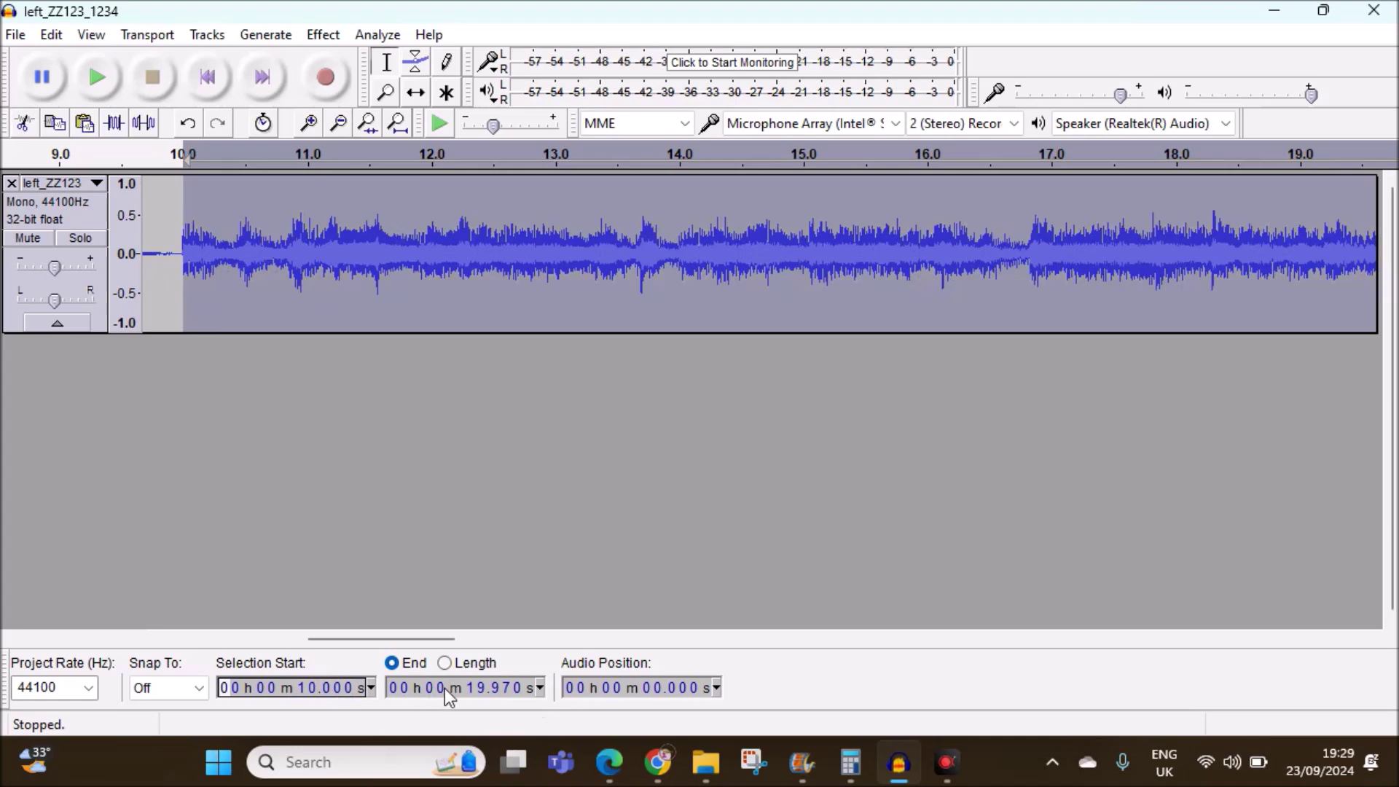
click(483, 688)
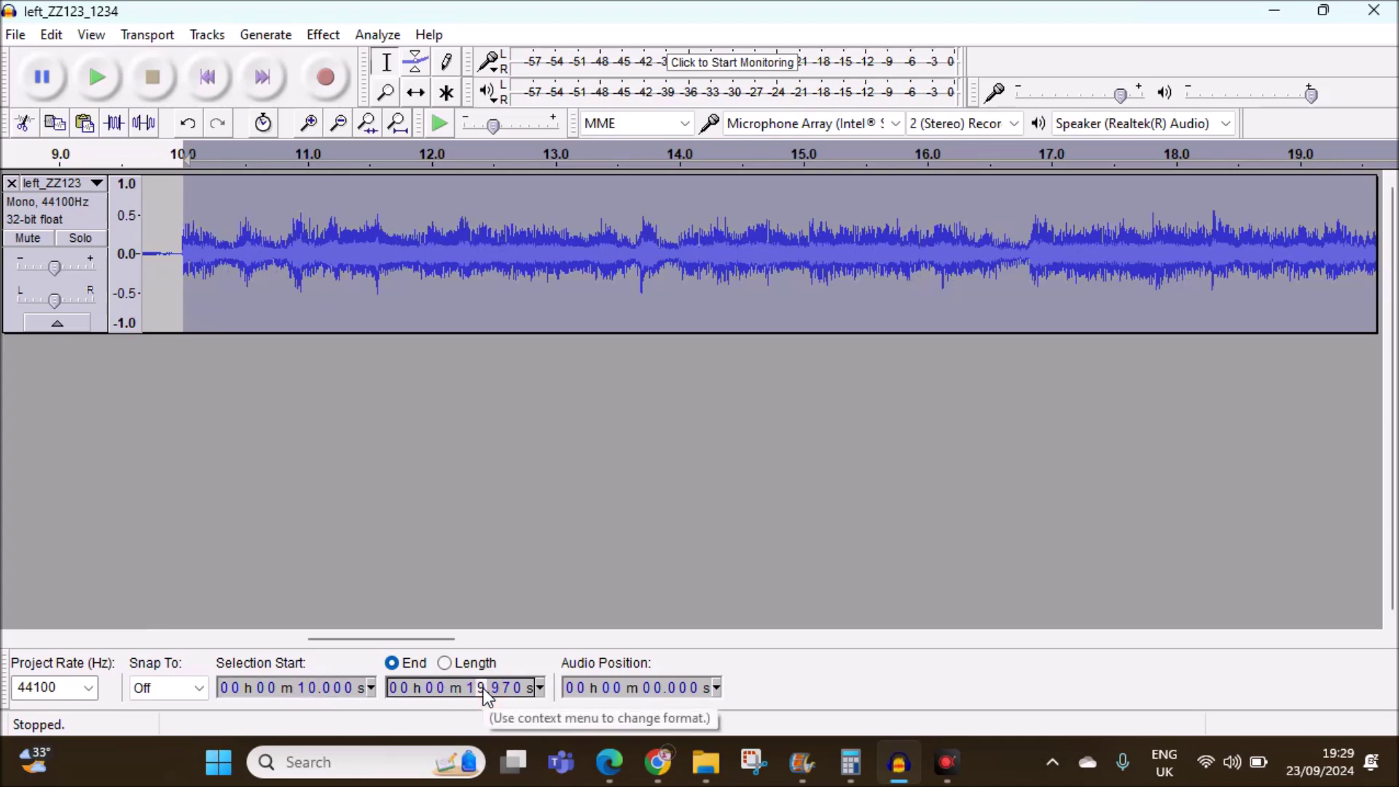
text(8.)
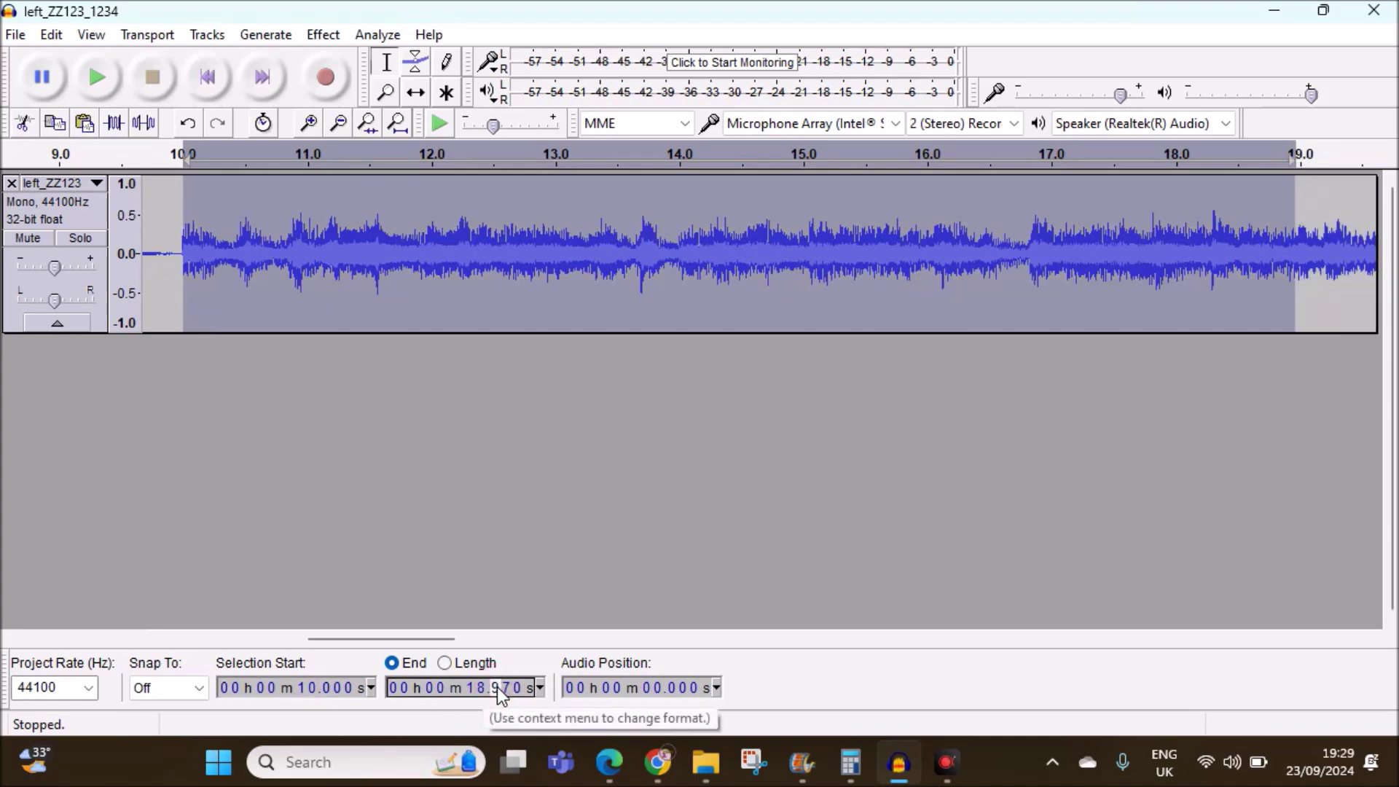
text(00)
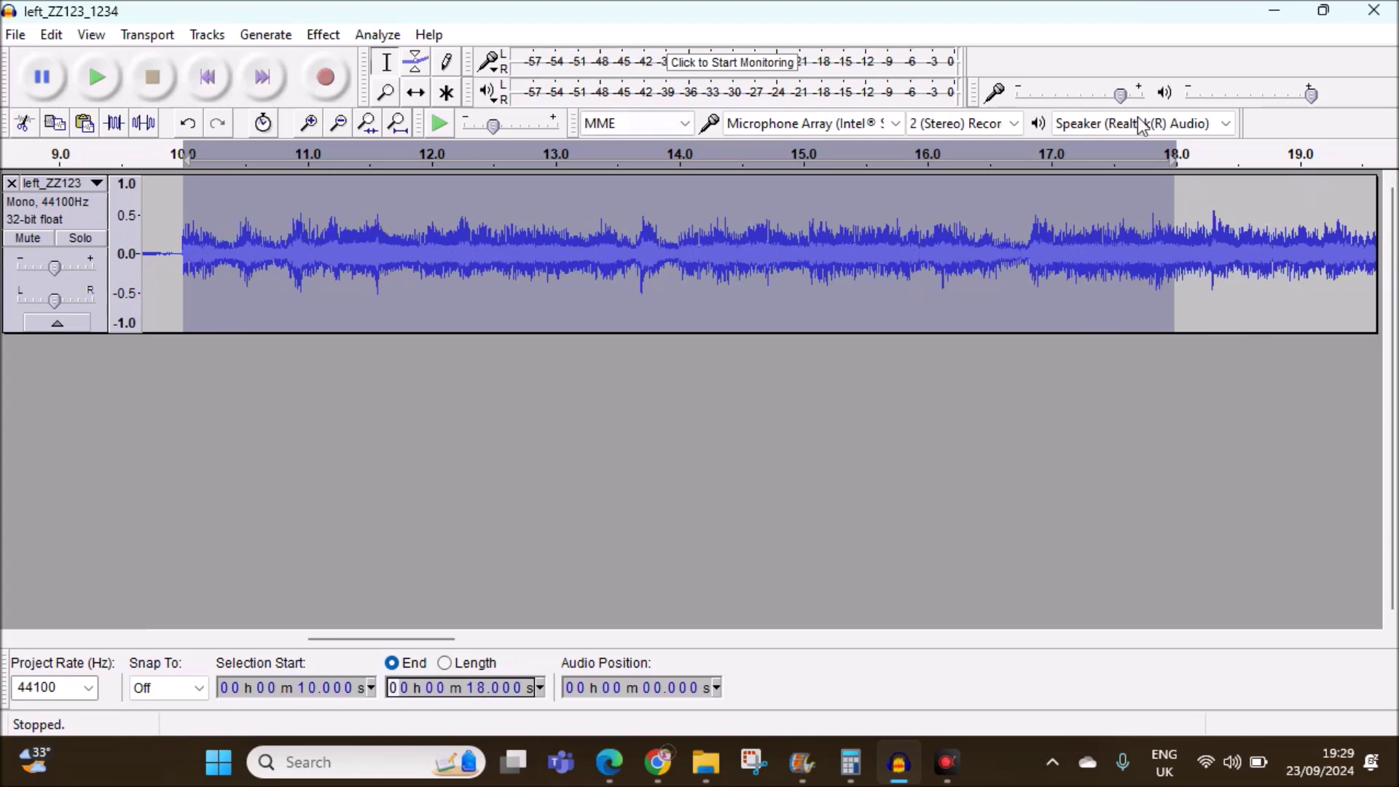
click(44, 34)
mouse_move(257, 254)
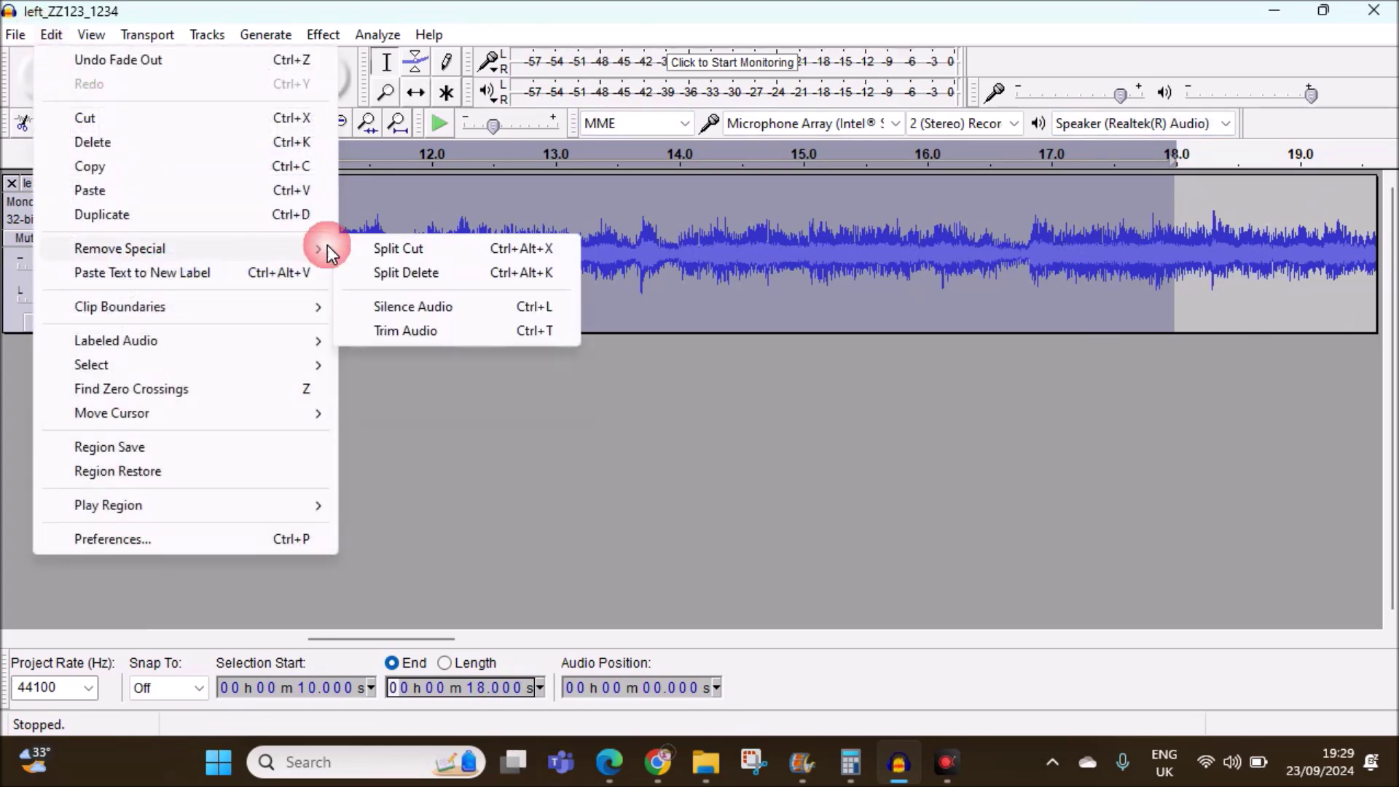
click(427, 308)
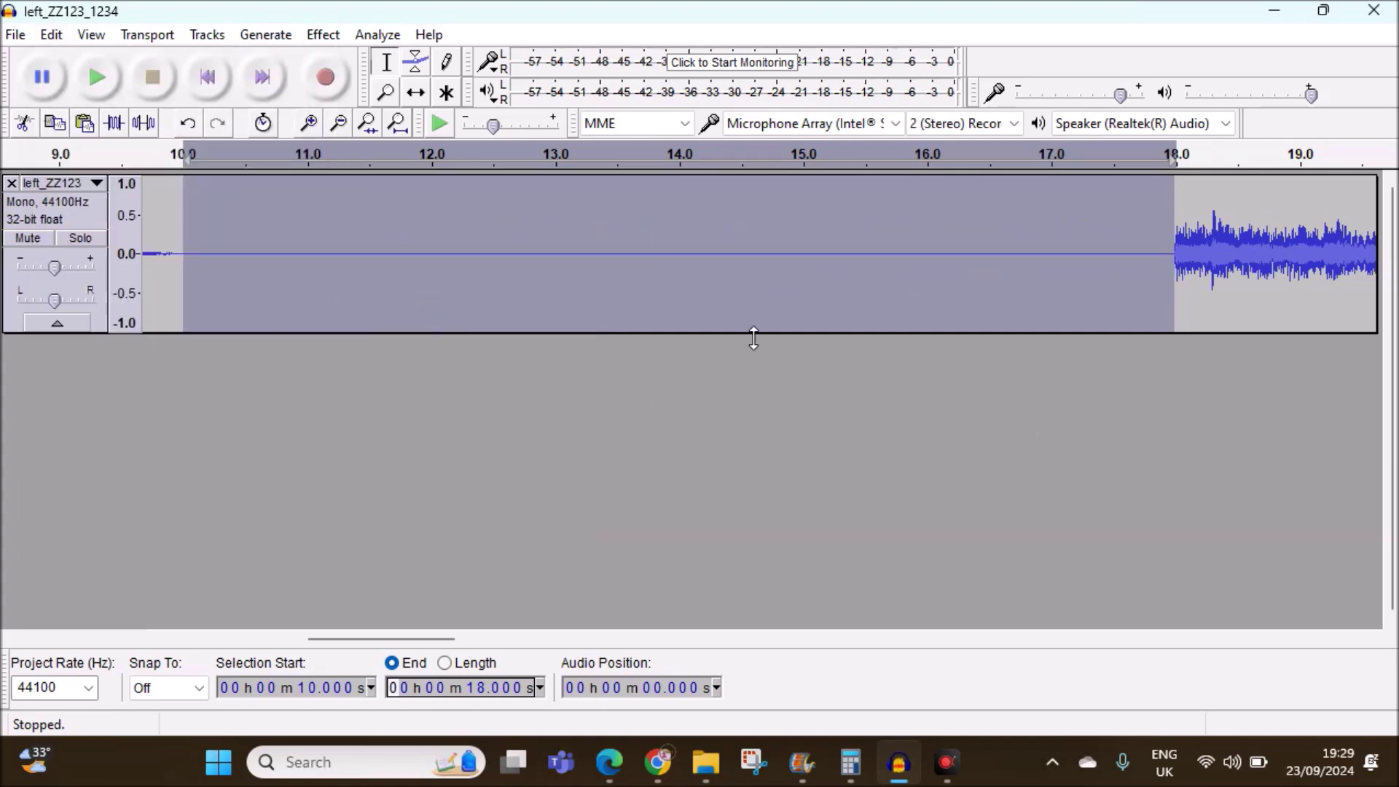
Read question 7's fade-in instruction in the exam paper and return to Audacity.
click(612, 765)
scroll(578, 530, down, 2)
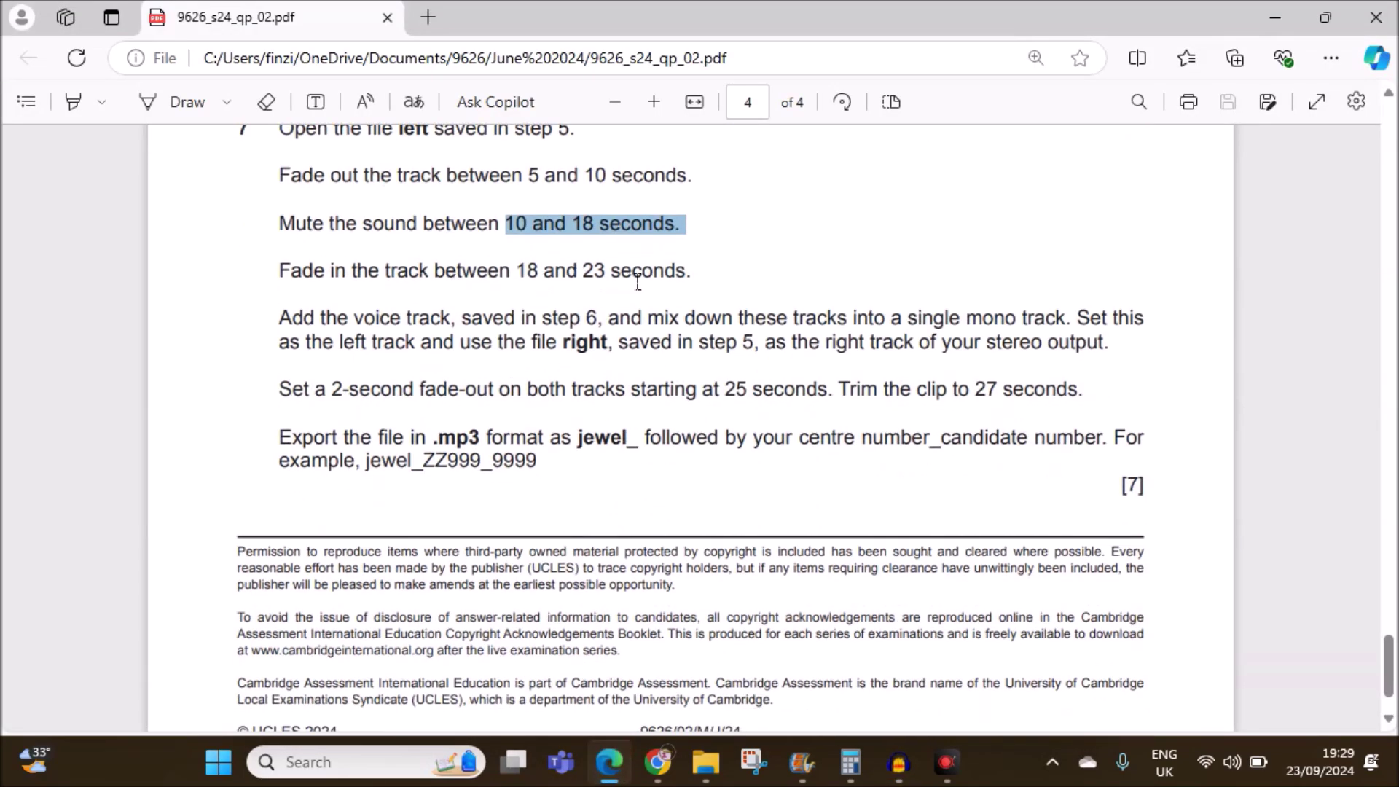
click(899, 762)
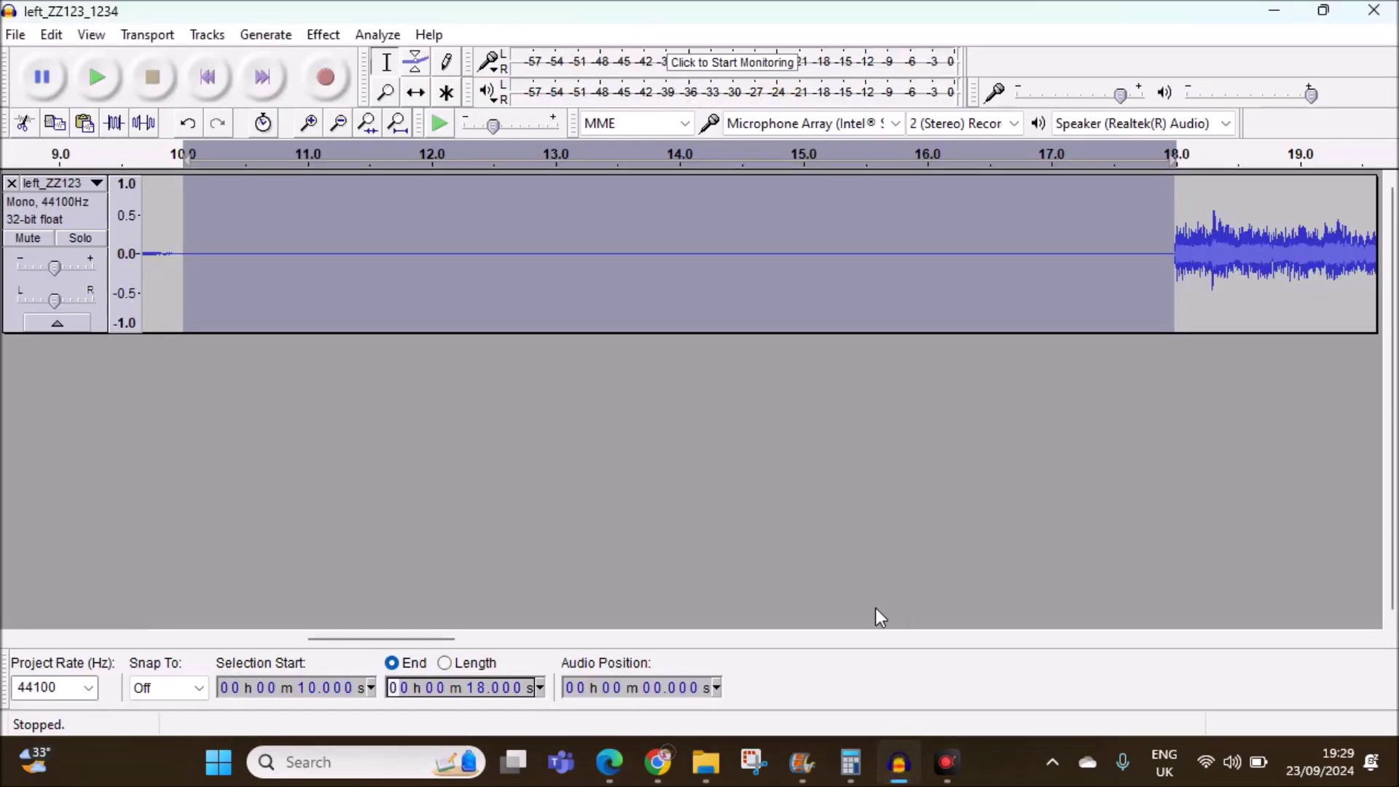
Select the left track's audio from 18.000 to 23.000 seconds and apply Fade In to it.
drag(425, 641, 519, 640)
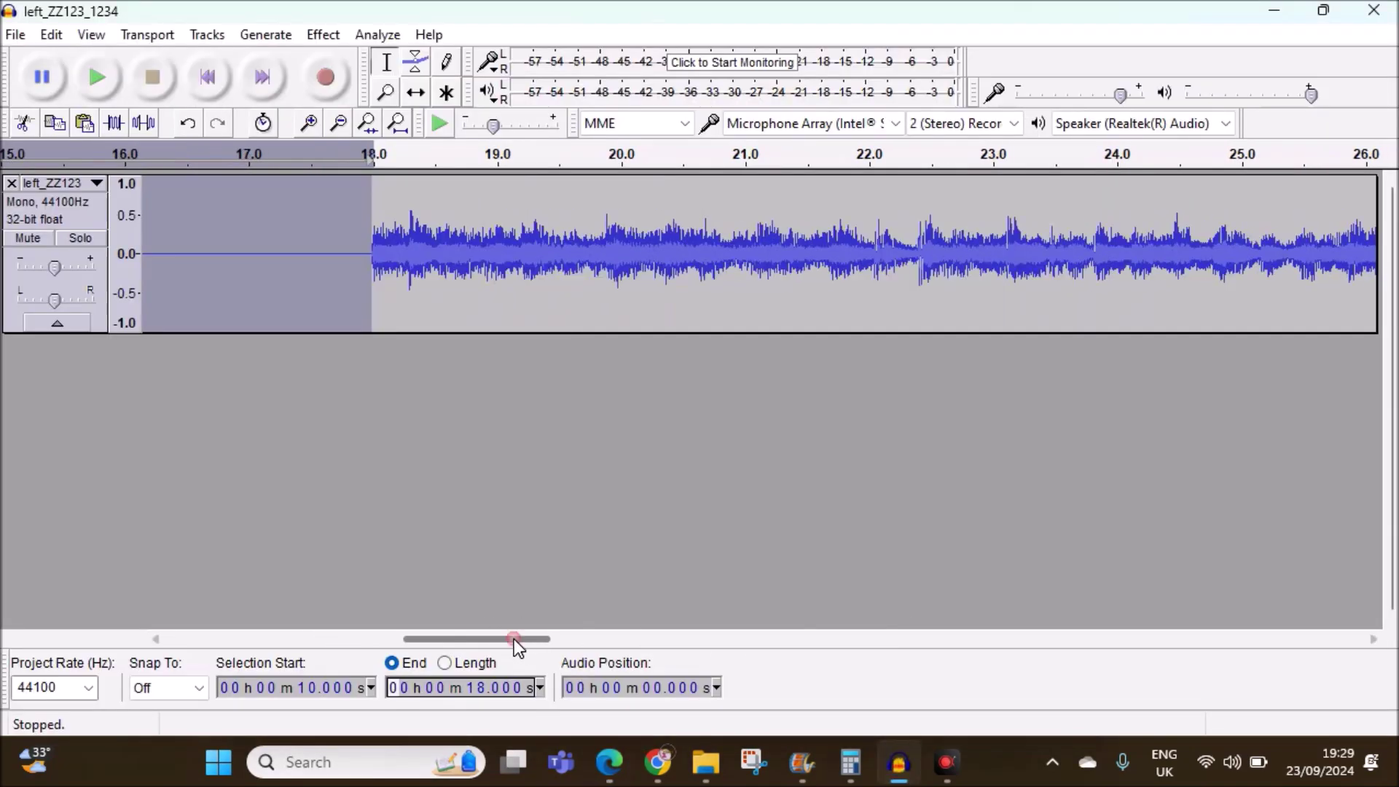
click(379, 197)
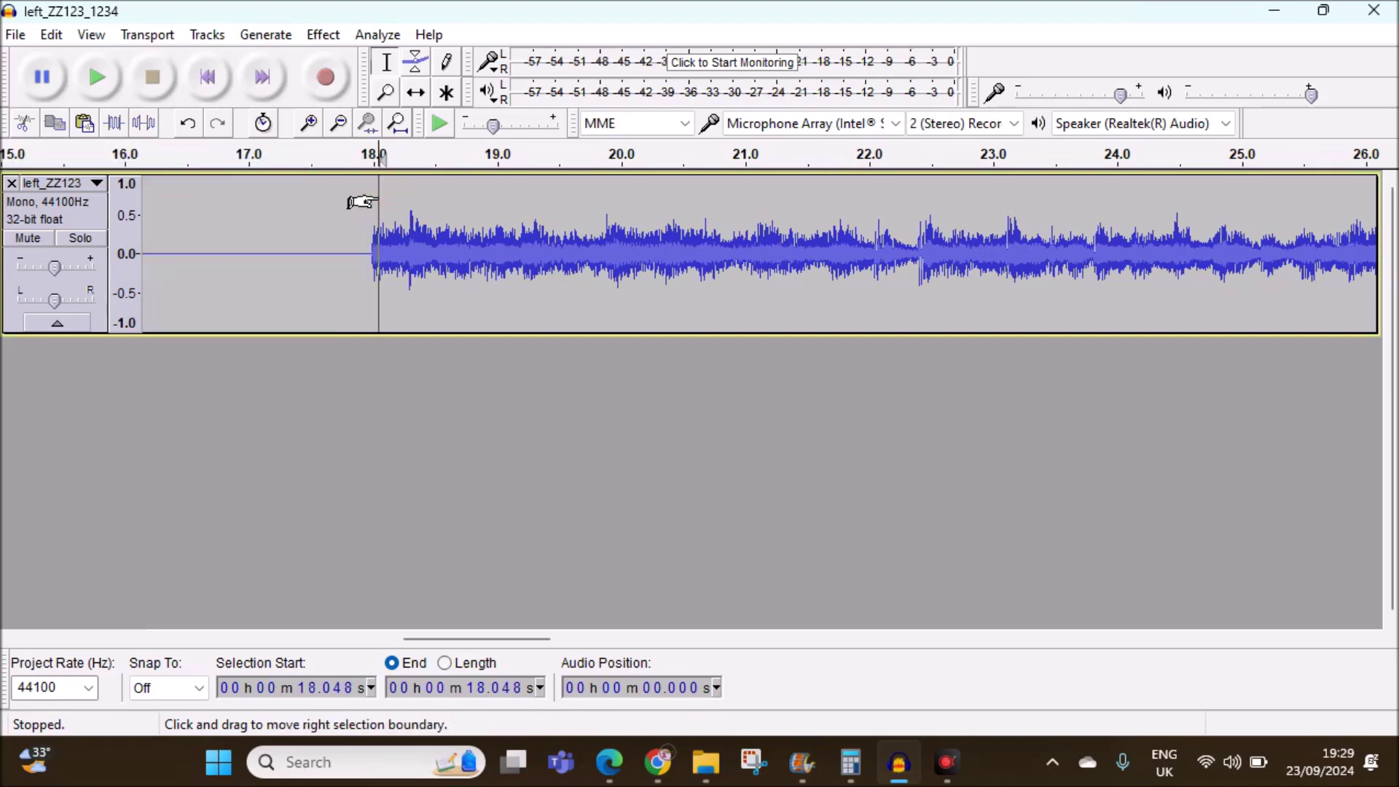
drag(371, 191, 994, 287)
click(597, 570)
click(314, 683)
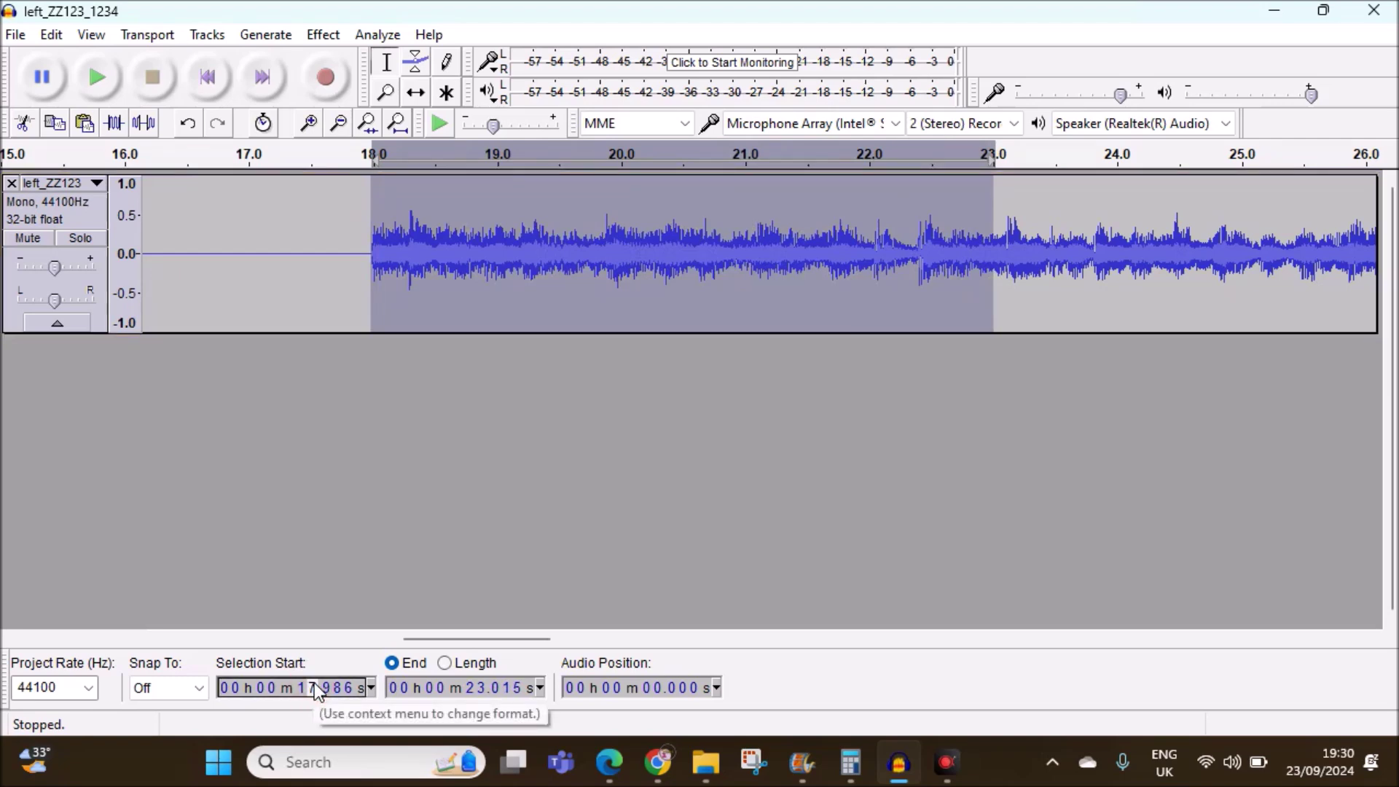
text(8.000)
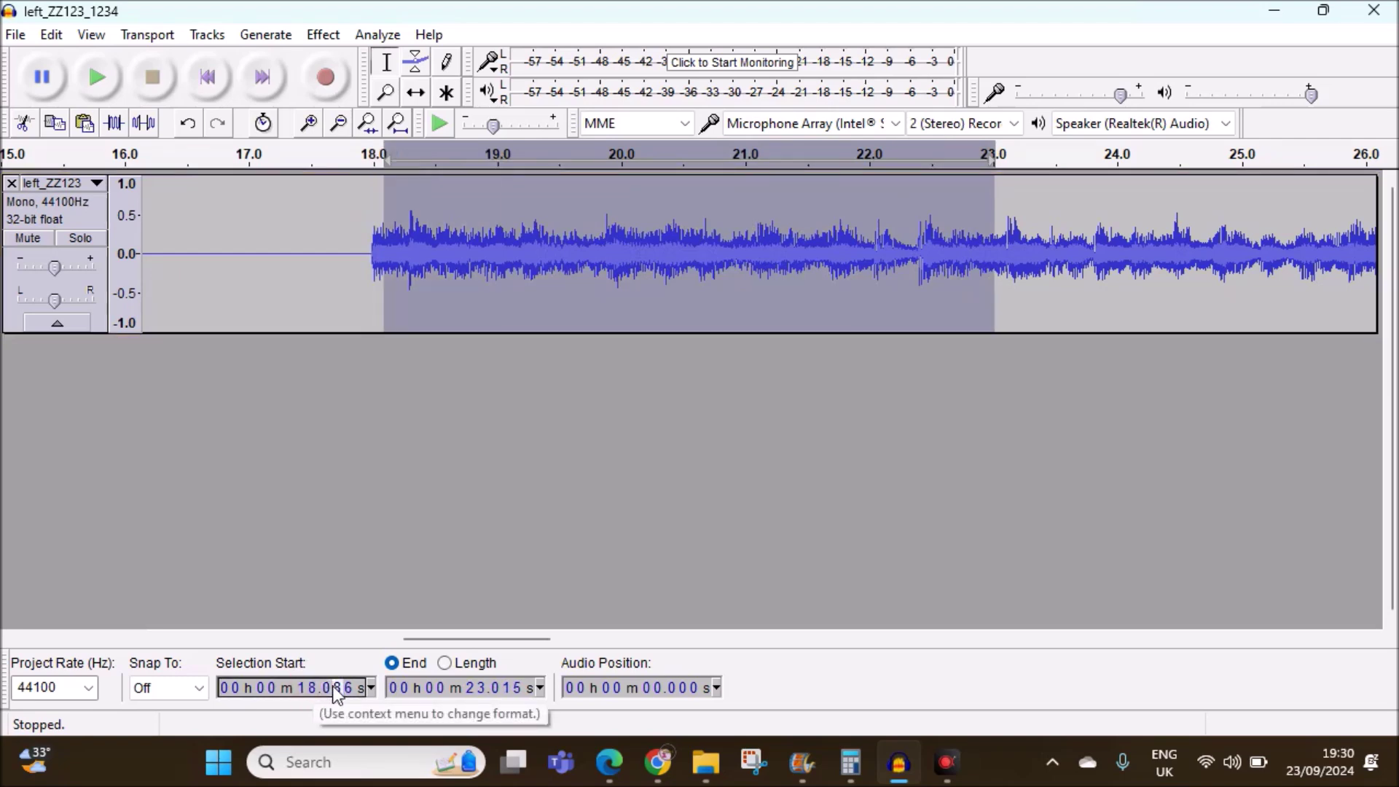
click(507, 689)
text(00)
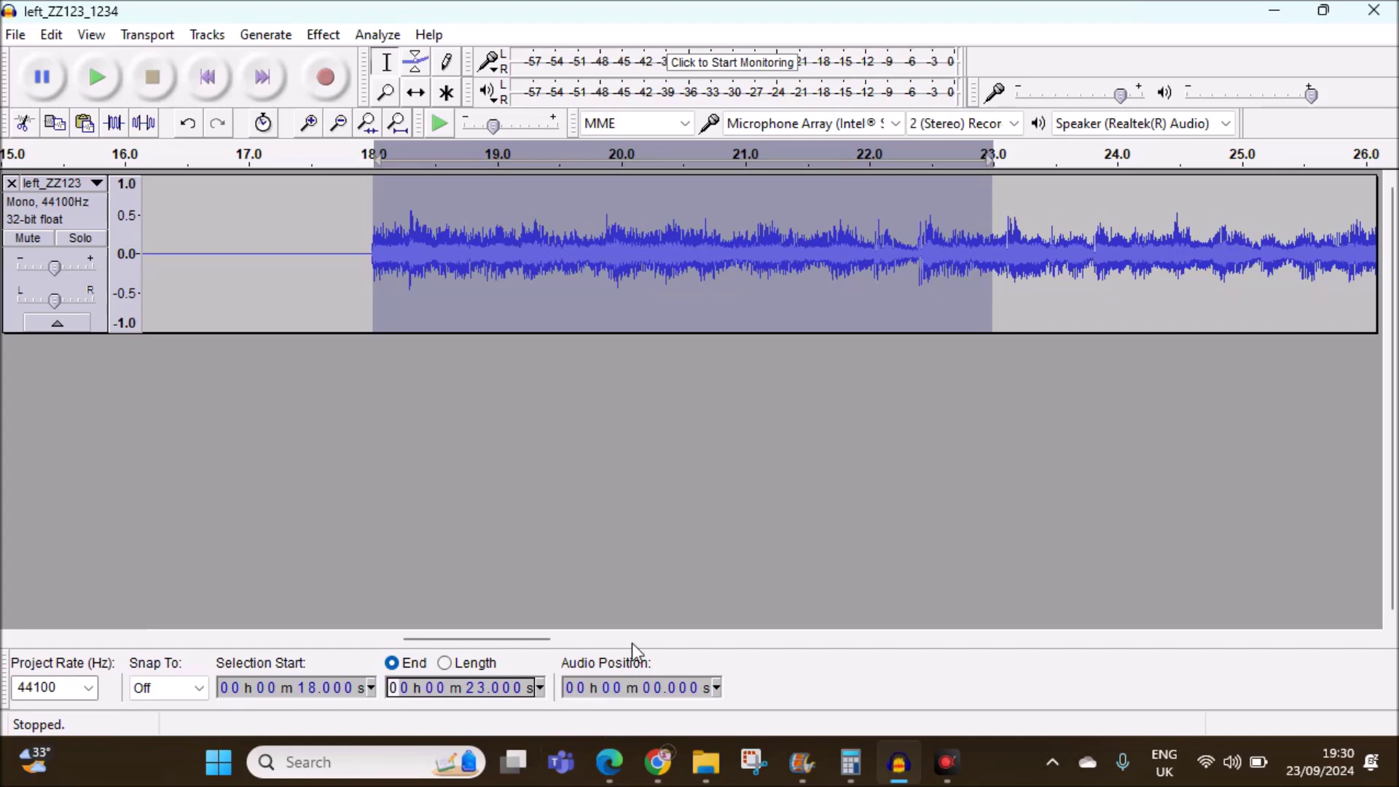
click(318, 36)
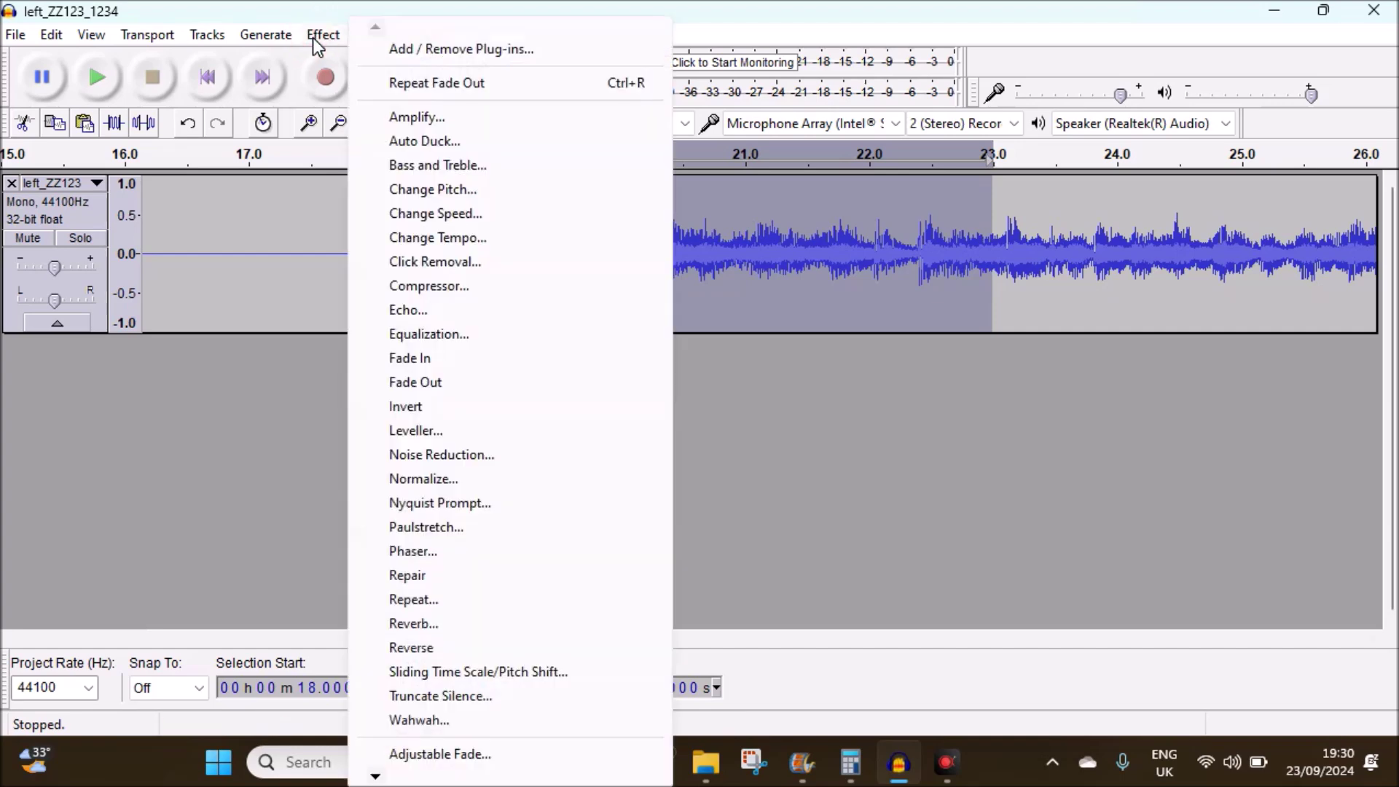
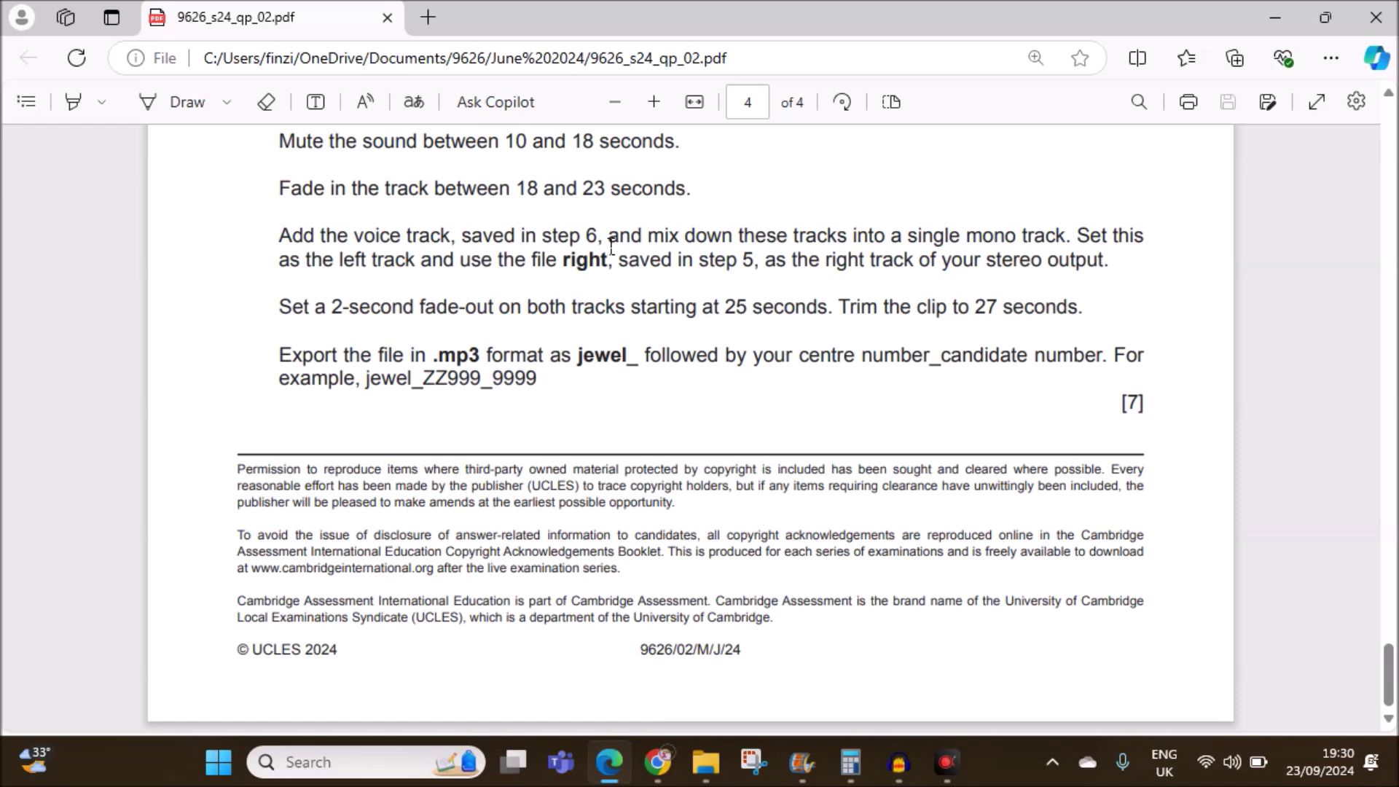
Read question 7's instruction on adding the voice track in the exam paper and return to Audacity.
scroll(532, 418, up, 3)
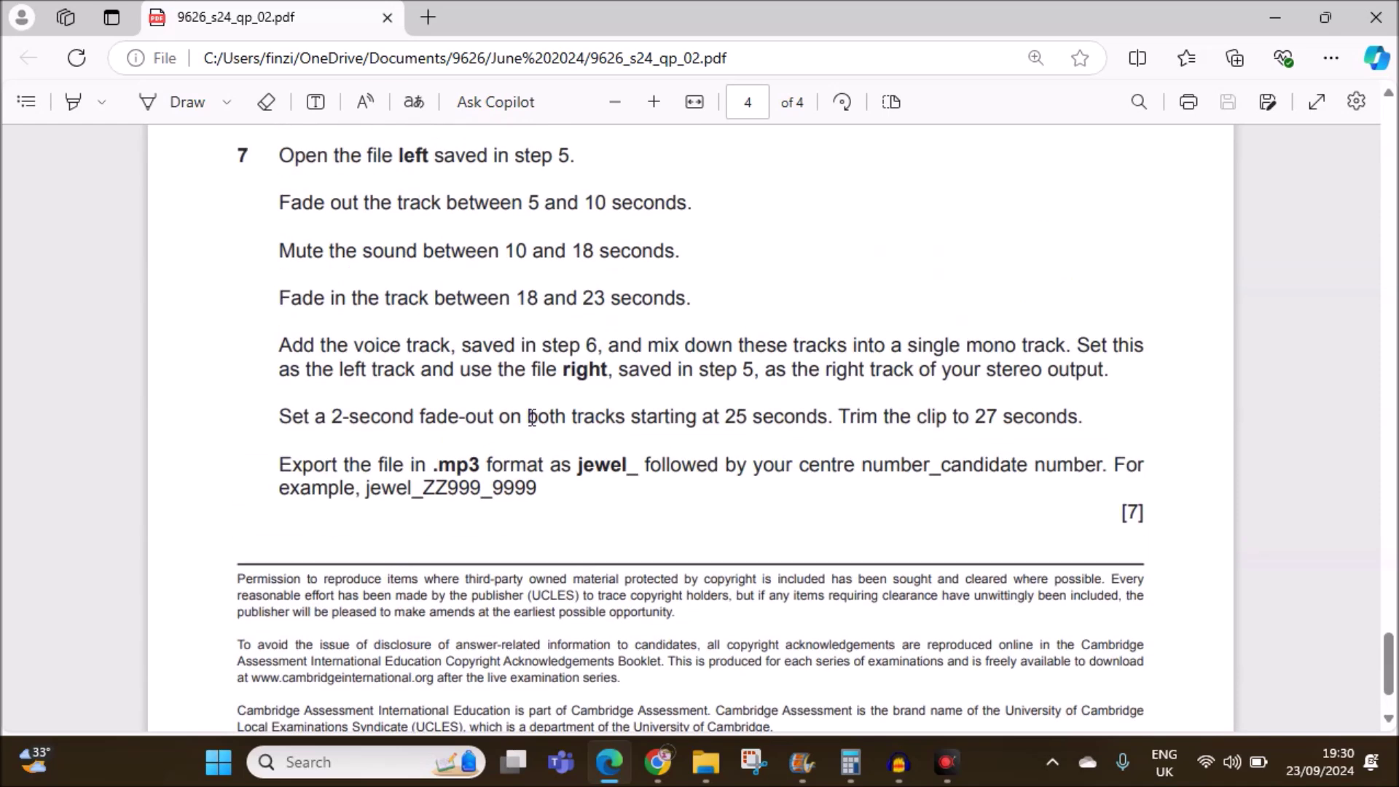
scroll(532, 419, up, 10)
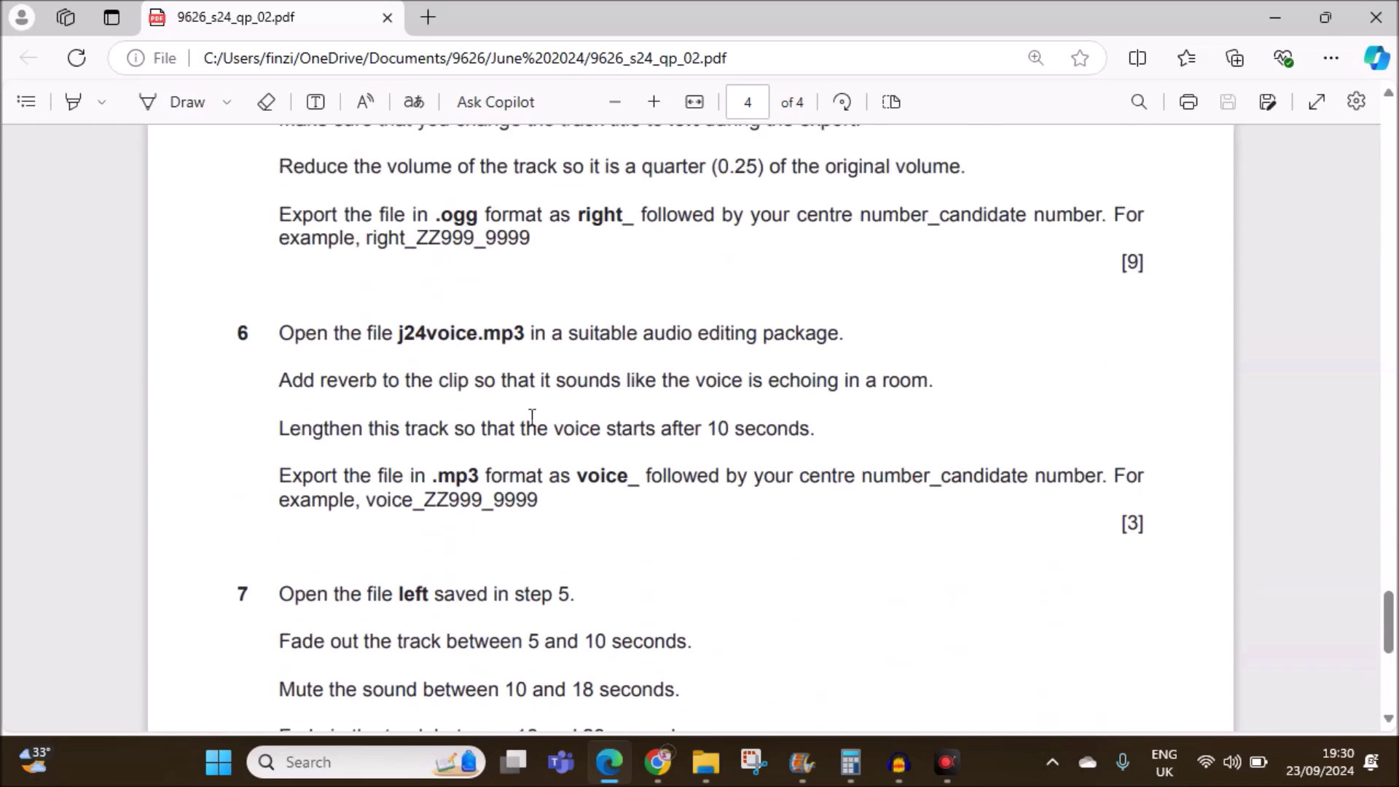
scroll(732, 568, down, 9)
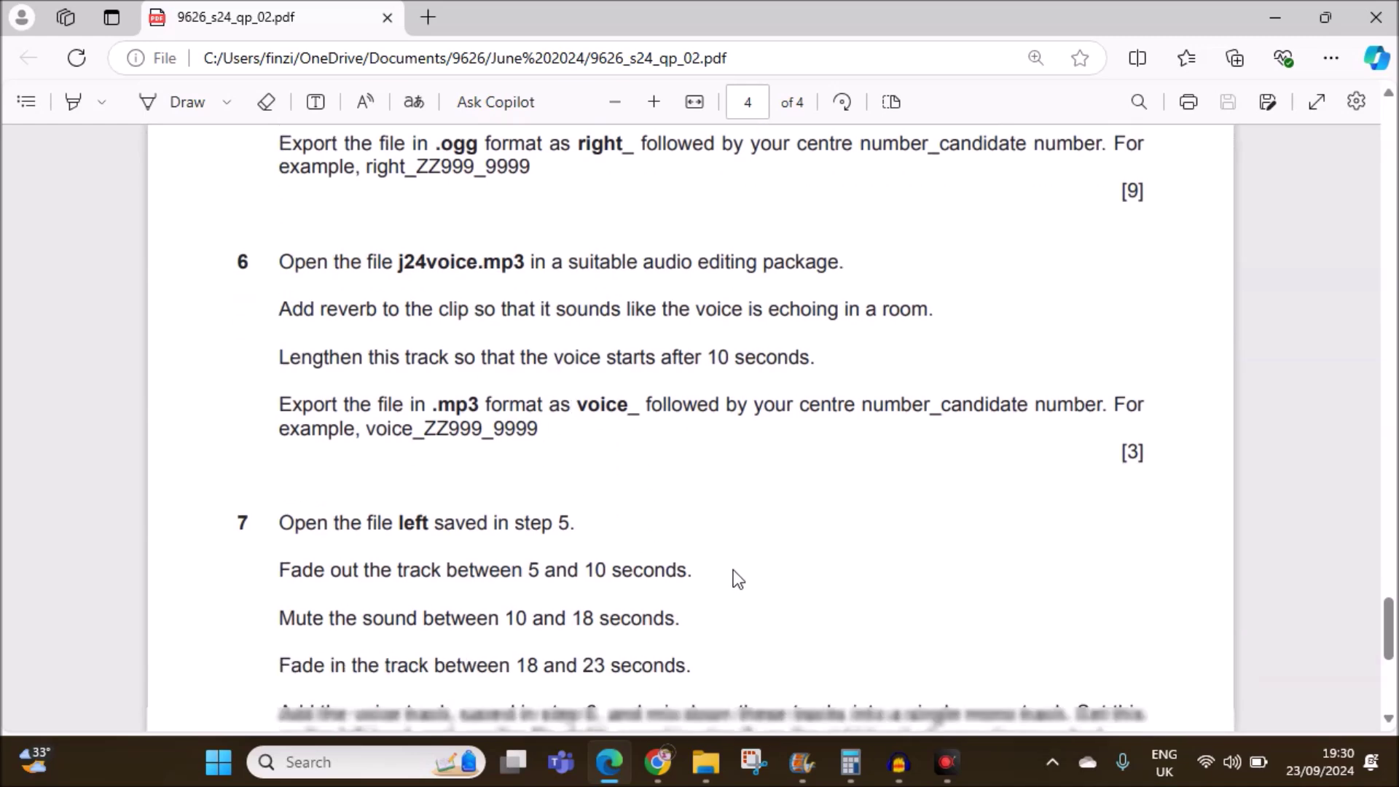
click(910, 772)
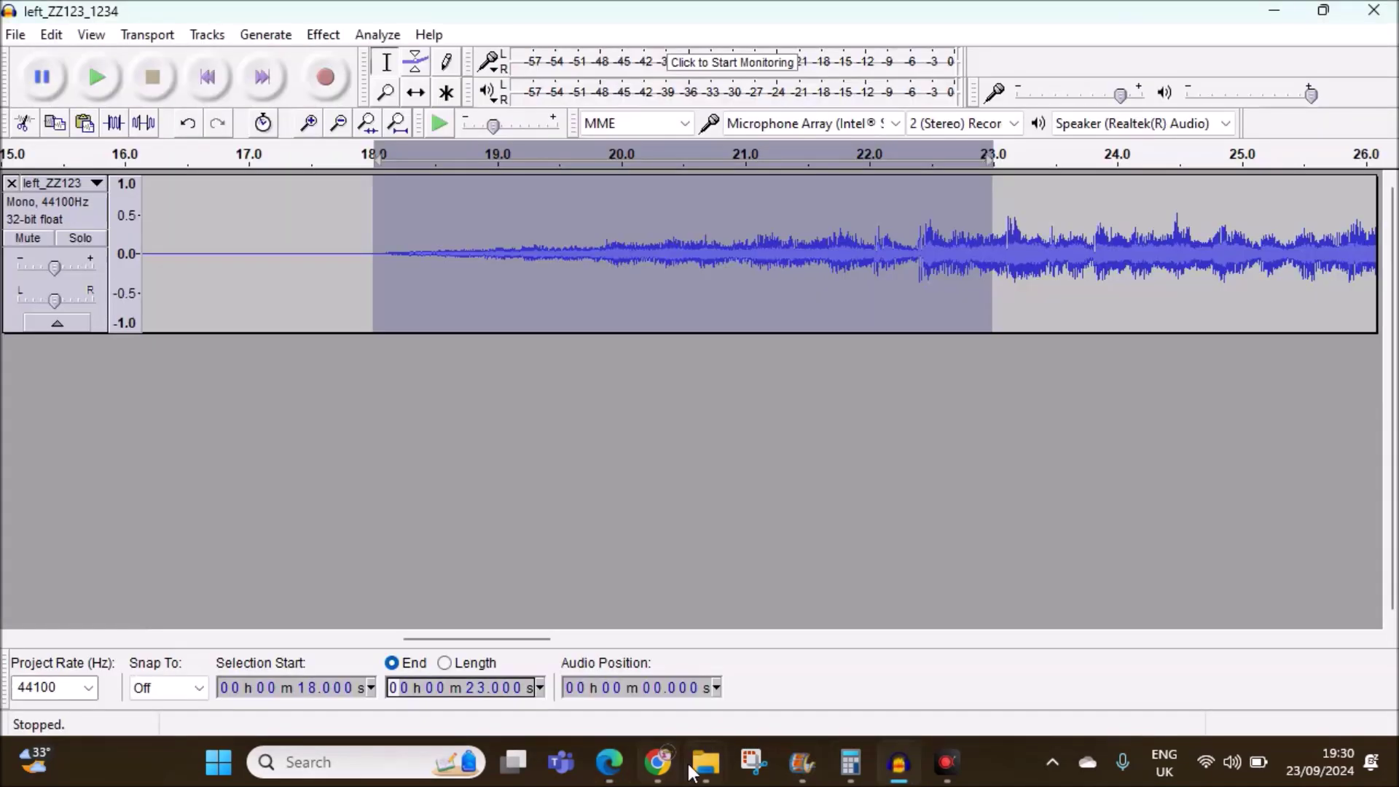
Add the file voice_ZZ123_1234 from the June 2024 P2 folder to the Audacity project as a new track.
mouse_move(694, 771)
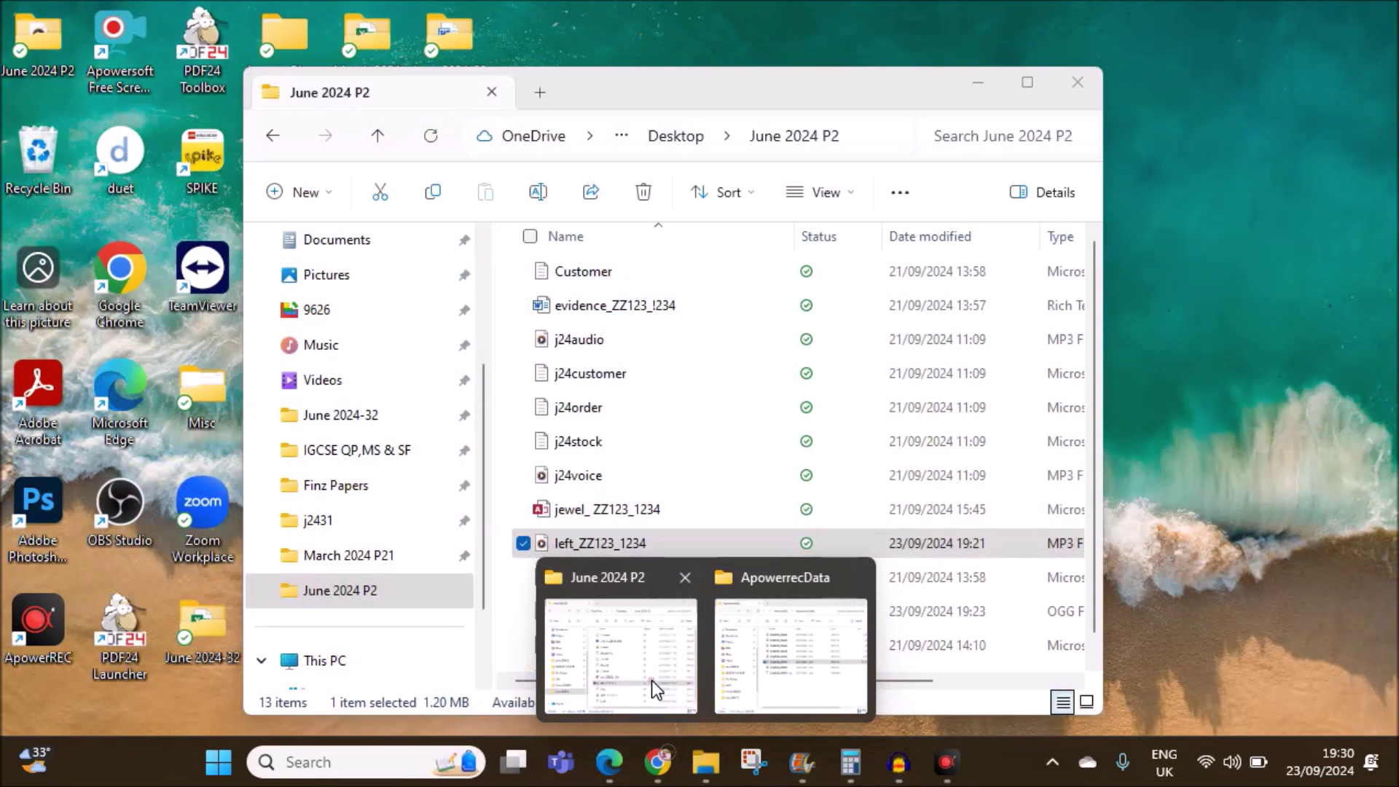
click(652, 680)
scroll(601, 616, down, 1)
drag(604, 656, 78, 514)
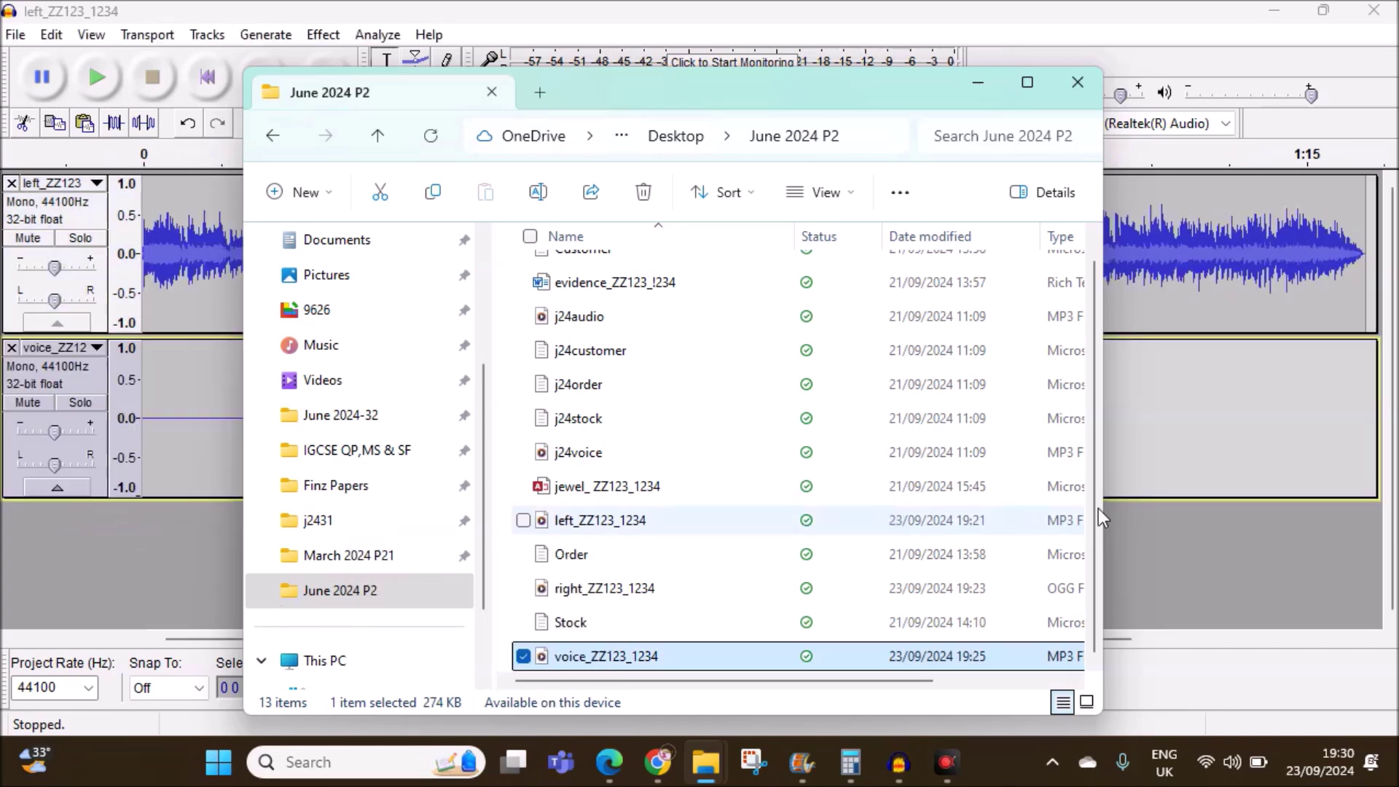
click(1299, 570)
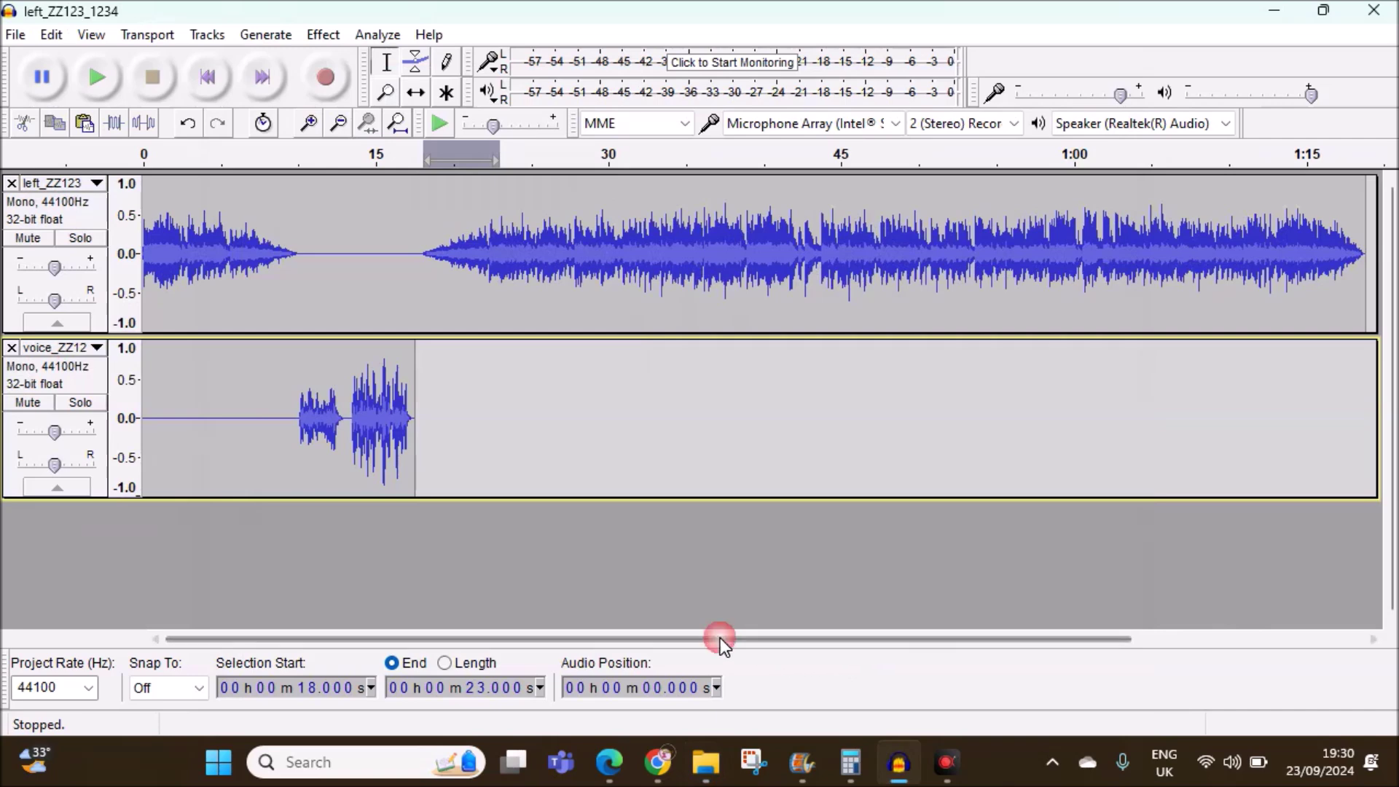
drag(414, 636, 770, 659)
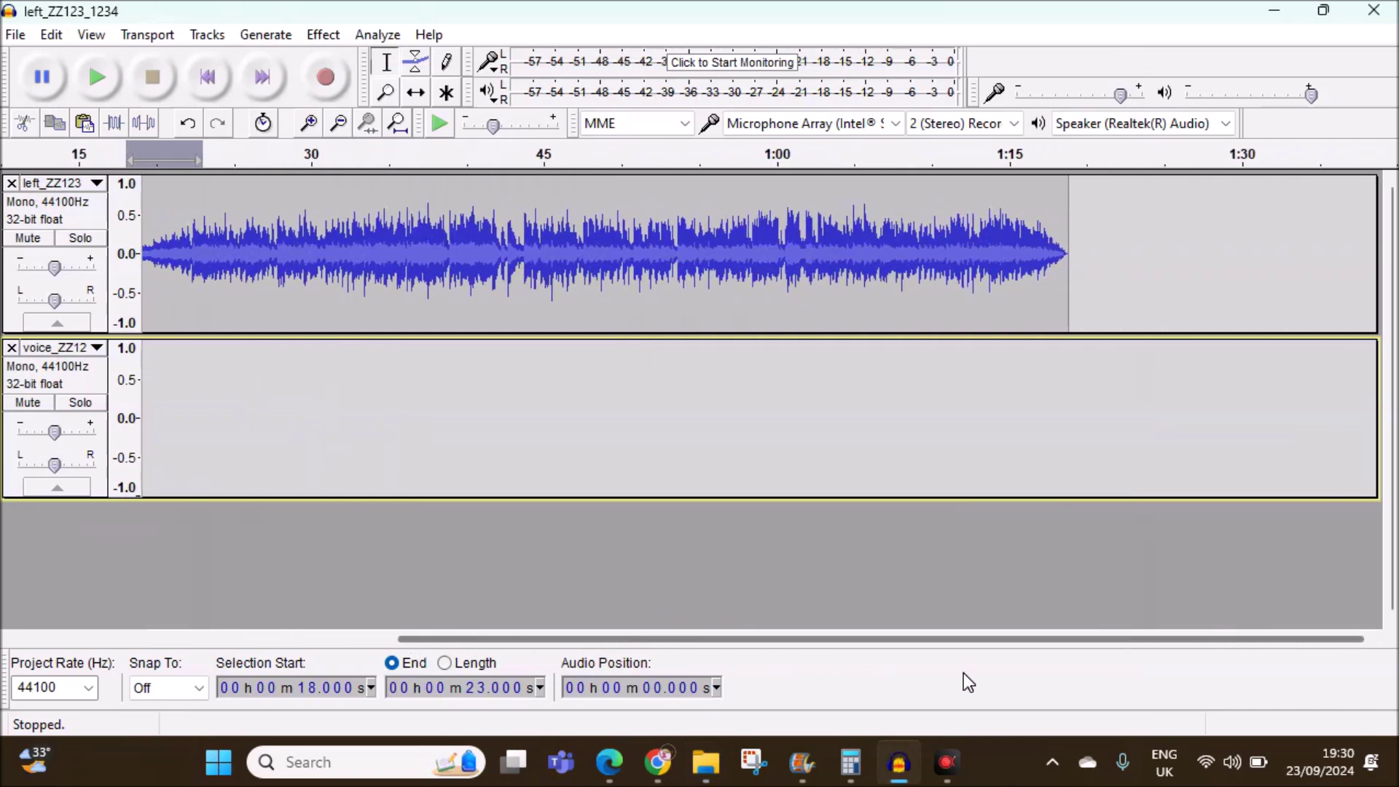
drag(638, 638, 401, 635)
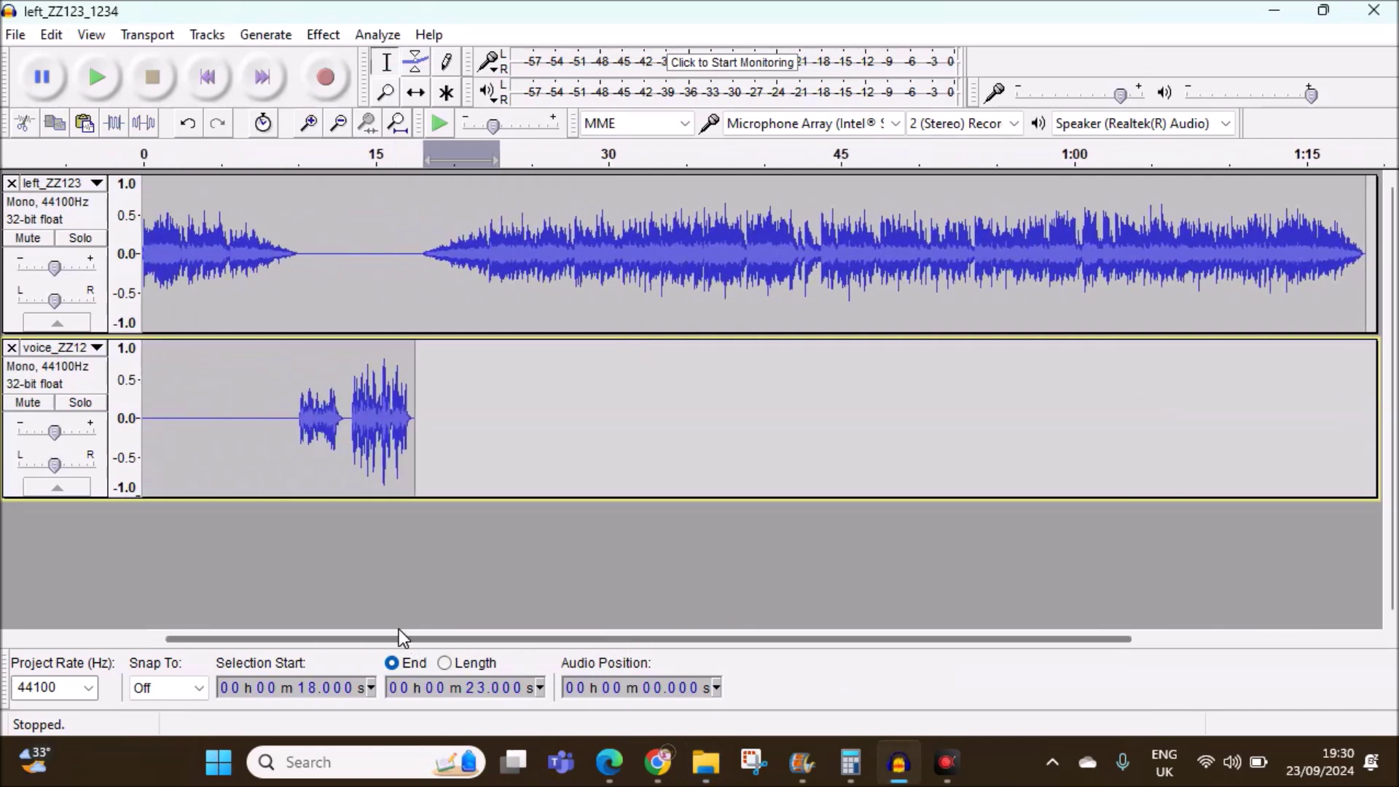
drag(270, 637, 334, 680)
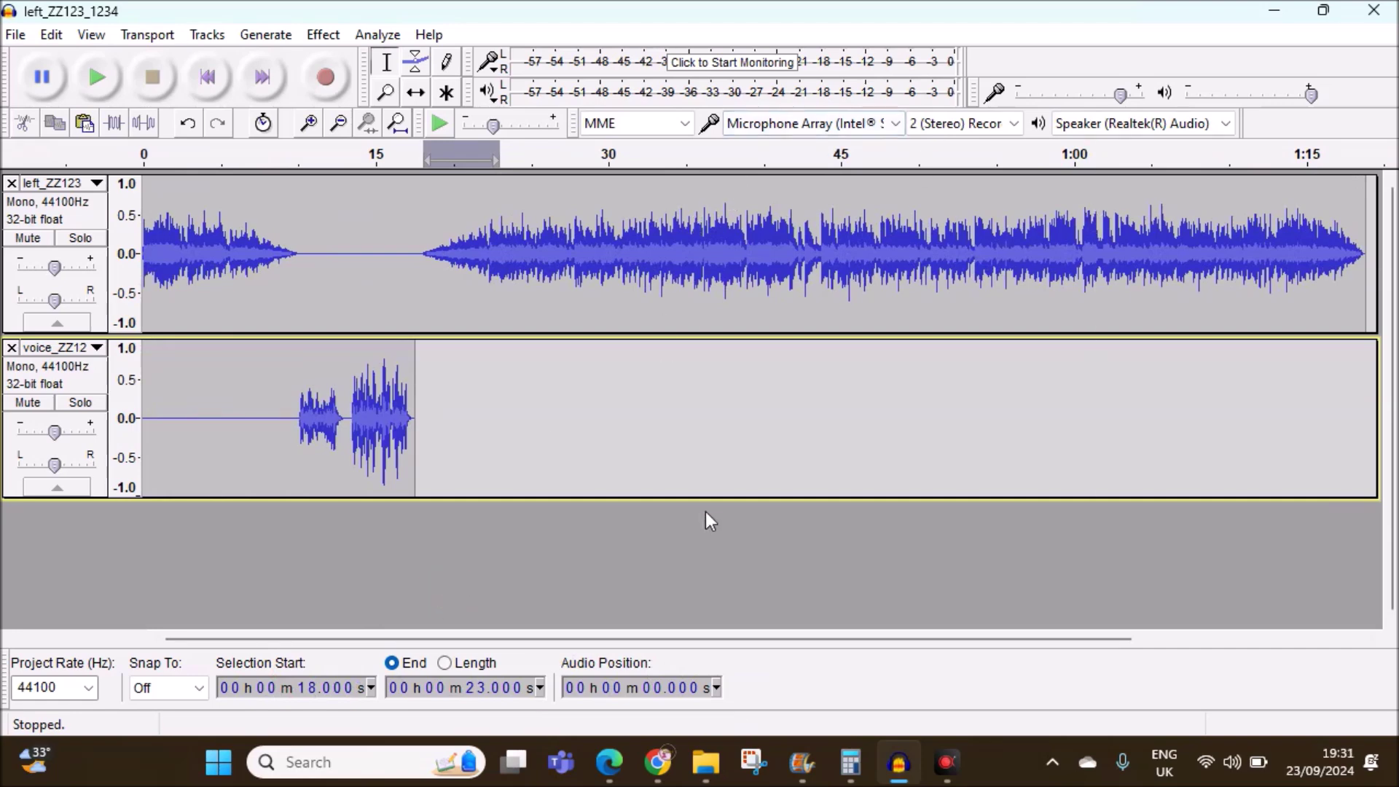
Read question 7's instruction on mixing down to a single mono track and return to Audacity.
click(615, 758)
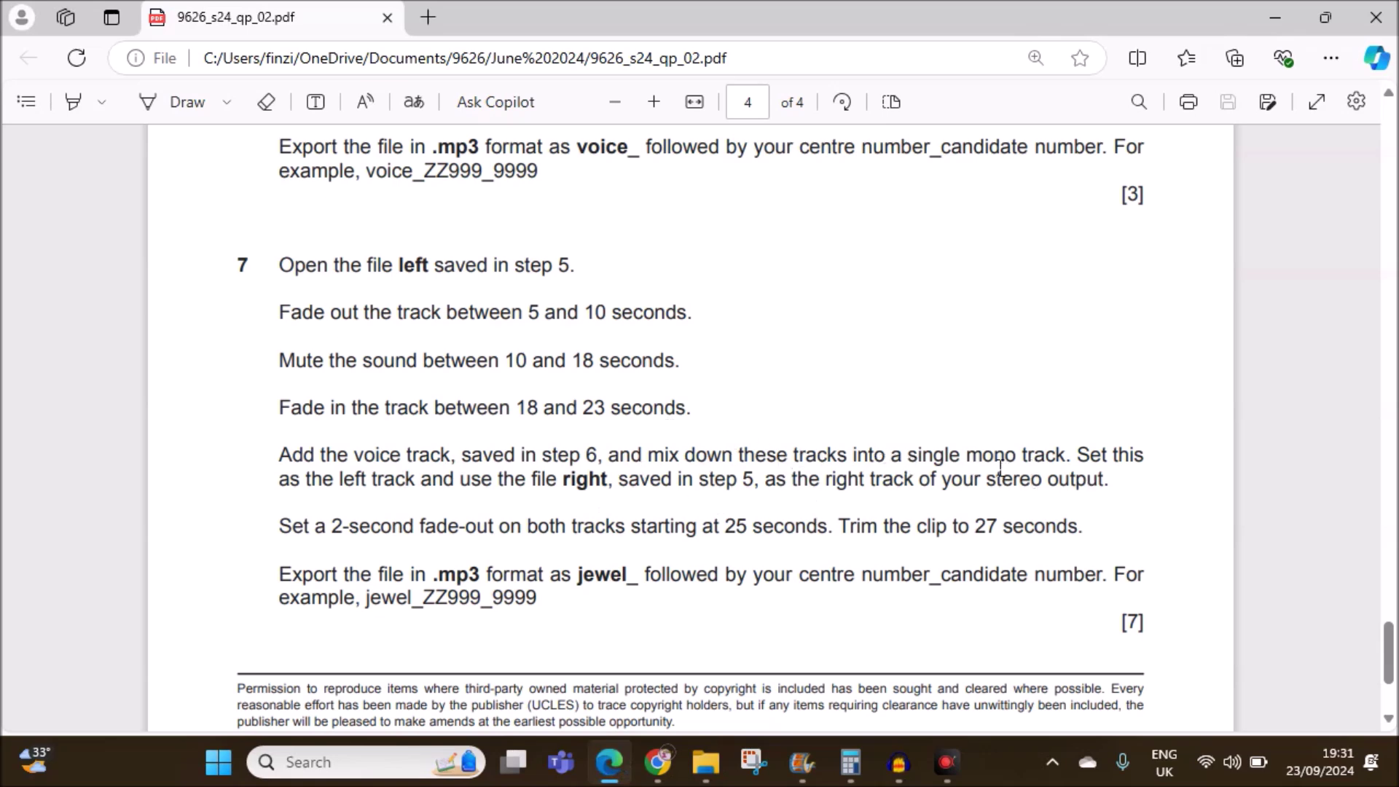
drag(991, 461, 1075, 461)
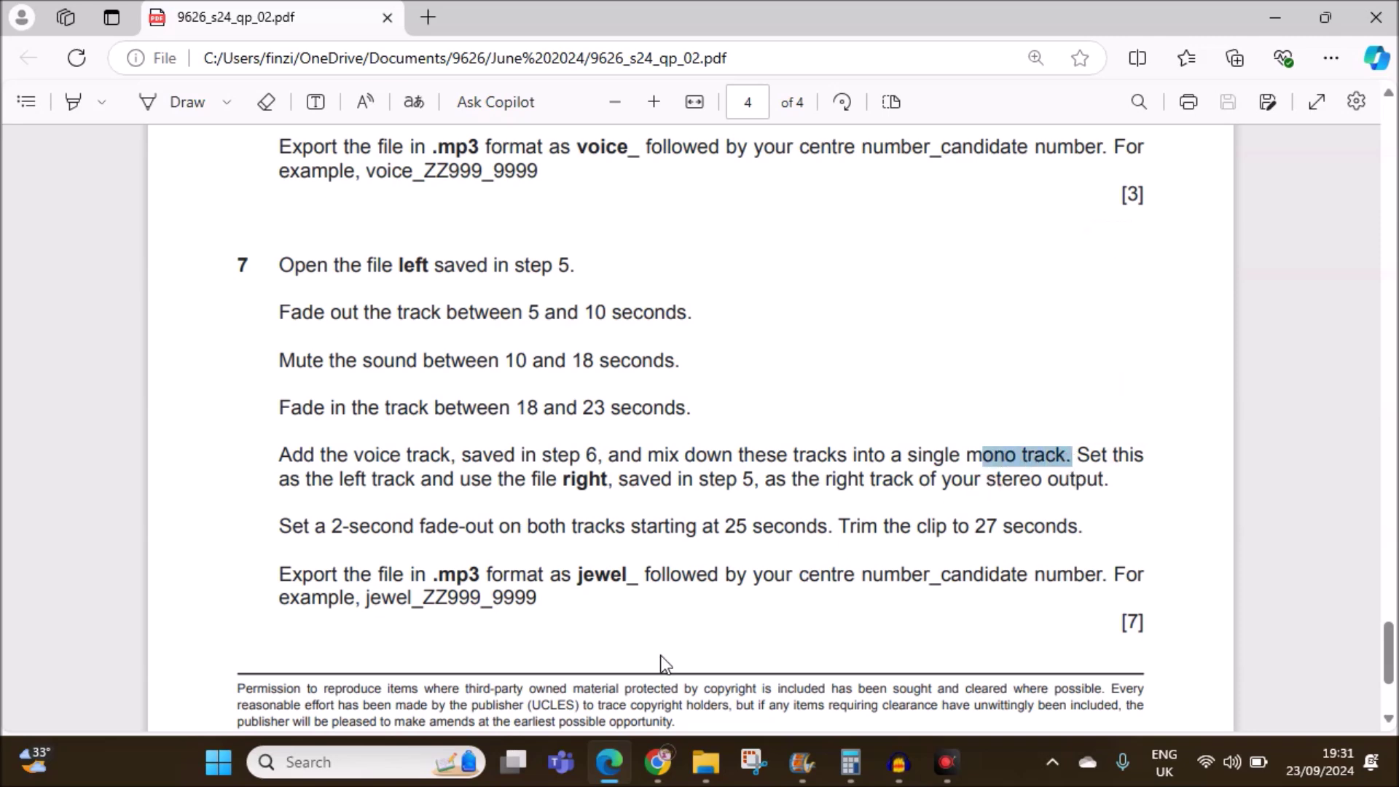
click(898, 752)
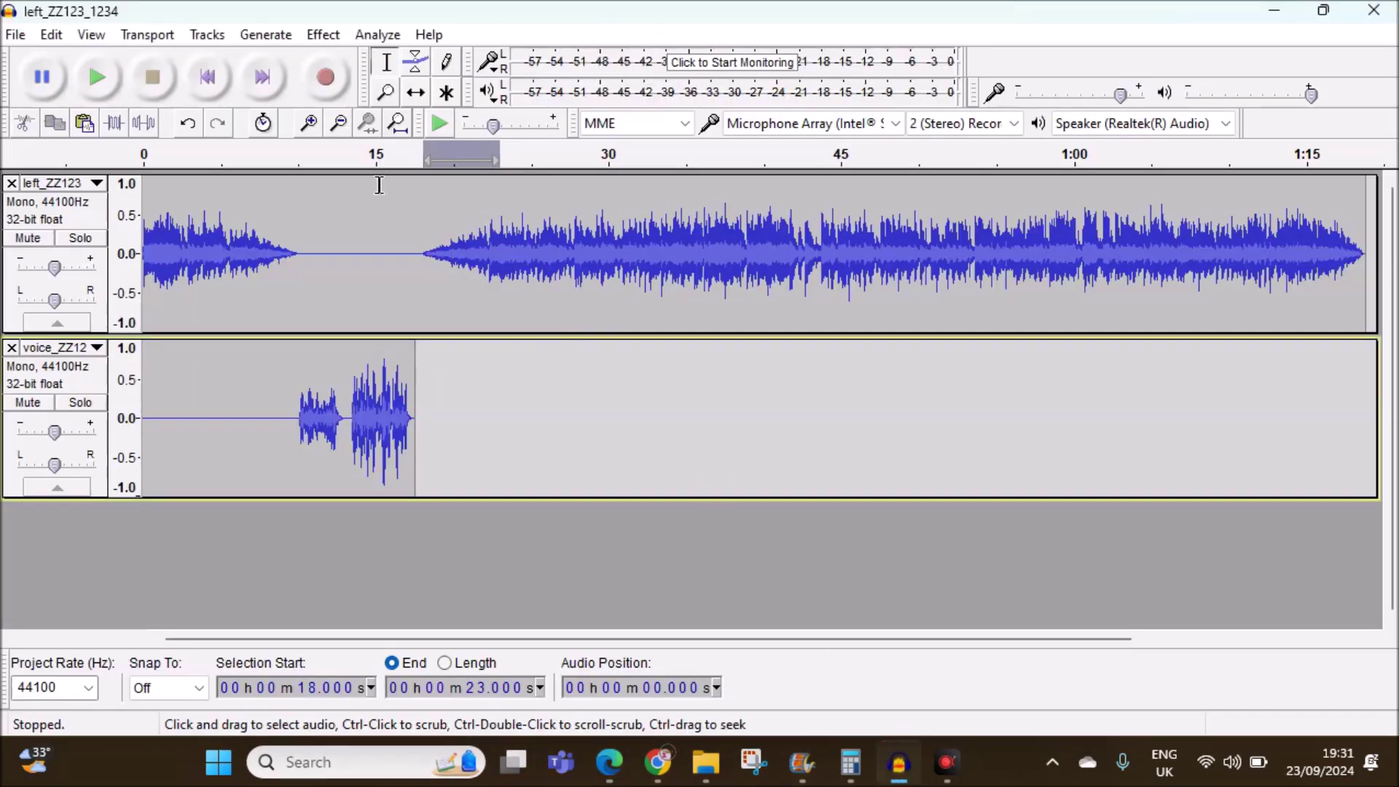
Mix and render the left and voice tracks to a new track, and remove the two original tracks.
click(208, 35)
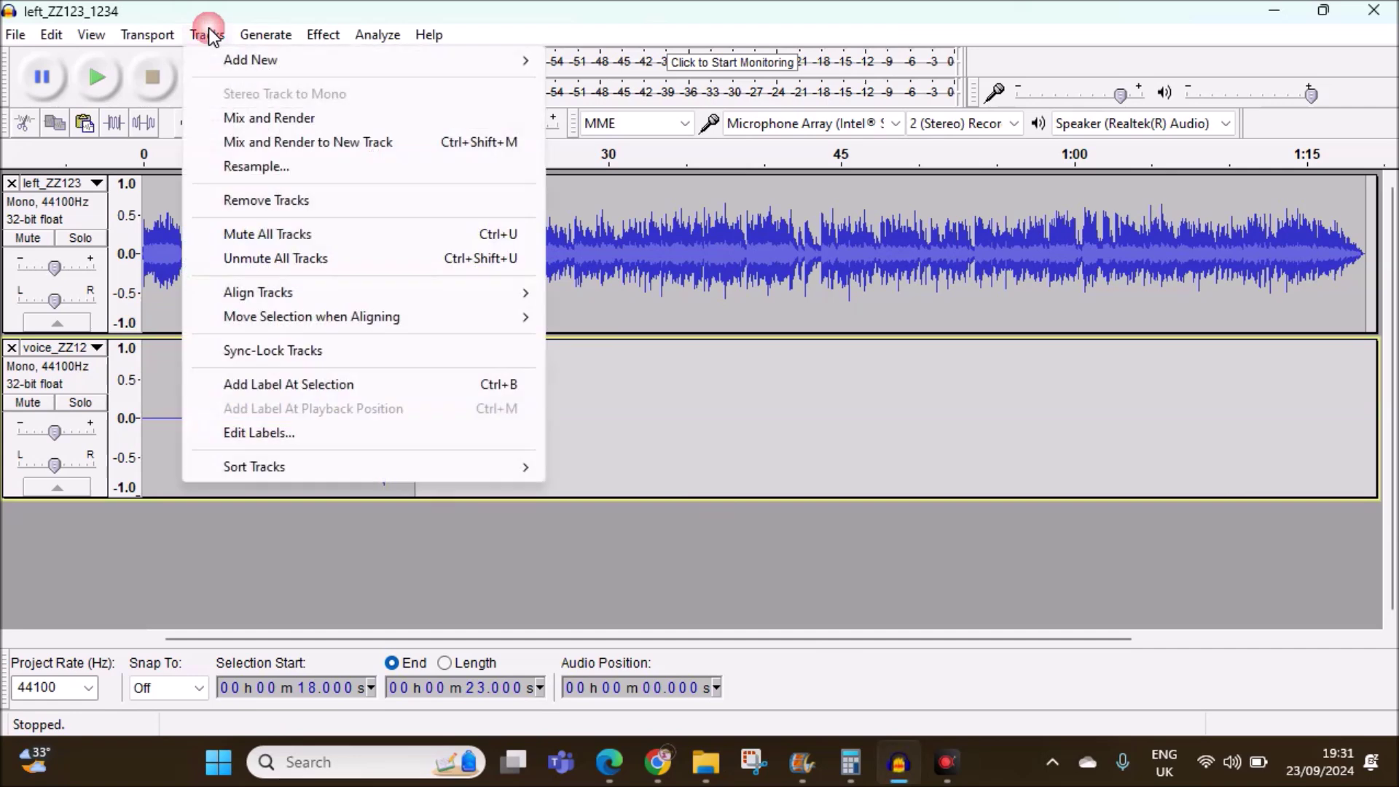
click(273, 143)
scroll(284, 459, down, 2)
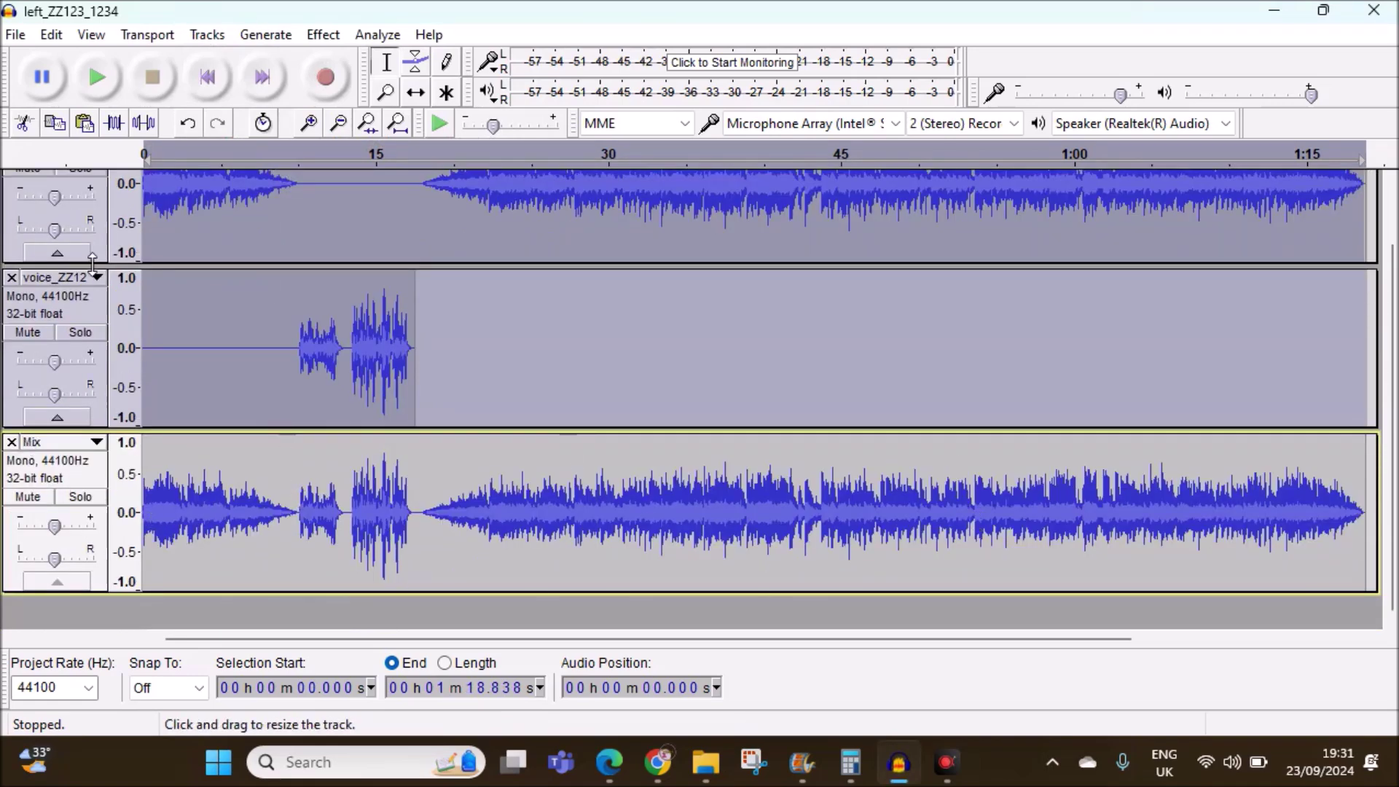
click(11, 278)
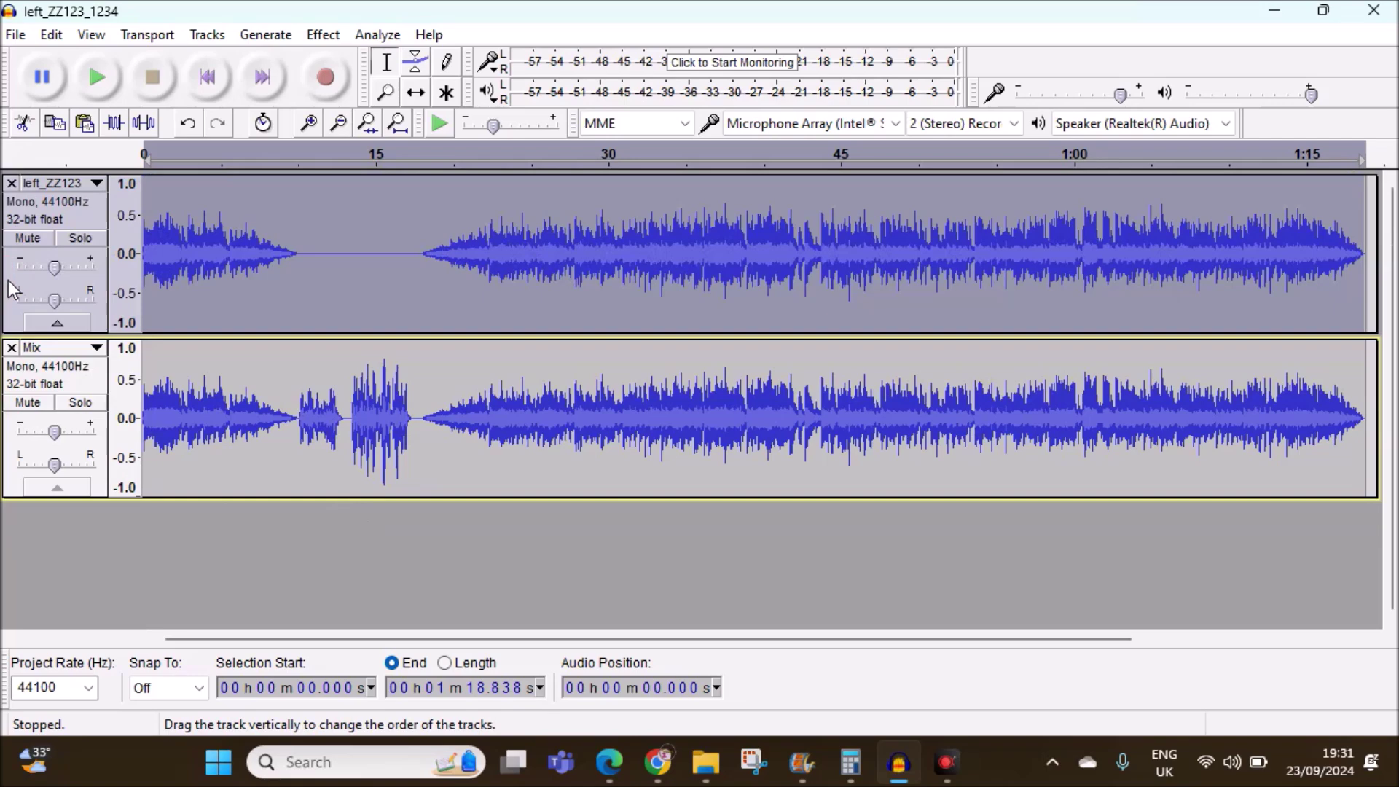
click(12, 183)
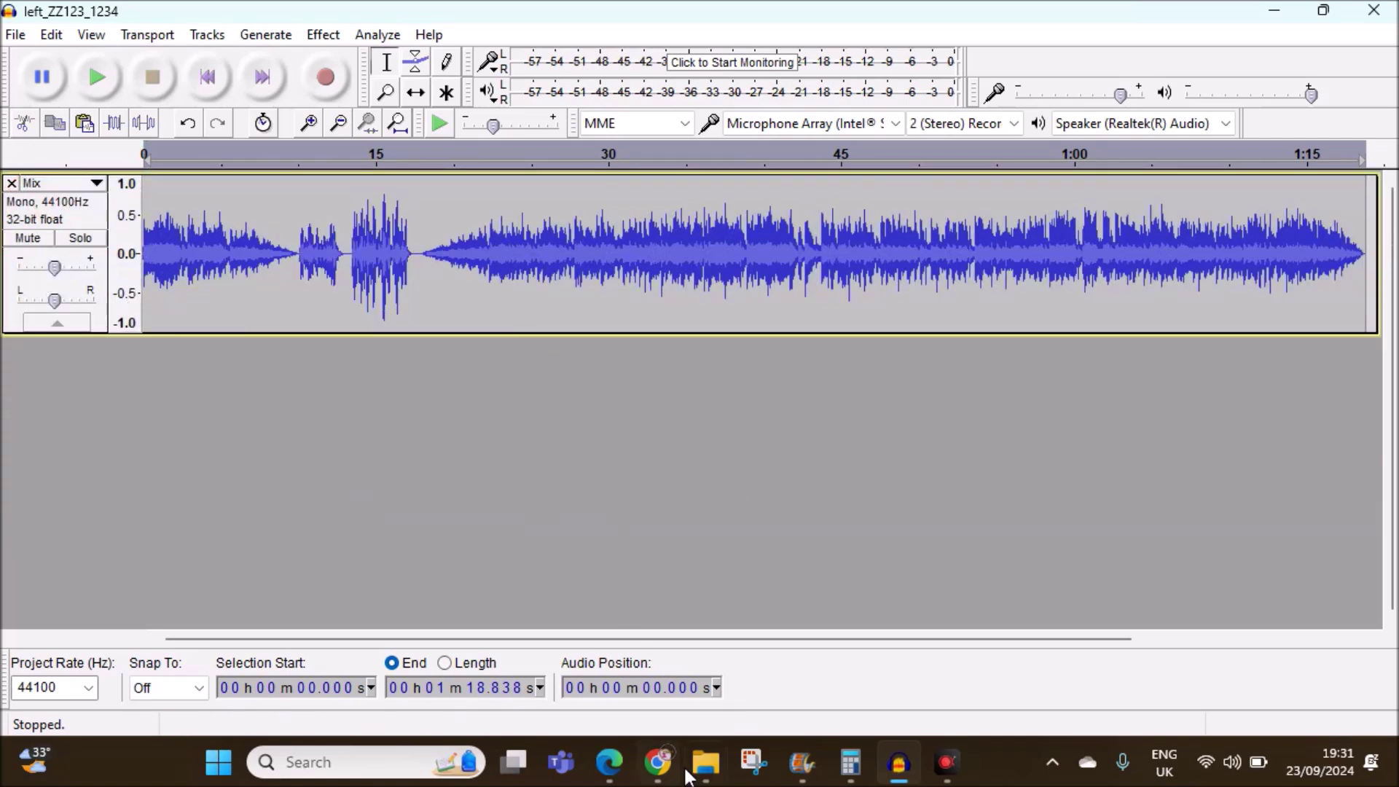
Read question 7's instruction on the left and right tracks of the stereo output and return to Audacity.
click(609, 762)
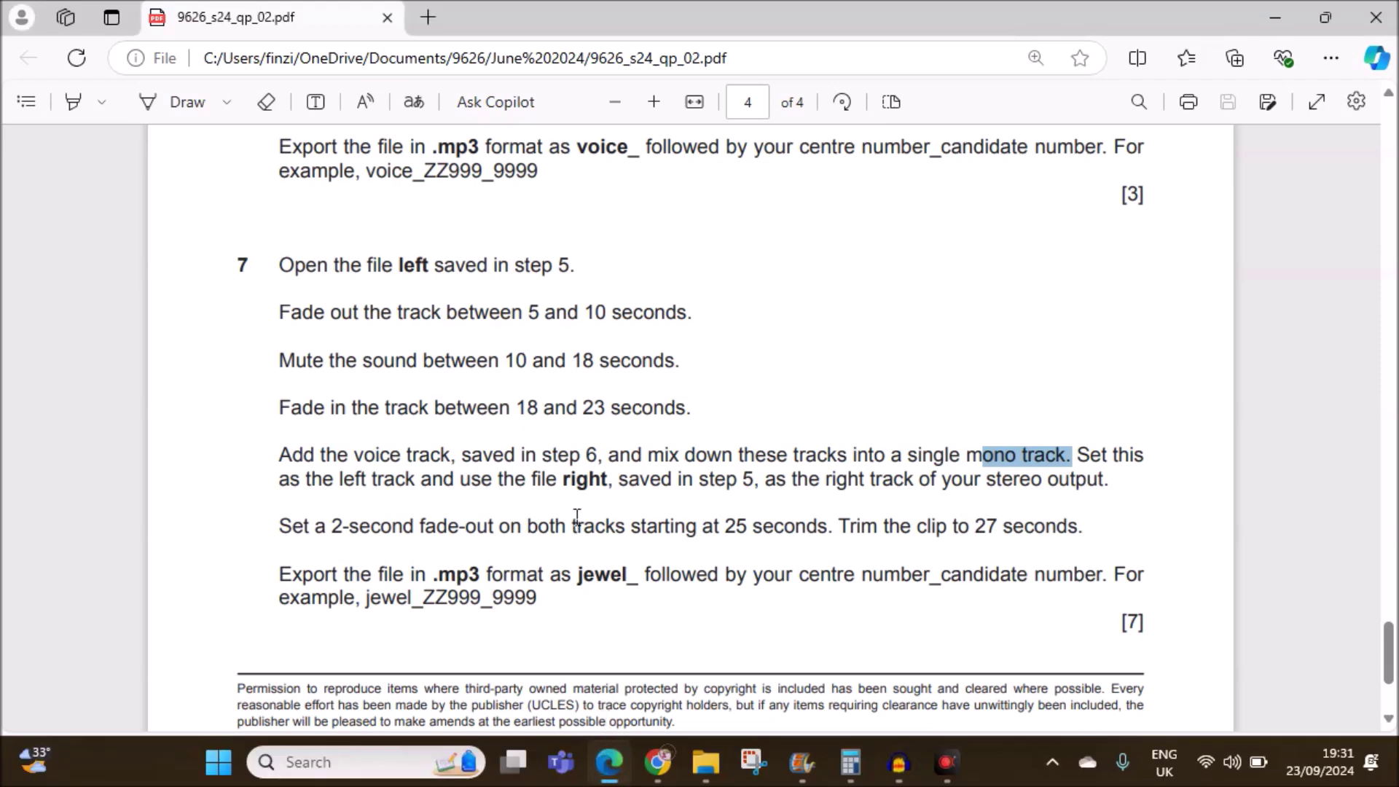
scroll(577, 515, down, 3)
scroll(805, 481, down, 3)
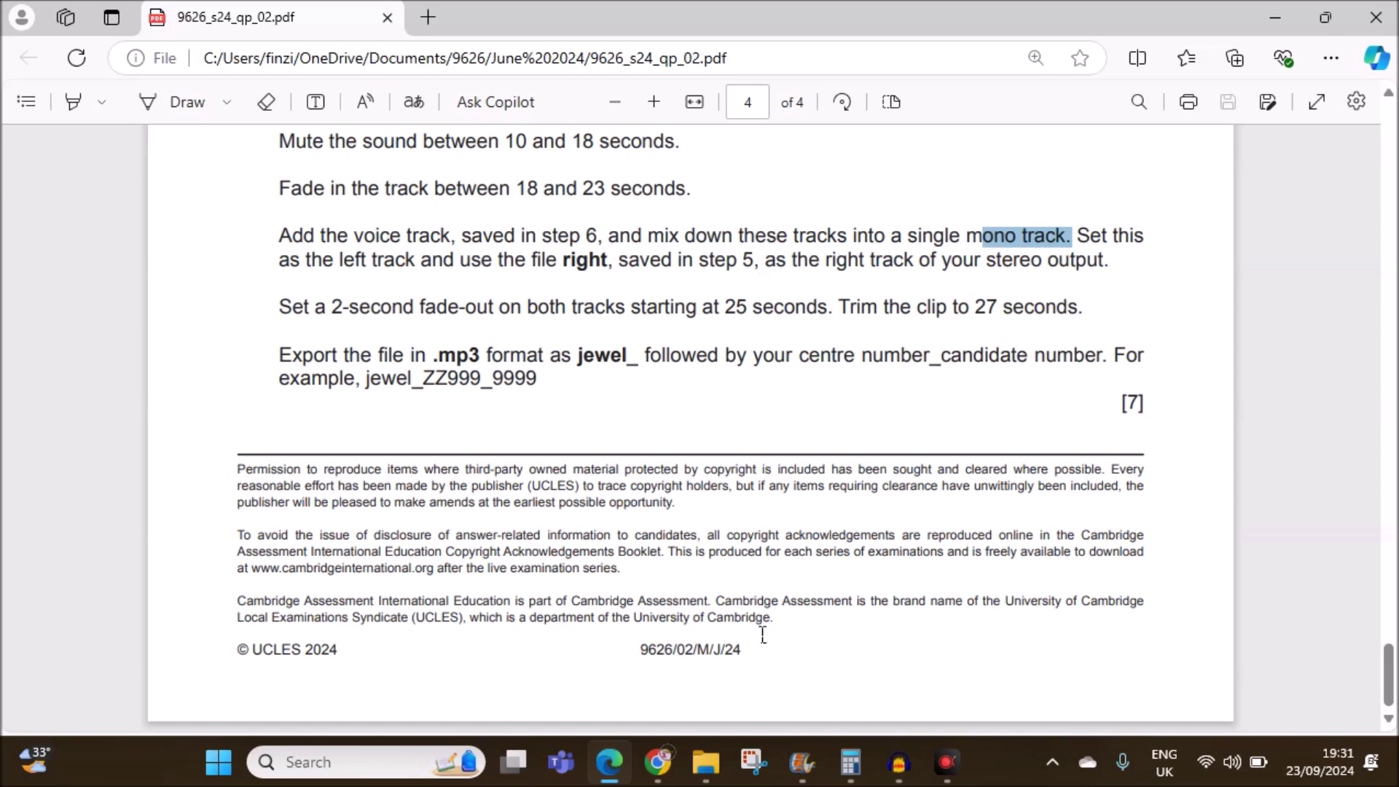
click(898, 762)
Add the file right_ZZ123_1234 from the June 2024 P2 folder to the Audacity project below the Mix track.
mouse_move(705, 772)
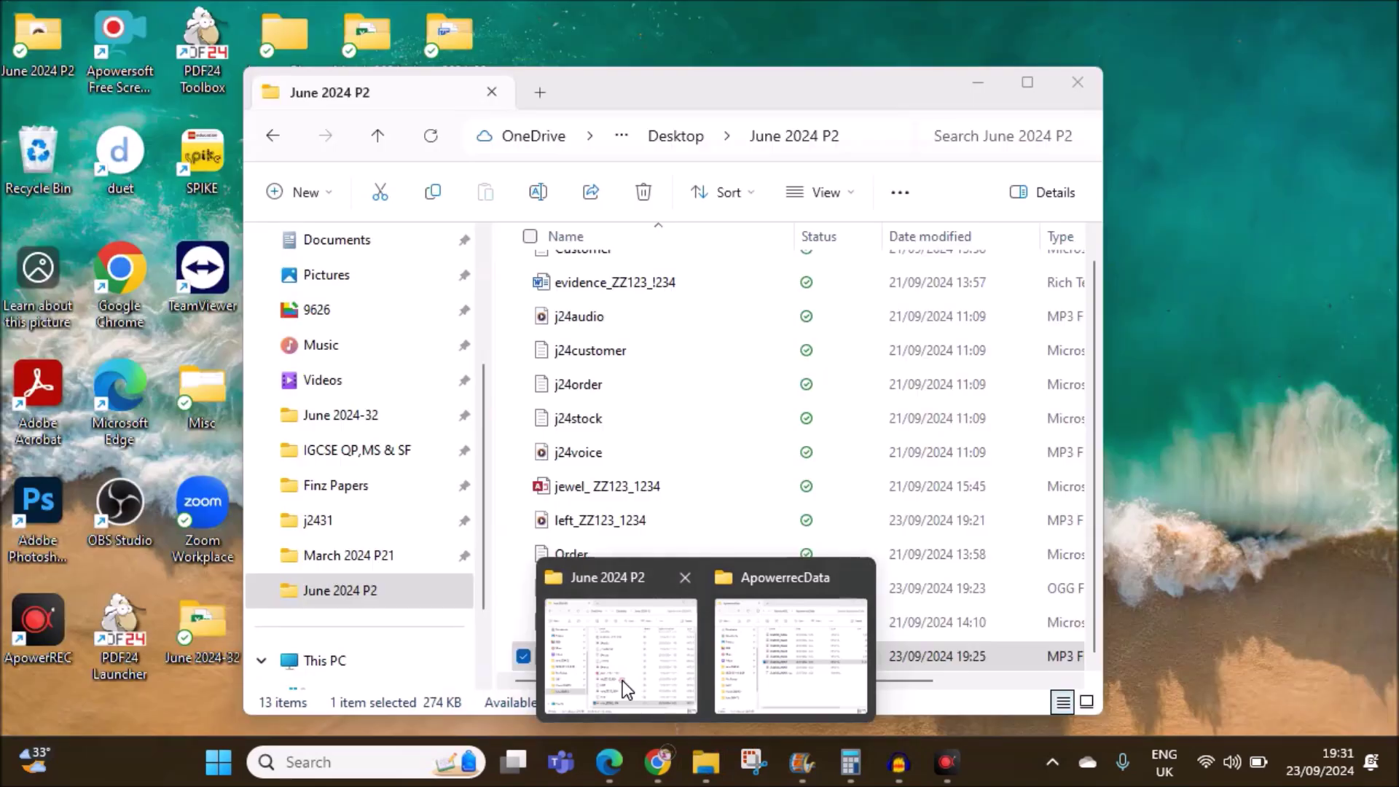
click(623, 681)
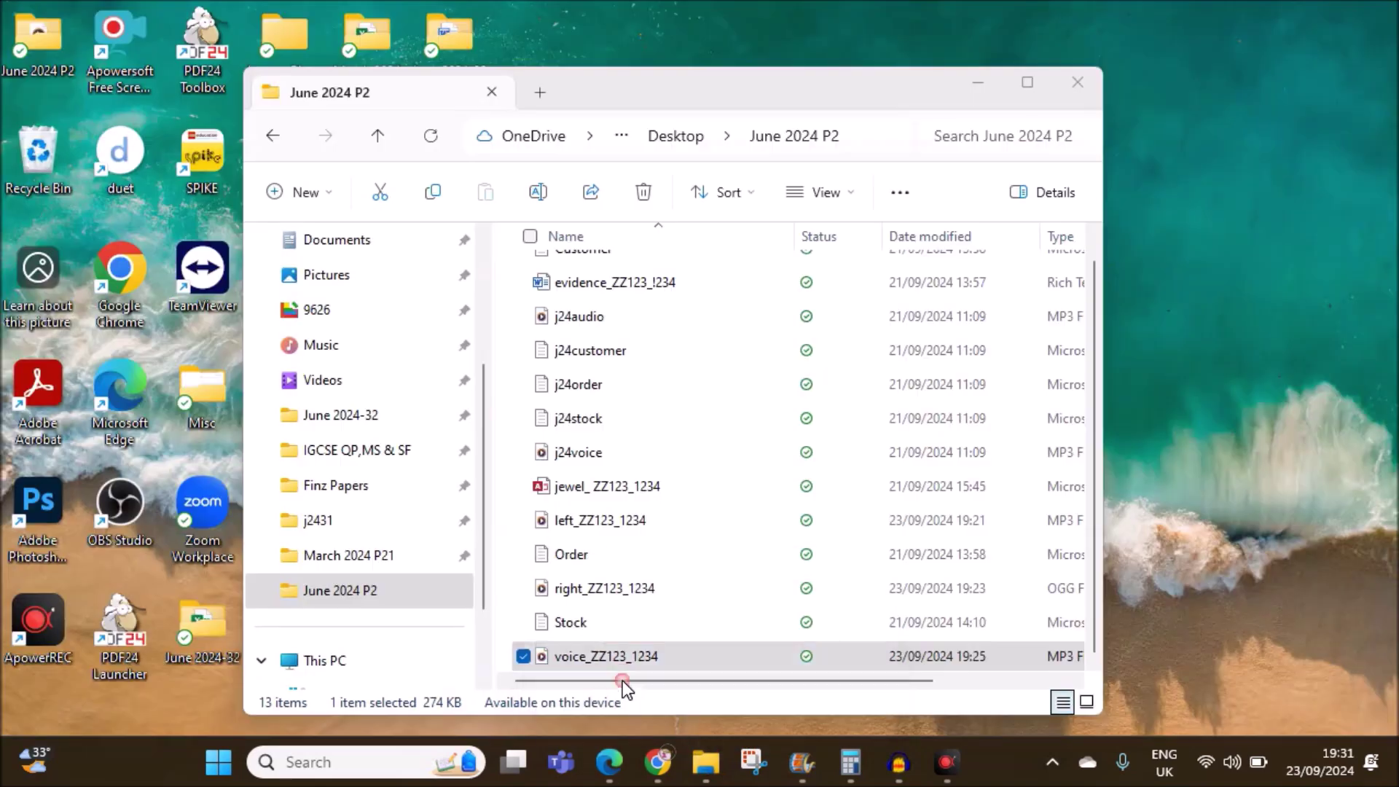
drag(583, 591, 170, 510)
click(1280, 541)
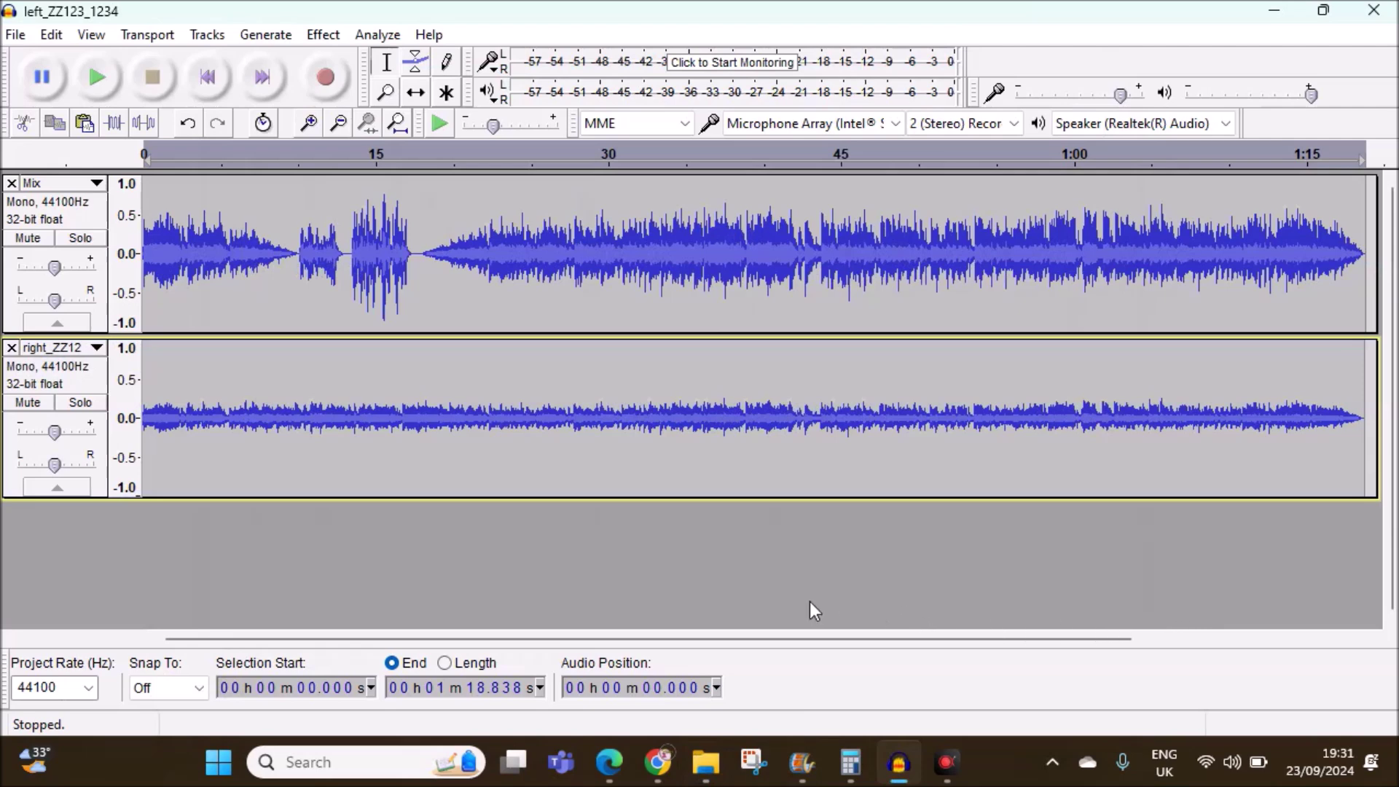
Read question 7's fade-out instruction in the exam paper, and return to Audacity to view the 20 to 30 second range of both tracks.
click(620, 757)
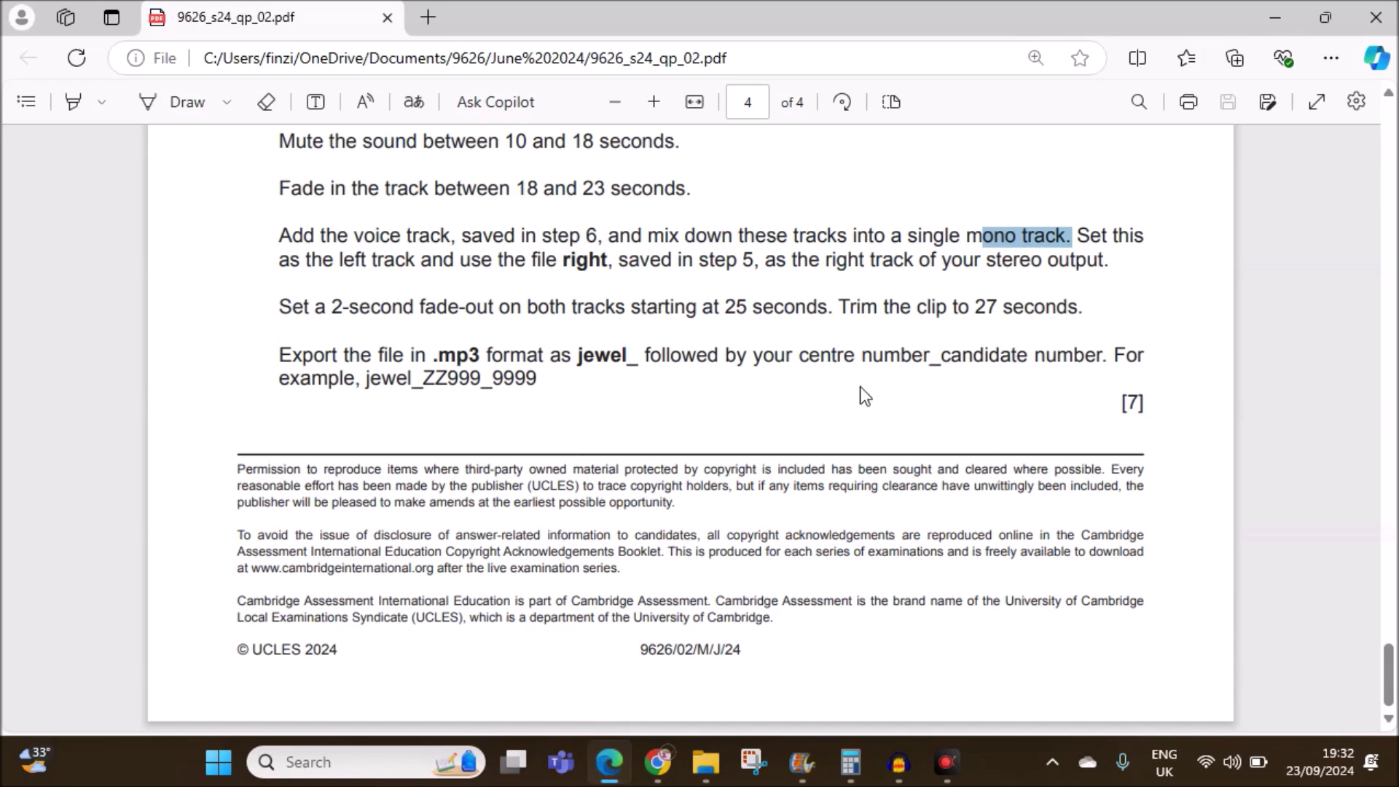
click(908, 773)
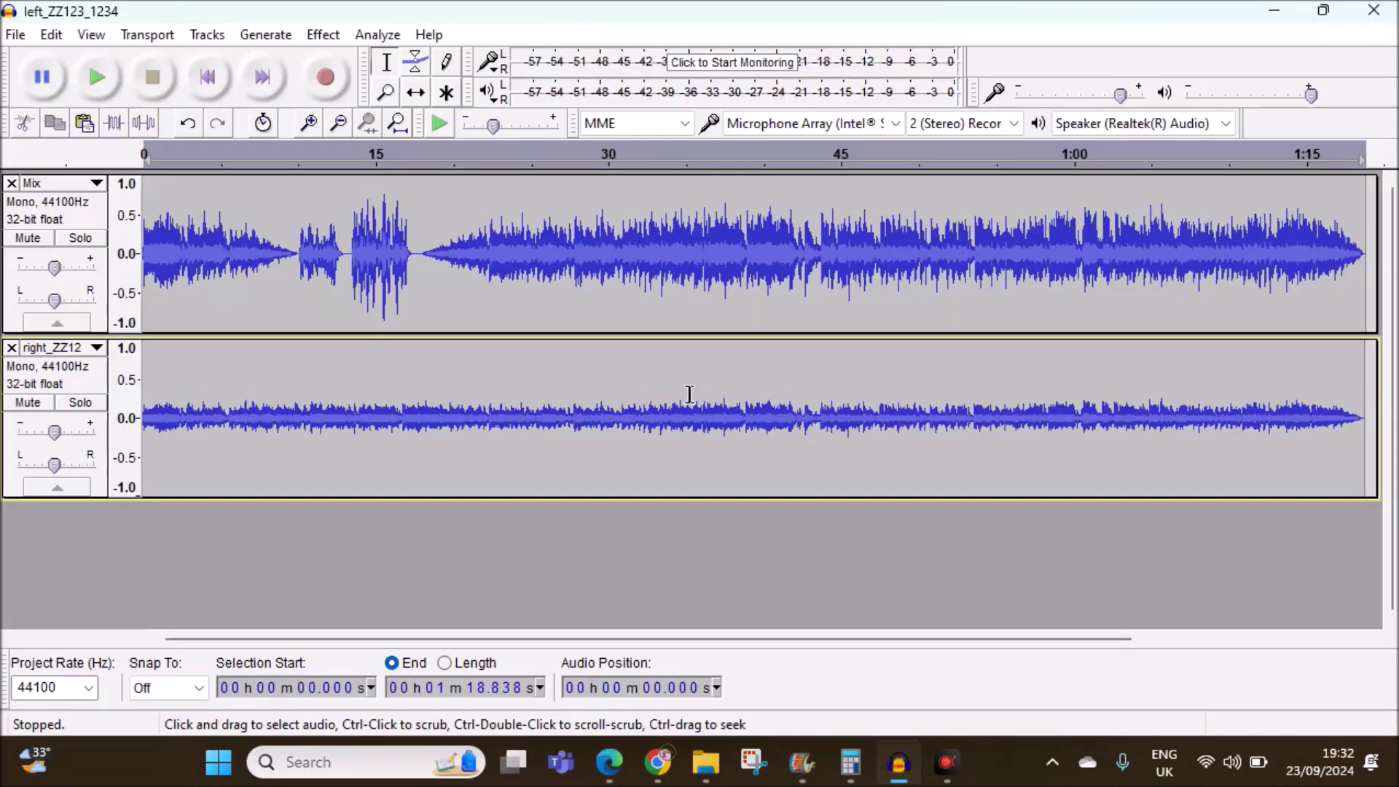
click(299, 124)
click(299, 125)
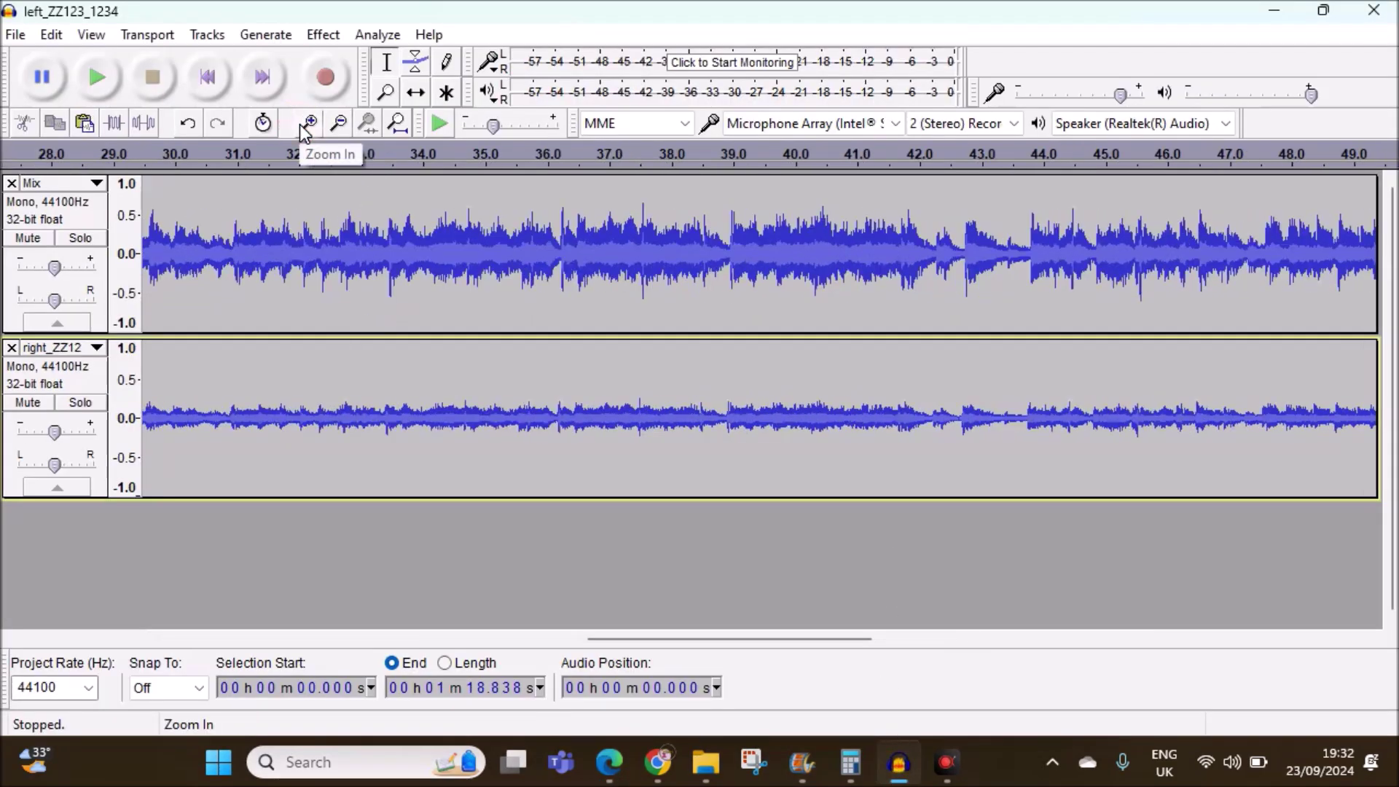
click(300, 124)
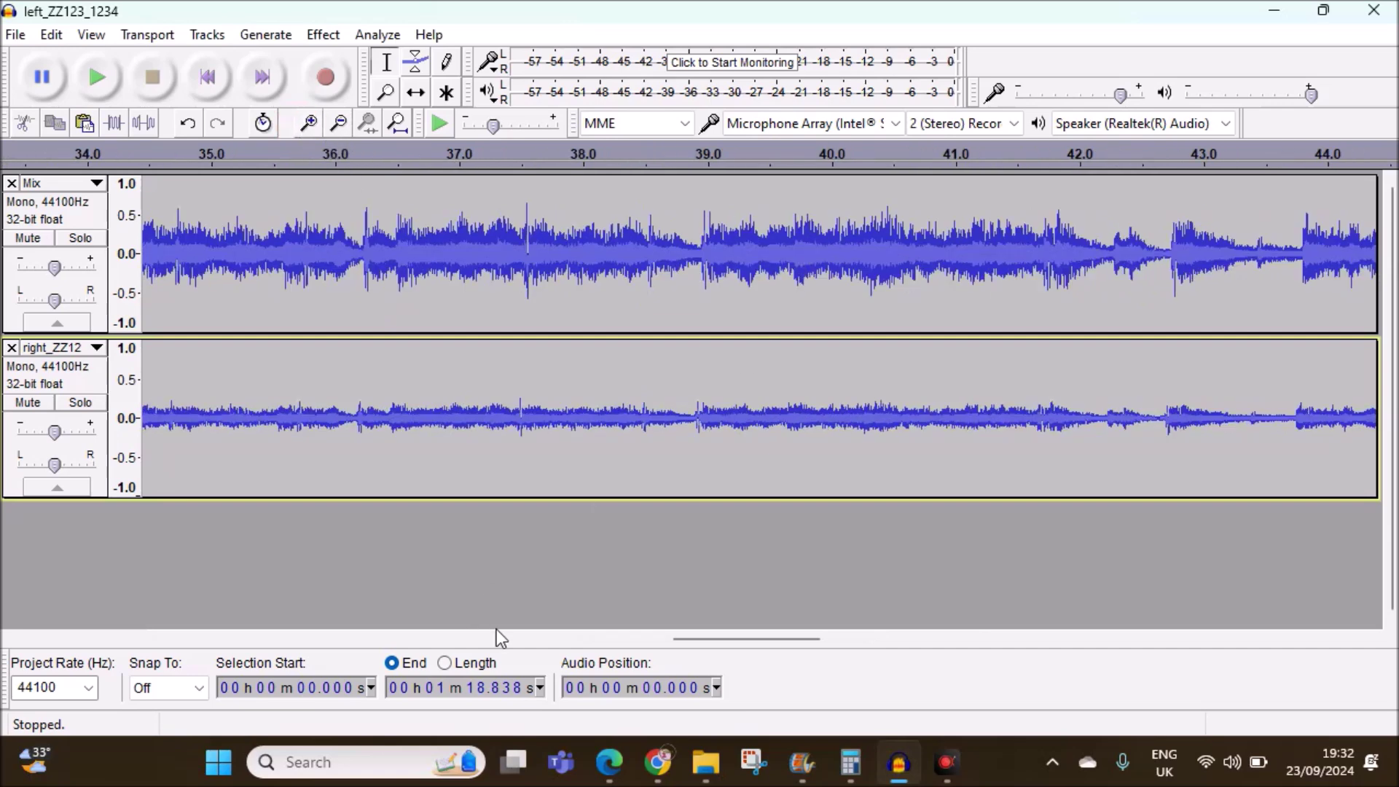
drag(701, 640, 488, 654)
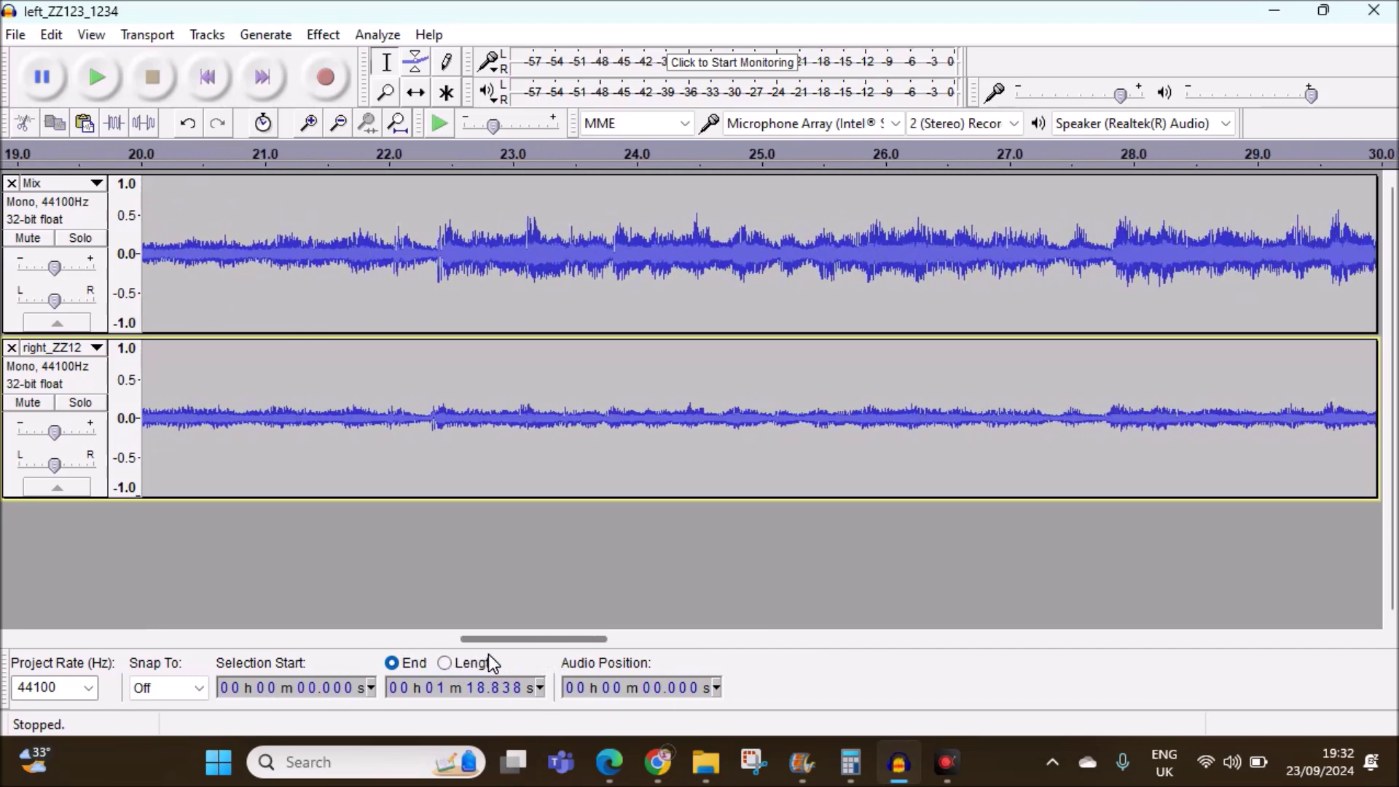
click(763, 189)
drag(764, 188, 1011, 233)
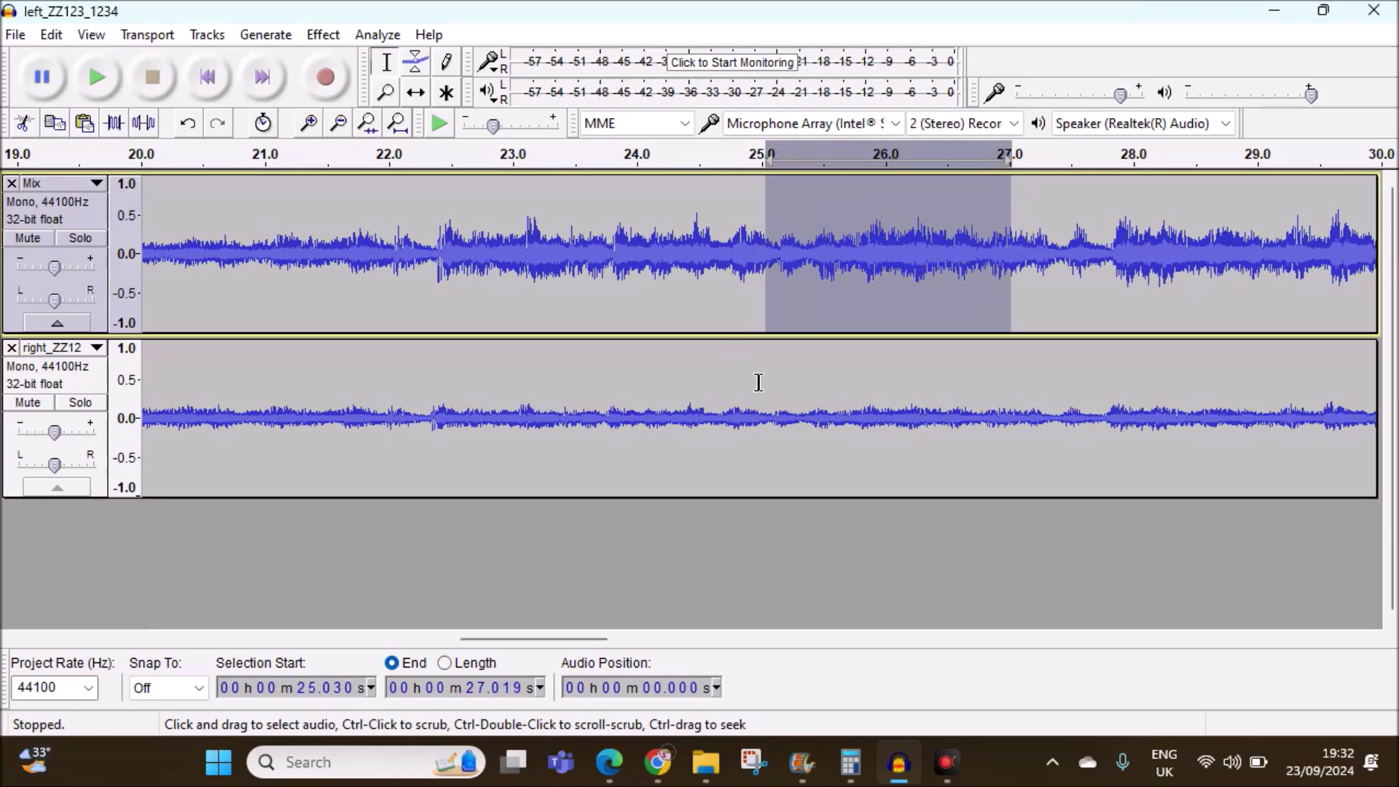
key(space)
click(817, 397)
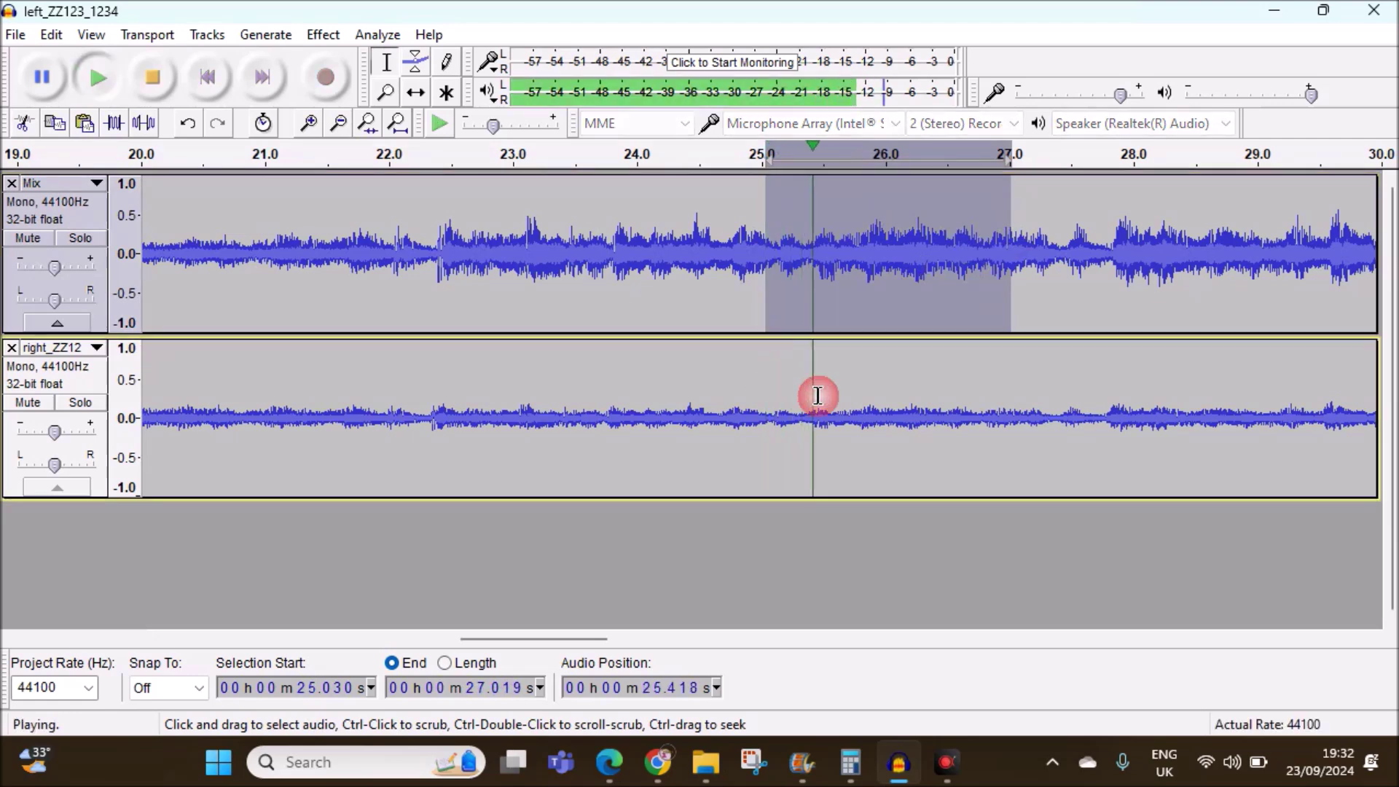
click(152, 76)
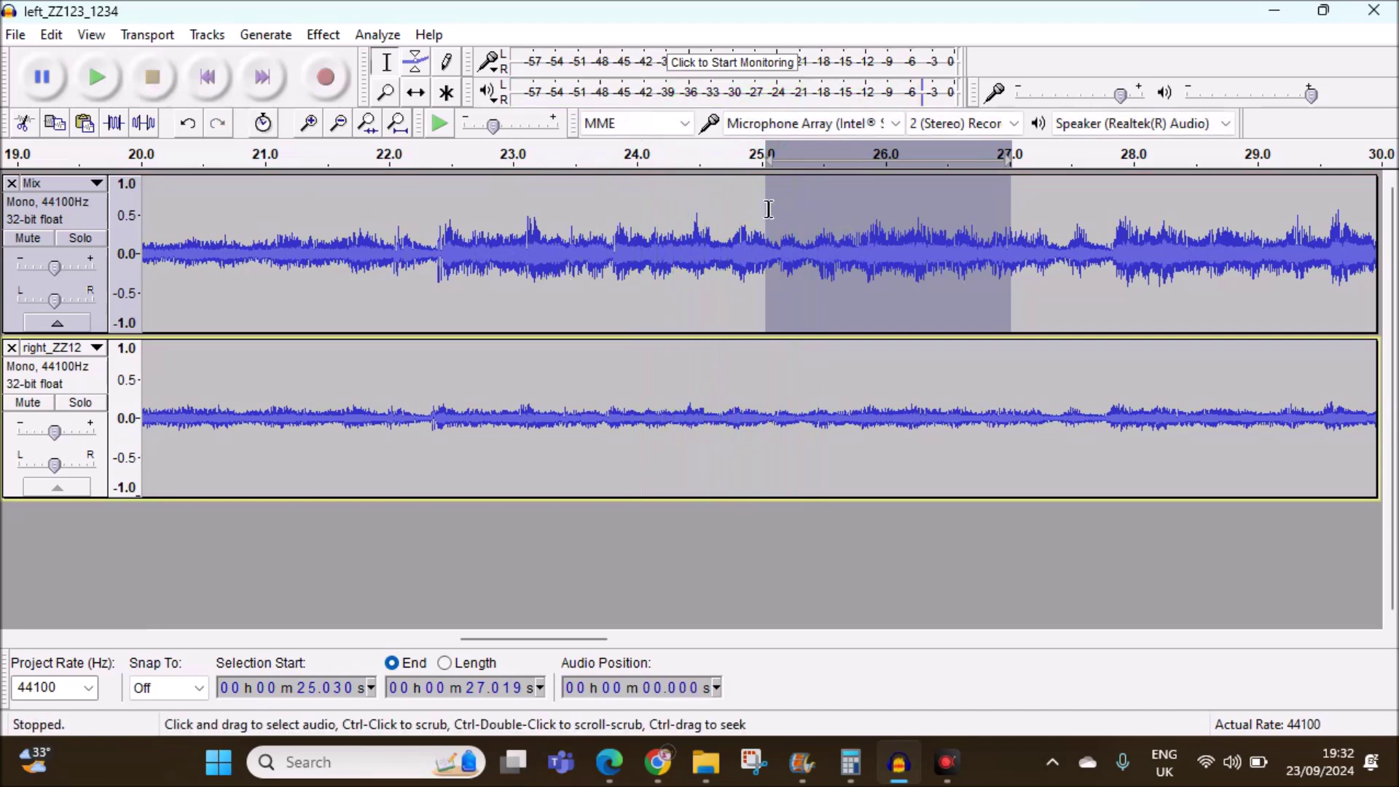
Apply a Fade Out to the Mix track from exactly 25.000 to 27.000 seconds.
drag(759, 191, 1011, 232)
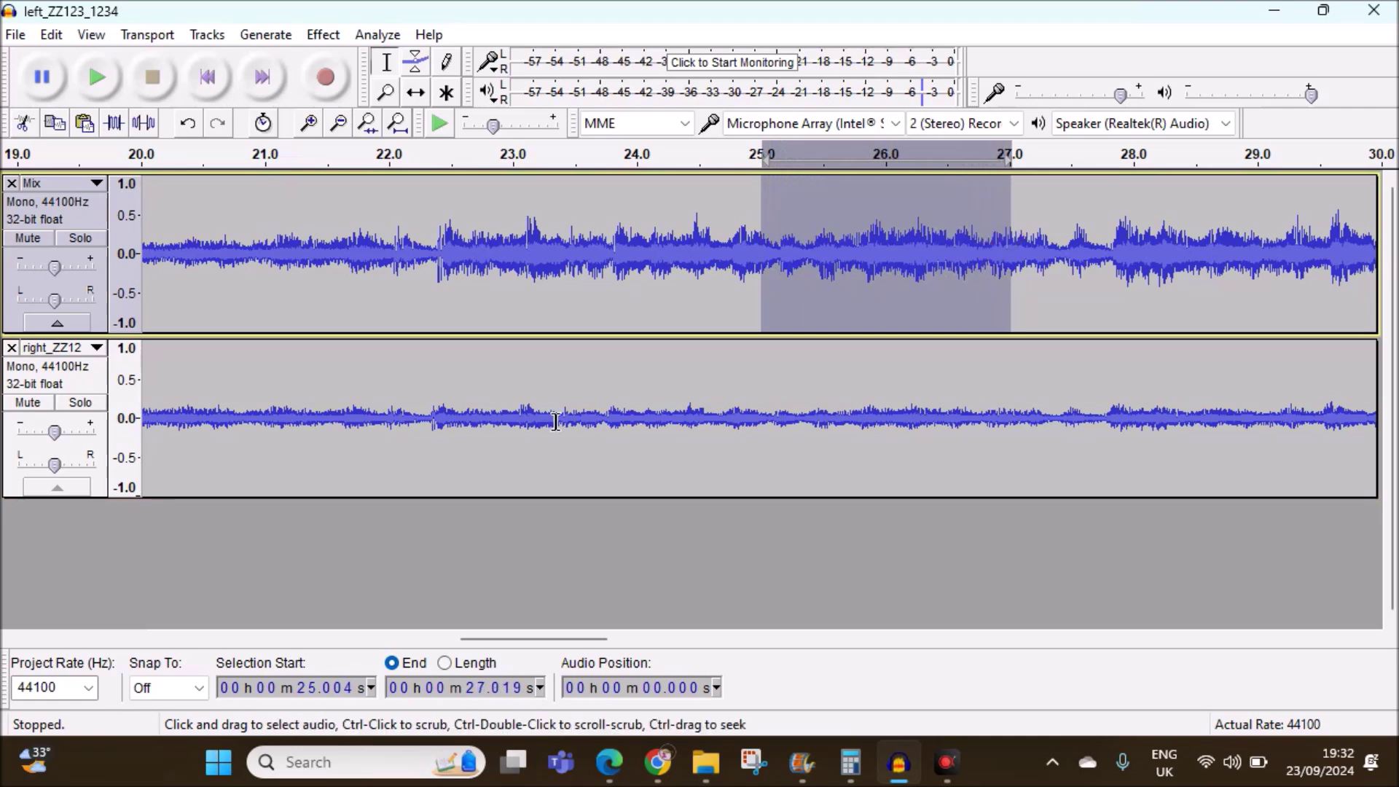
click(348, 688)
text(0)
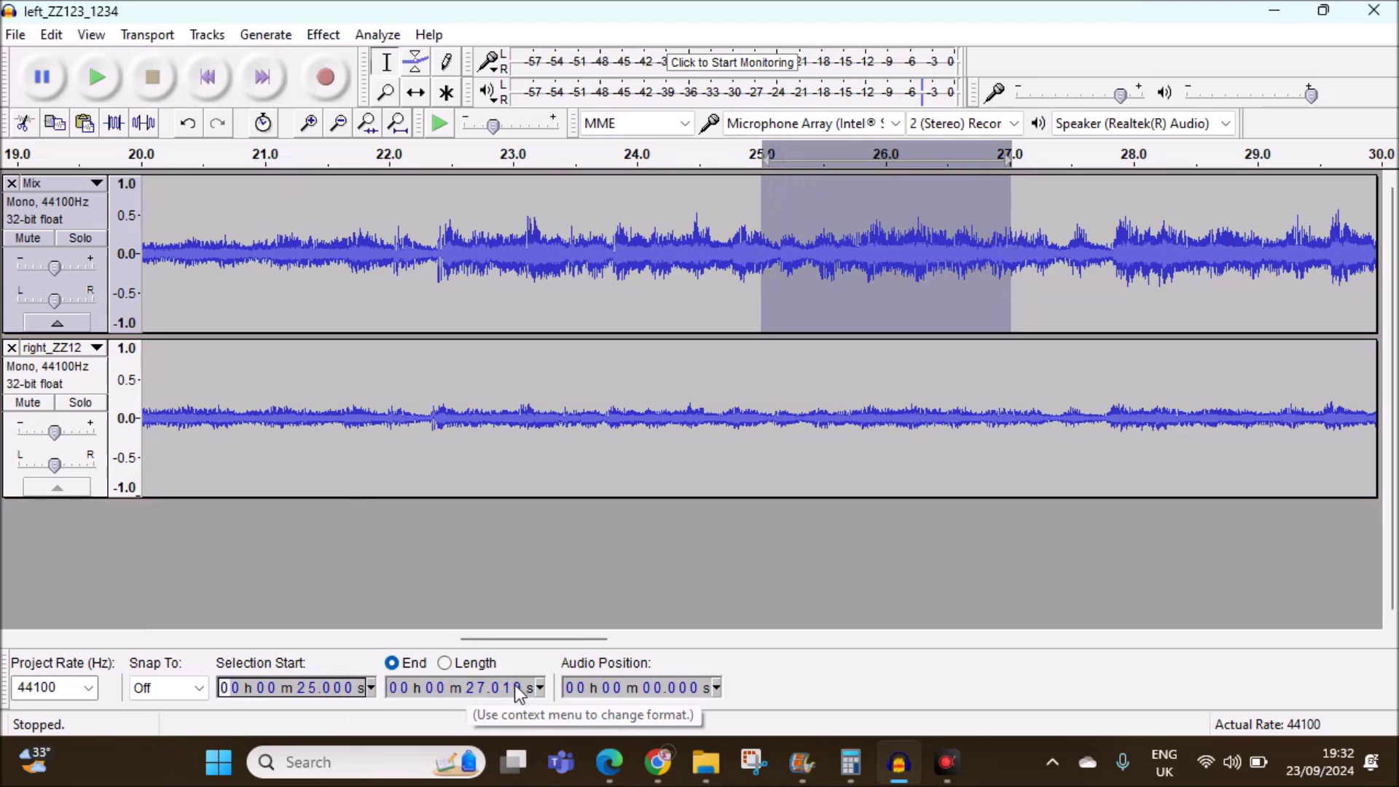
click(513, 688)
text(00)
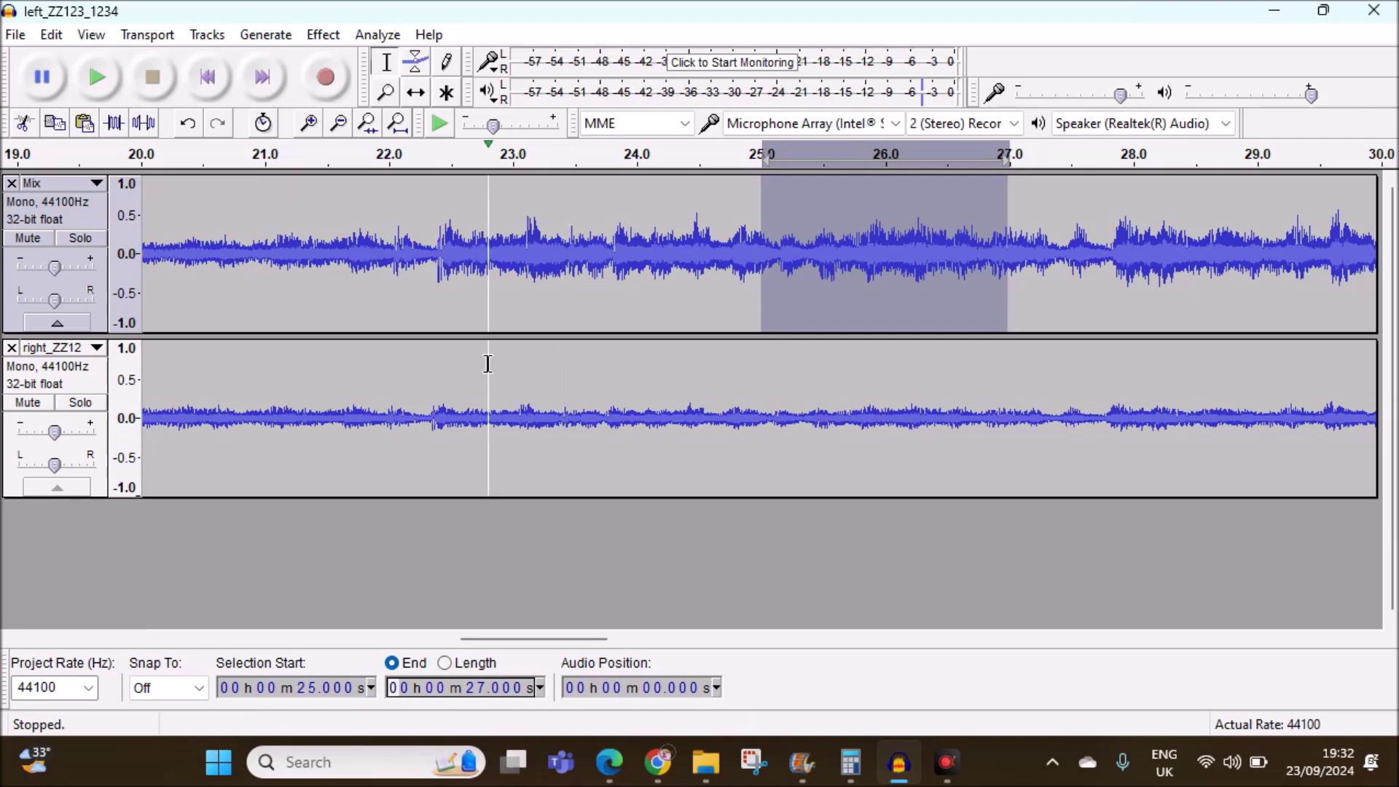
click(609, 763)
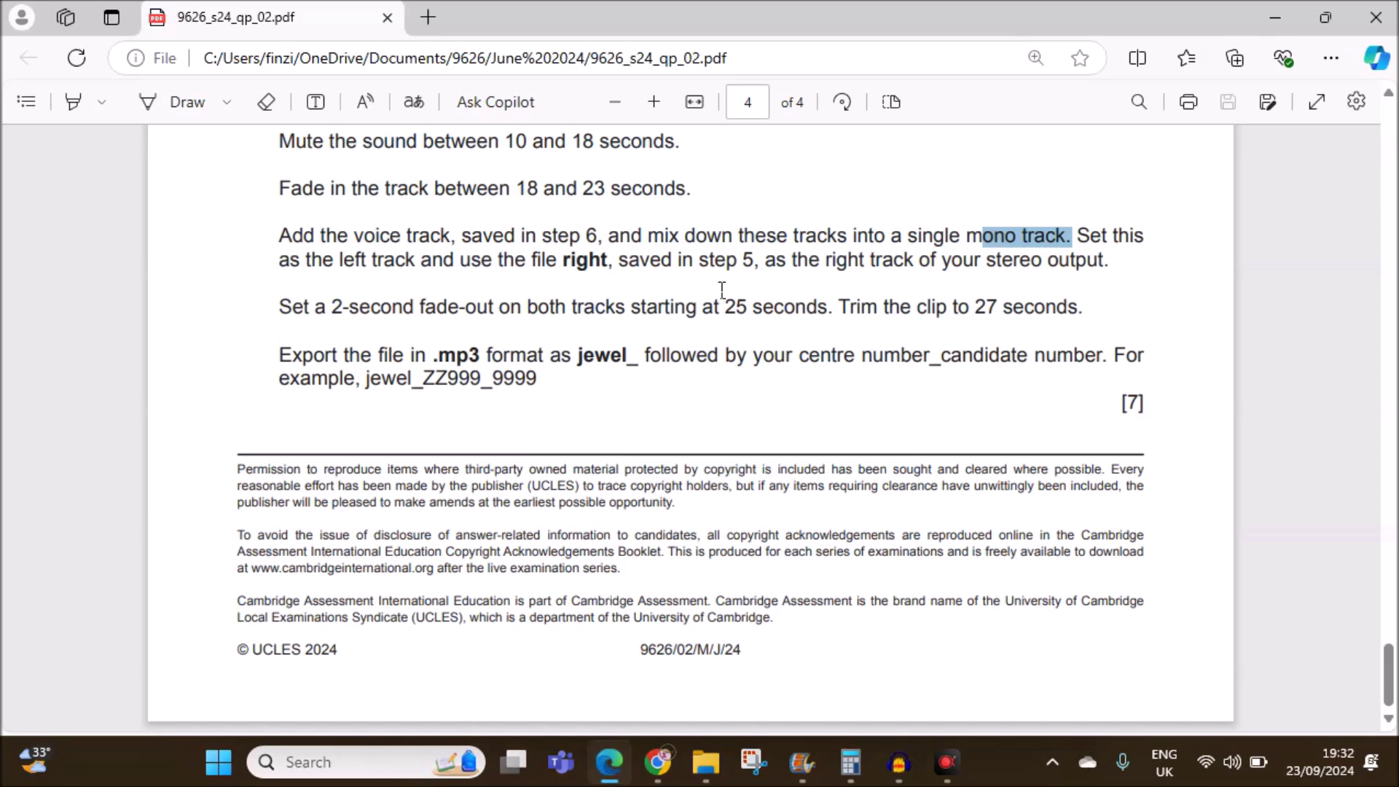
click(898, 763)
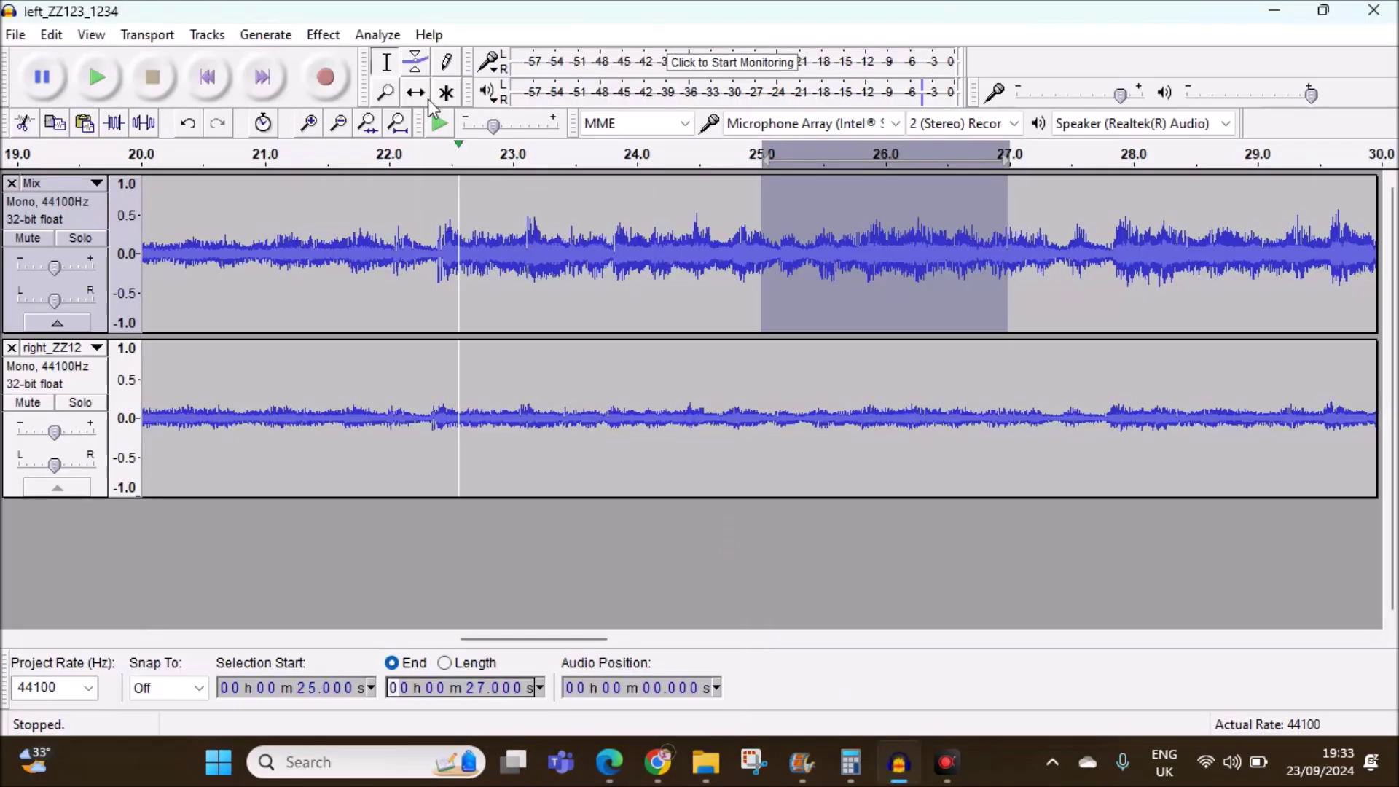
click(332, 38)
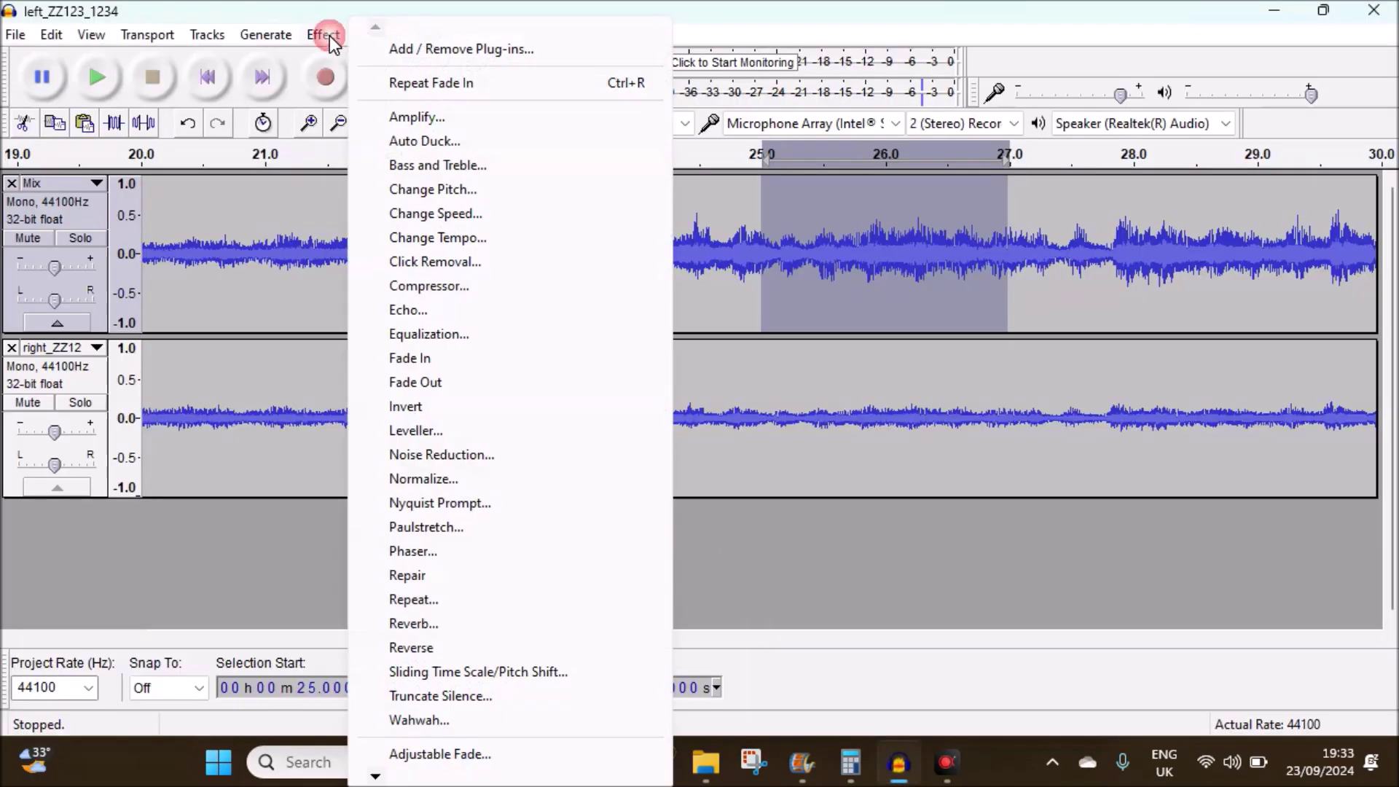
click(417, 382)
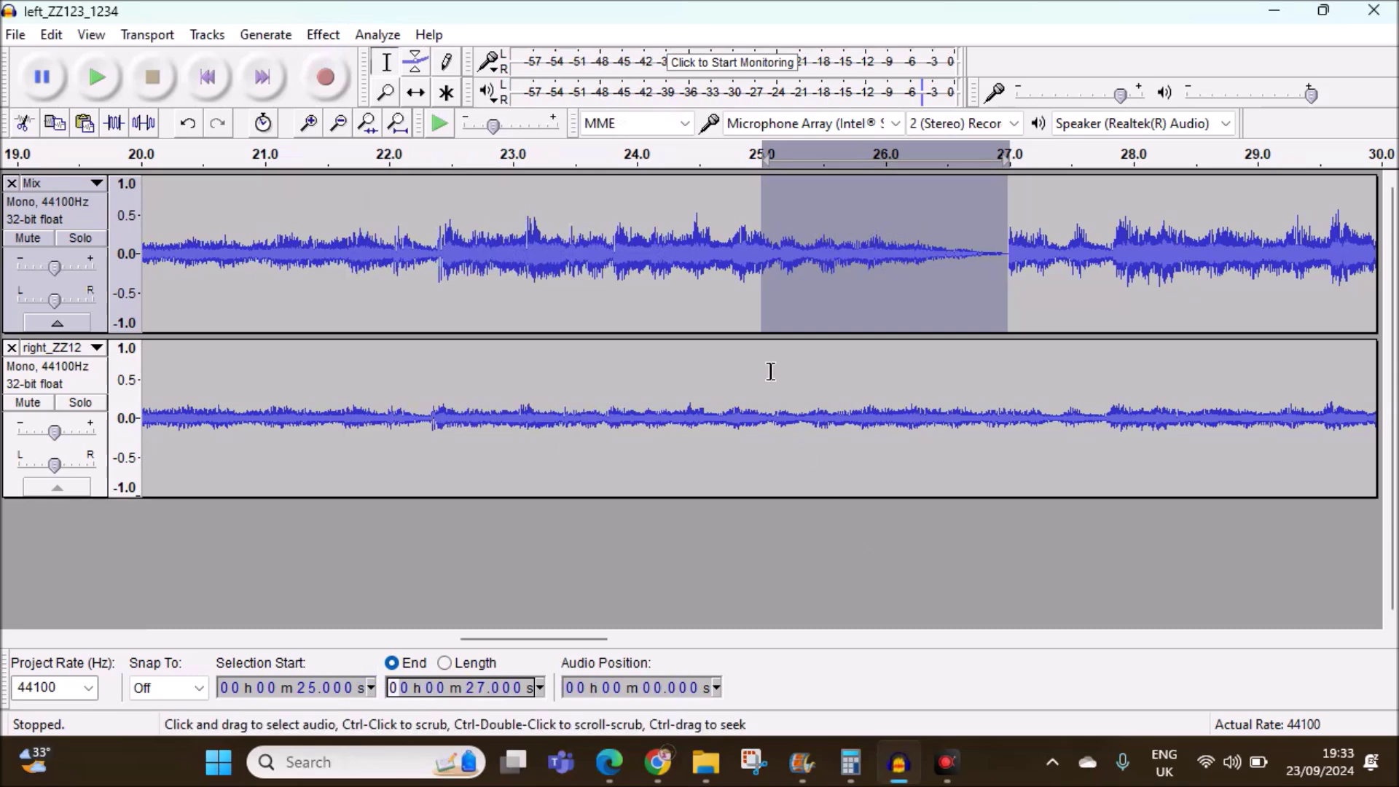
Apply a Fade Out to the right_ZZ123_1234 track from exactly 25.000 to 27.000 seconds.
drag(763, 366, 1009, 395)
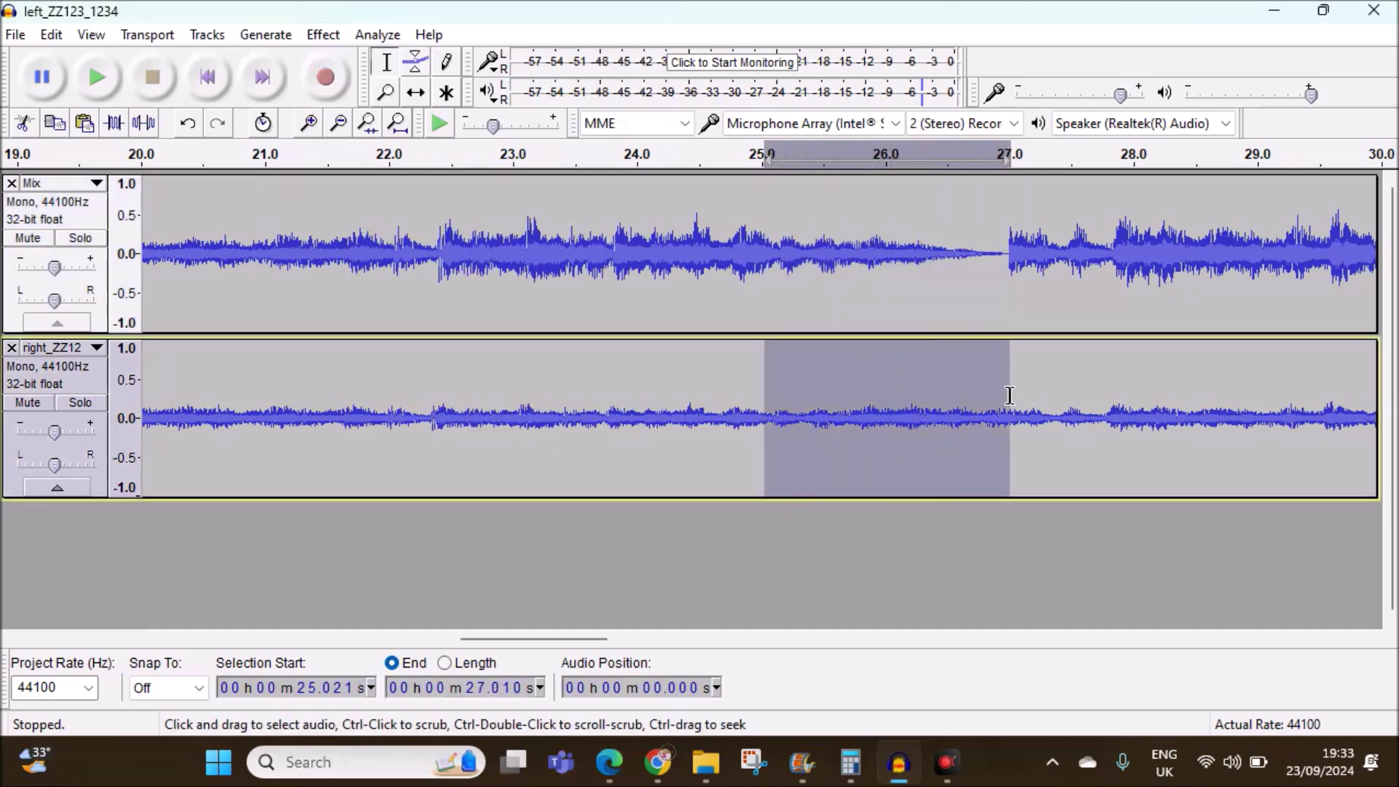
click(337, 696)
click(348, 688)
text(00)
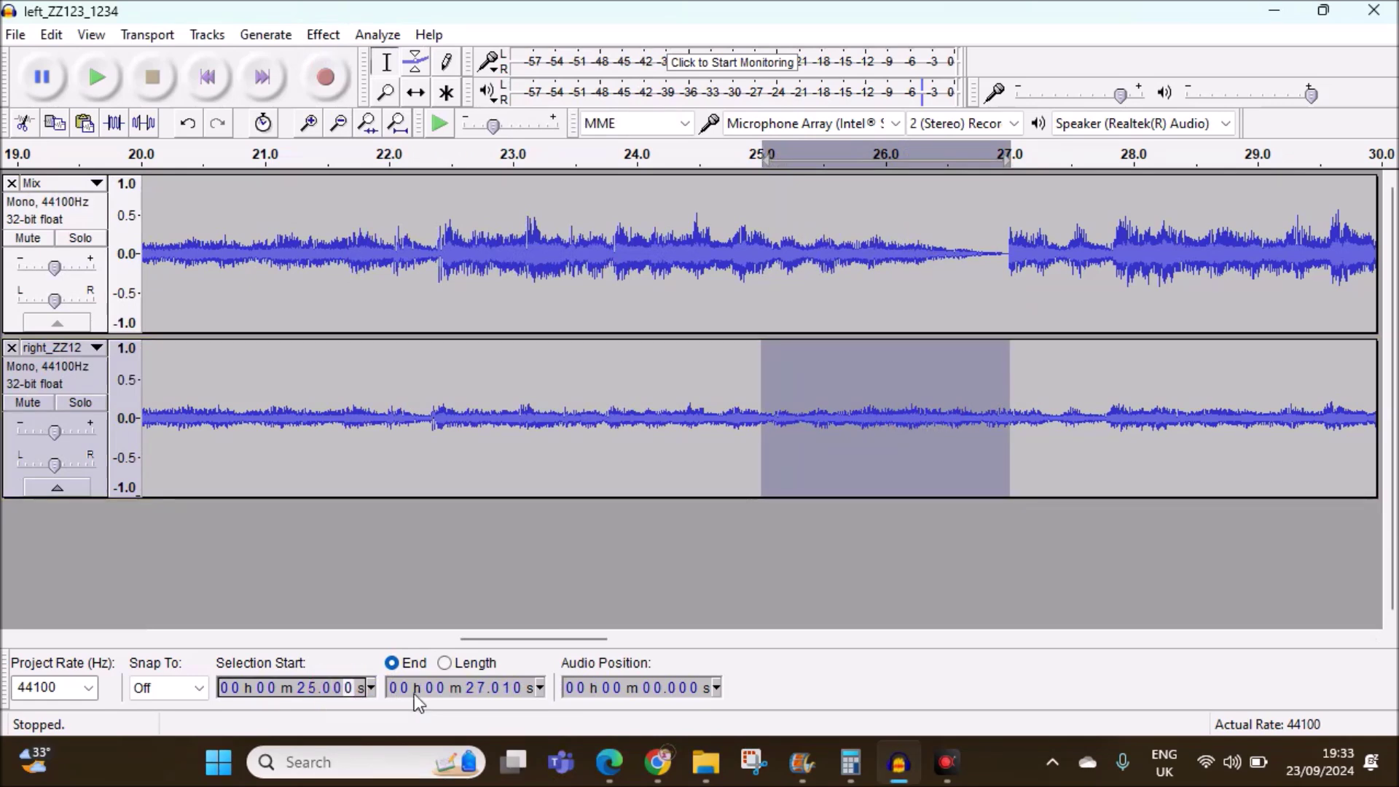
click(508, 688)
text(0)
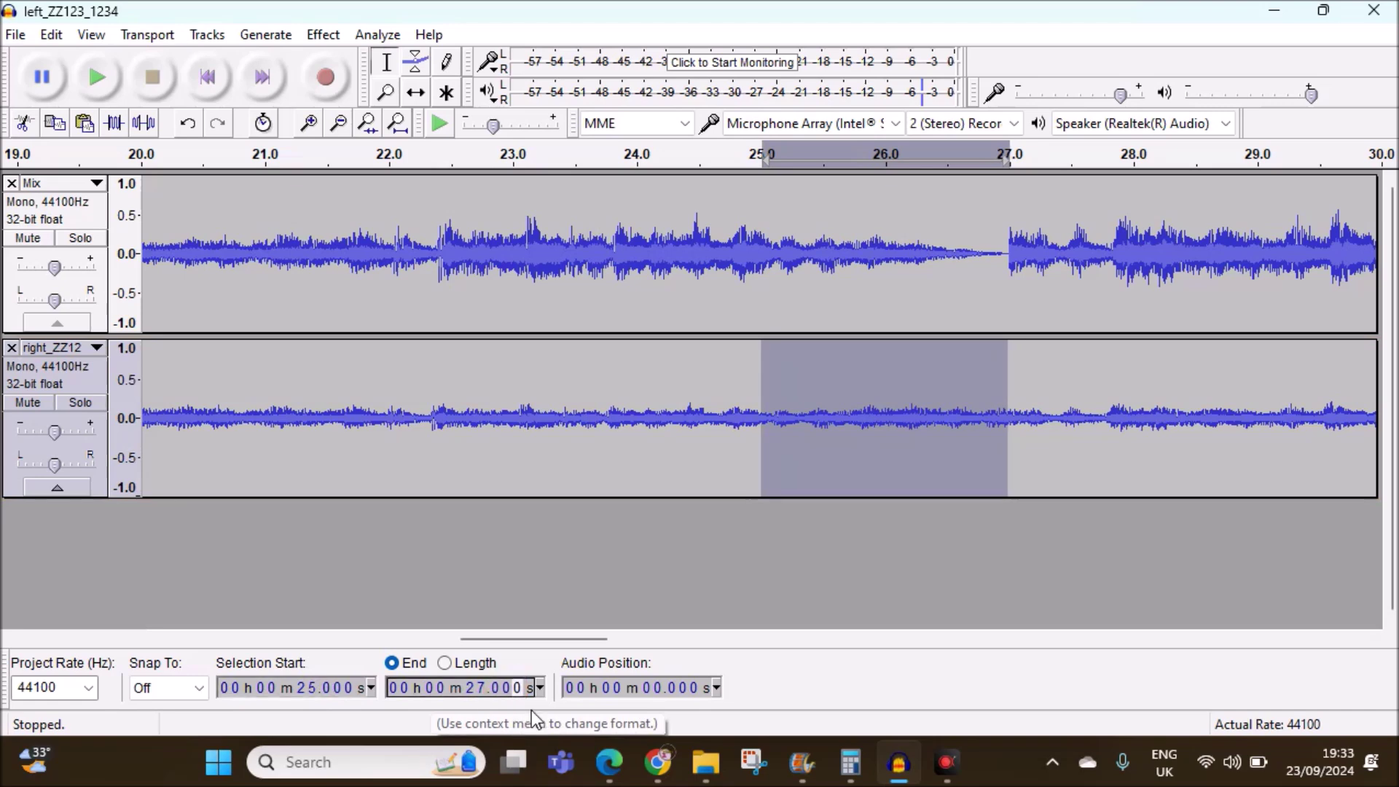
click(310, 37)
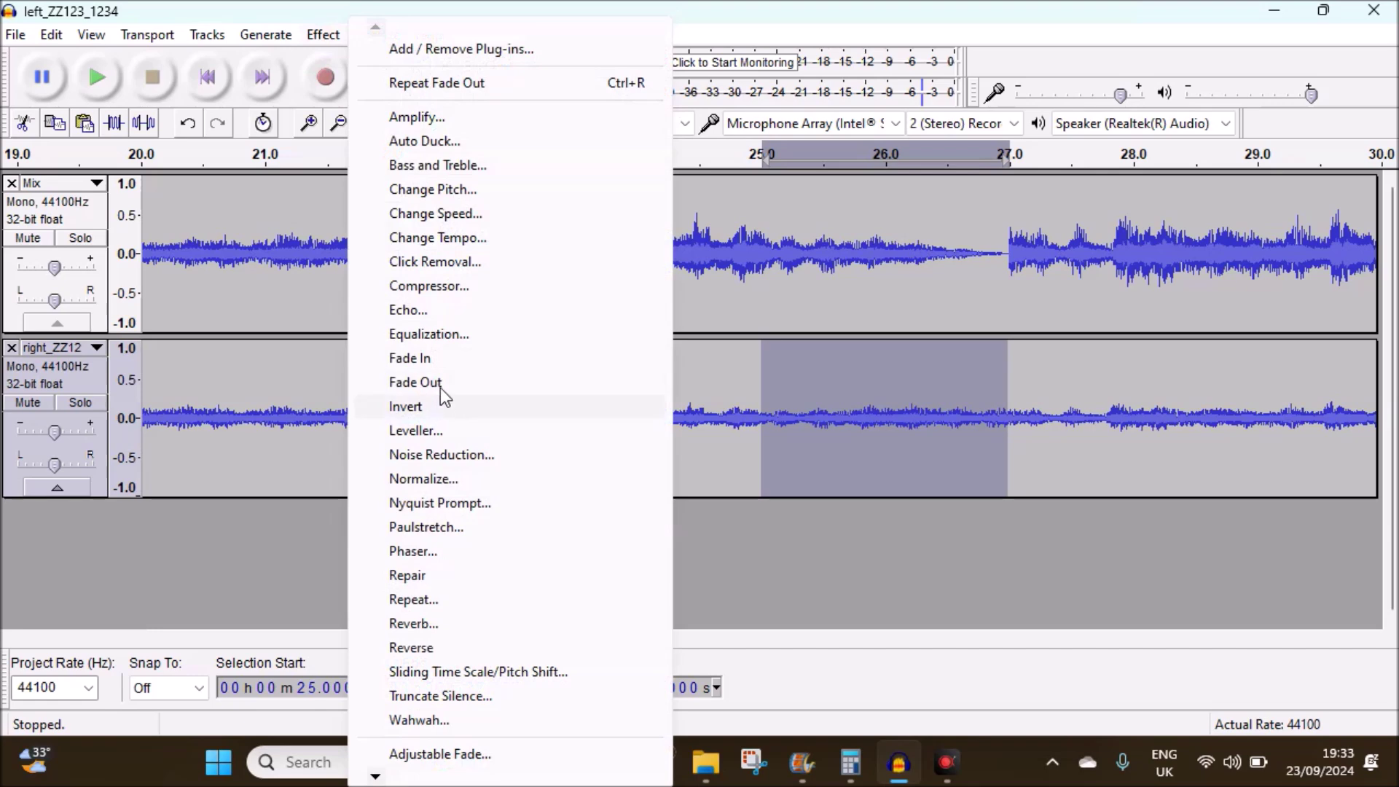
click(416, 383)
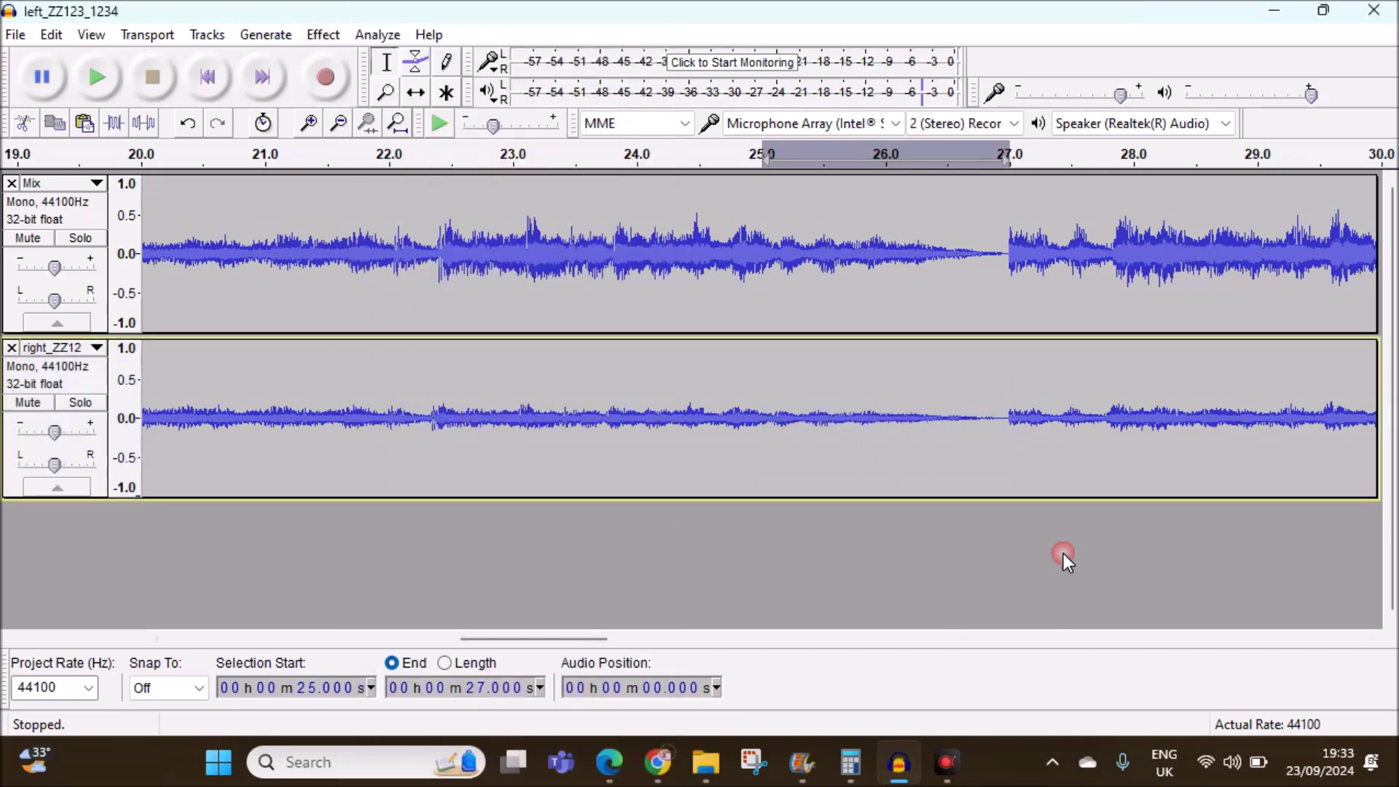
Check the trim instruction in the exam paper, and cut everything after 27.000 seconds from both tracks in Audacity.
click(609, 762)
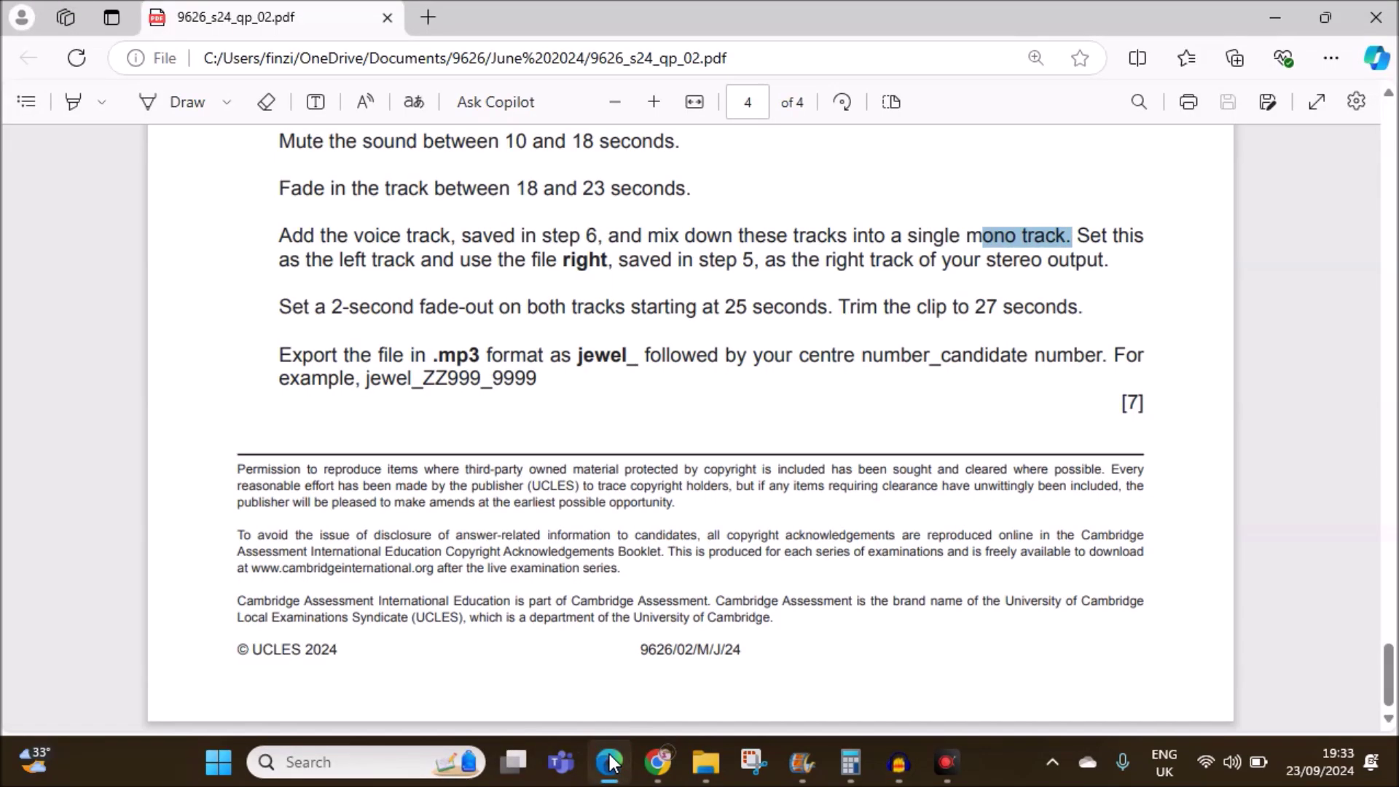
drag(903, 311, 1089, 318)
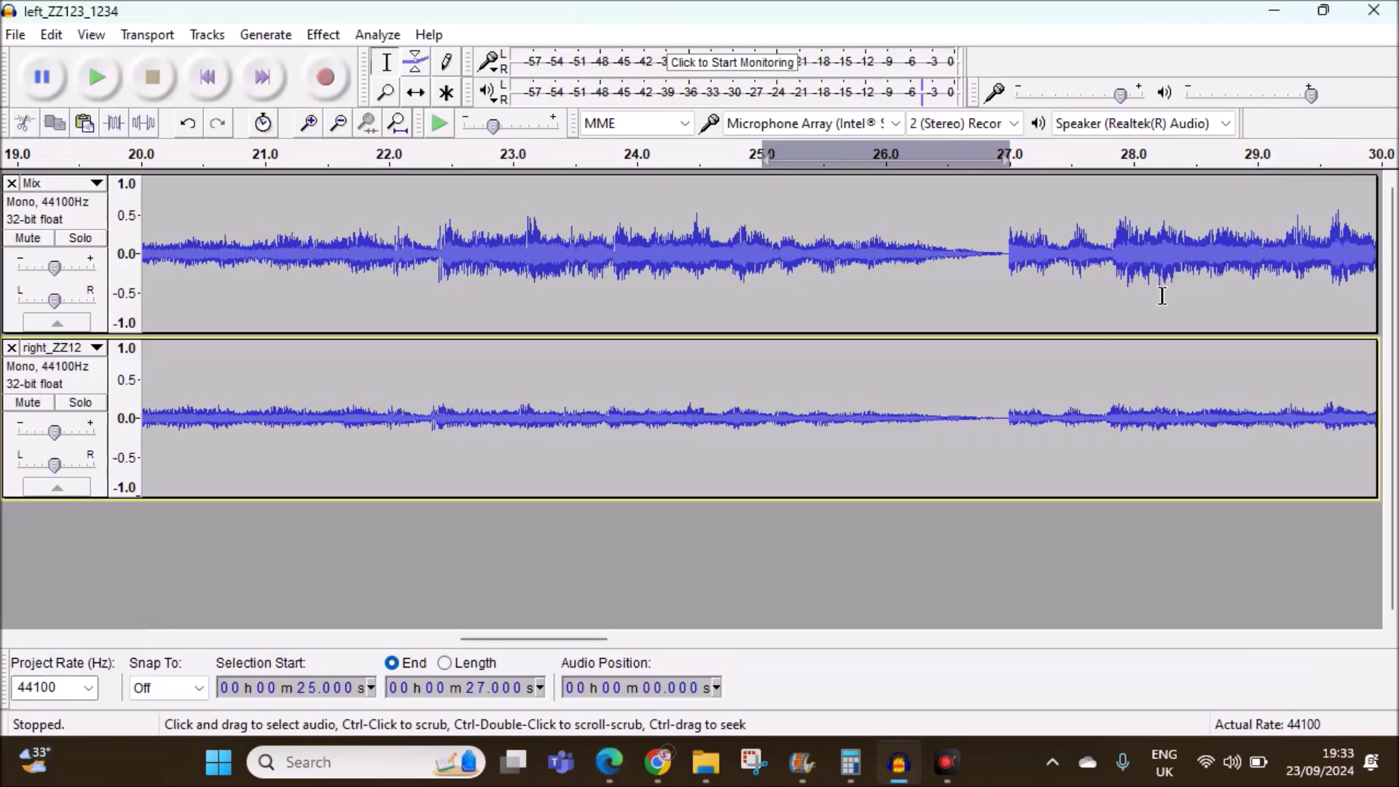
click(713, 254)
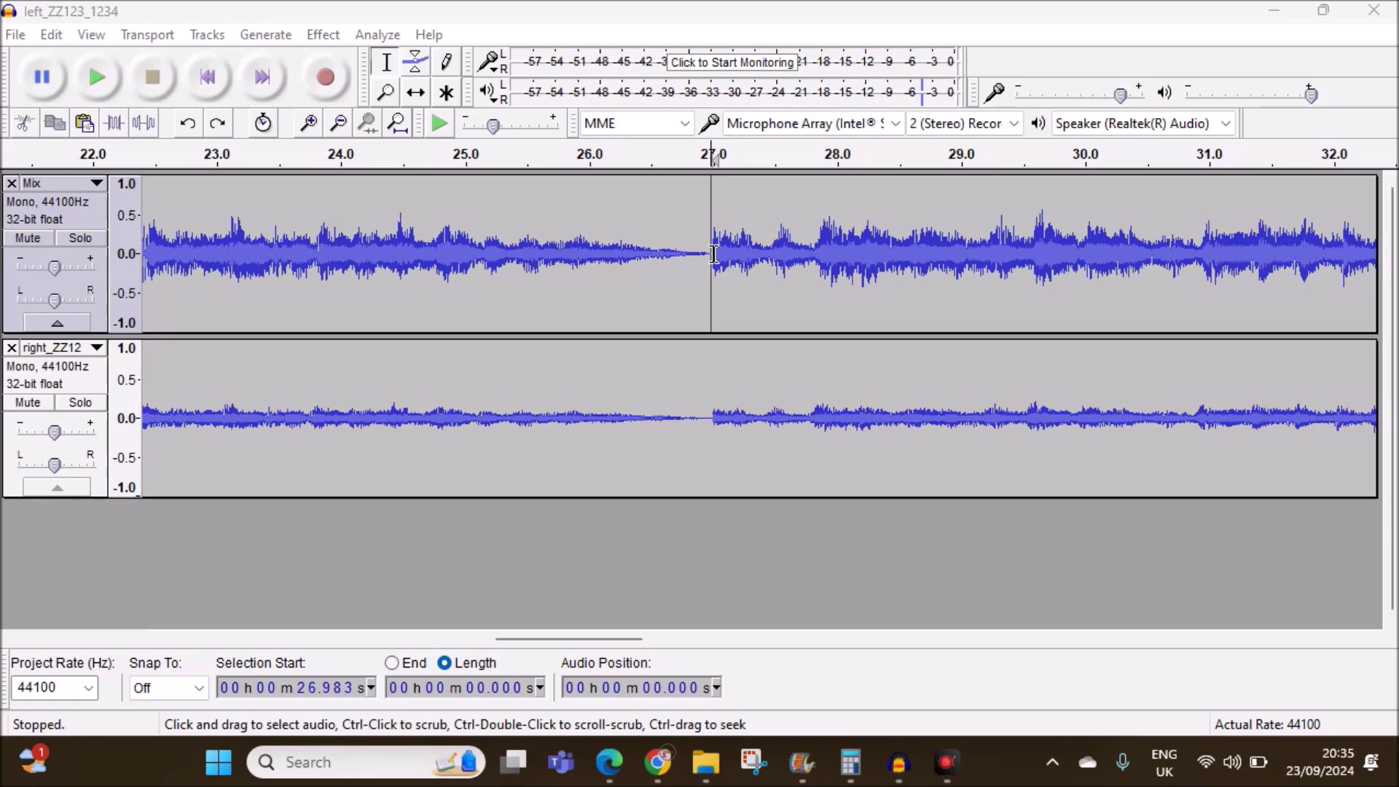
drag(714, 254, 1381, 437)
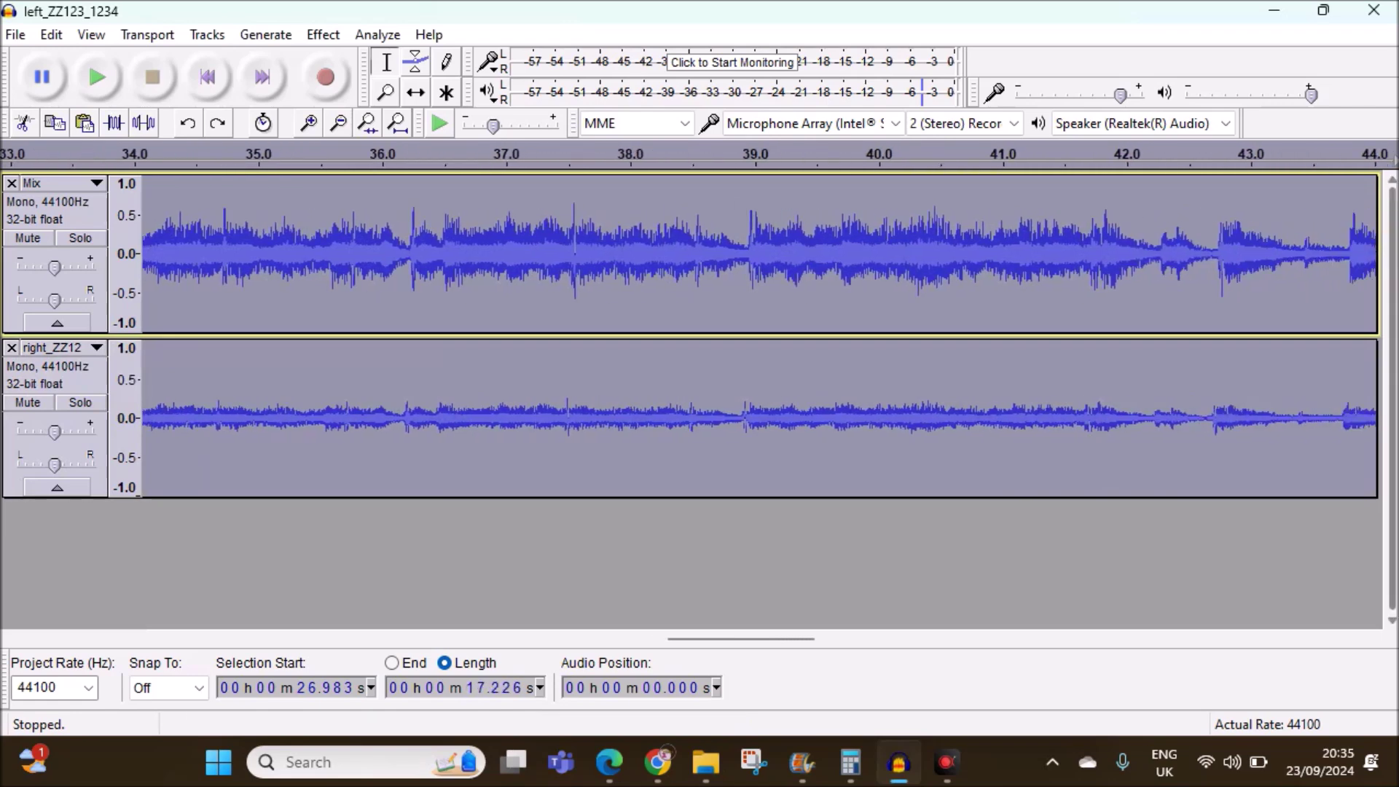
key(shift+End)
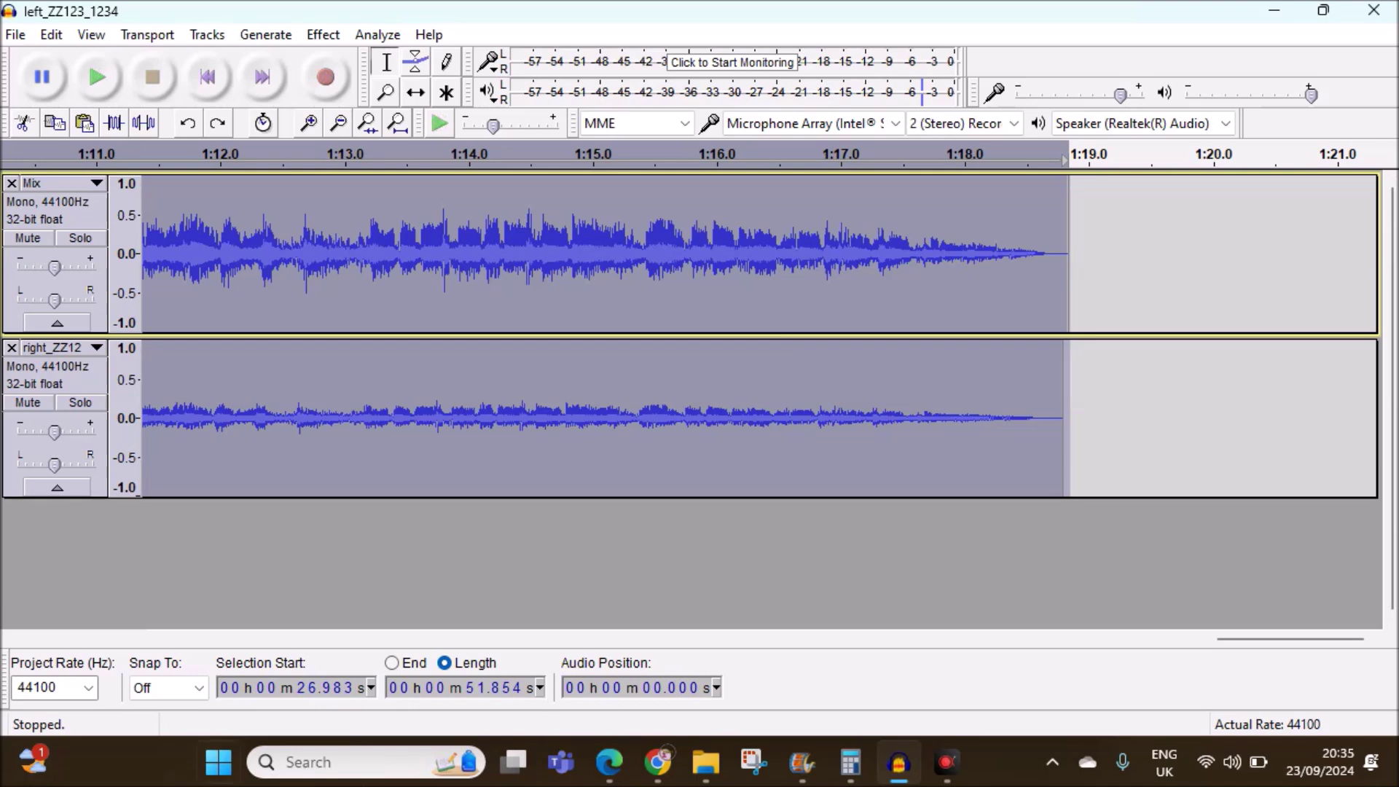
click(313, 686)
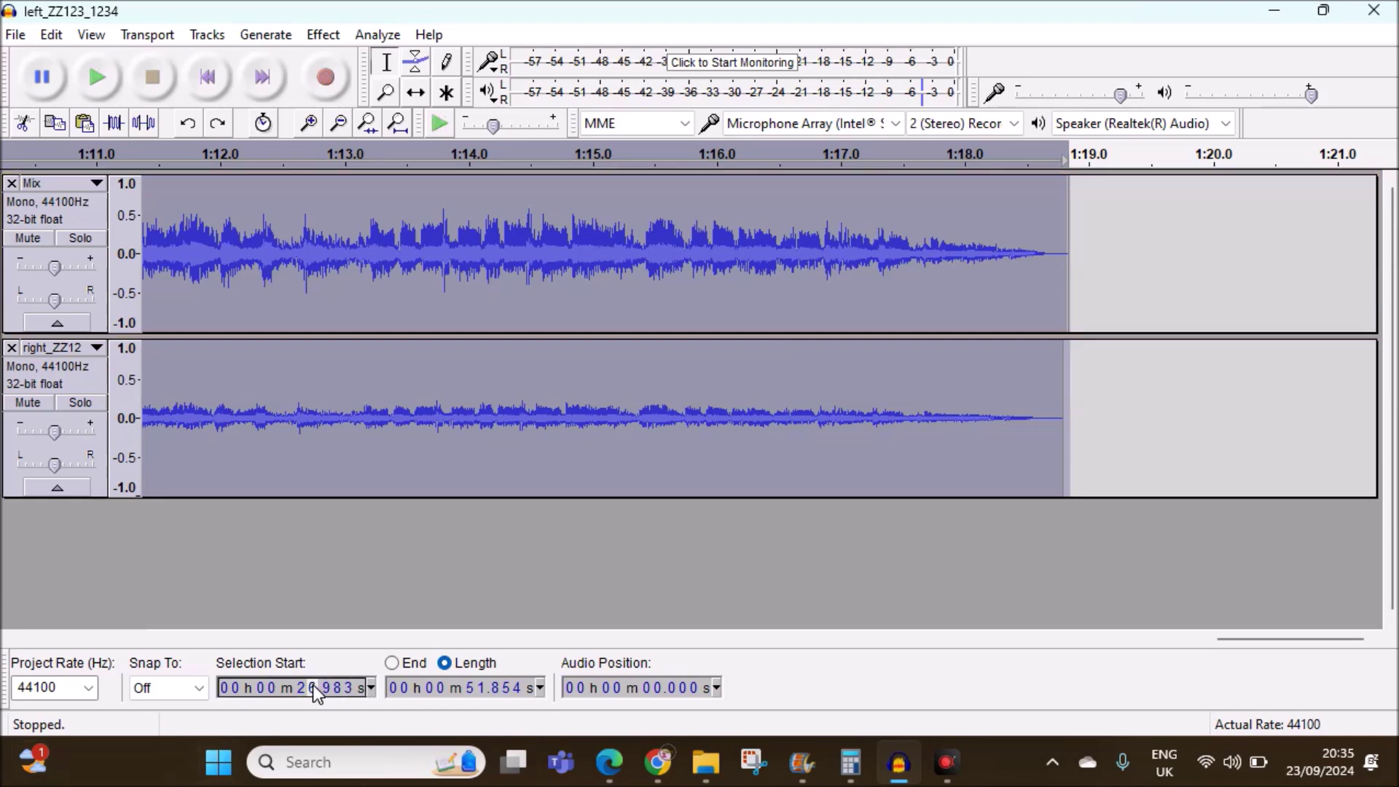
key(Up)
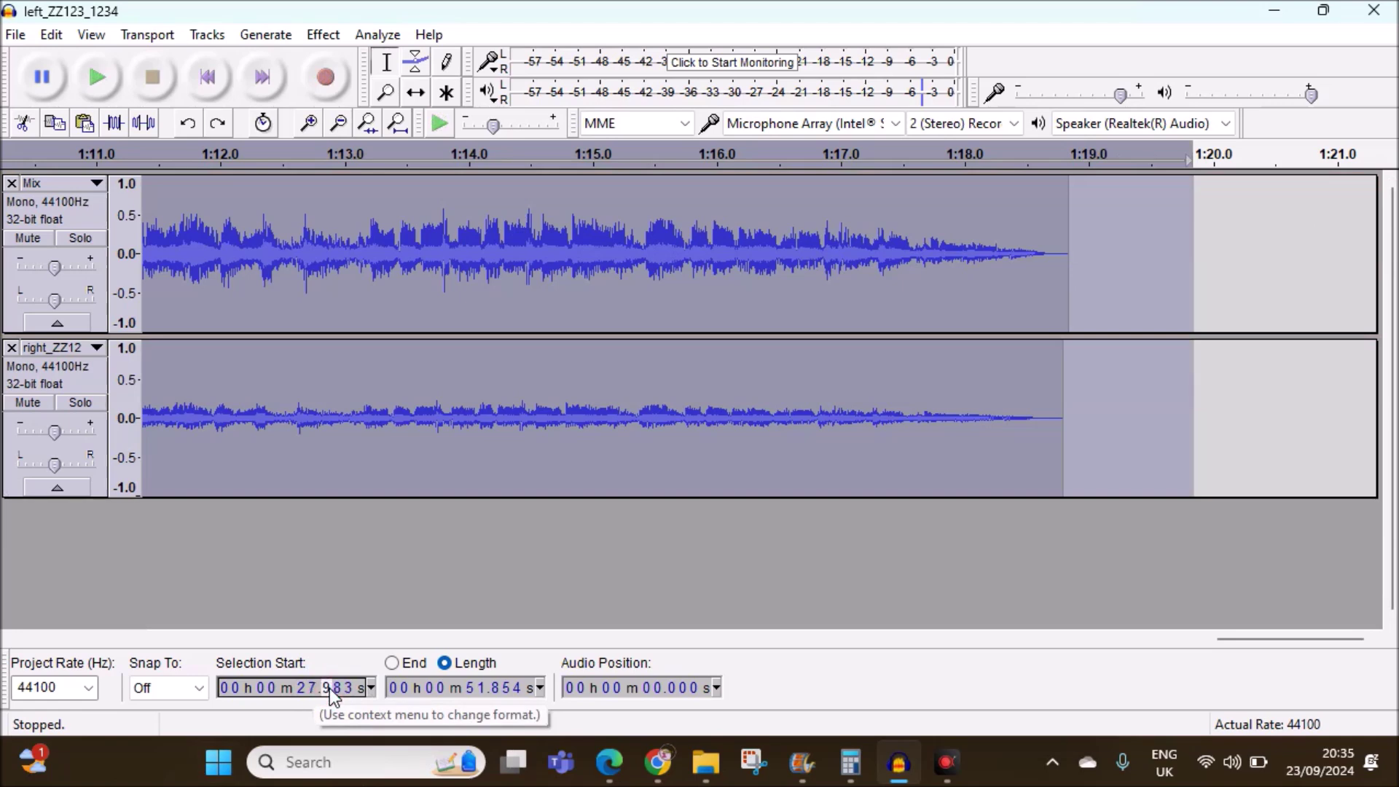
text(0)
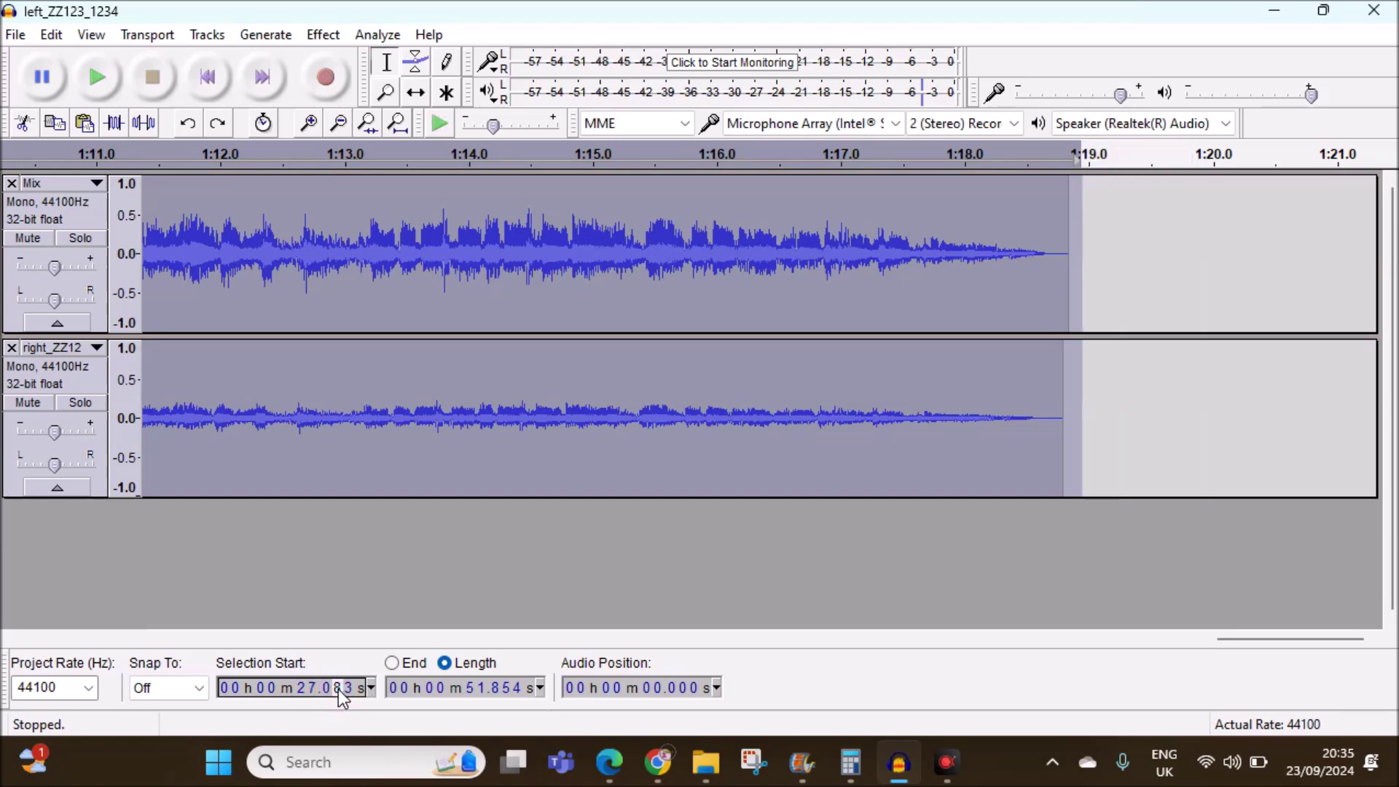
text(0)
text(0)
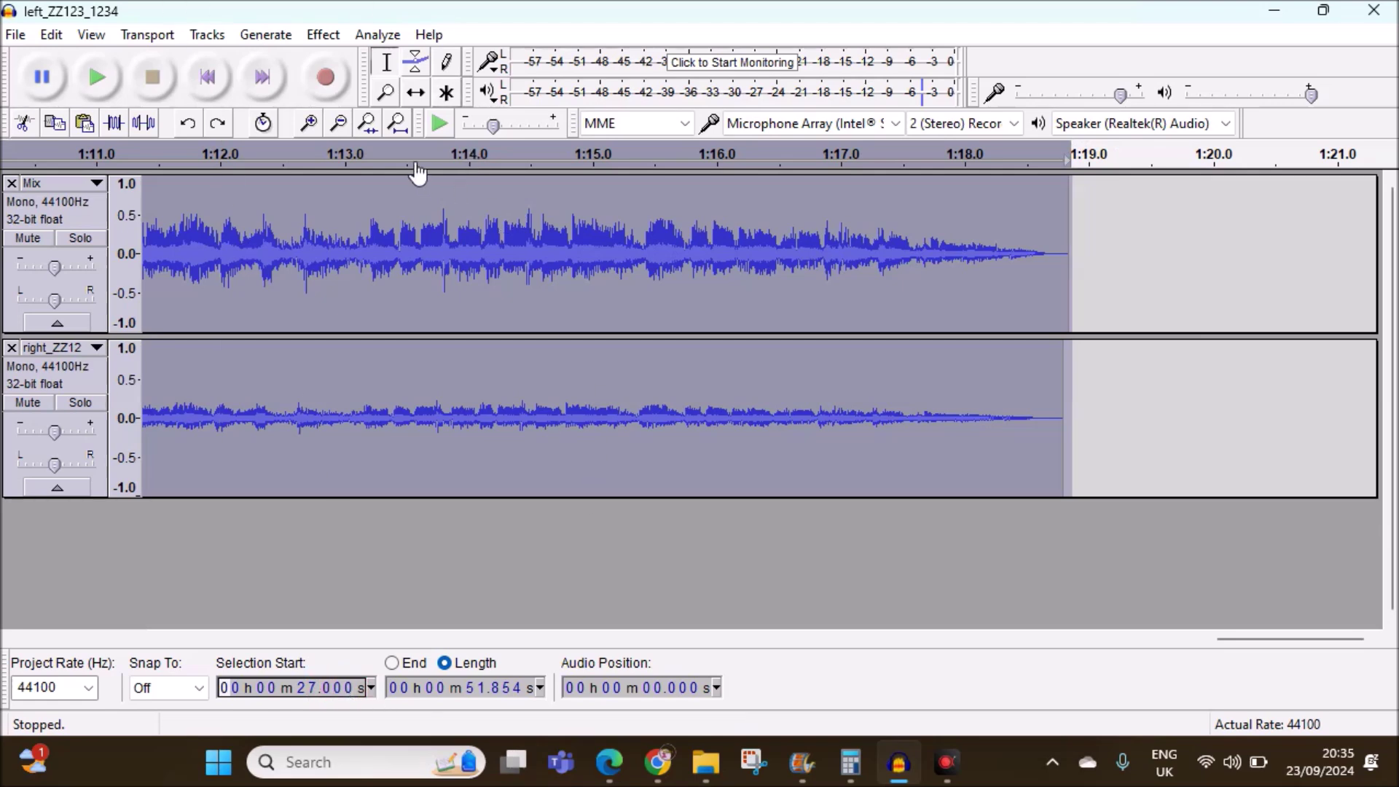
click(26, 124)
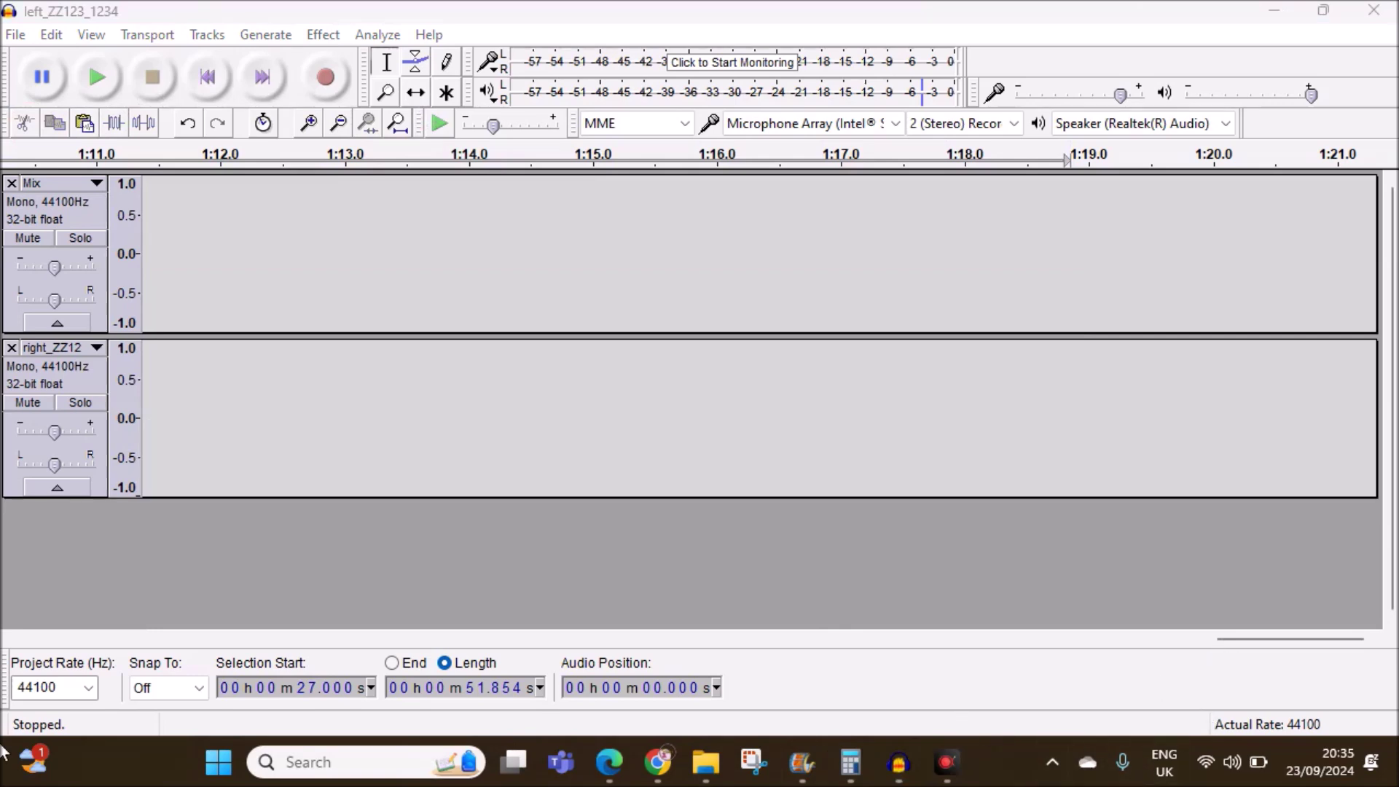
Switch to the exam paper and reread question 7's instructions on the fade-out, the trim and the mono mix-down.
click(603, 754)
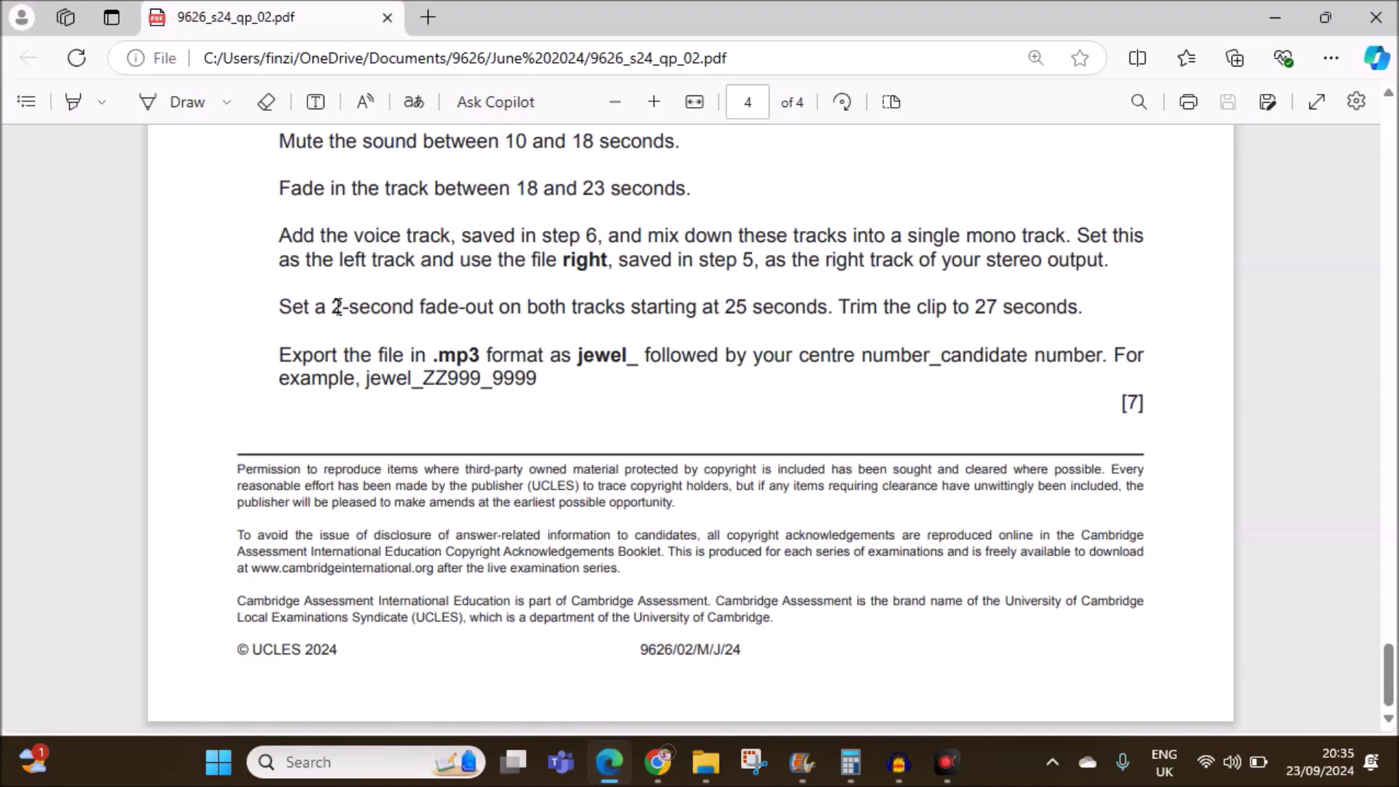
drag(337, 306, 1133, 305)
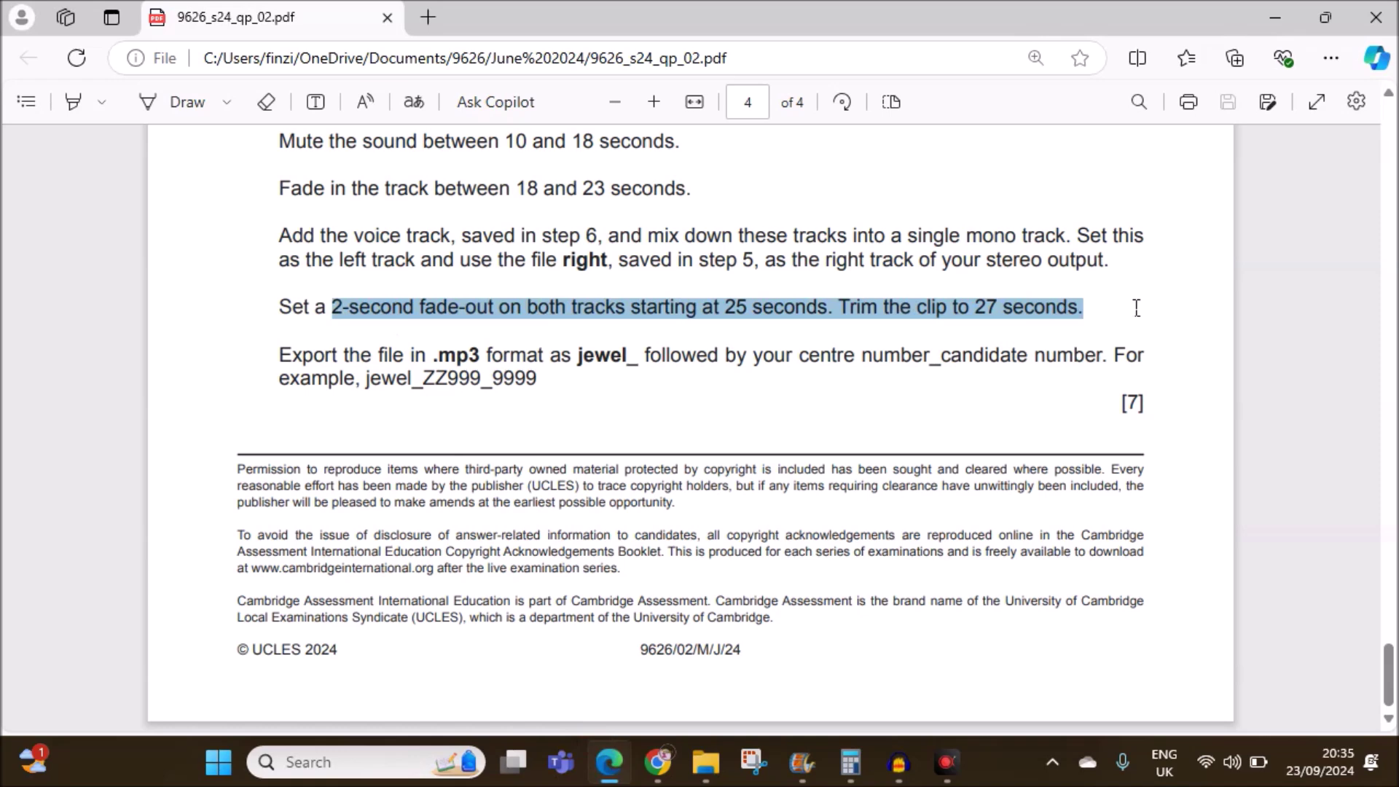
click(440, 386)
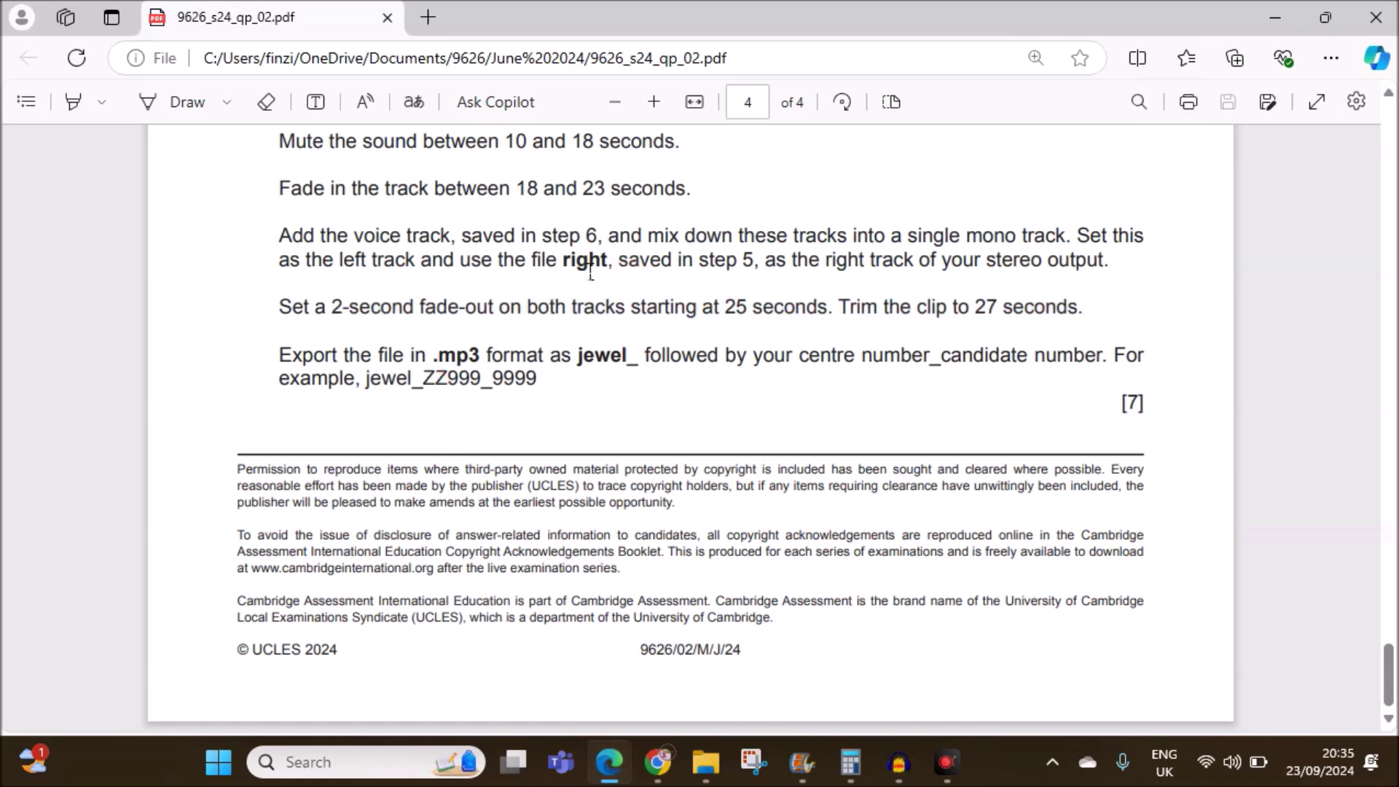
drag(658, 230, 1071, 234)
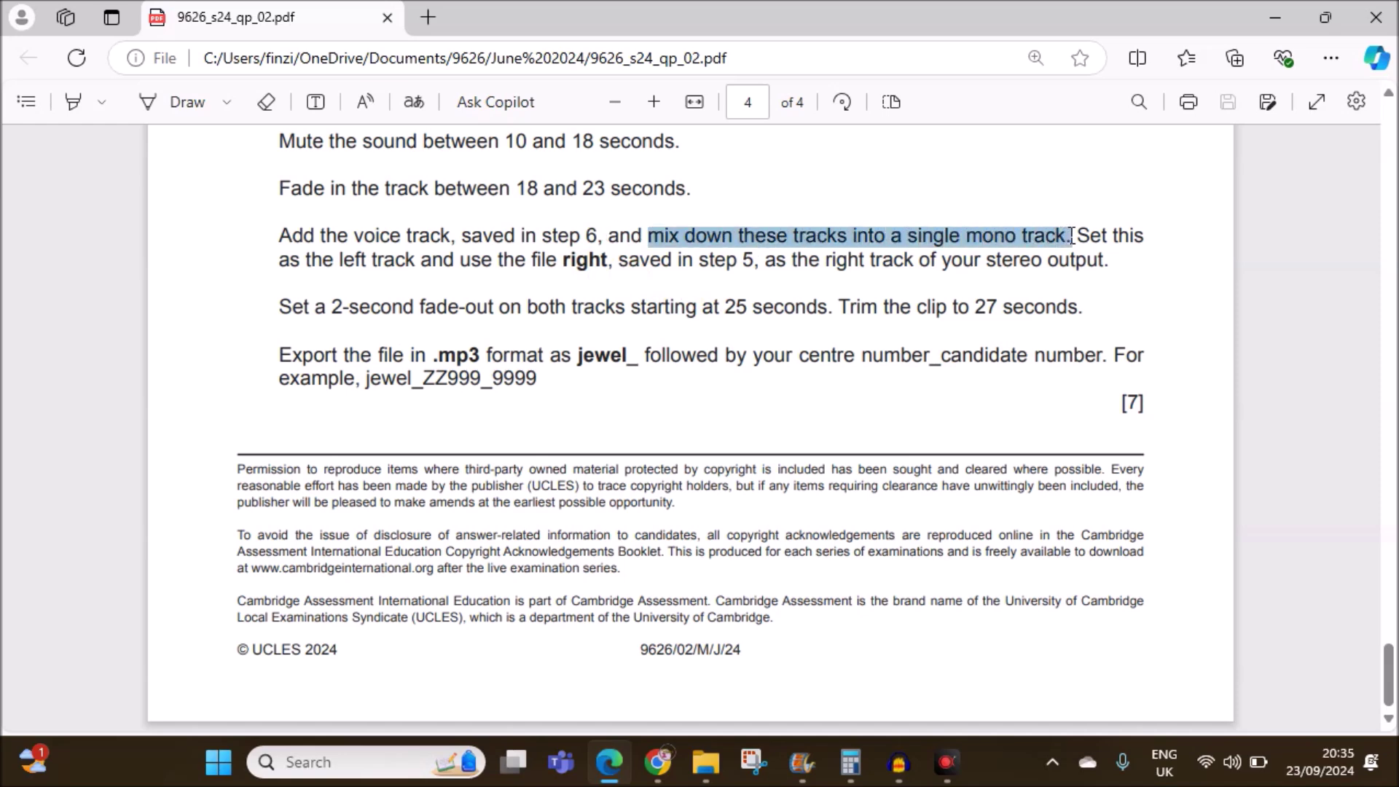
click(1002, 232)
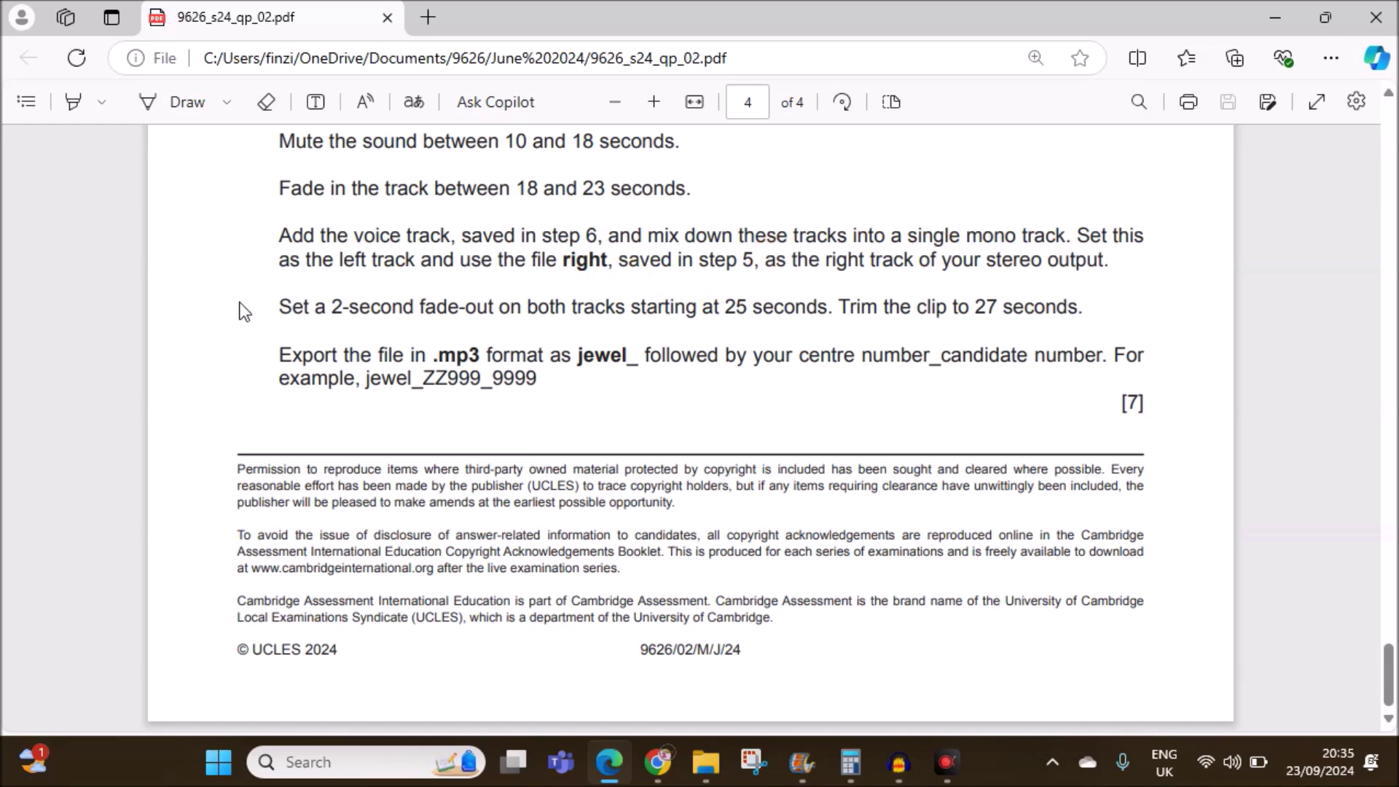
Check the stereo output instruction in the exam paper, and in Audacity set Mix as the left channel and right_ZZ123_1234 as the right channel.
drag(272, 257, 602, 271)
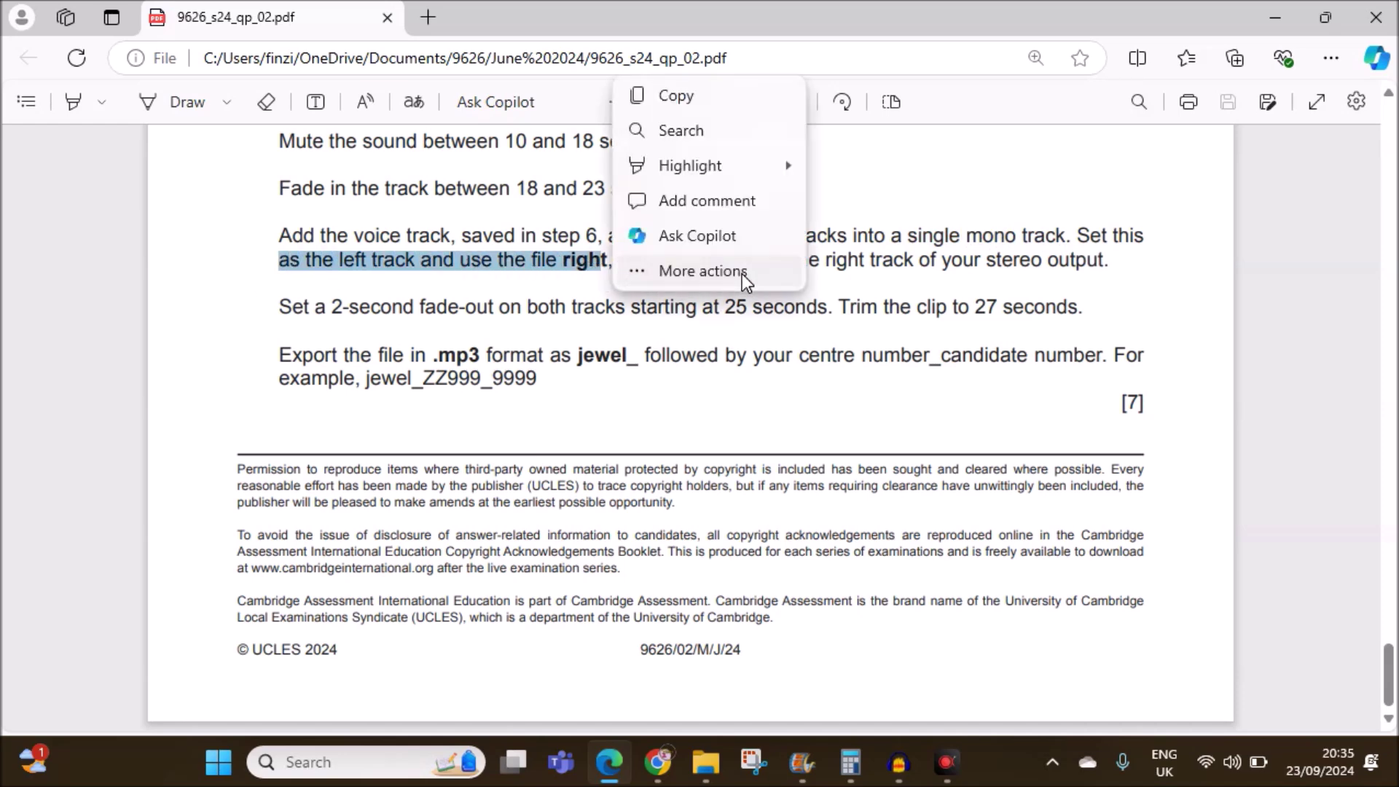
click(742, 273)
click(898, 762)
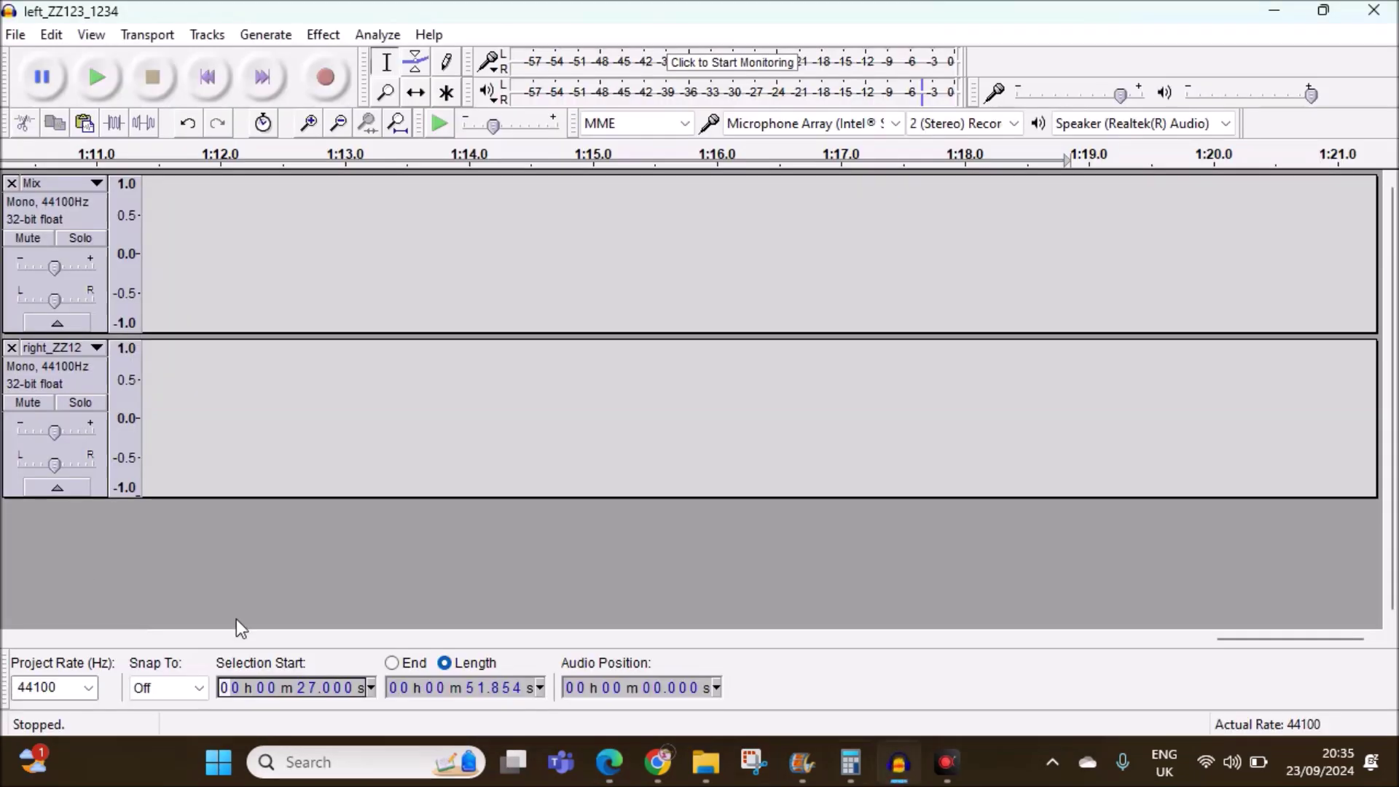
drag(1257, 638, 115, 603)
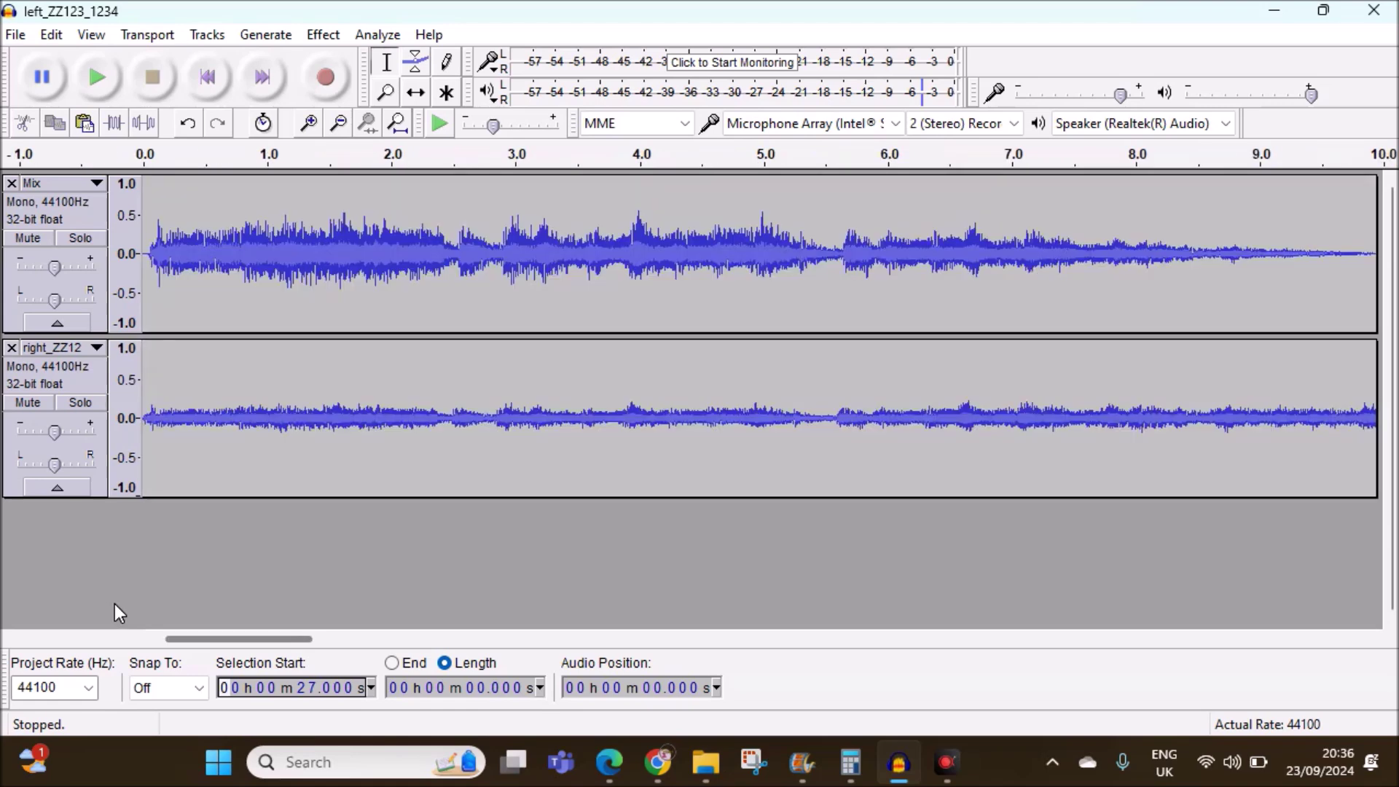
click(182, 622)
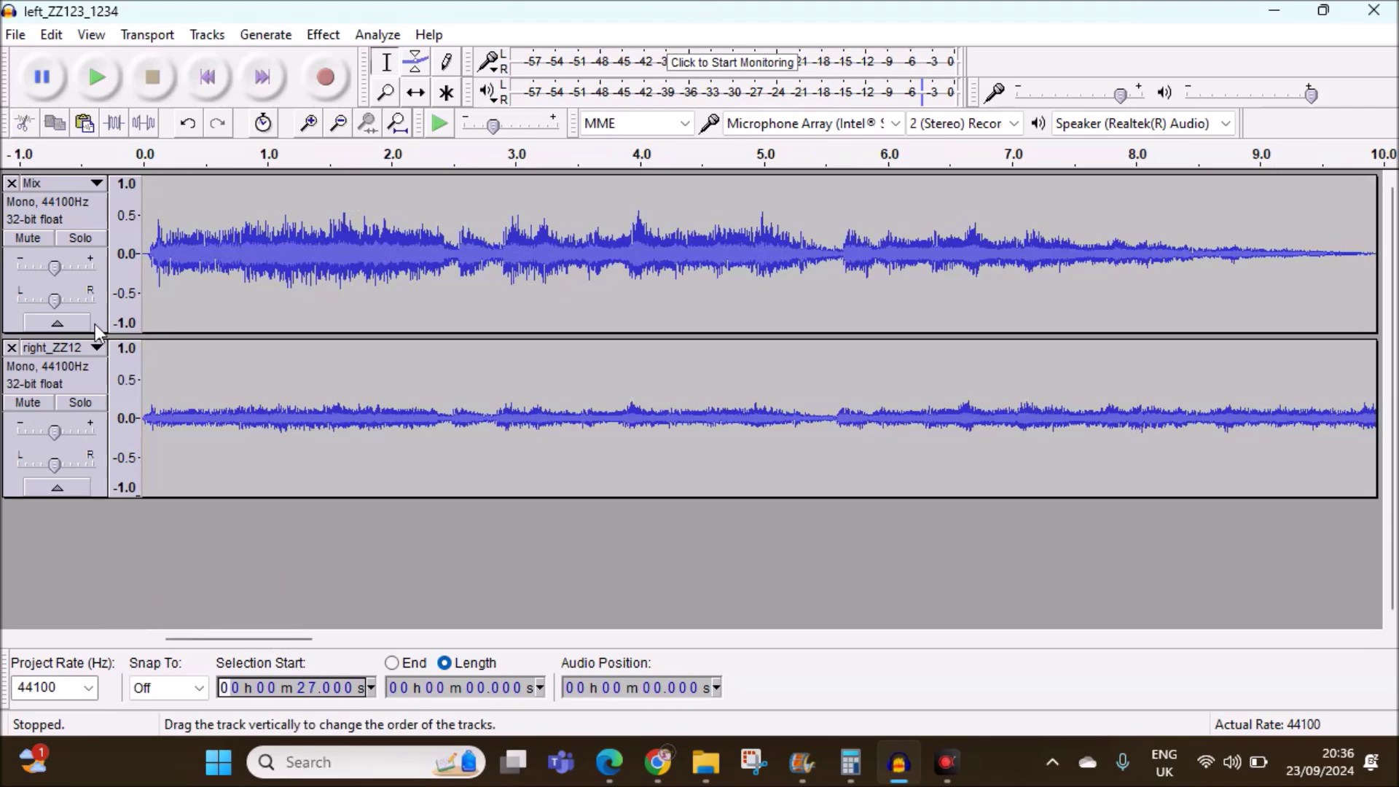
click(95, 183)
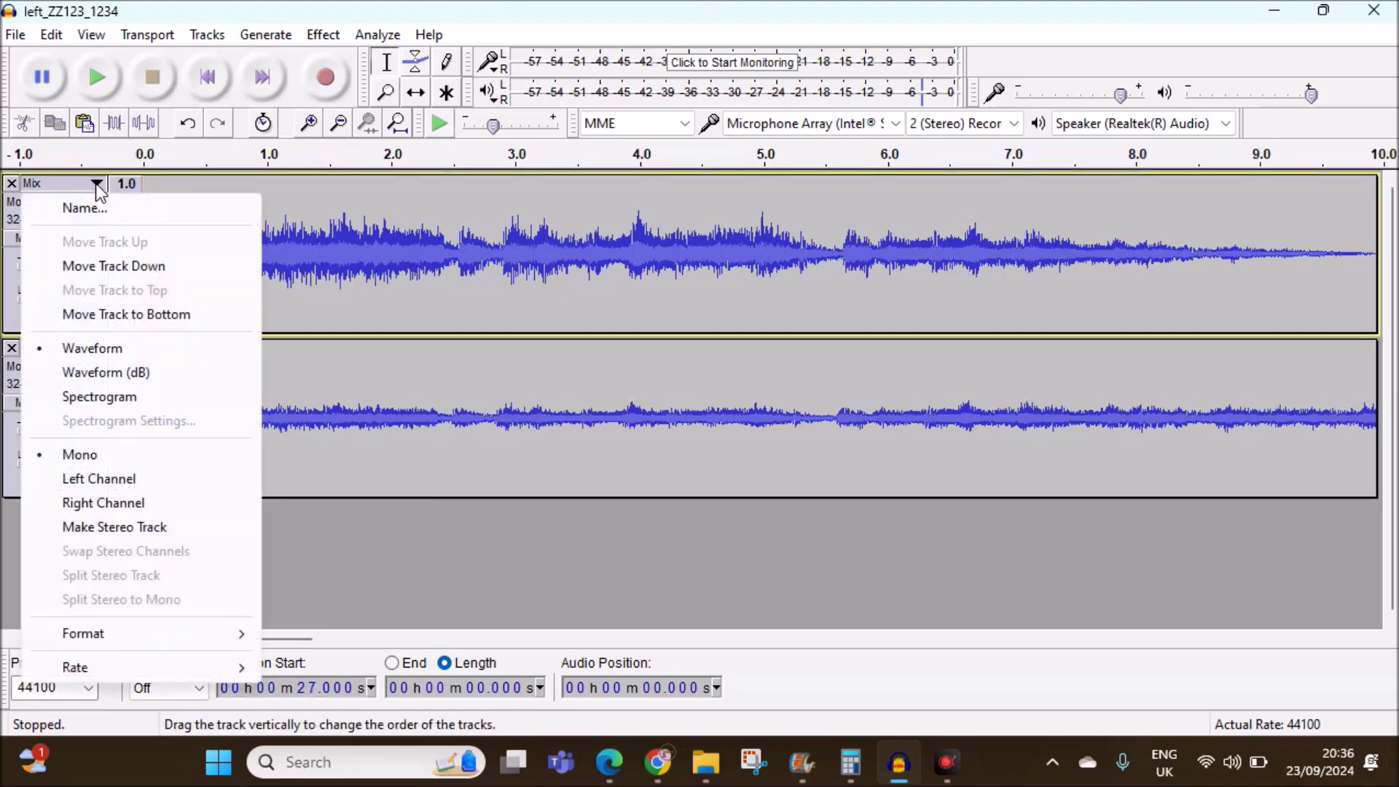
click(117, 486)
click(99, 348)
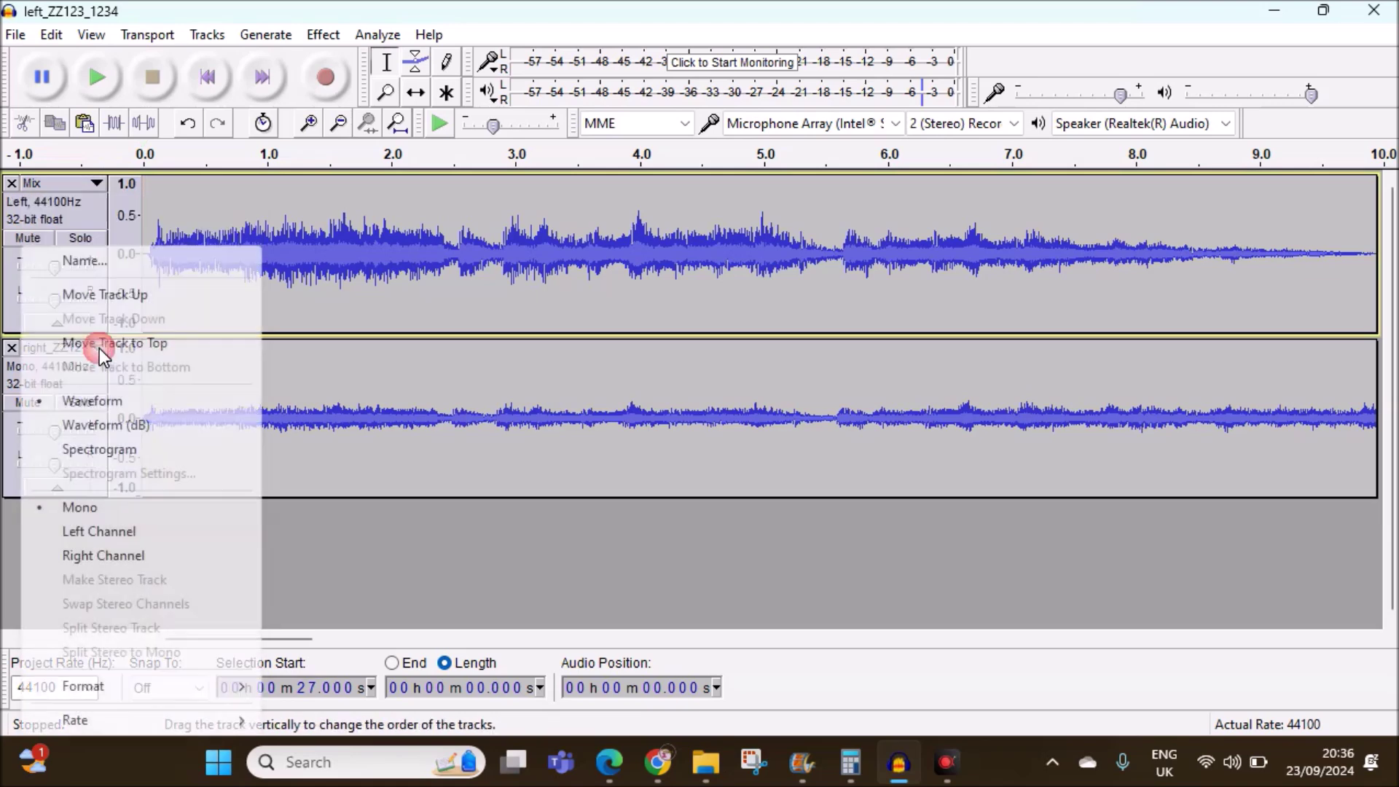
click(103, 552)
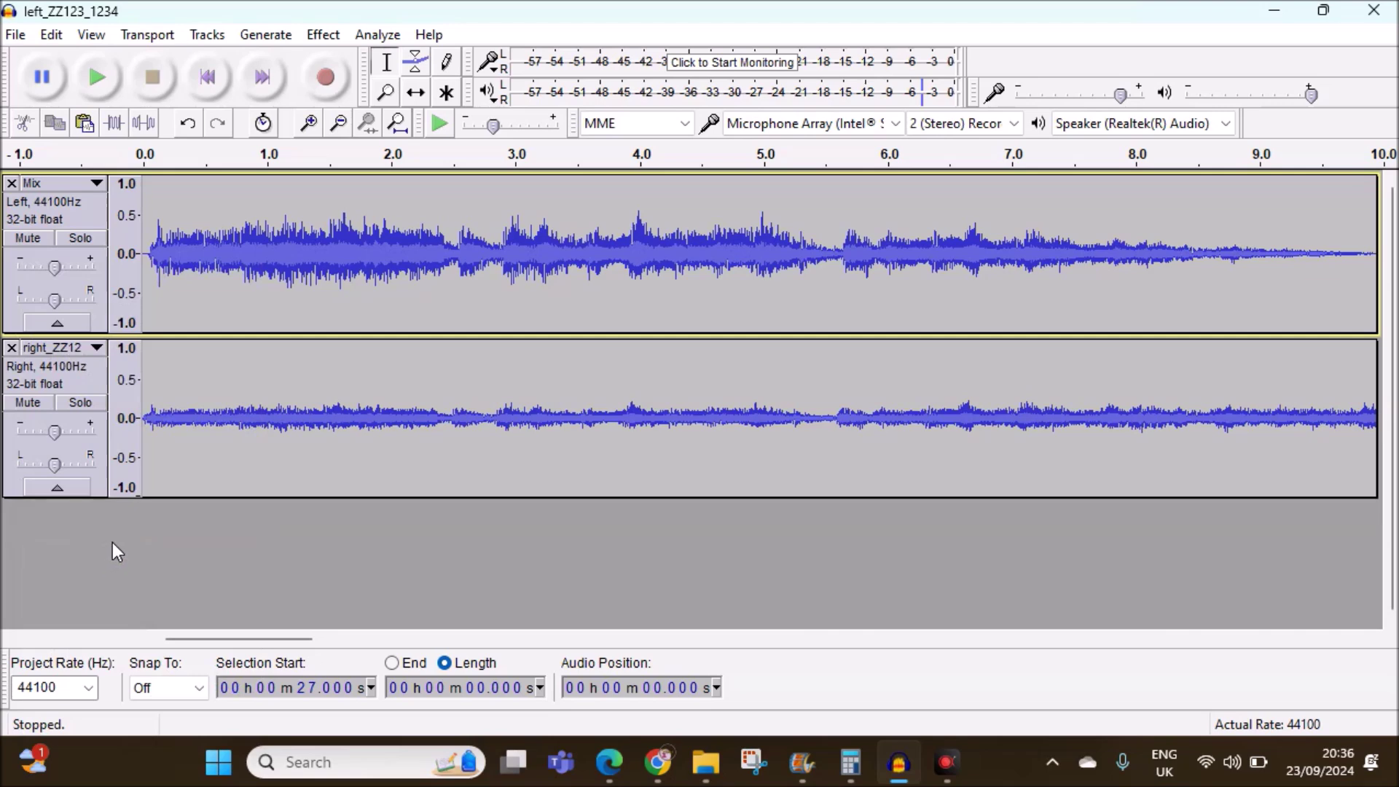
Reread the fade-out and trim instruction in the exam paper and return to Audacity.
mouse_move(609, 762)
click(610, 648)
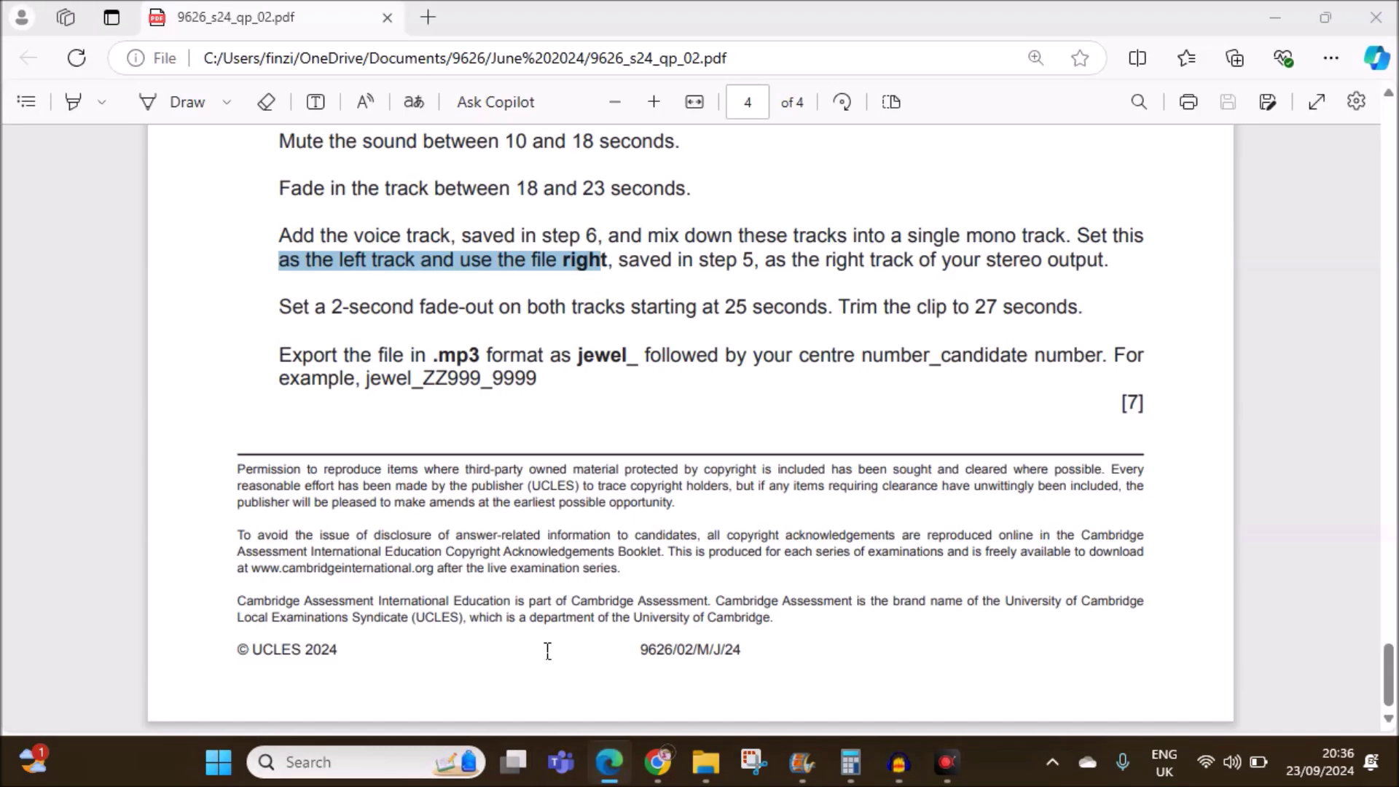
drag(293, 309, 1047, 309)
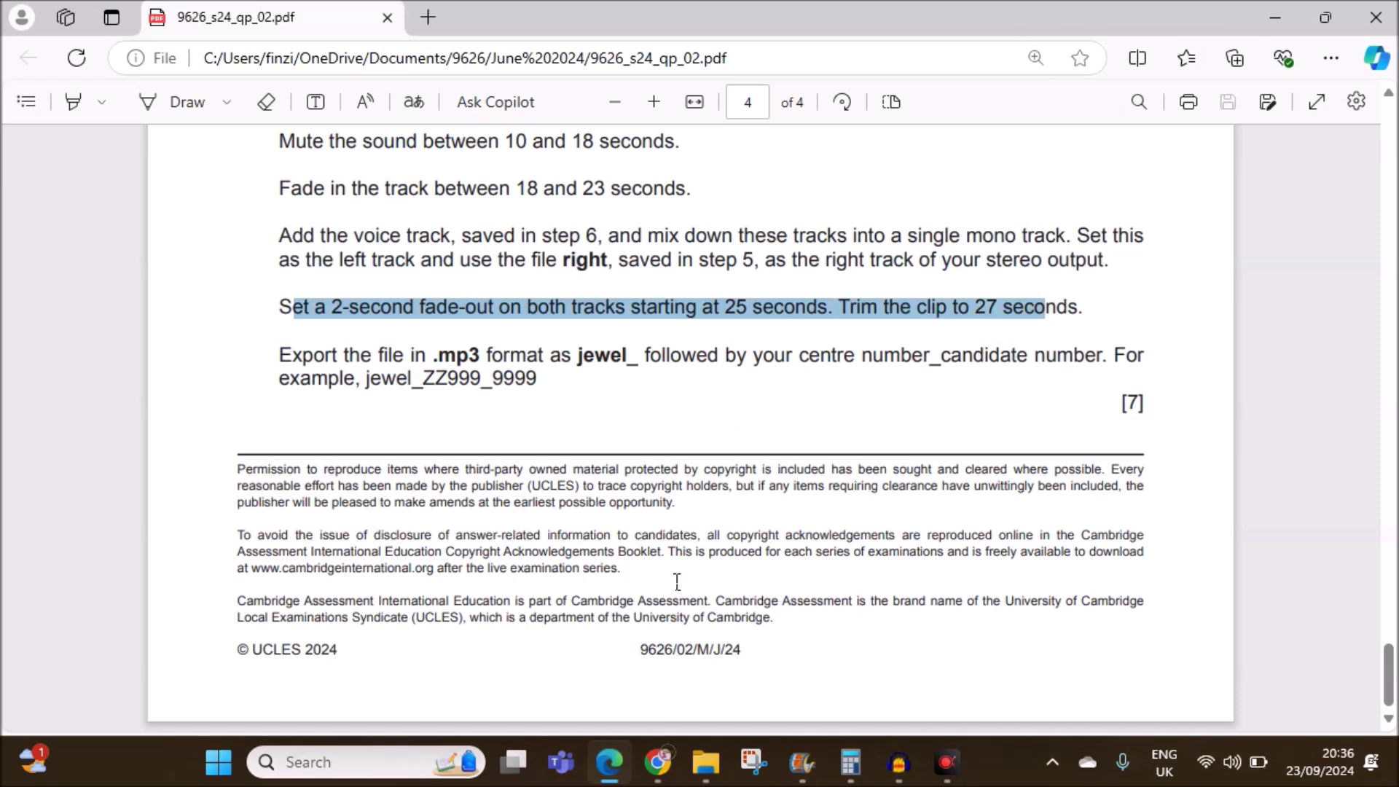
click(897, 765)
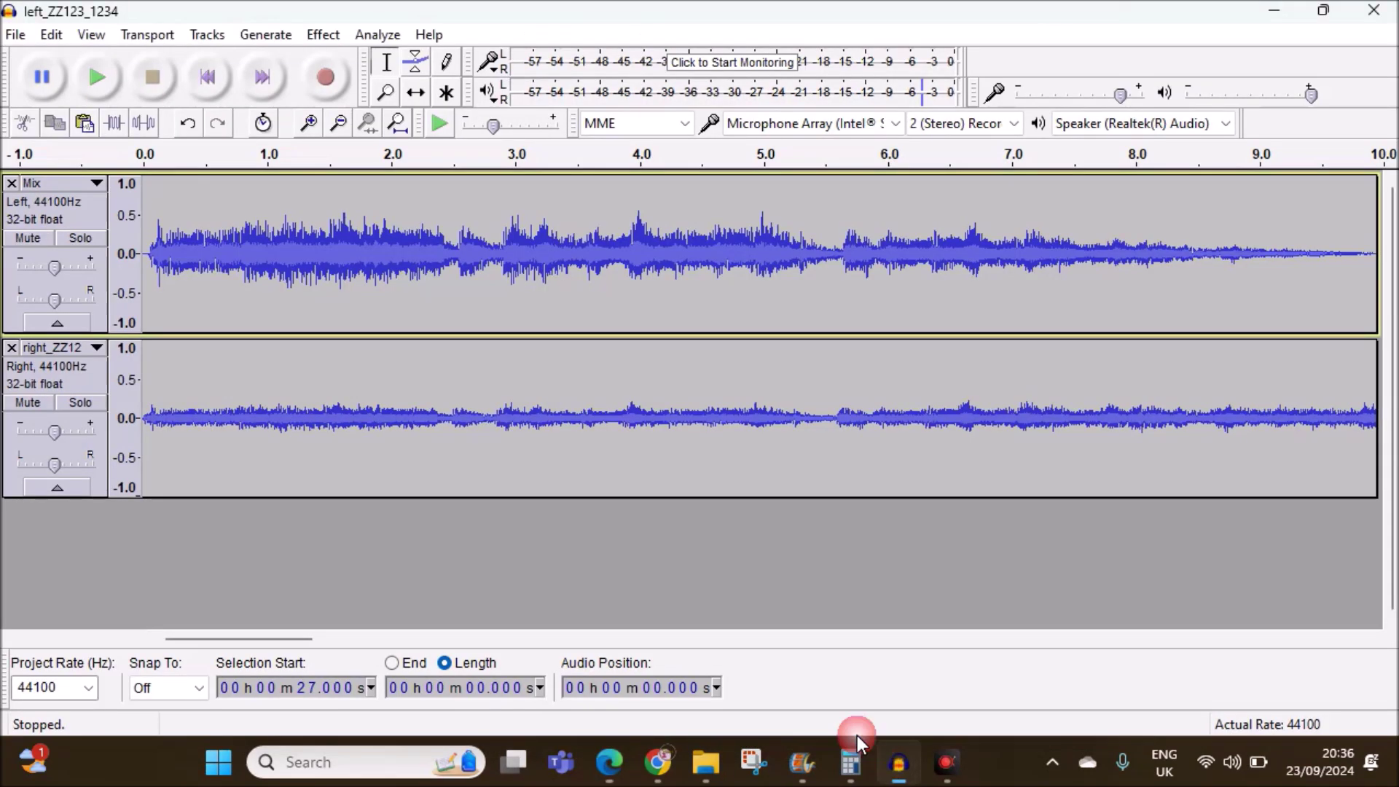
Export the project's audio as an MP3 file named jewel_ZZ123_1234 in the June 2024 P2 folder, keeping the existing metadata.
click(15, 36)
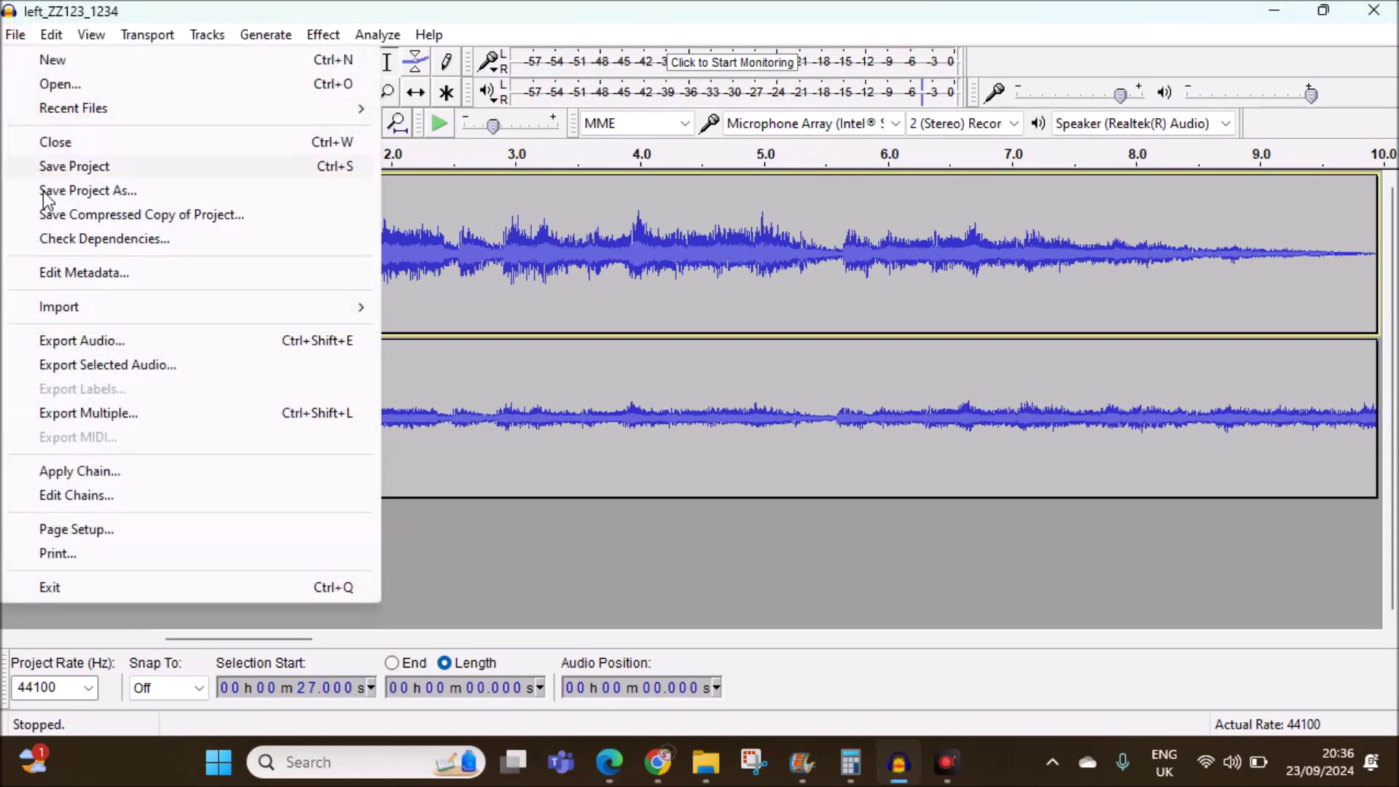
click(94, 340)
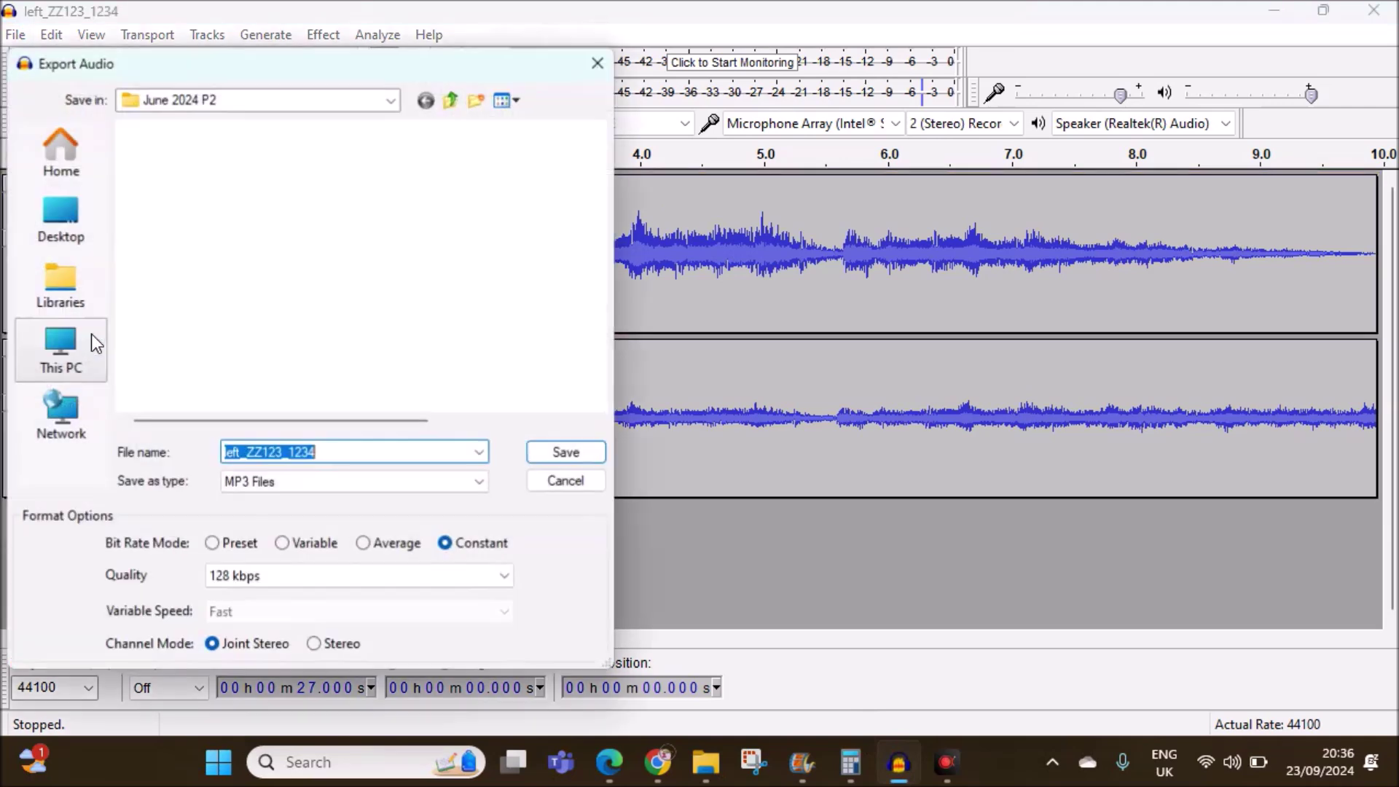
click(250, 452)
double_click(230, 450)
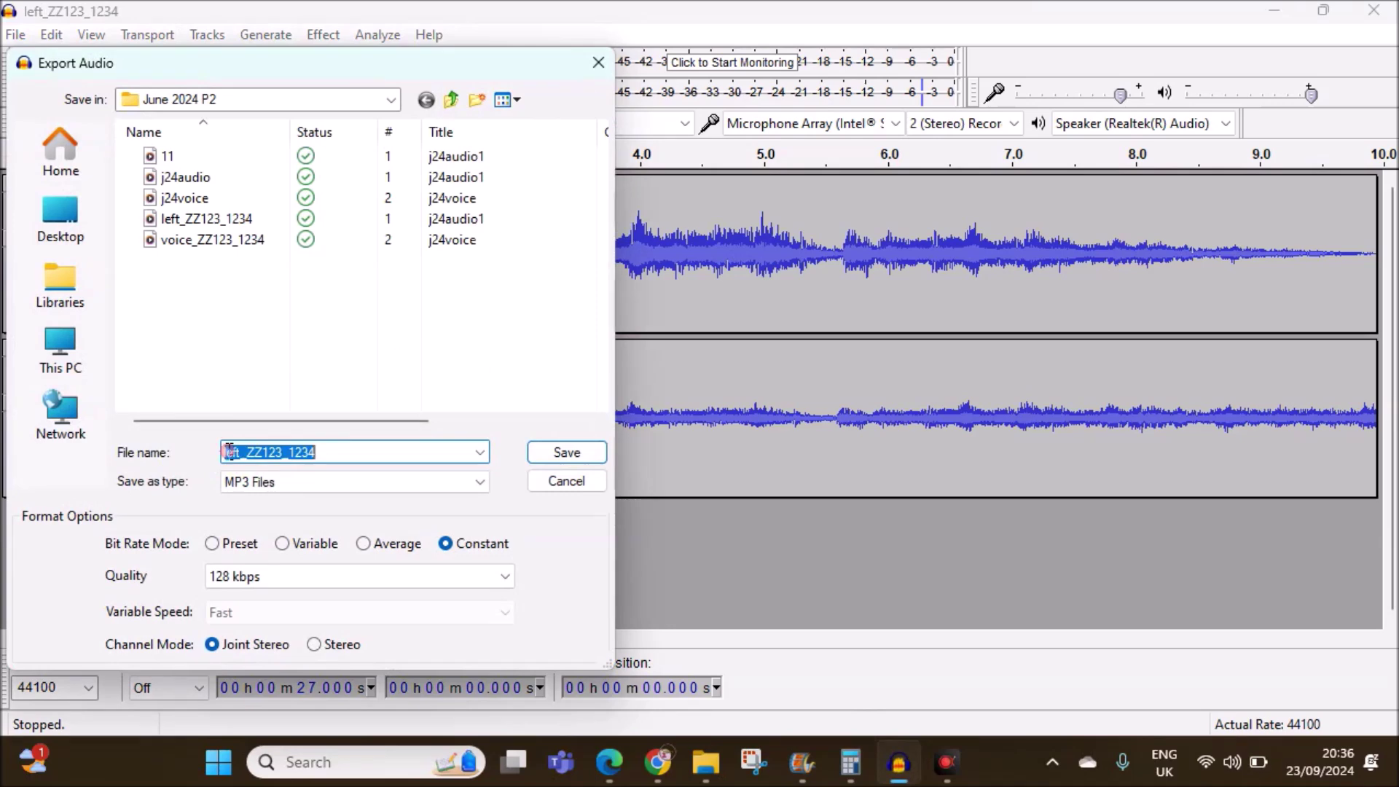
click(243, 453)
key(BackSpace)
key(BackSpace)
key(BackSpace)
key(BackSpace)
text(jewel)
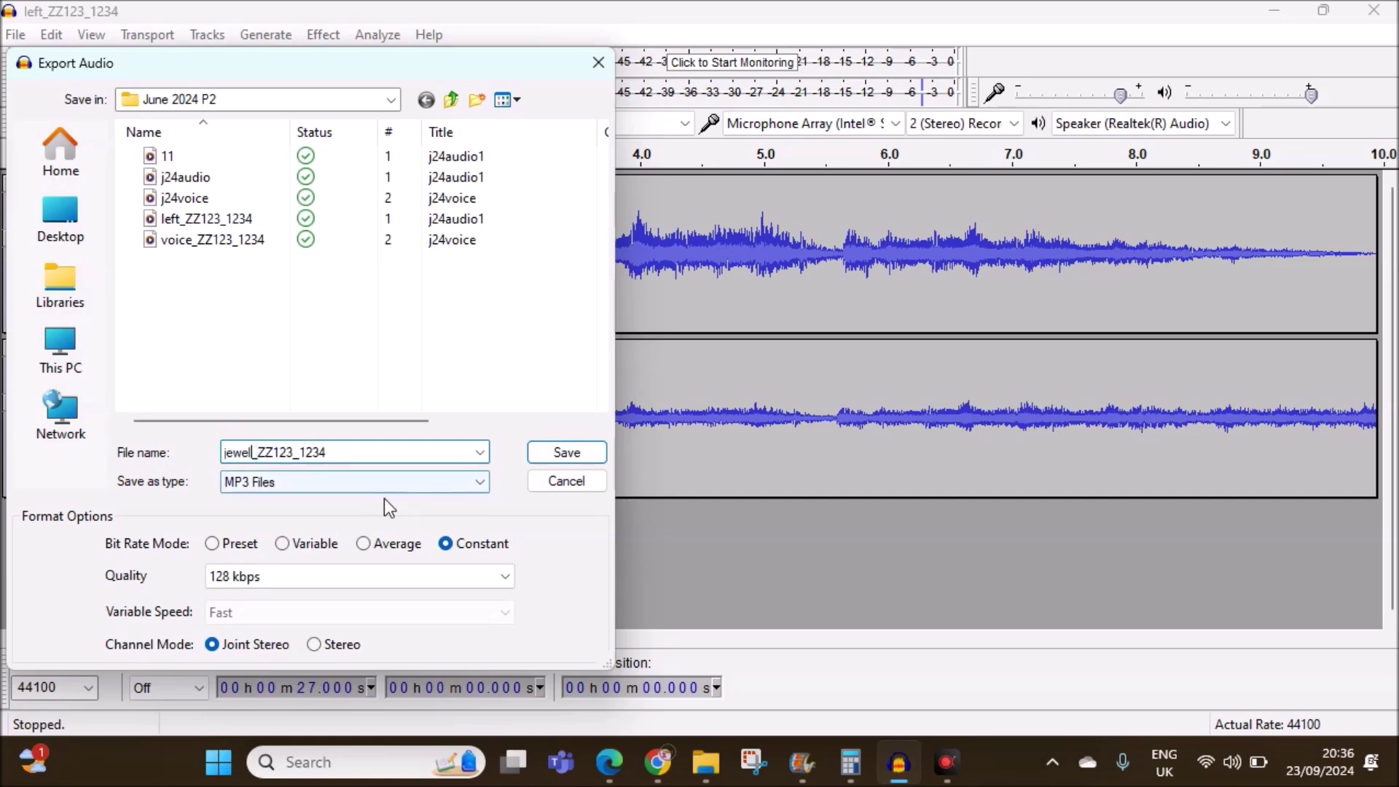
click(536, 452)
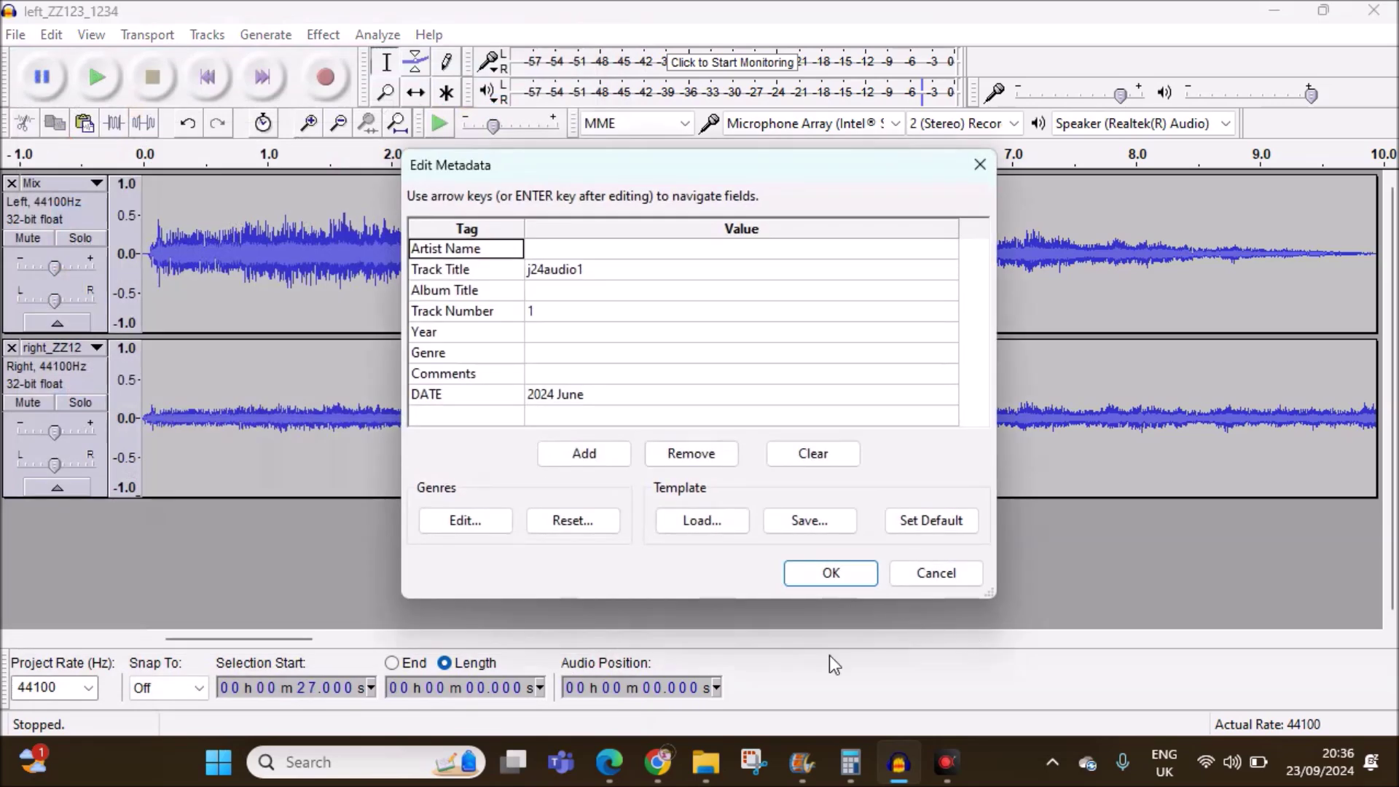
click(817, 572)
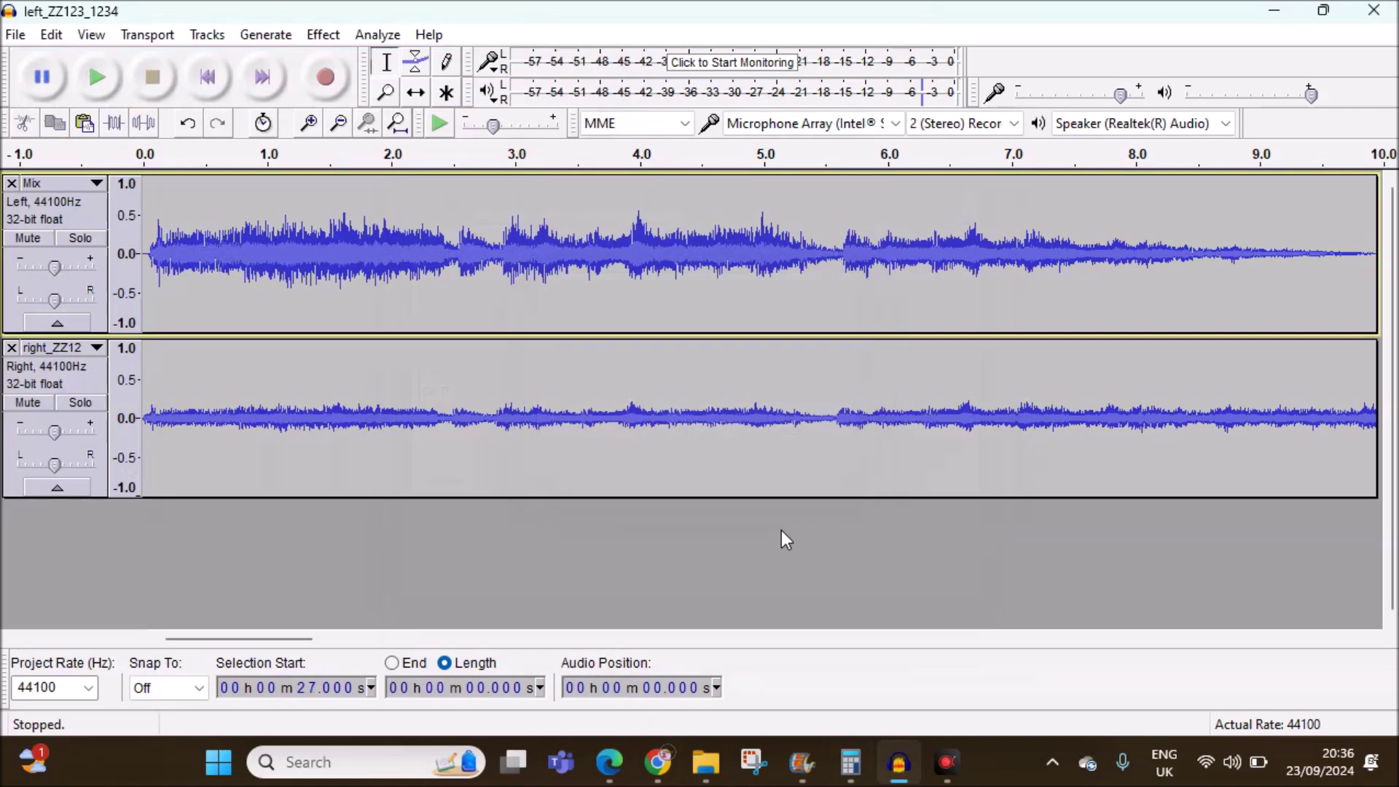
Switch to the exam paper and review question 5's audio editing instructions on page 4.
click(609, 762)
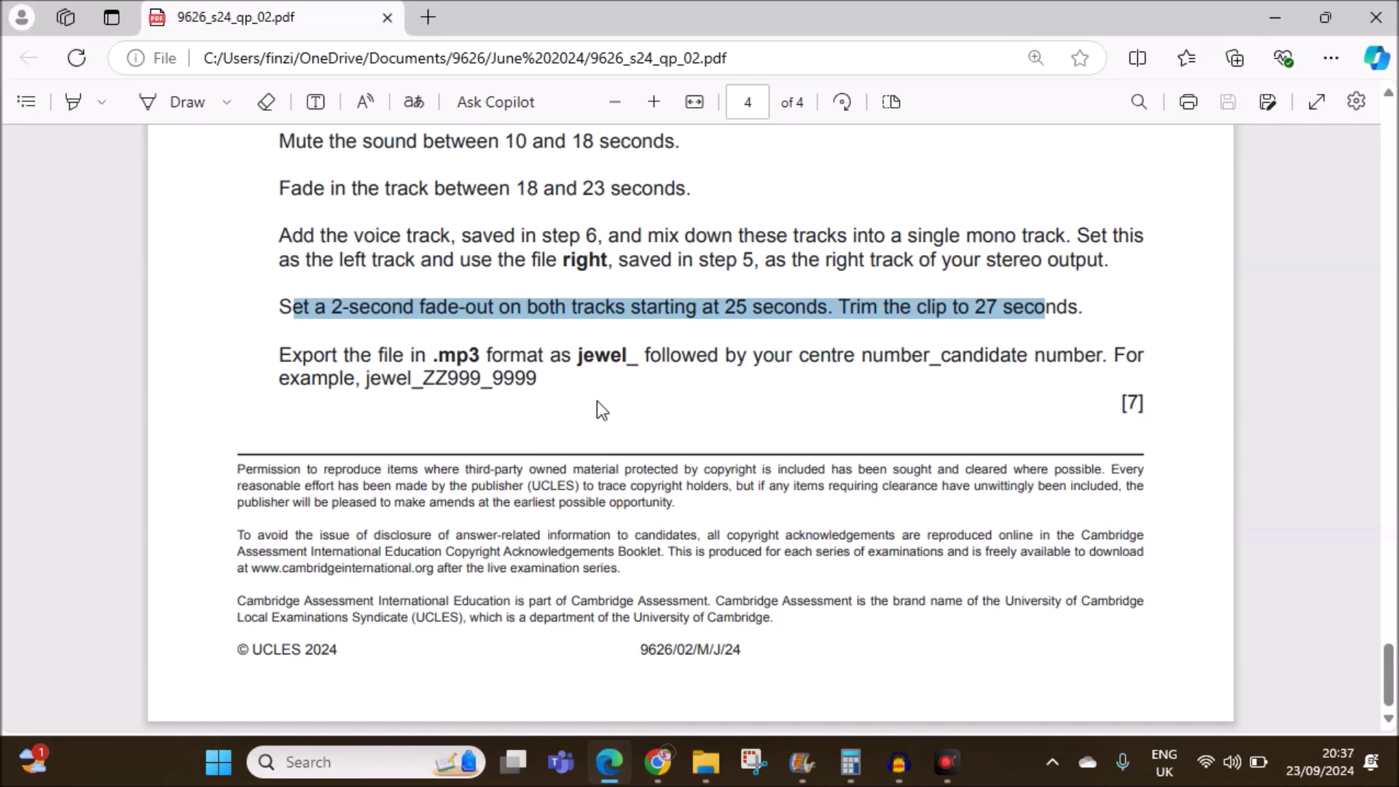
scroll(597, 402, up, 2)
scroll(694, 435, up, 4)
scroll(693, 436, up, 10)
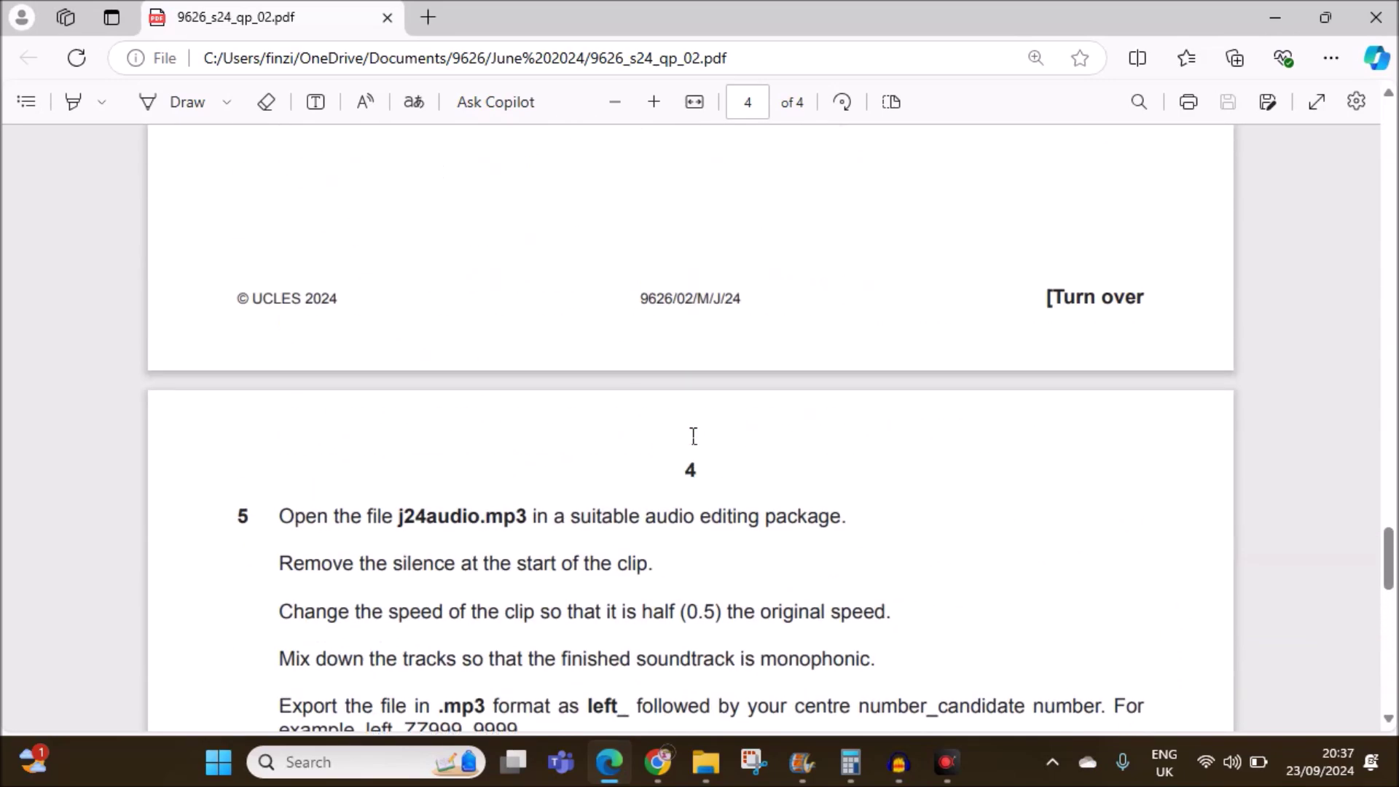
scroll(693, 436, down, 3)
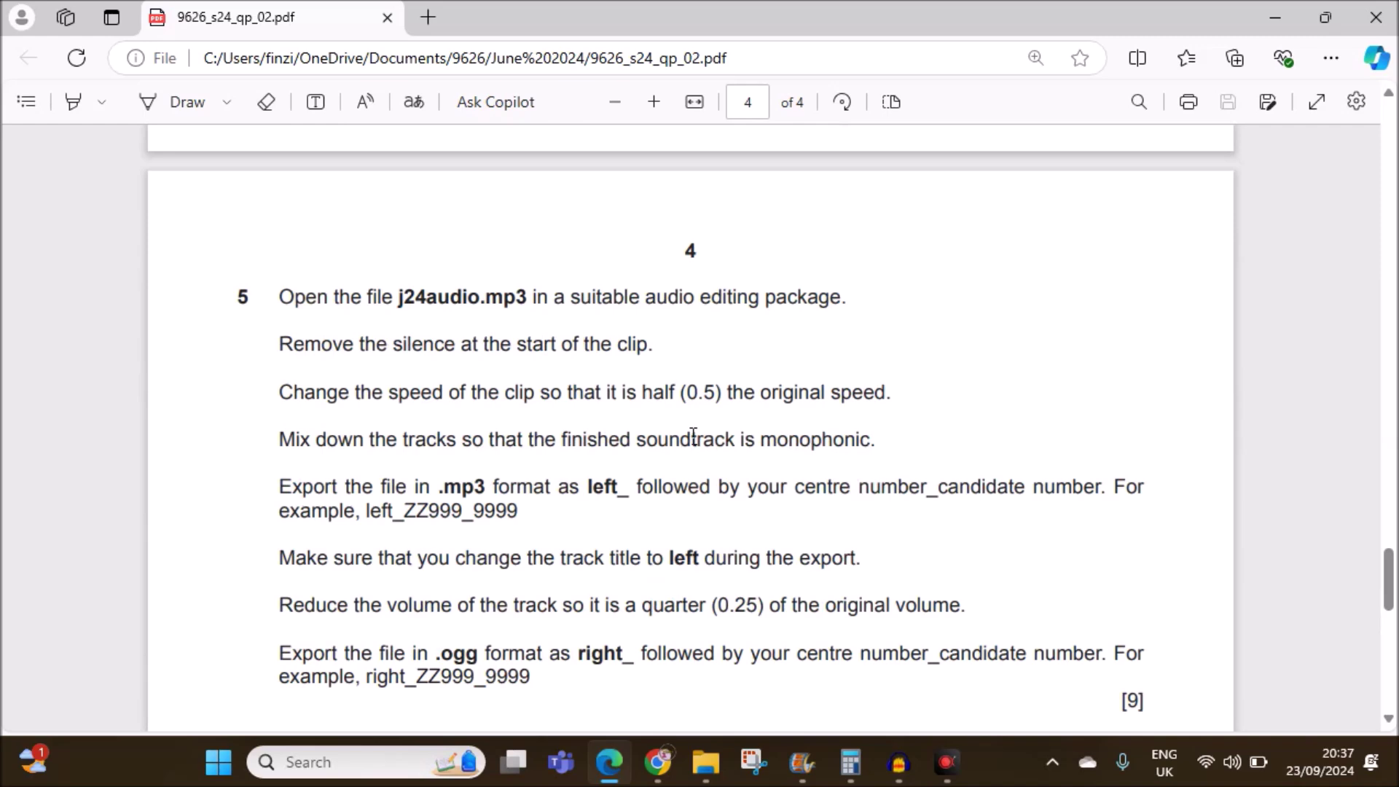
scroll(694, 435, up, 4)
scroll(538, 591, down, 3)
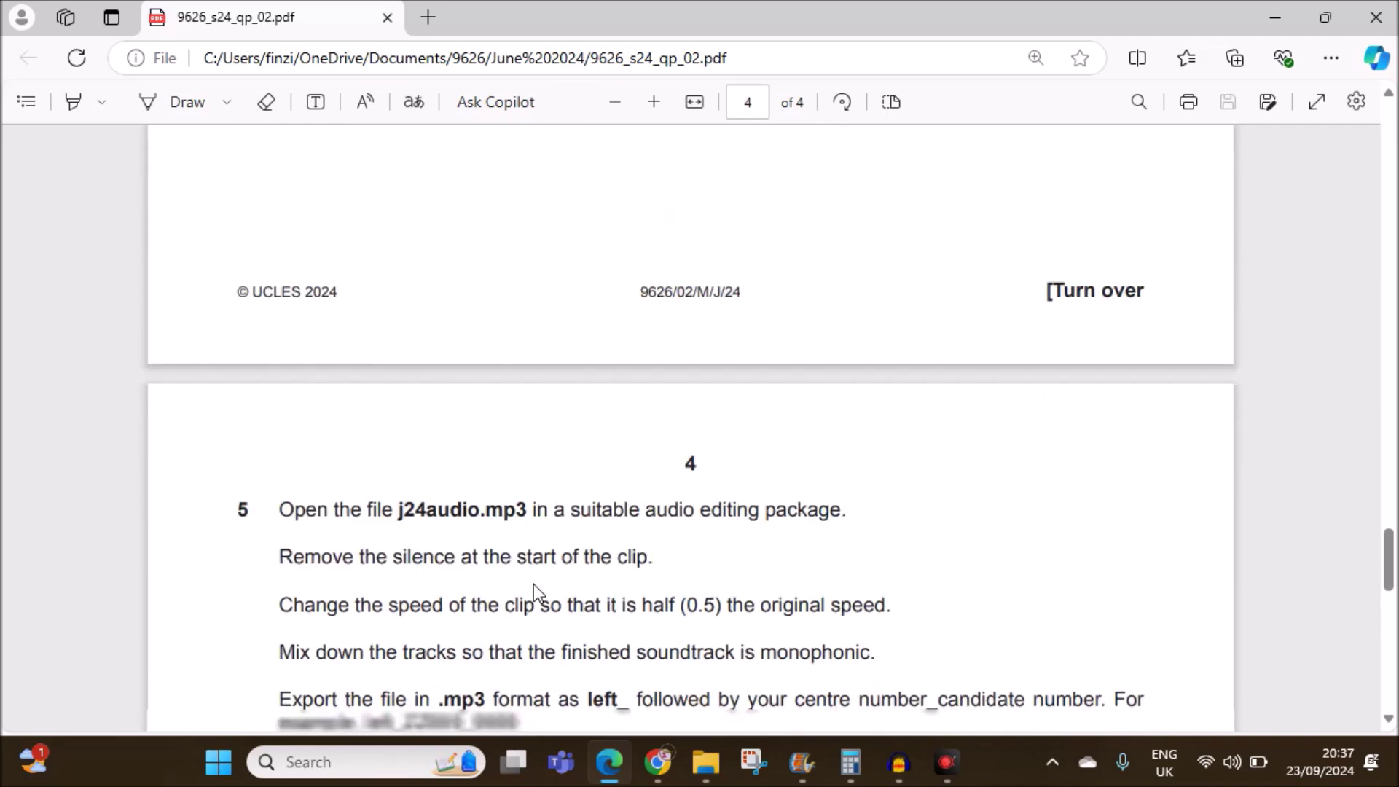